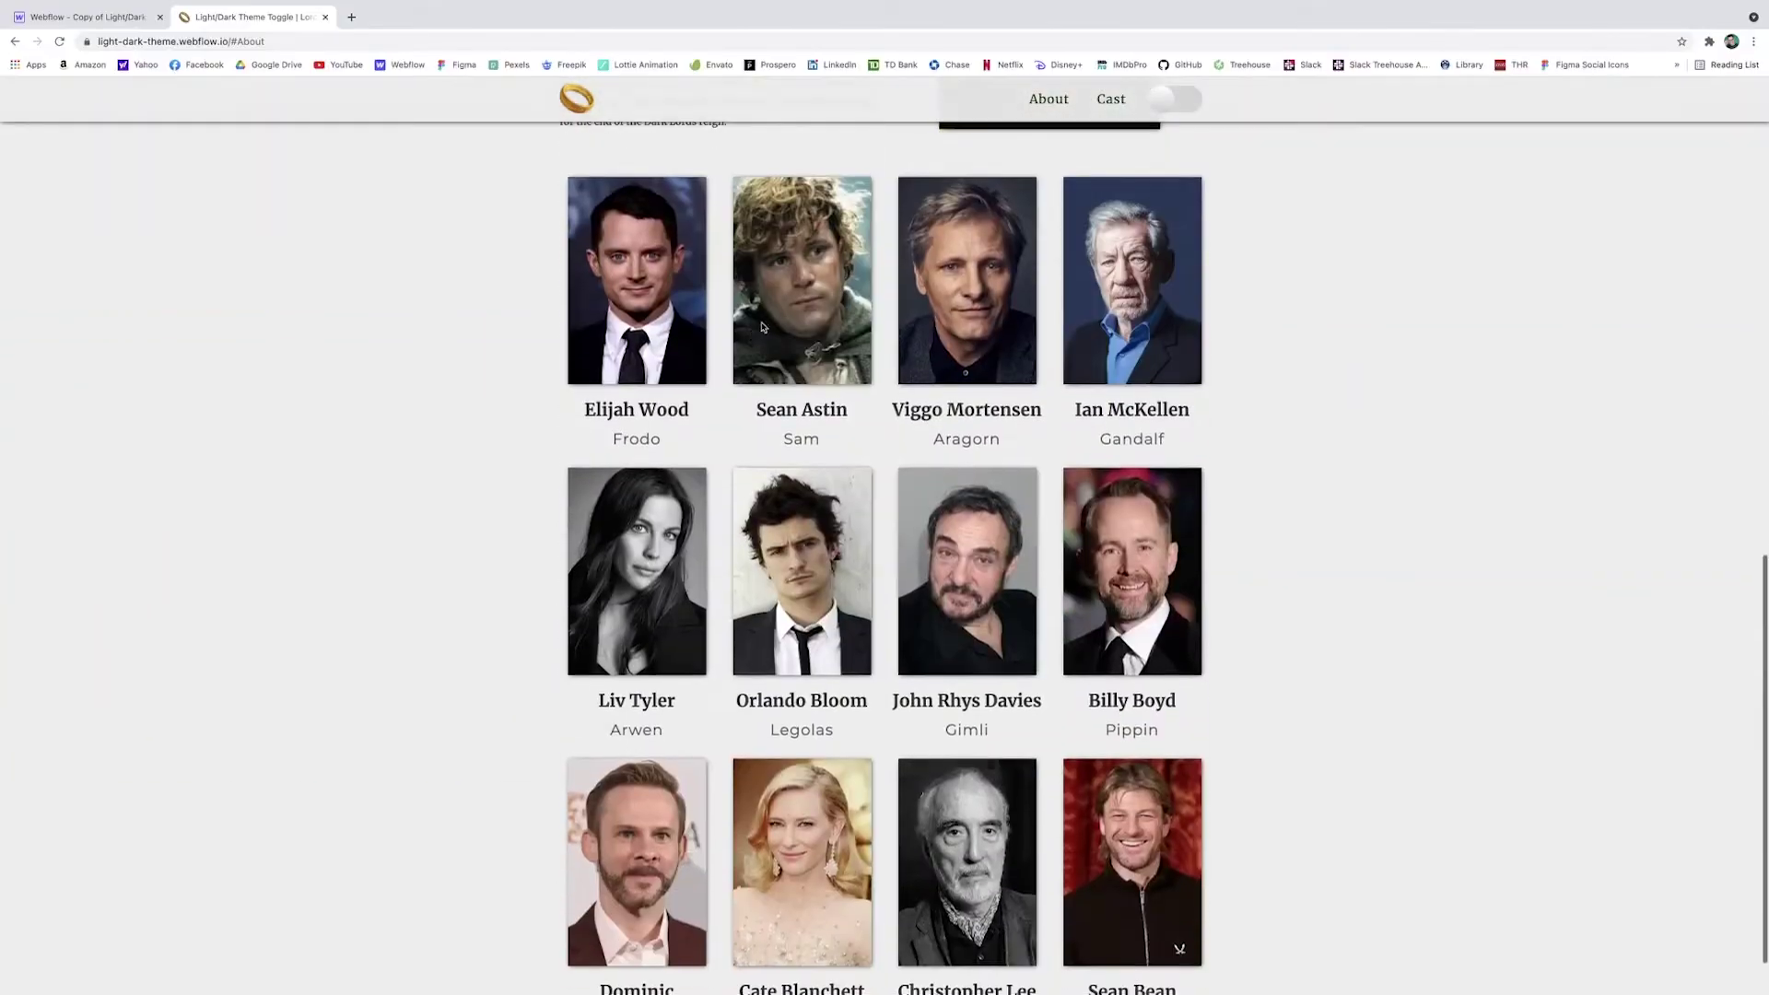
Flip the navbar toggle on the live Lord of the Rings site to try the dark Mordor theme
scroll(1264, 470, up, 10)
click(1172, 99)
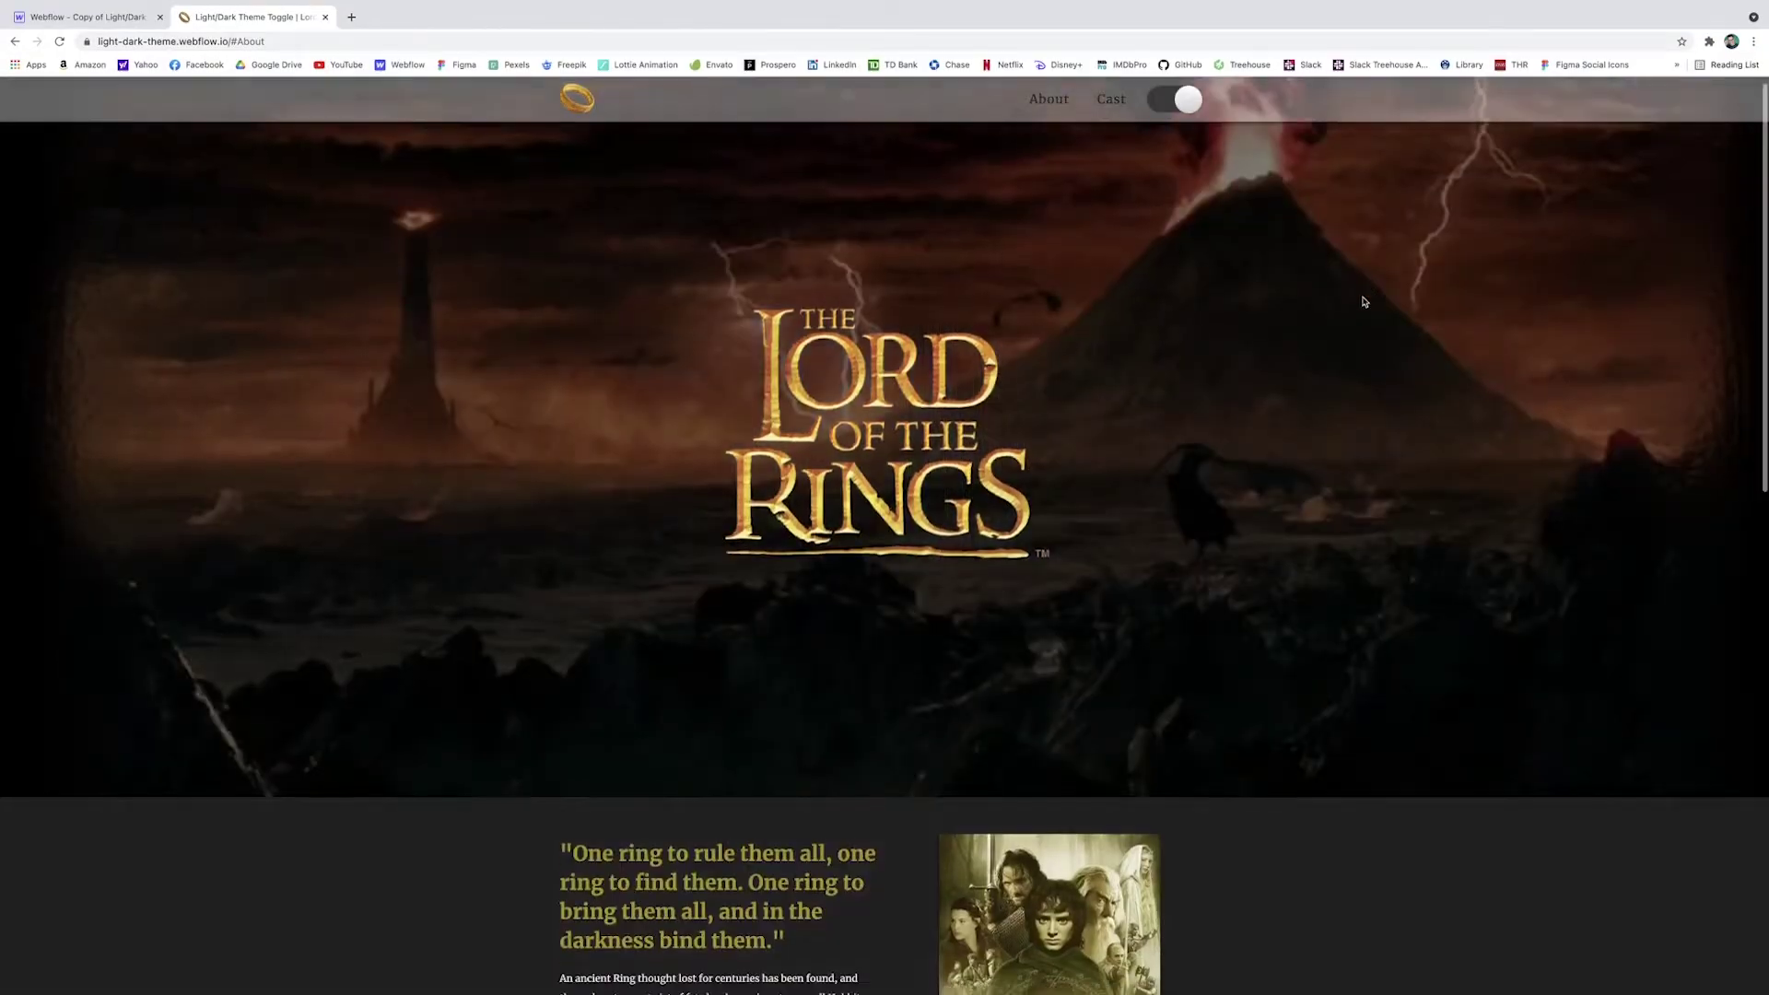
scroll(1361, 295, down, 10)
scroll(1364, 301, up, 10)
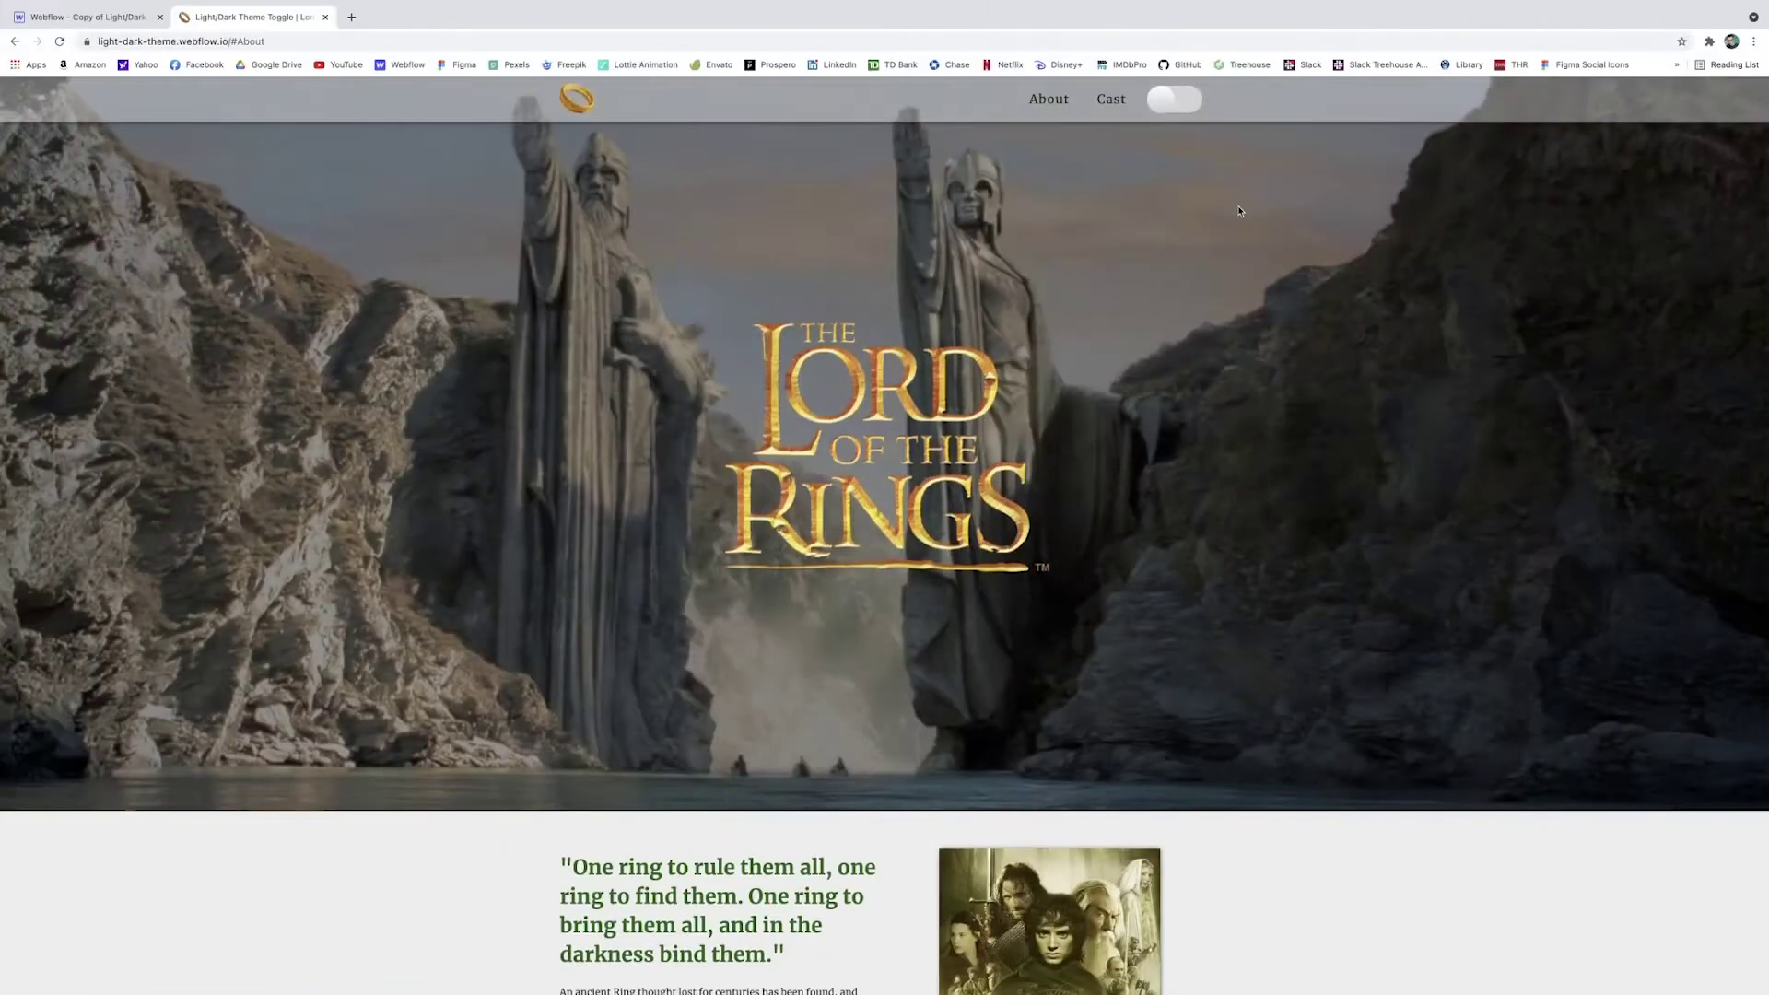
click(1050, 103)
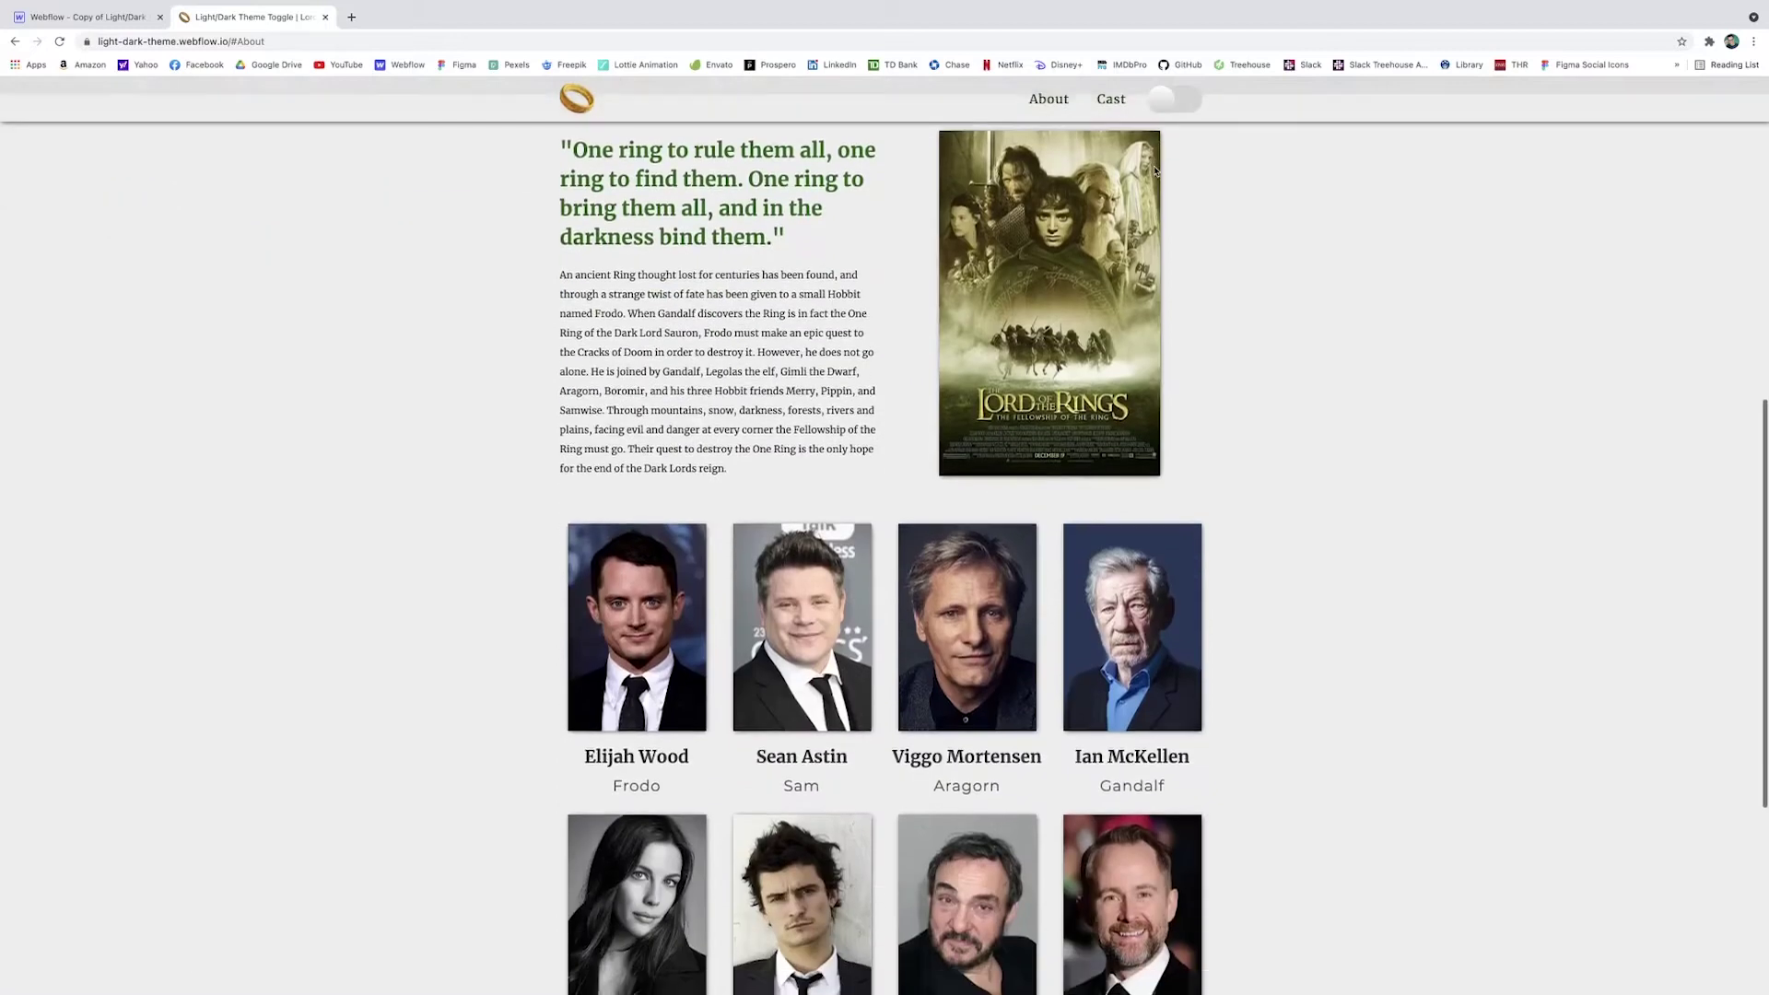
click(1110, 99)
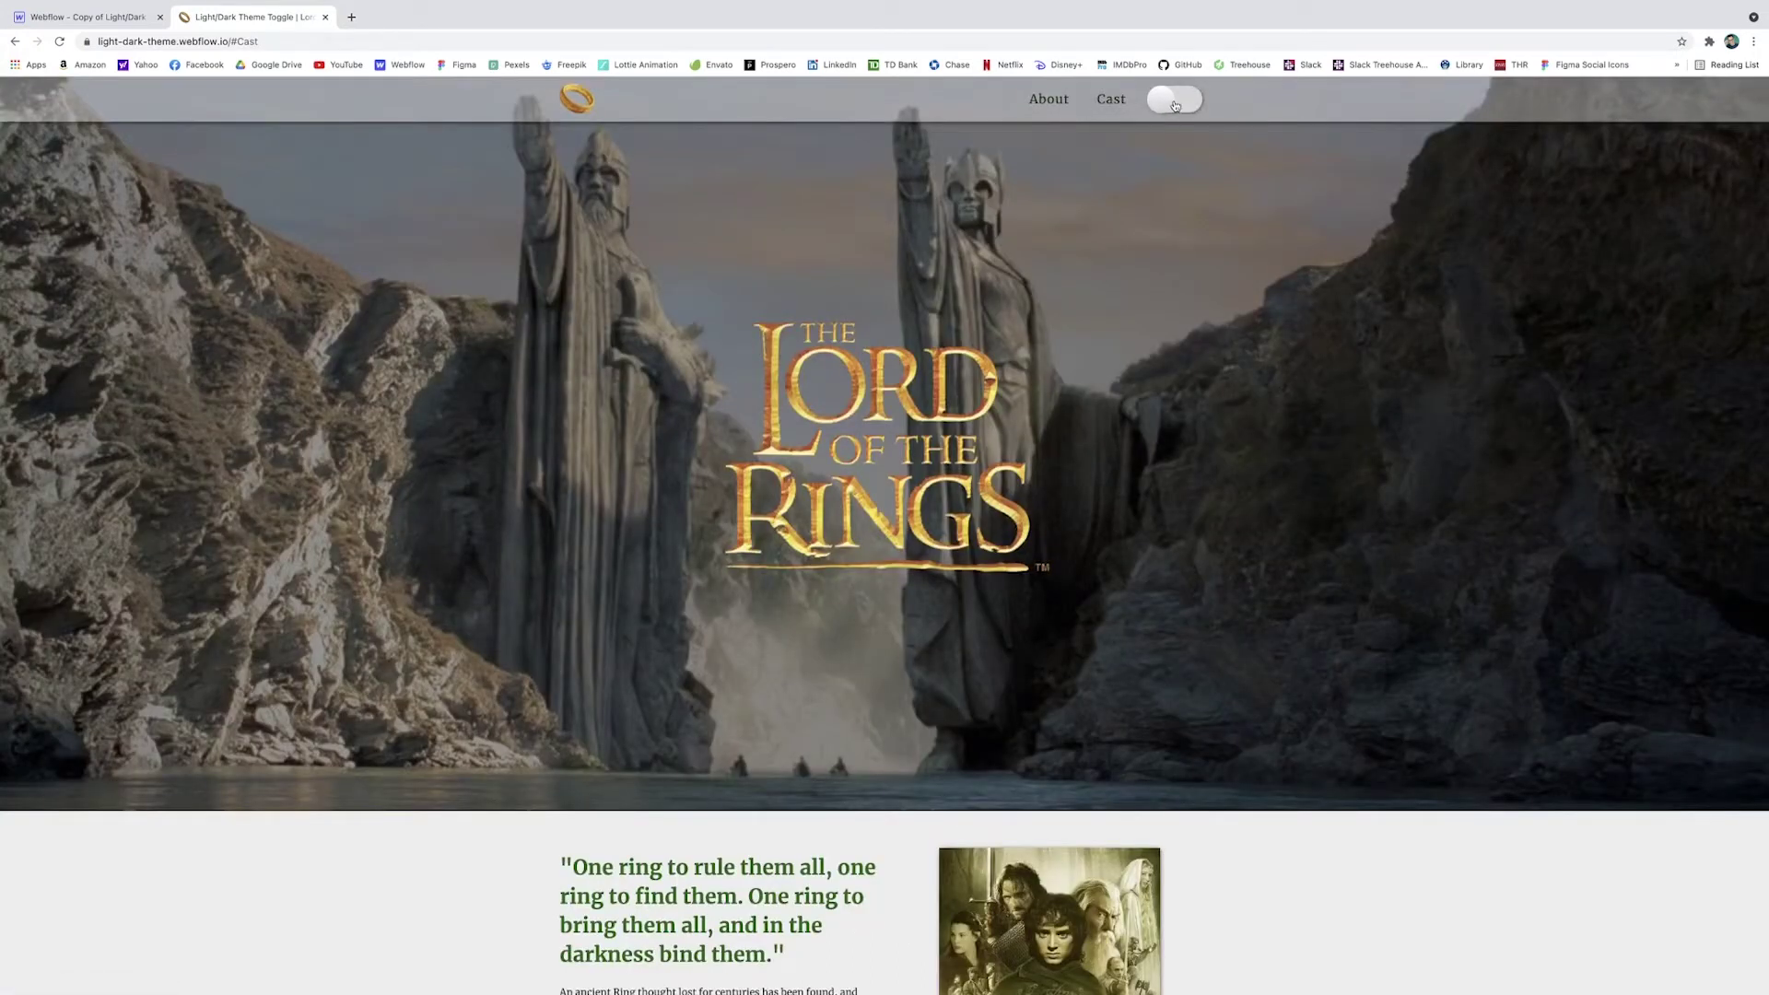
click(1176, 106)
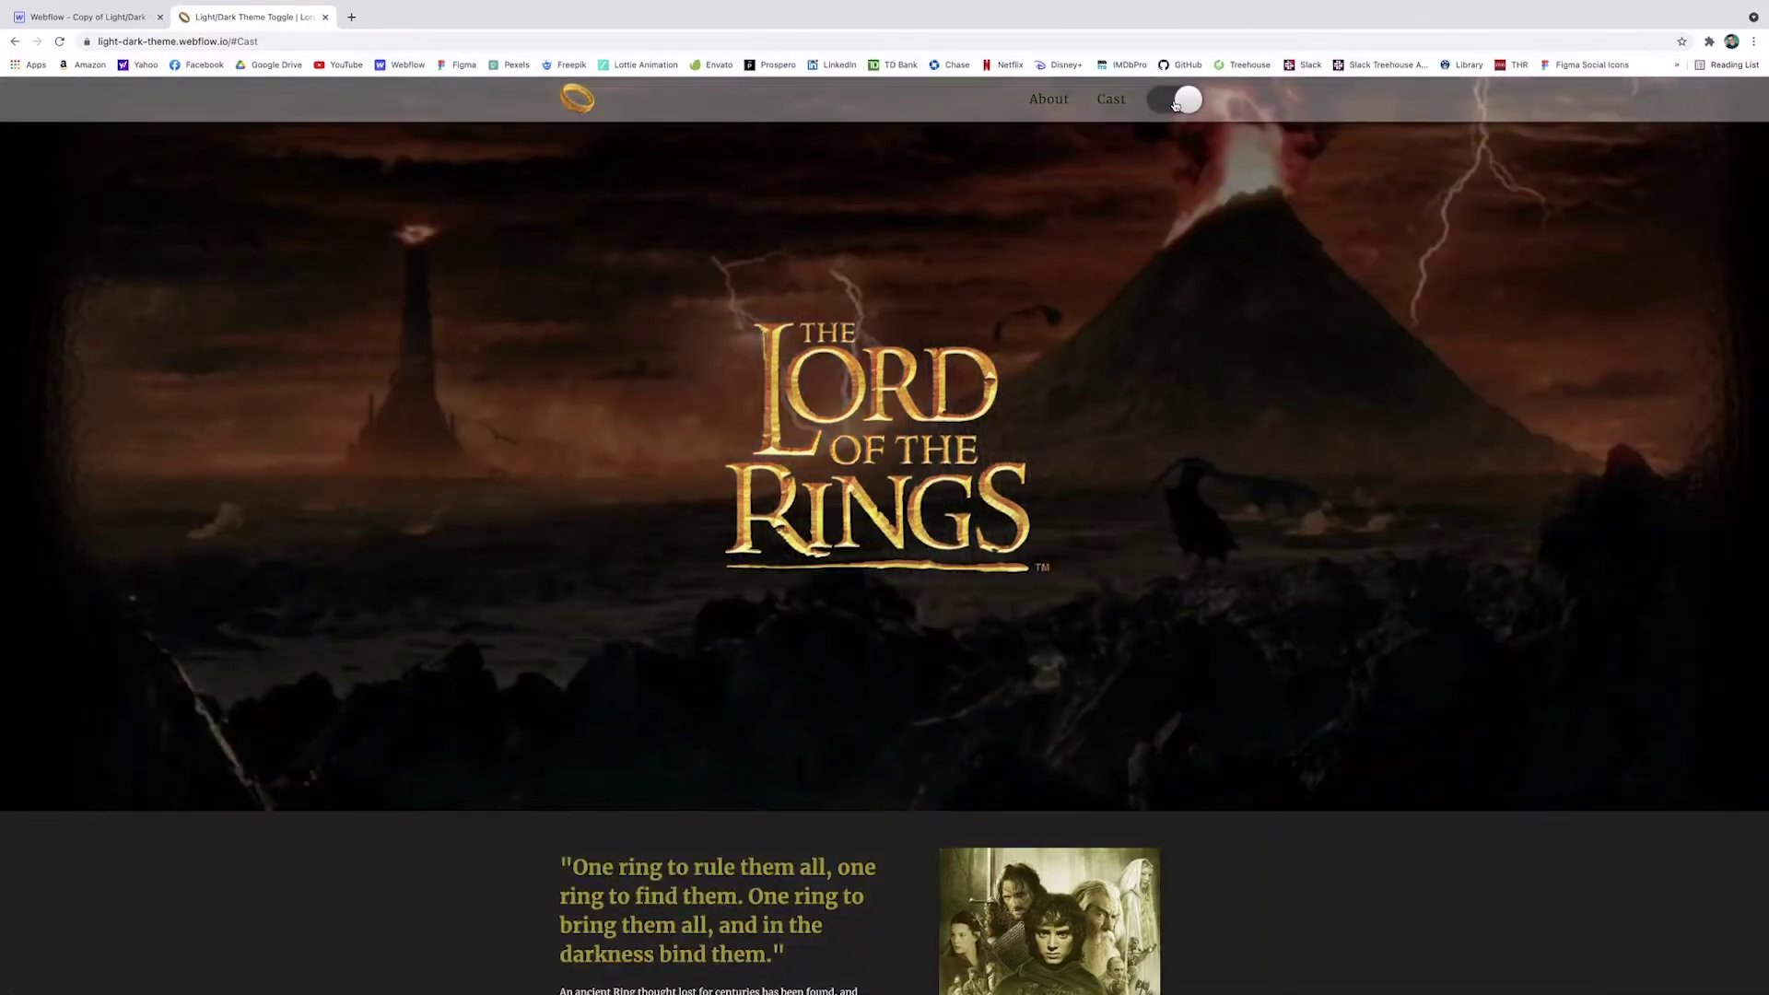
scroll(1347, 281, down, 2)
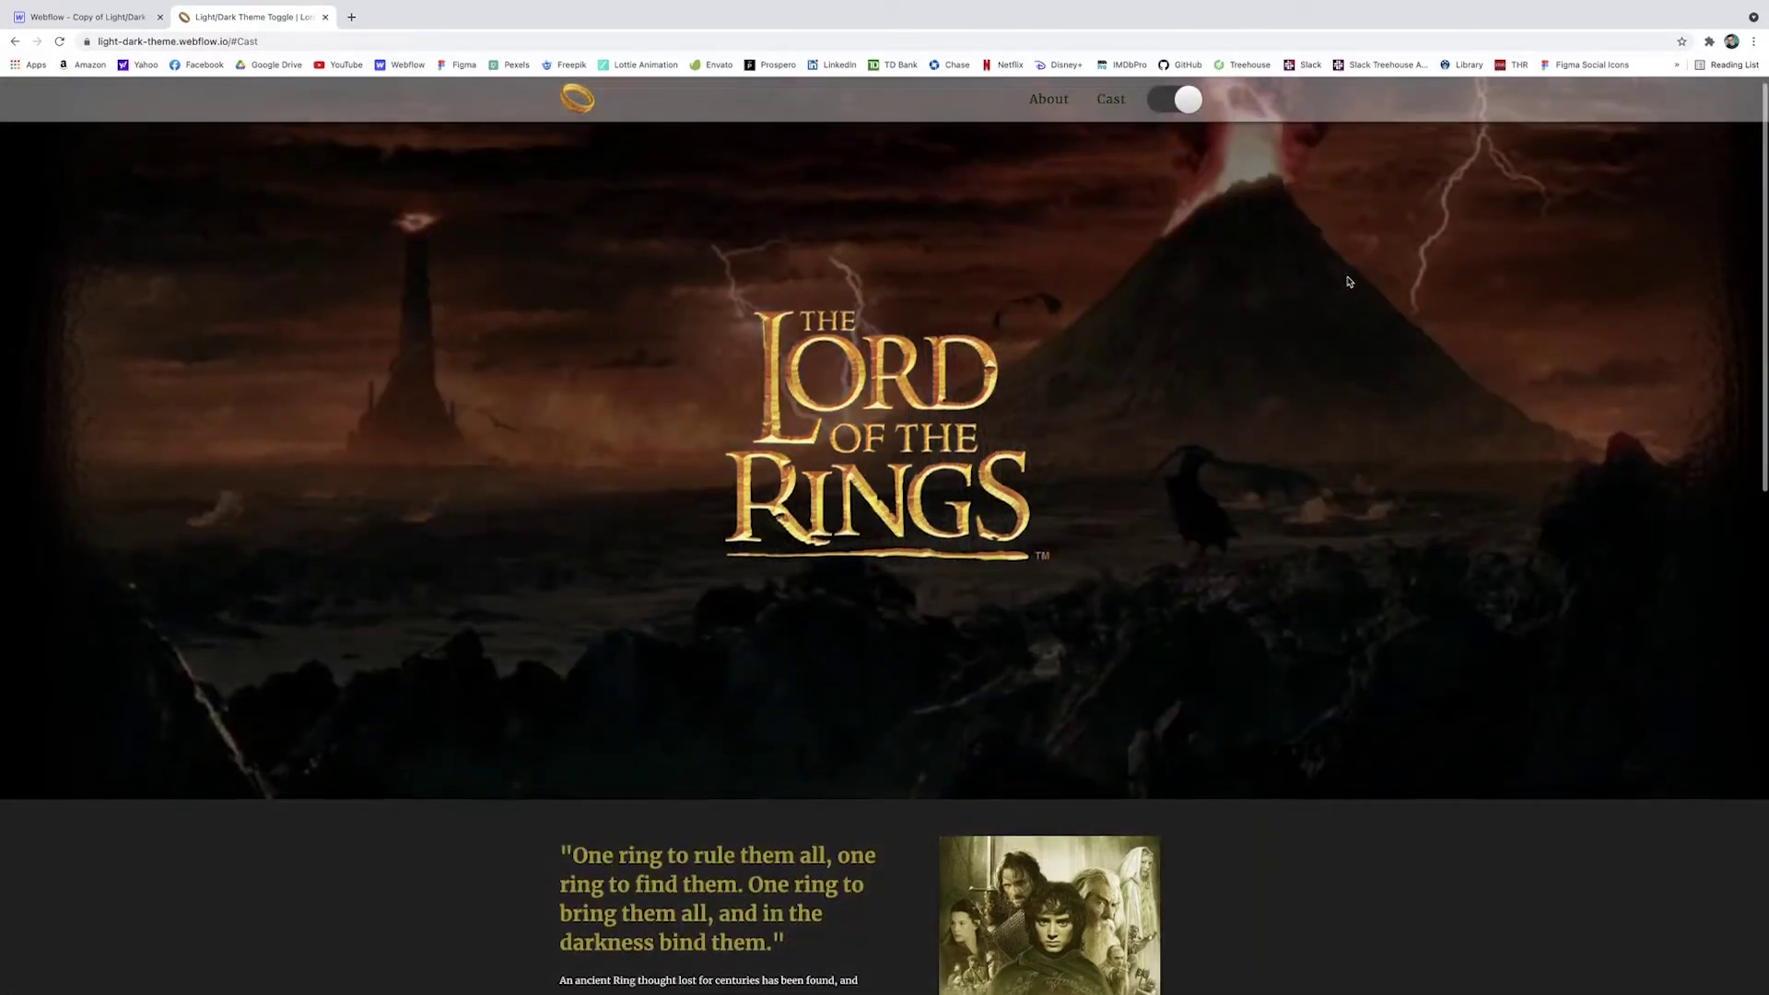
scroll(1345, 280, down, 6)
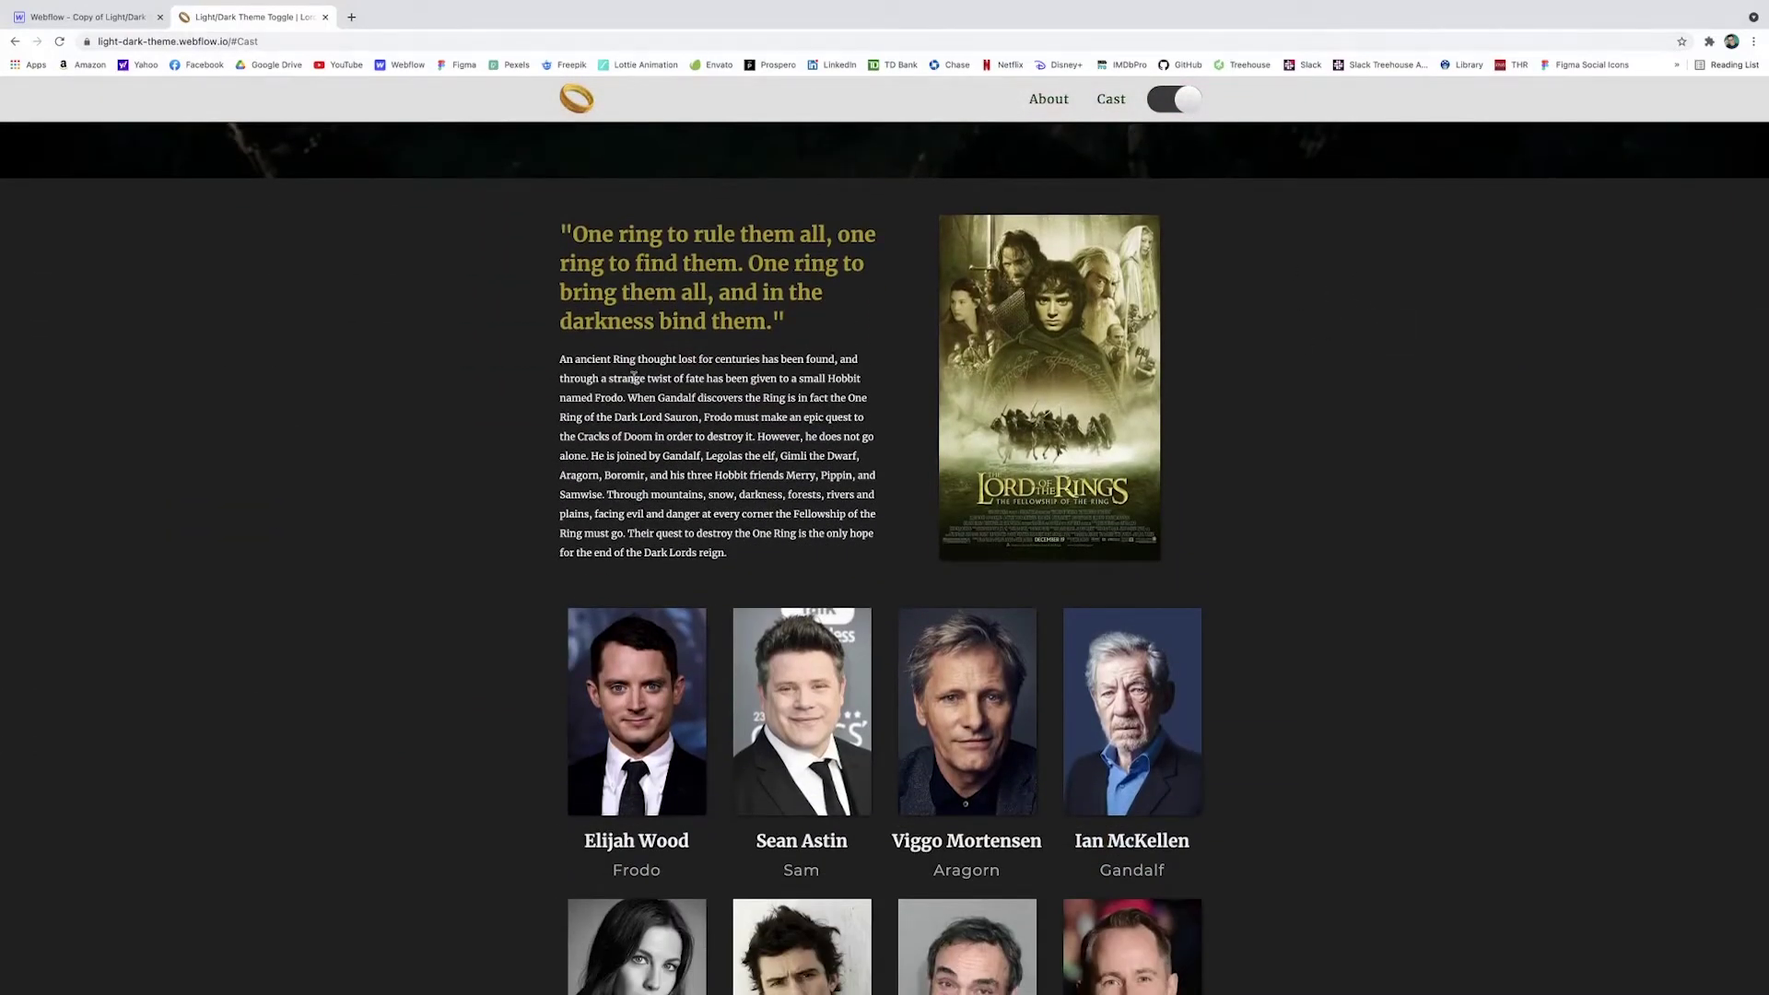
scroll(737, 461, down, 3)
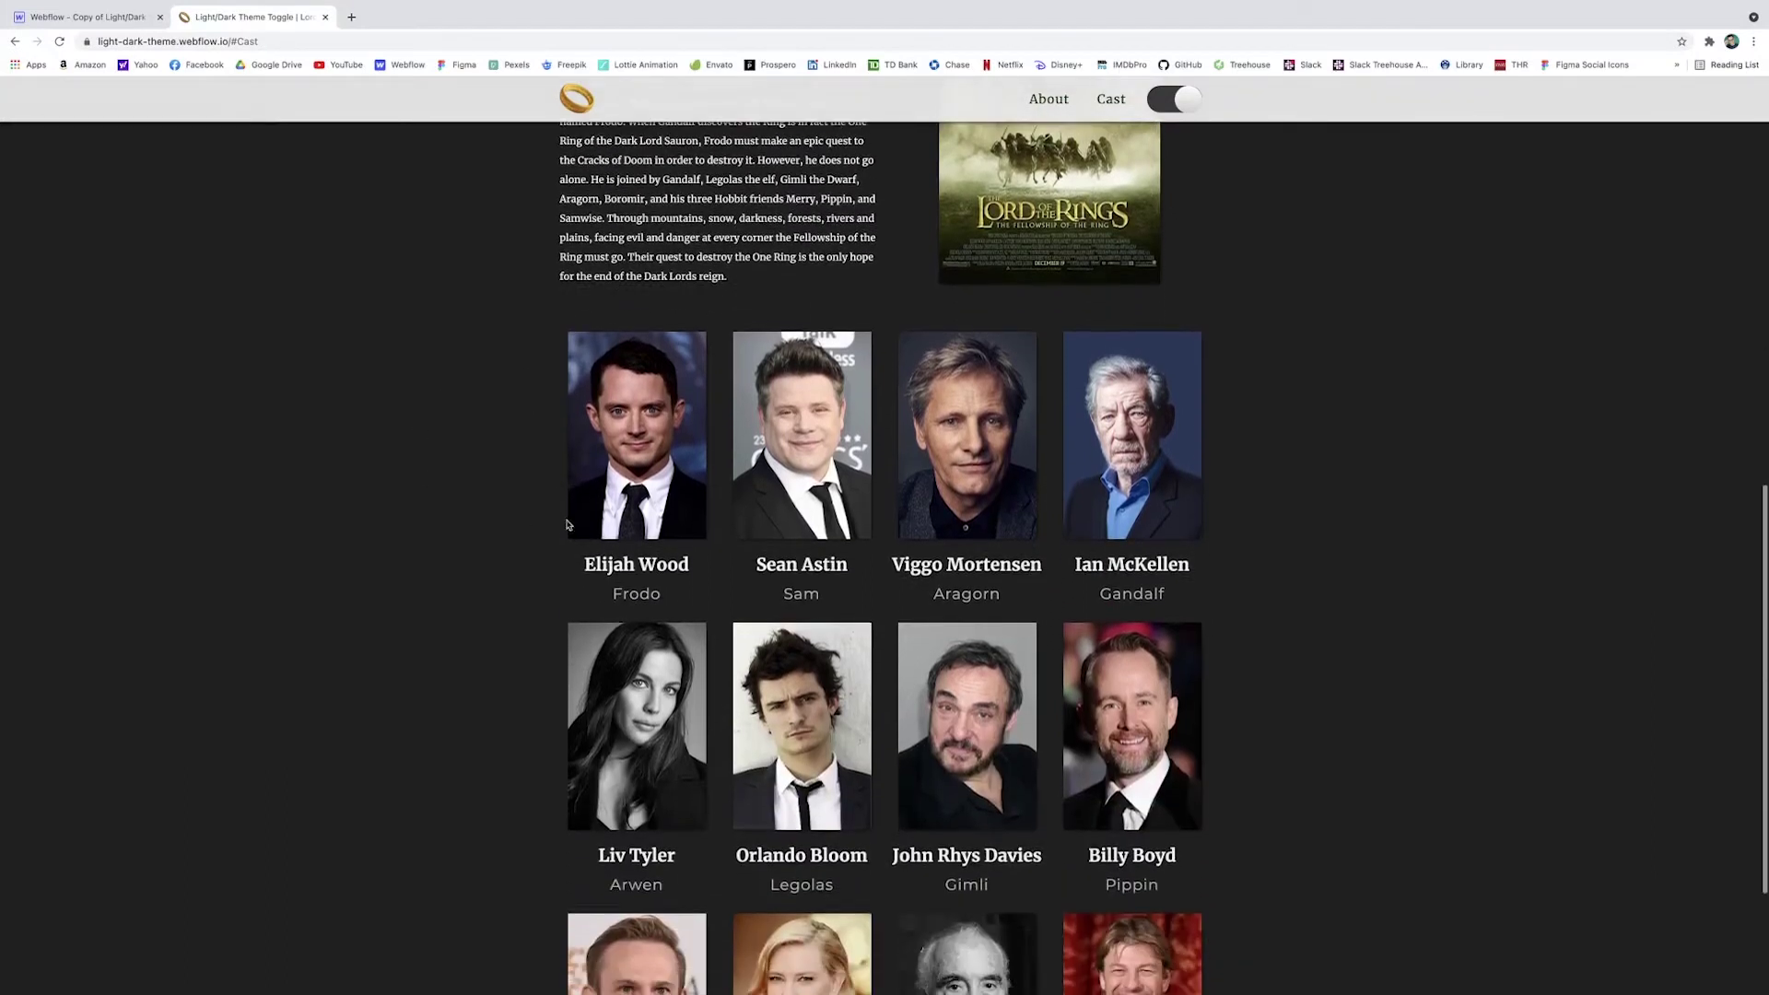
scroll(1398, 550, down, 1)
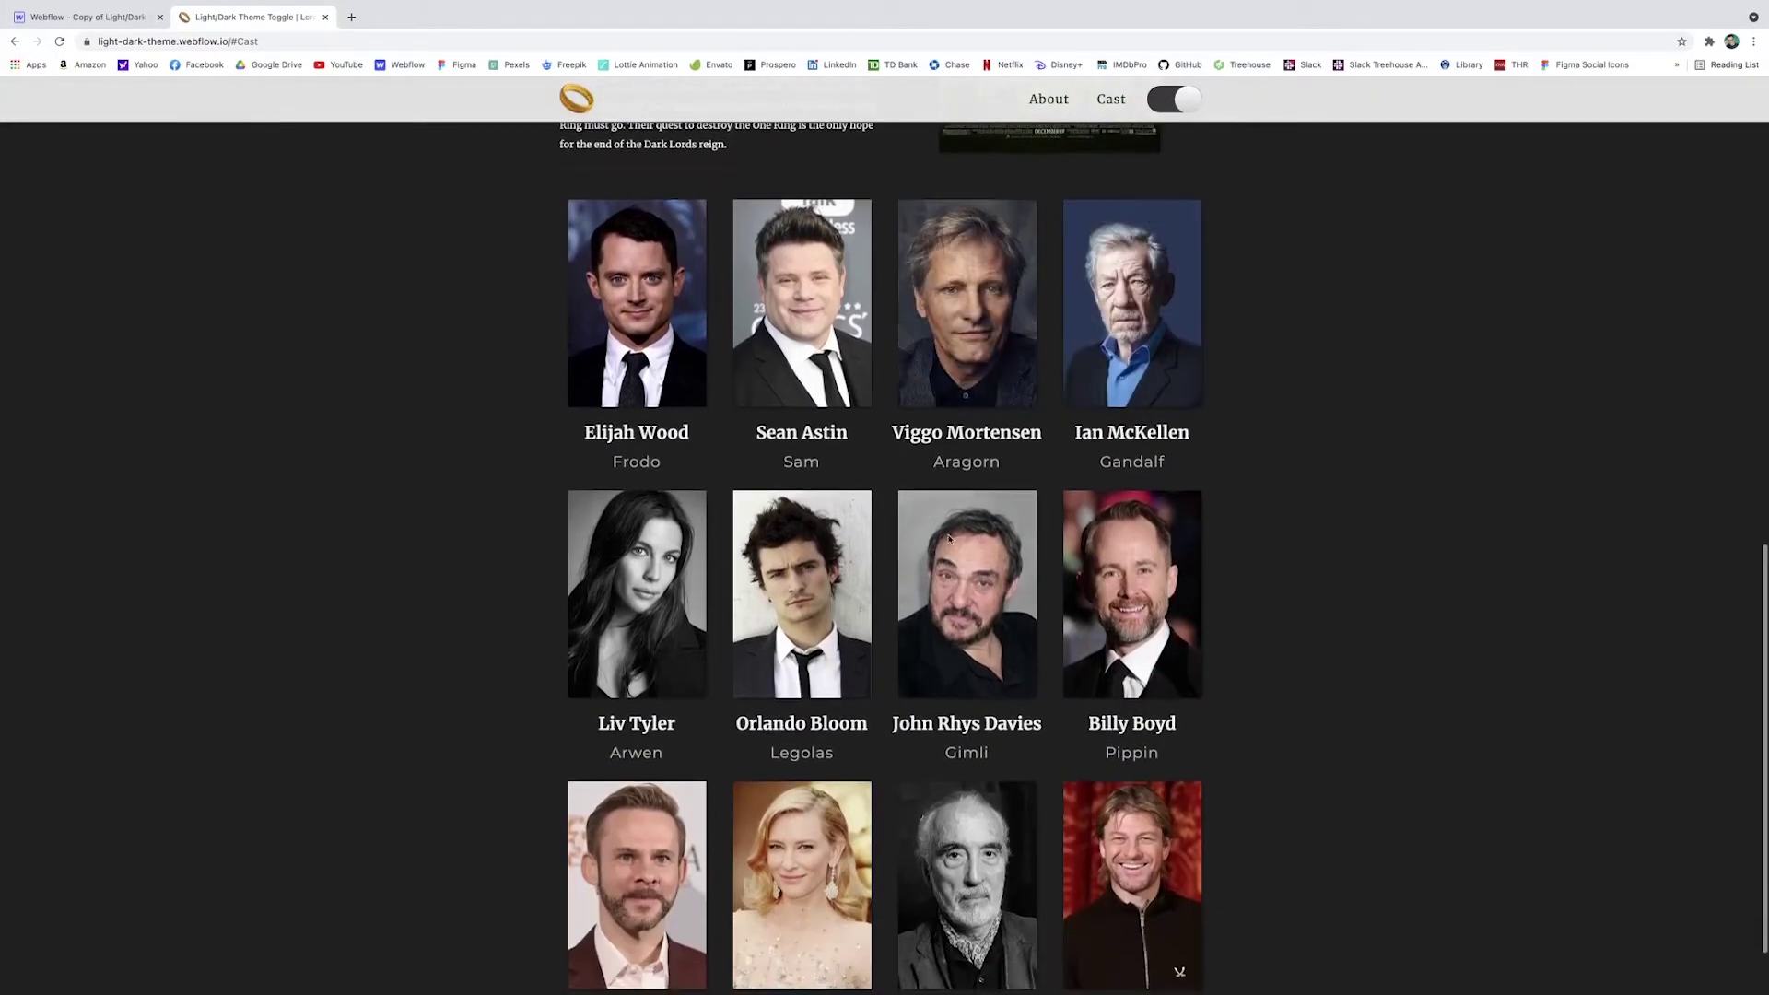
scroll(1191, 111, up, 5)
click(1182, 101)
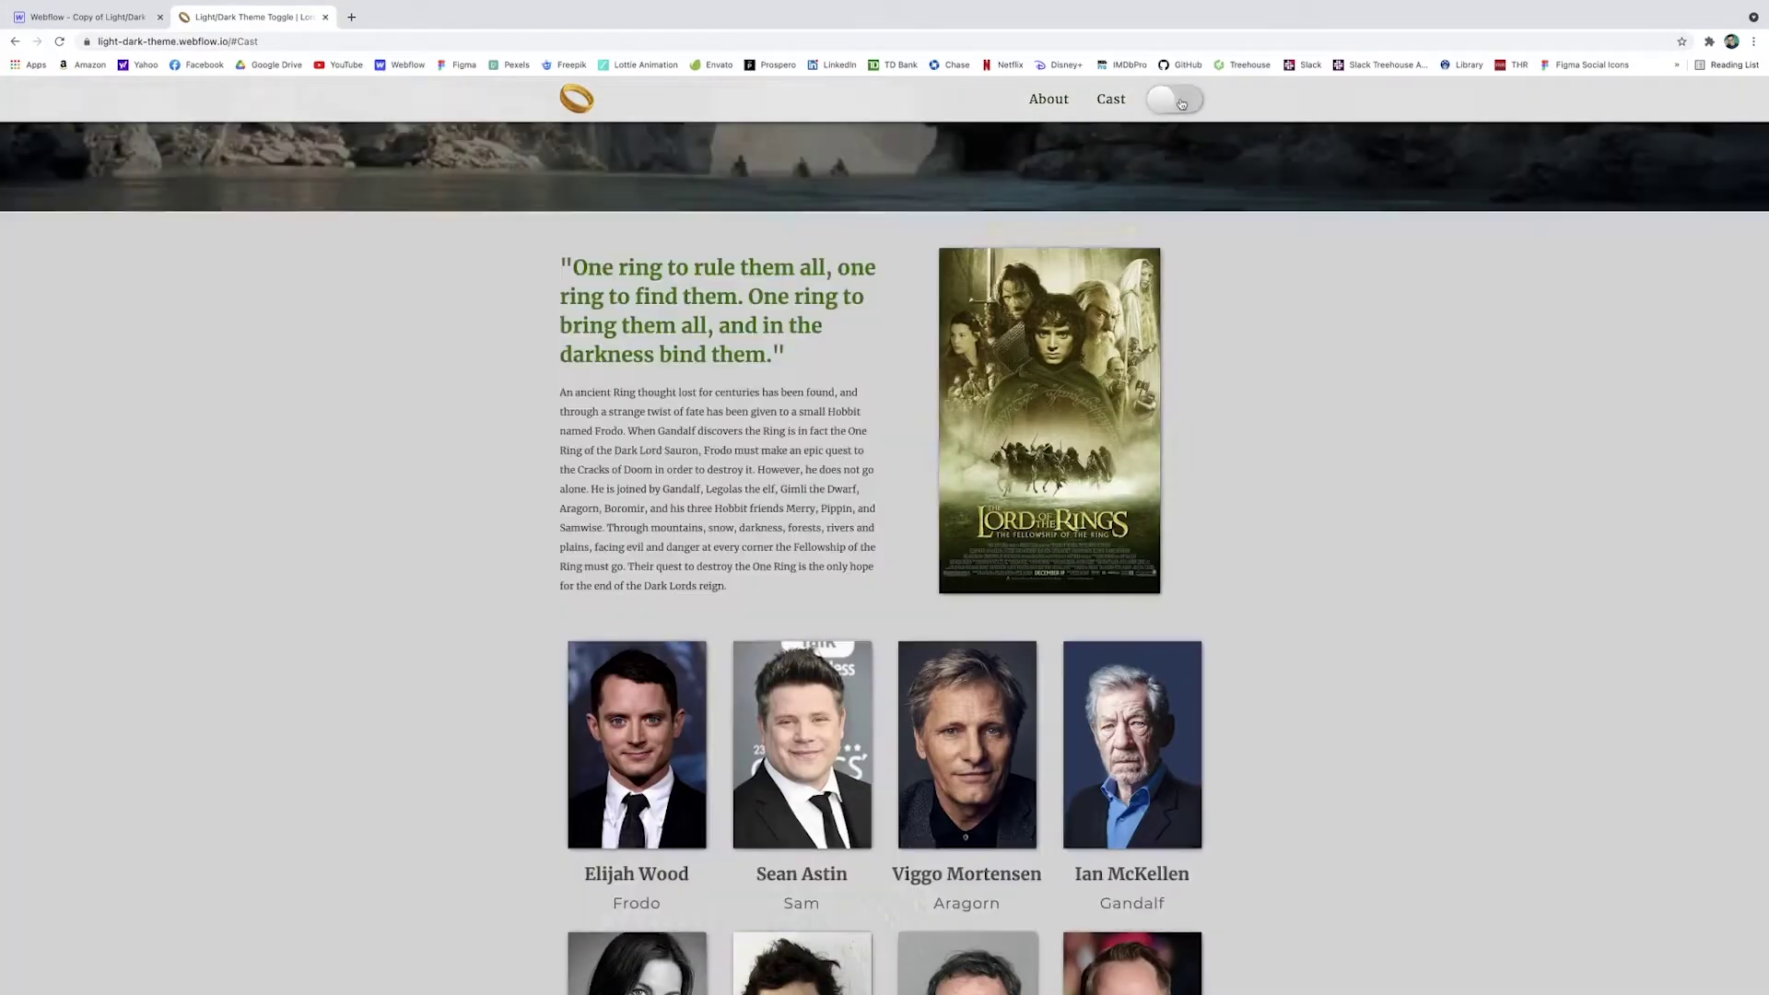
scroll(1340, 348, up, 7)
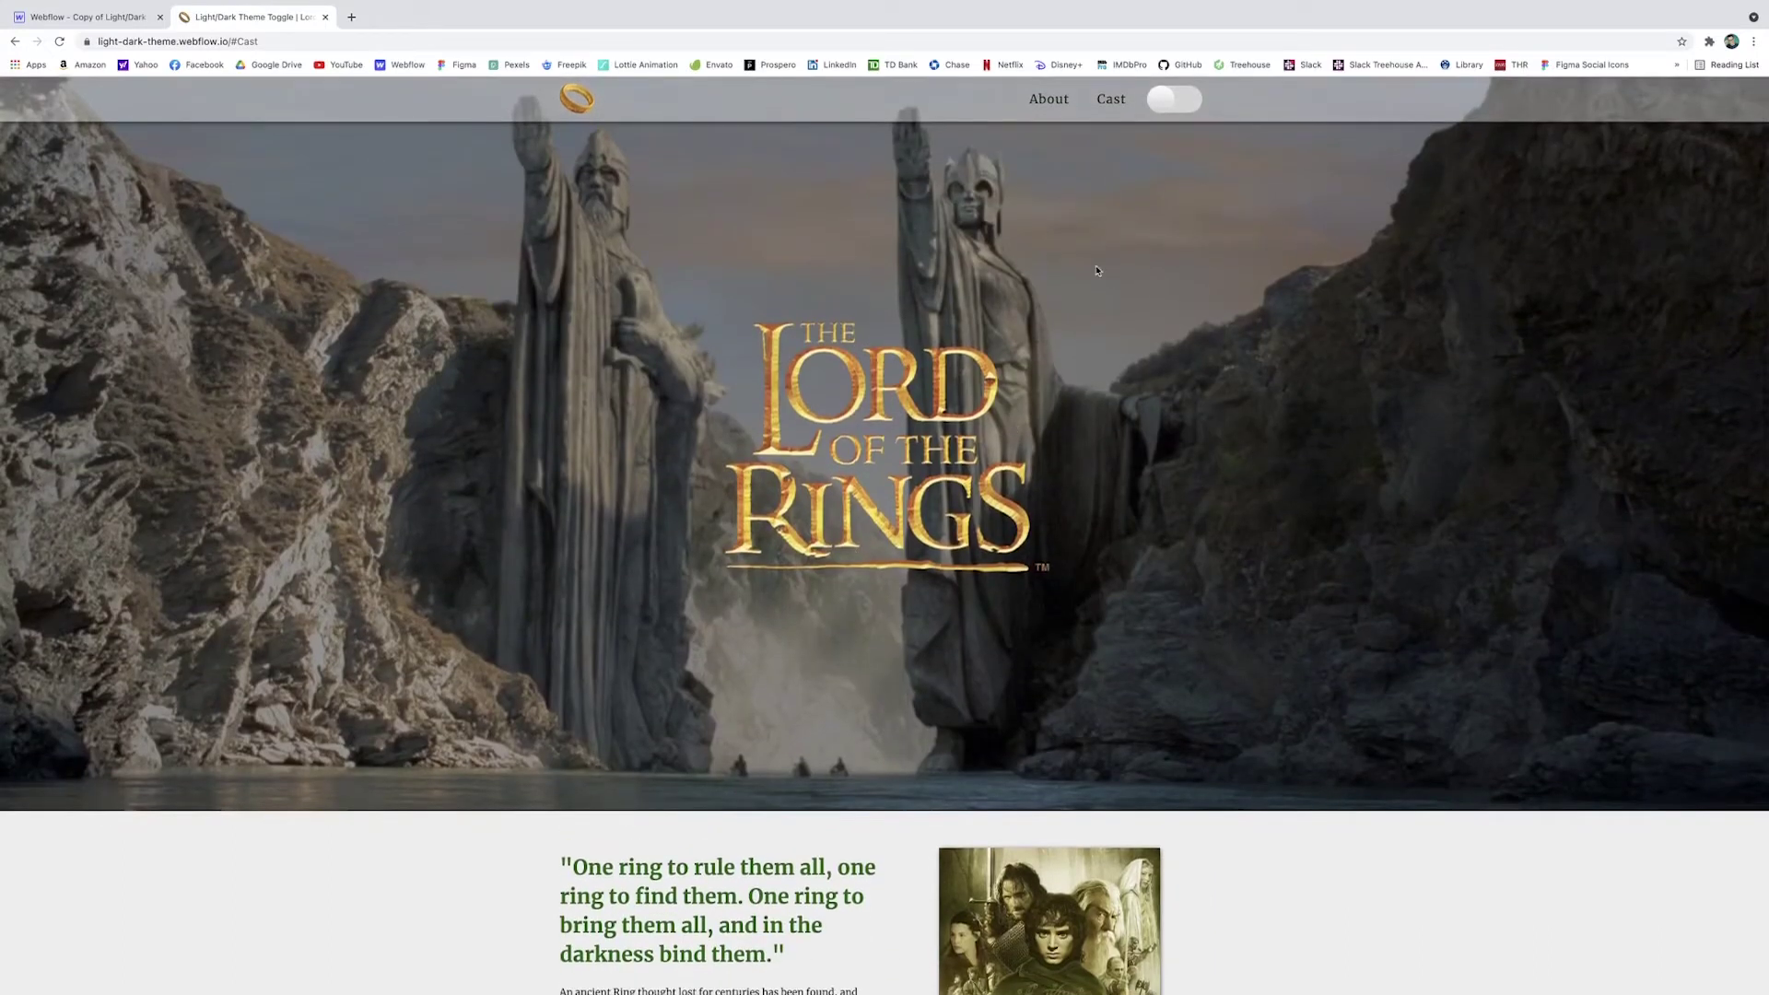
In the Webflow Designer, add a Div Block to the Nav Menu right after the Cast link
key(ctrl+shift+Tab)
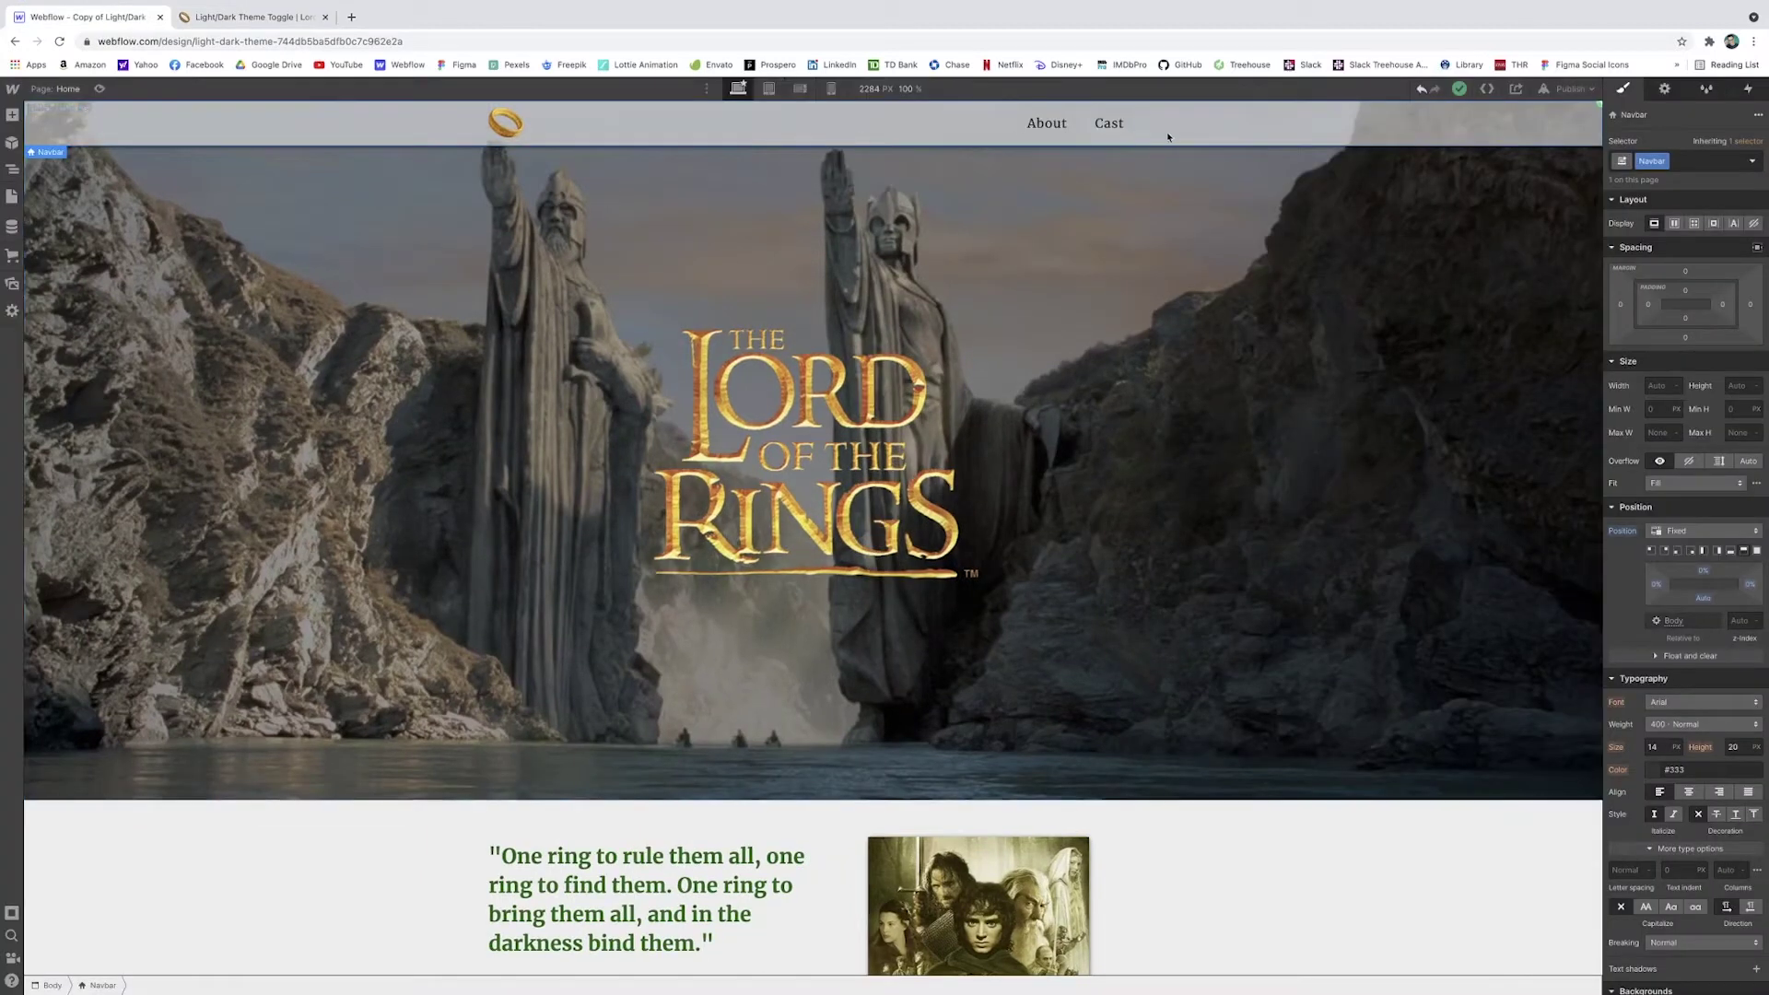
click(15, 171)
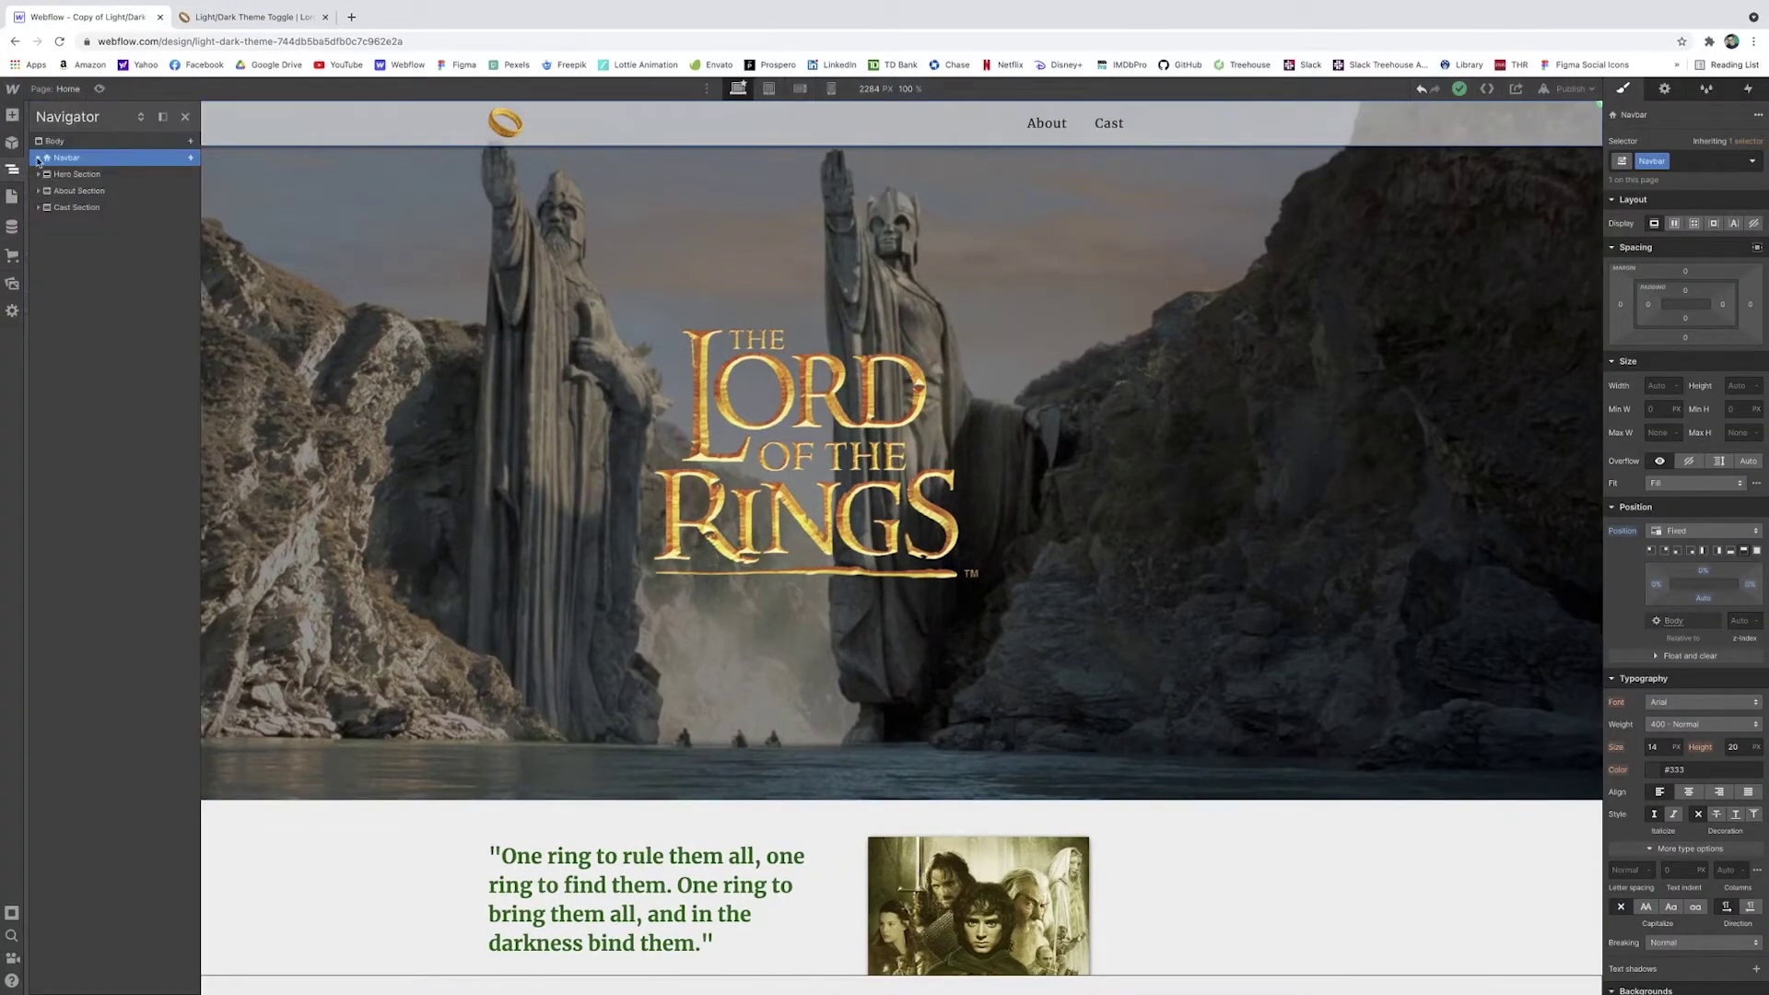
click(47, 174)
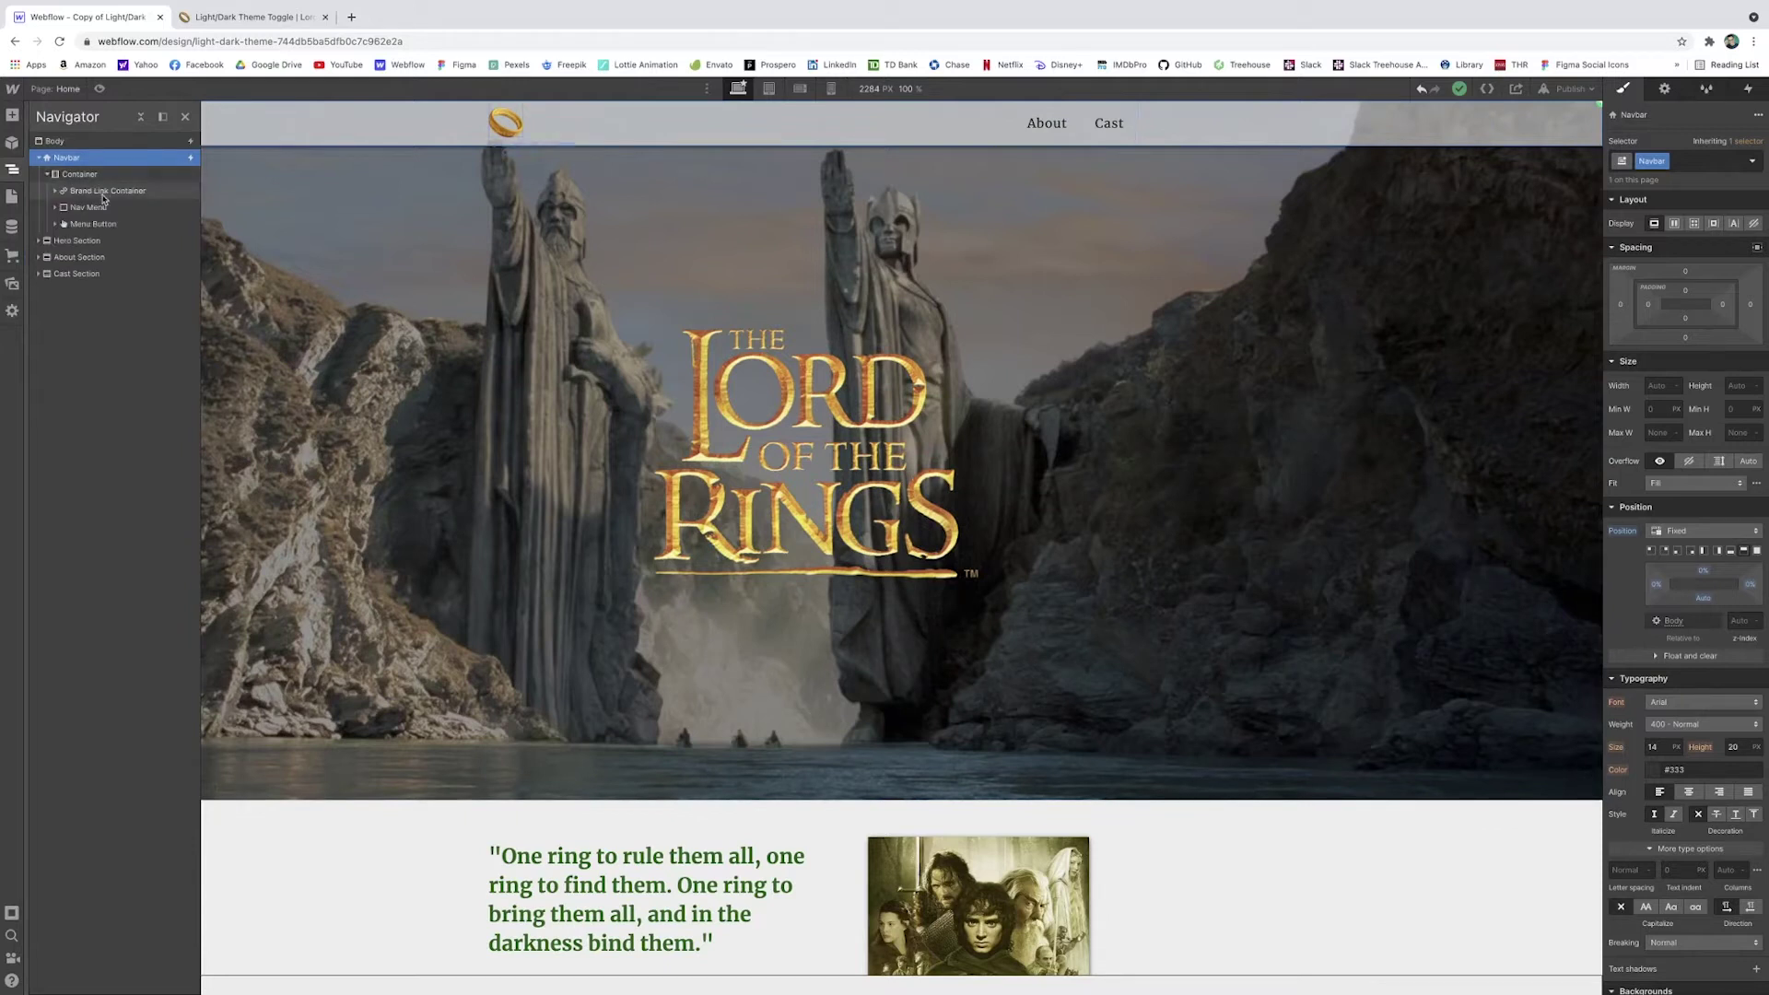
click(52, 208)
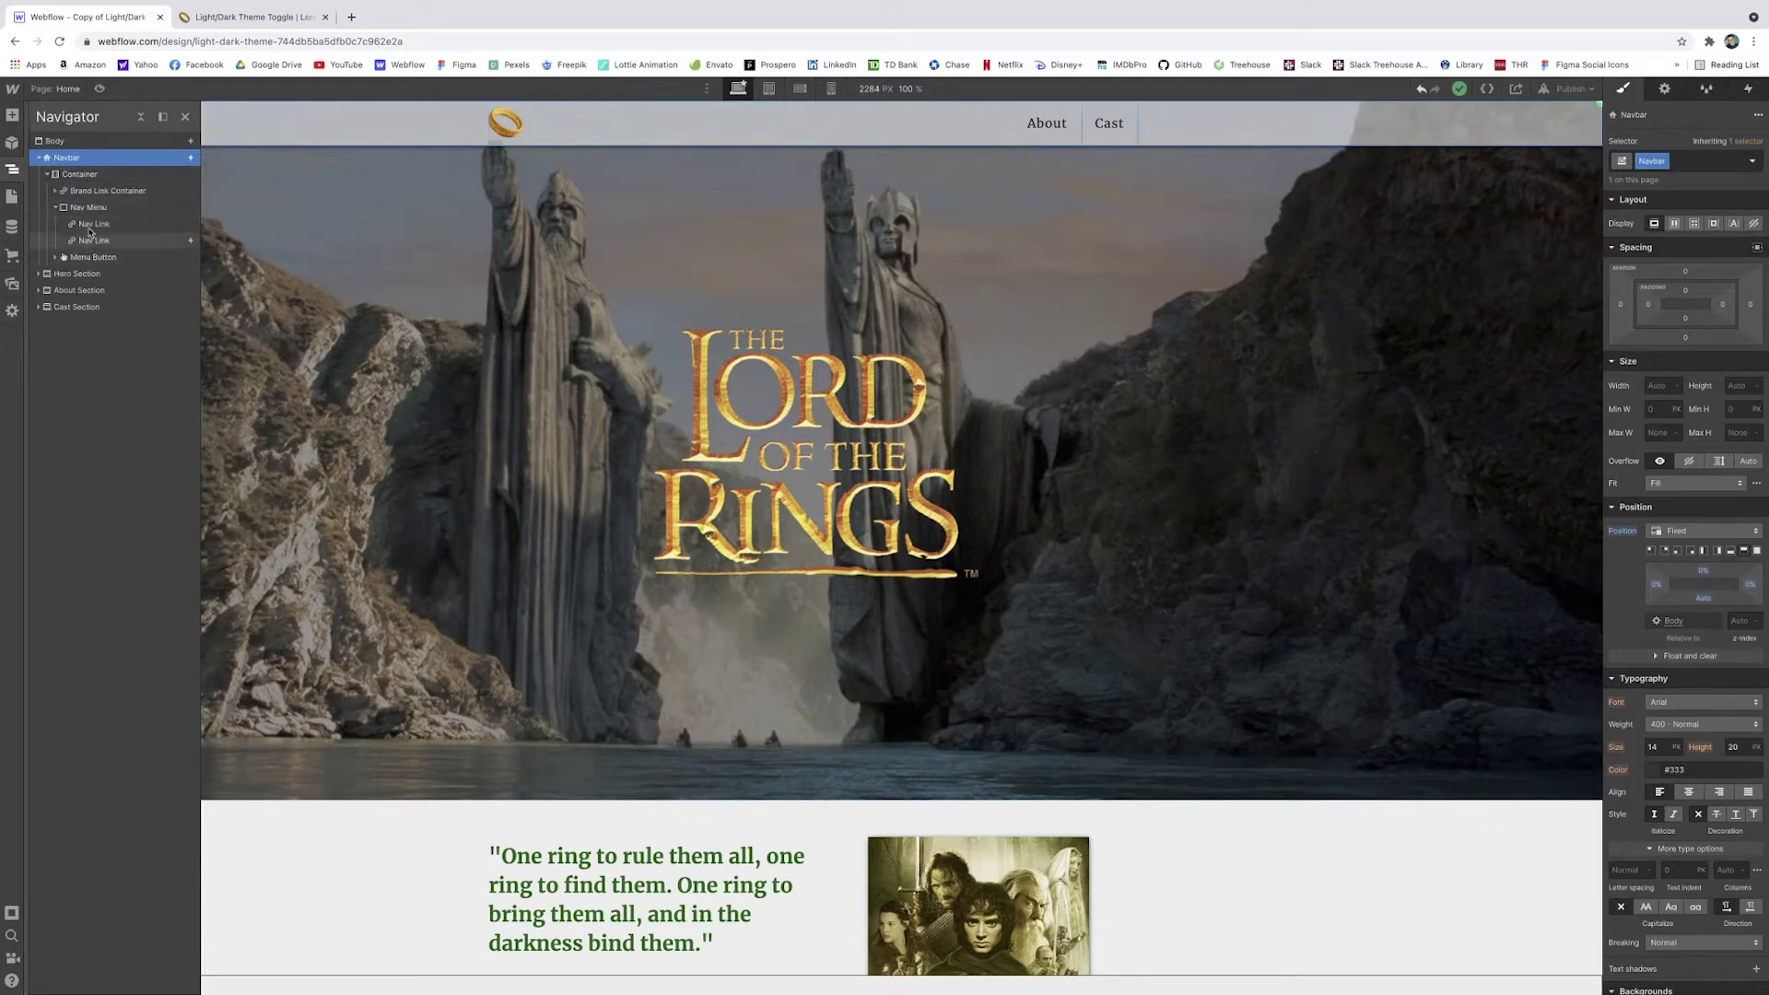
click(88, 208)
click(12, 115)
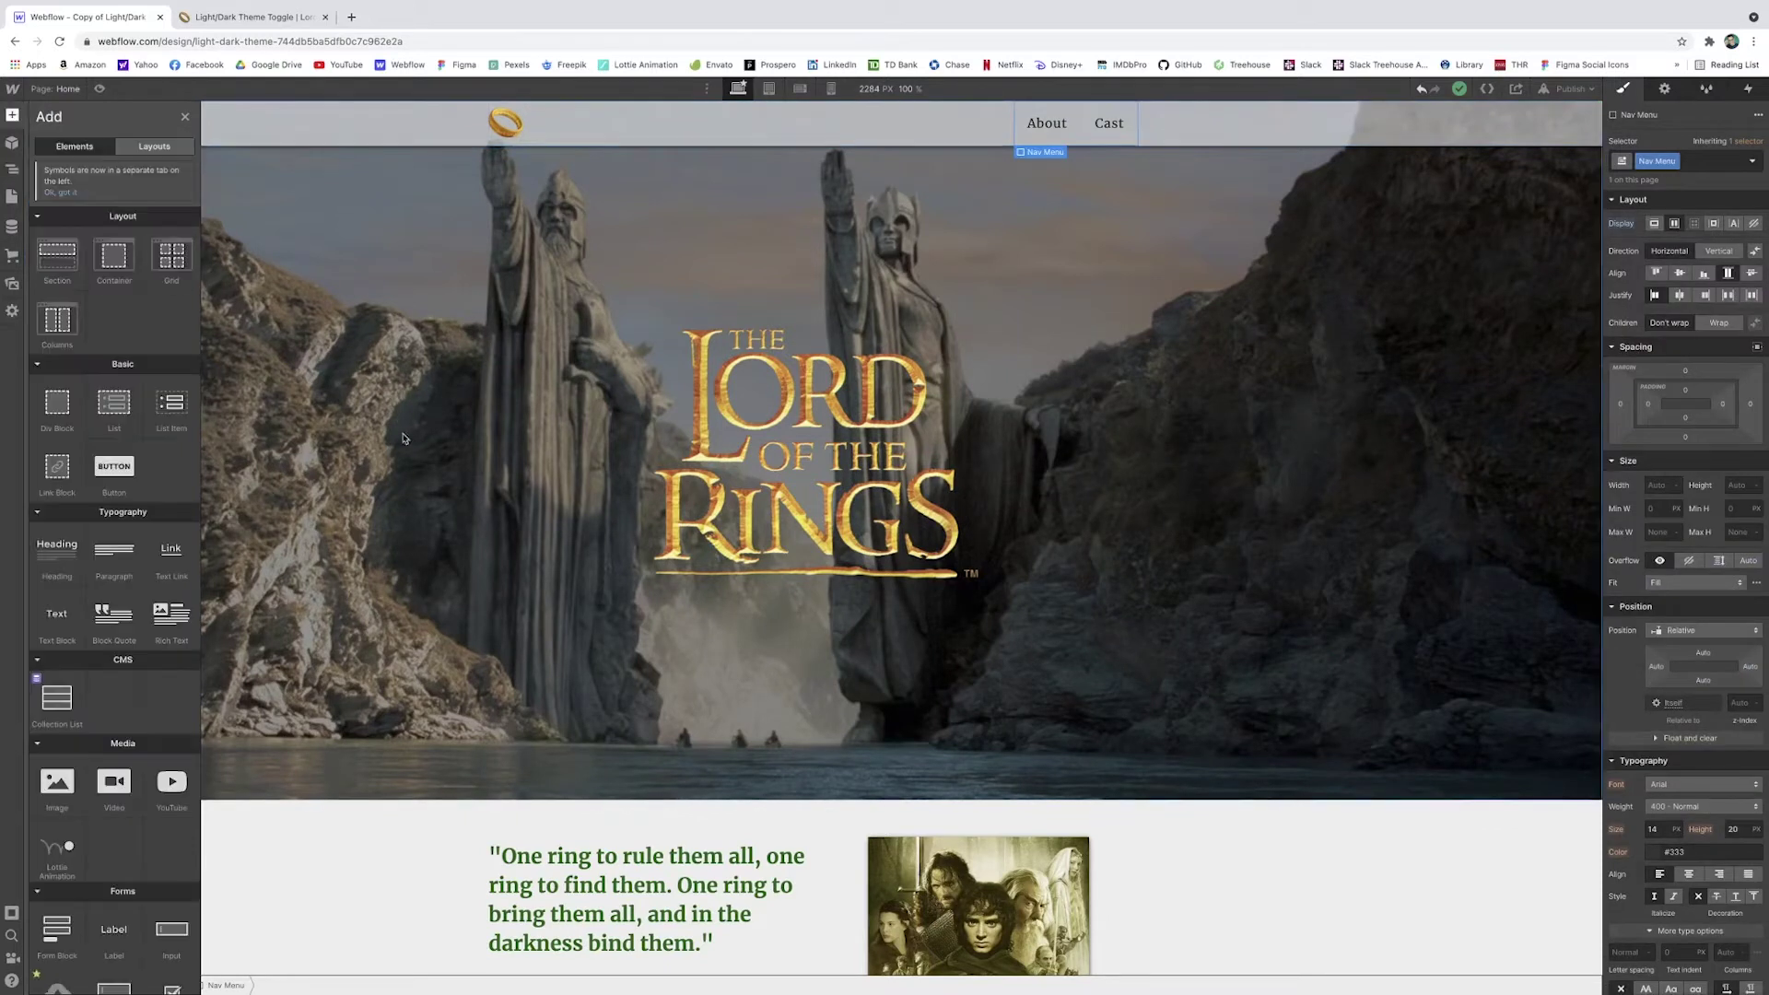
click(34, 408)
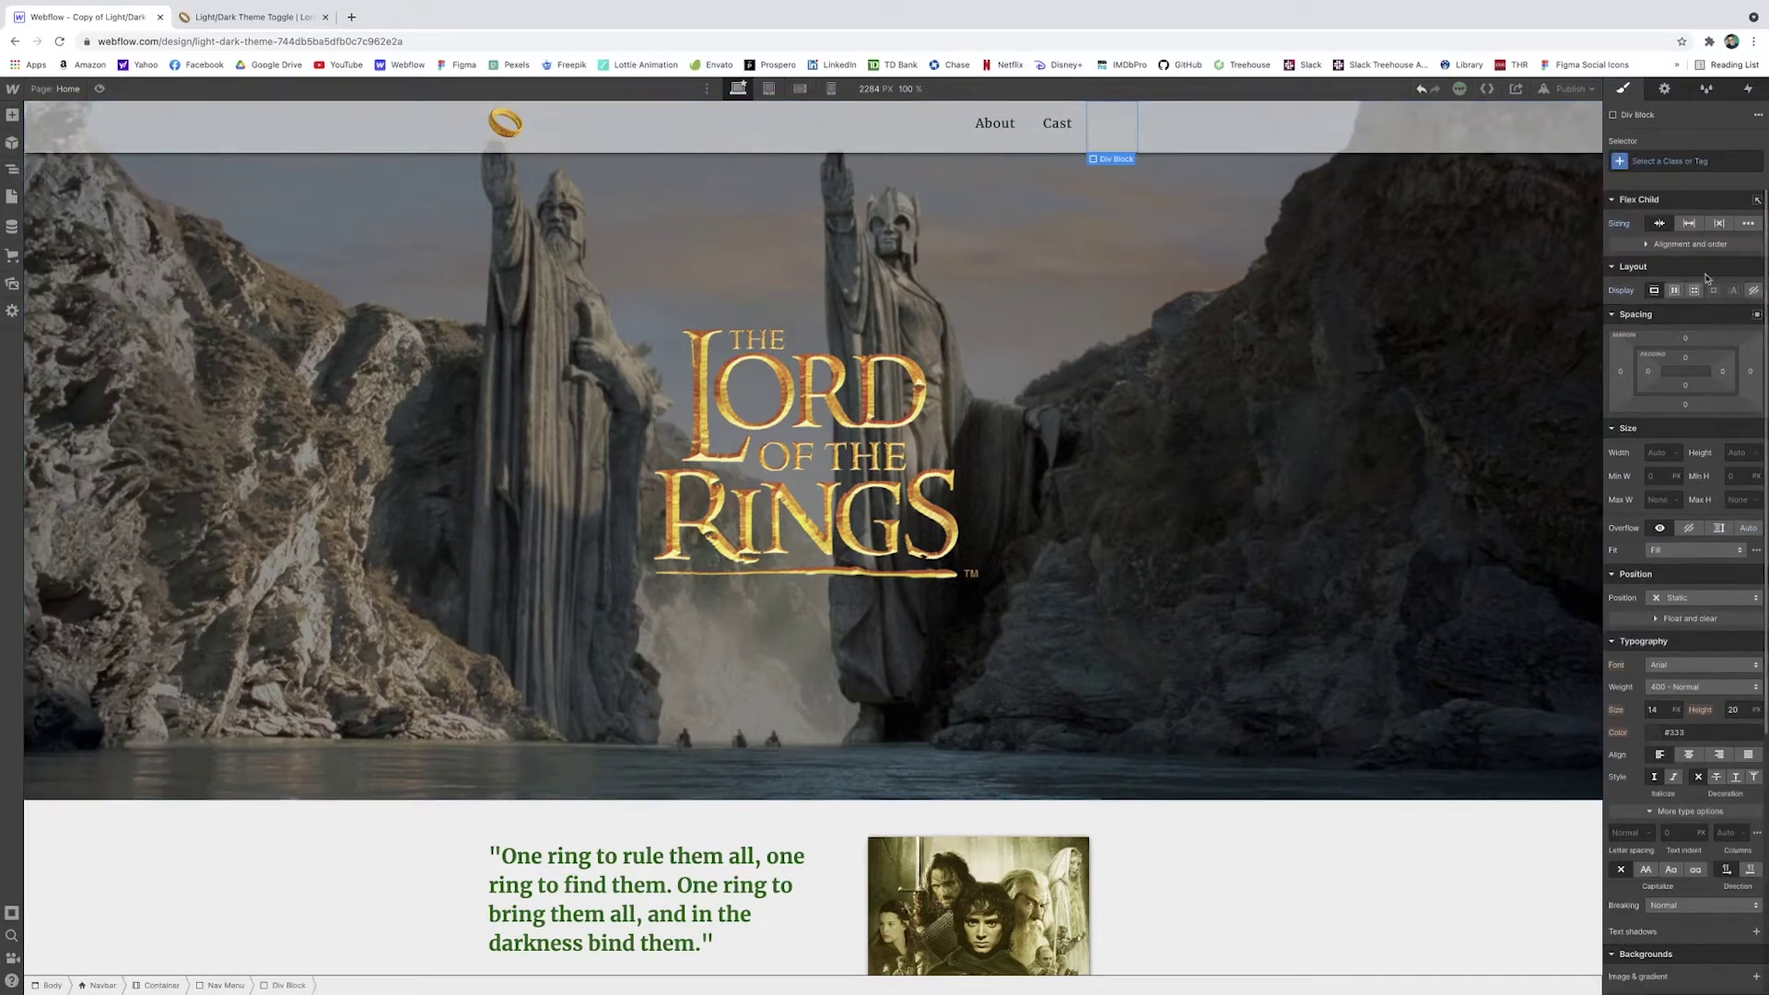
Give the new block the class 'Toggle Div' and a width of 100px
click(1668, 162)
text(Toggle Div)
key(Return)
key(a)
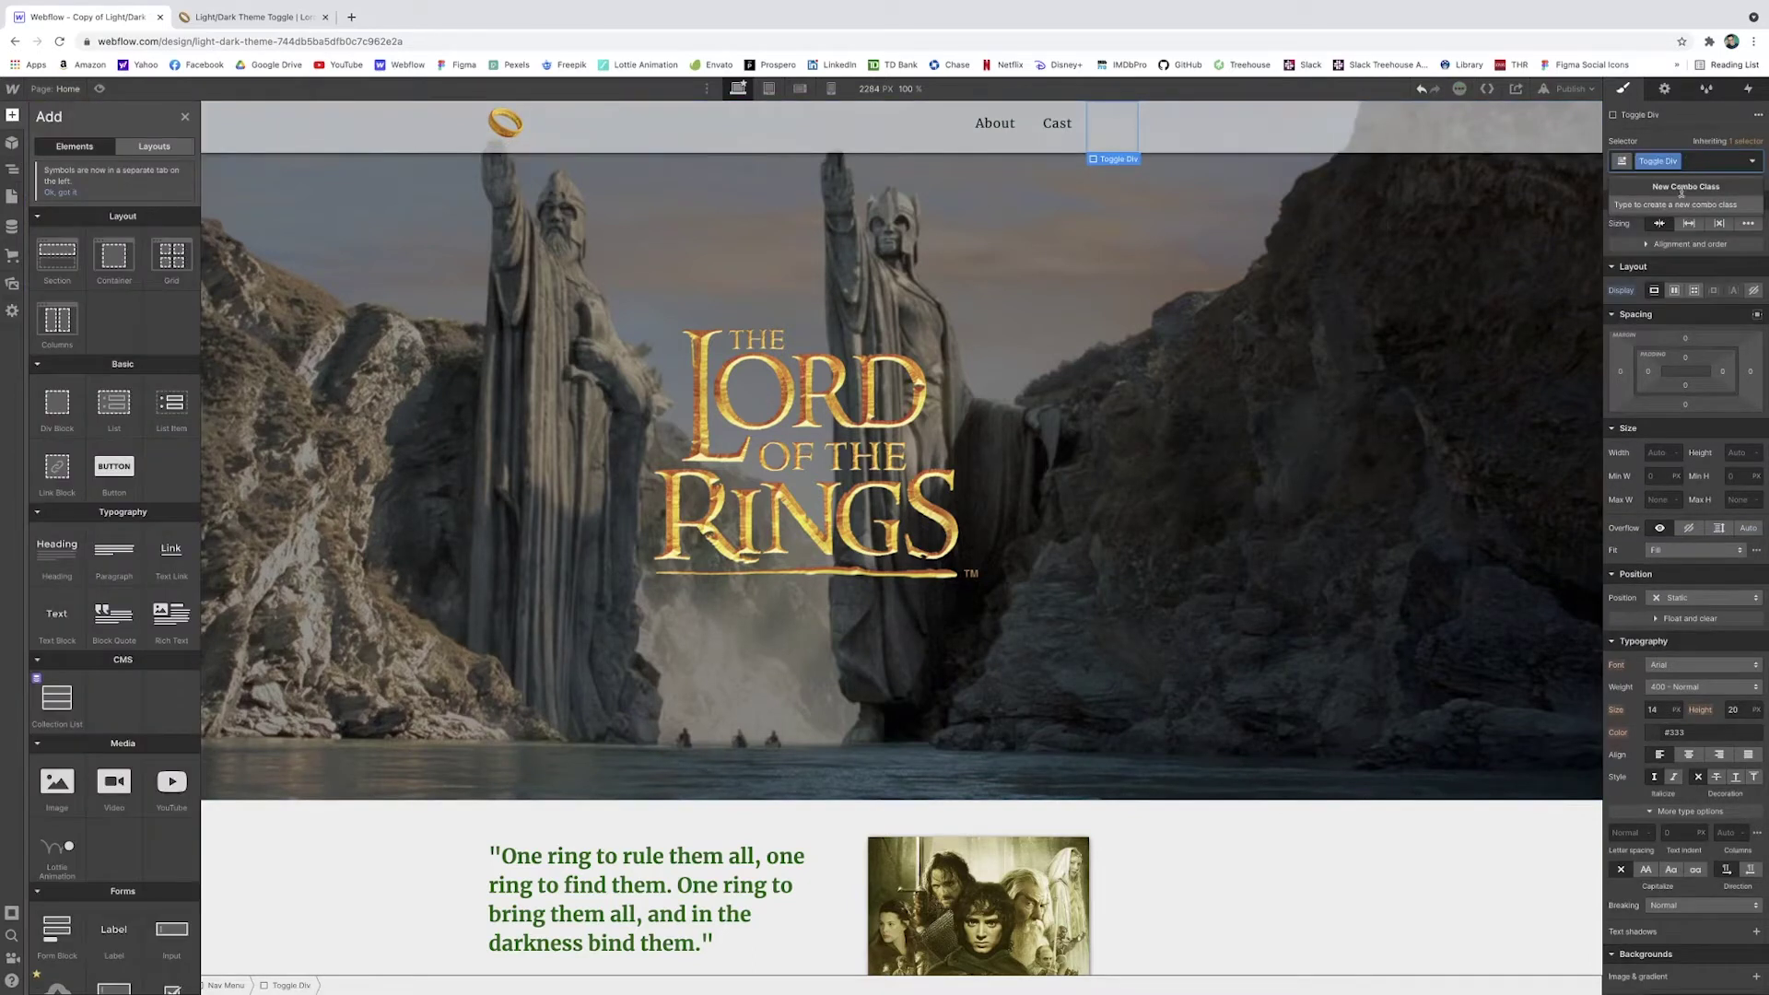
click(1665, 445)
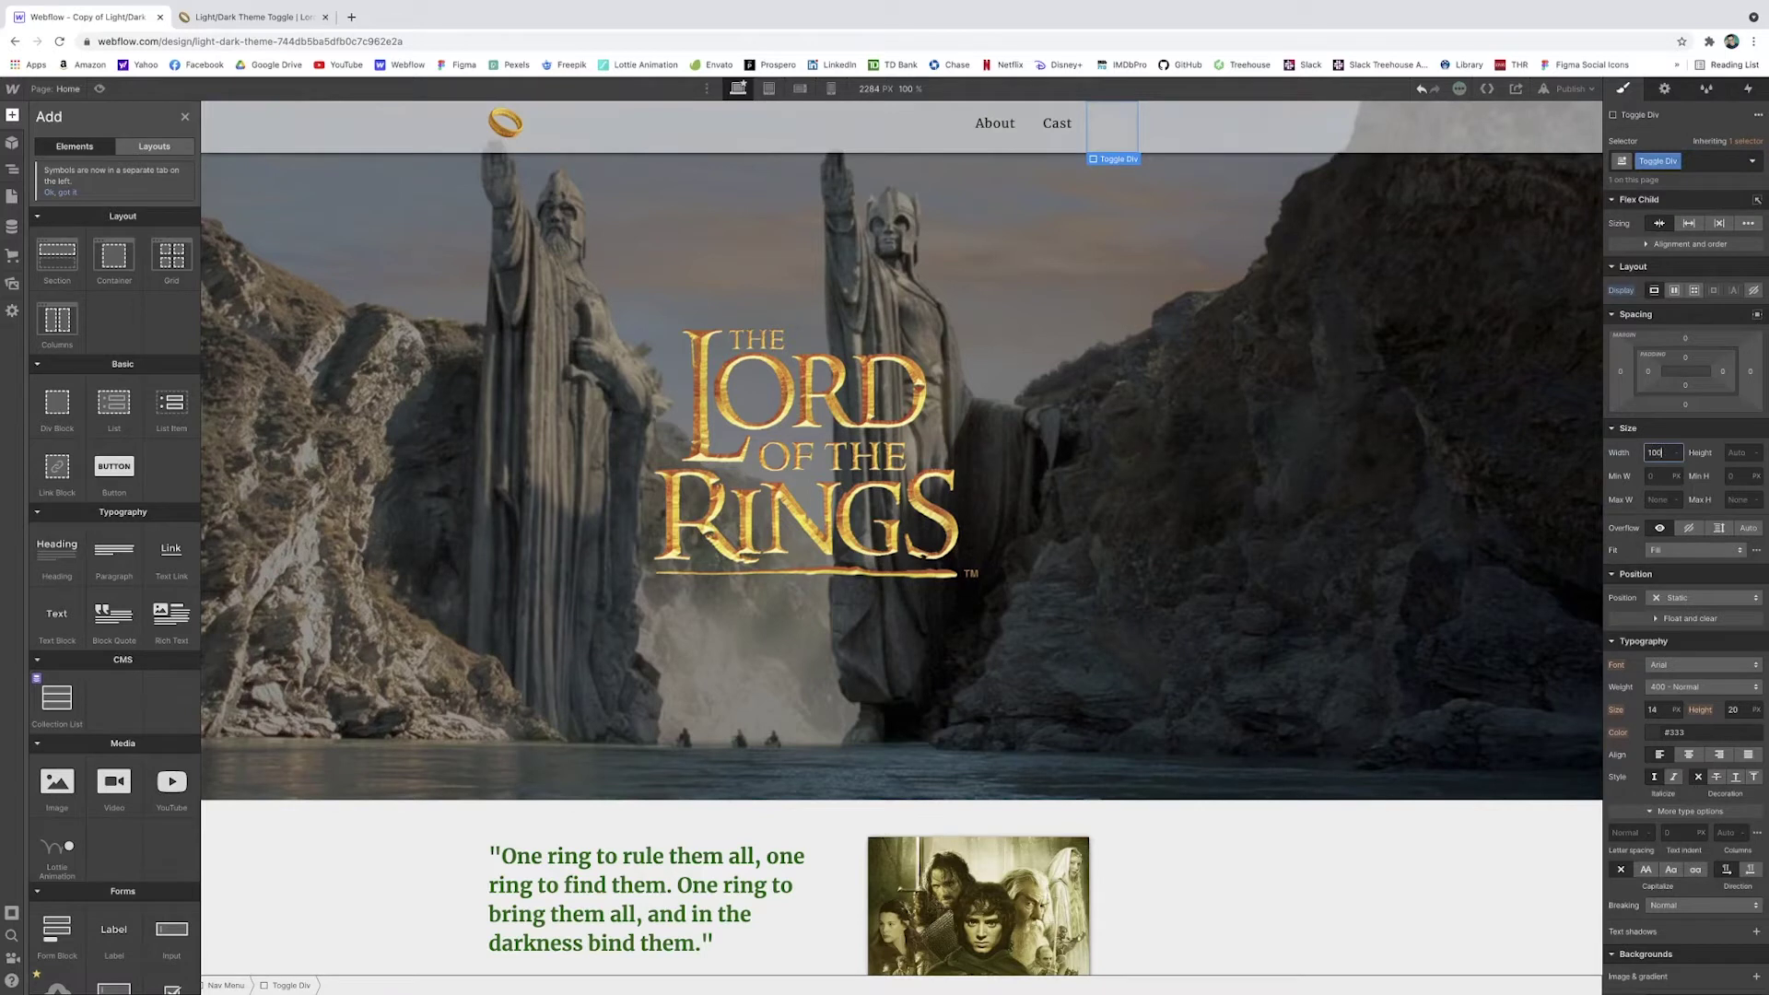
key(Return)
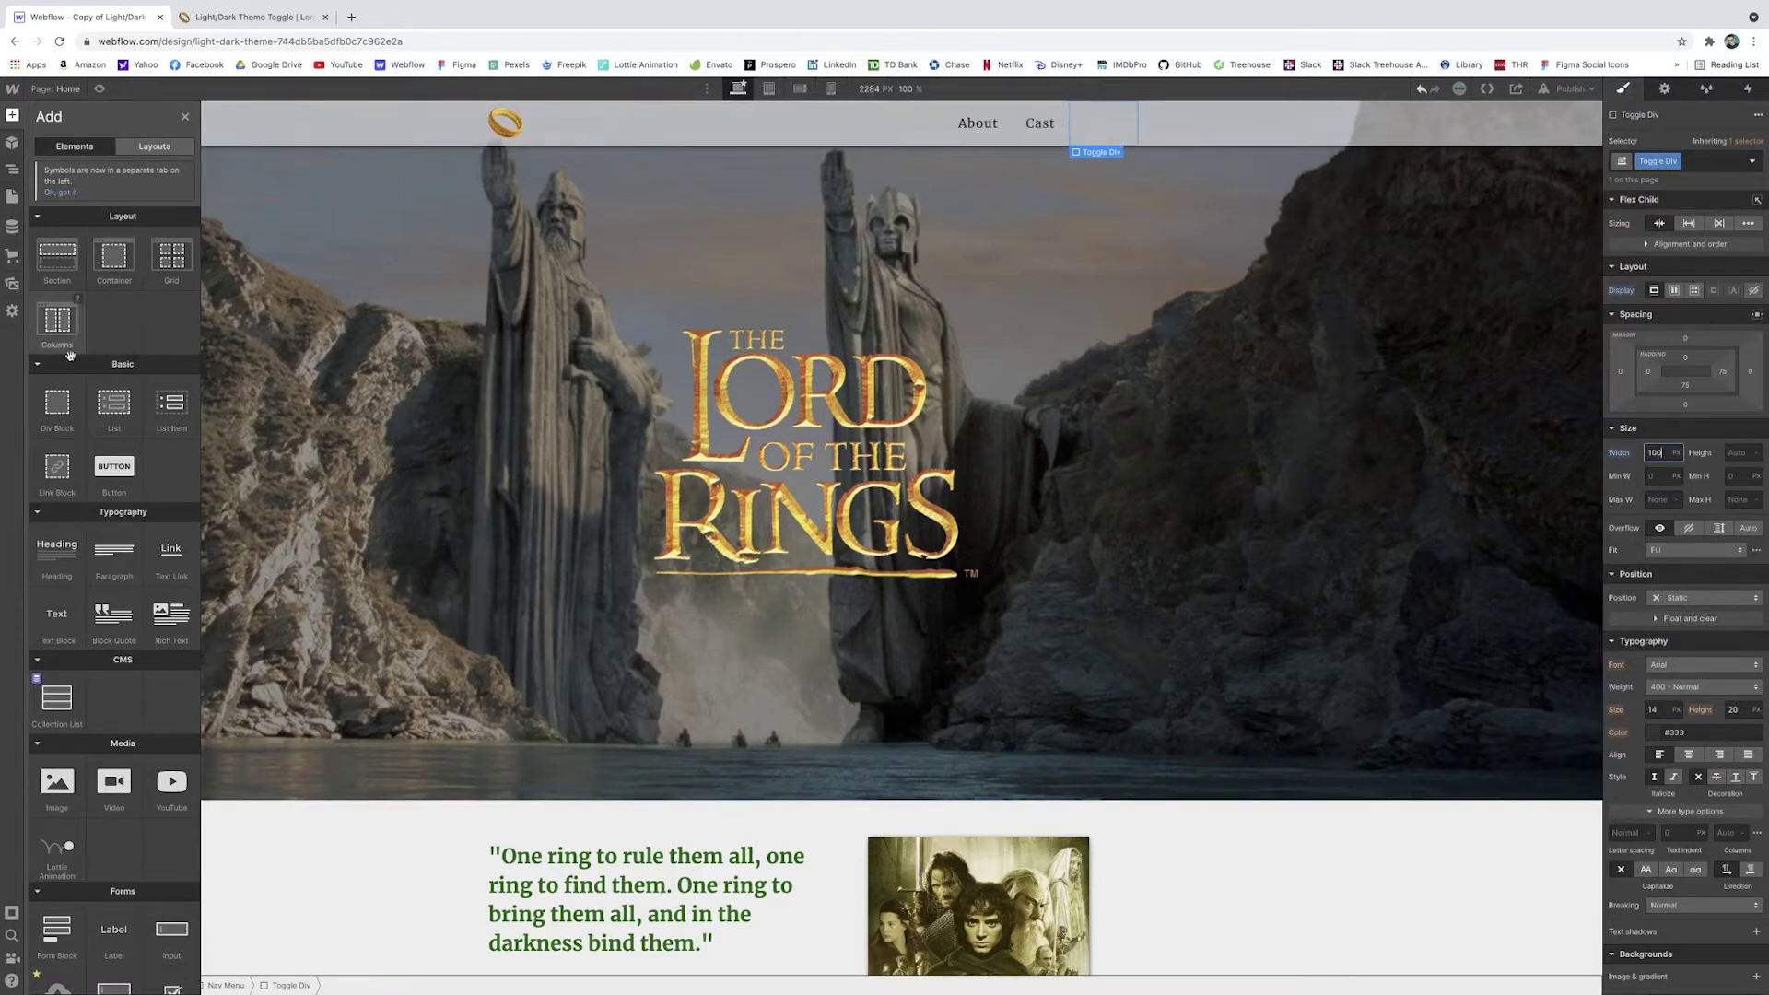
Drop a Div Block inside the Toggle Div and give it the class 'Toggle Track'
drag(37, 419, 1103, 126)
click(1696, 159)
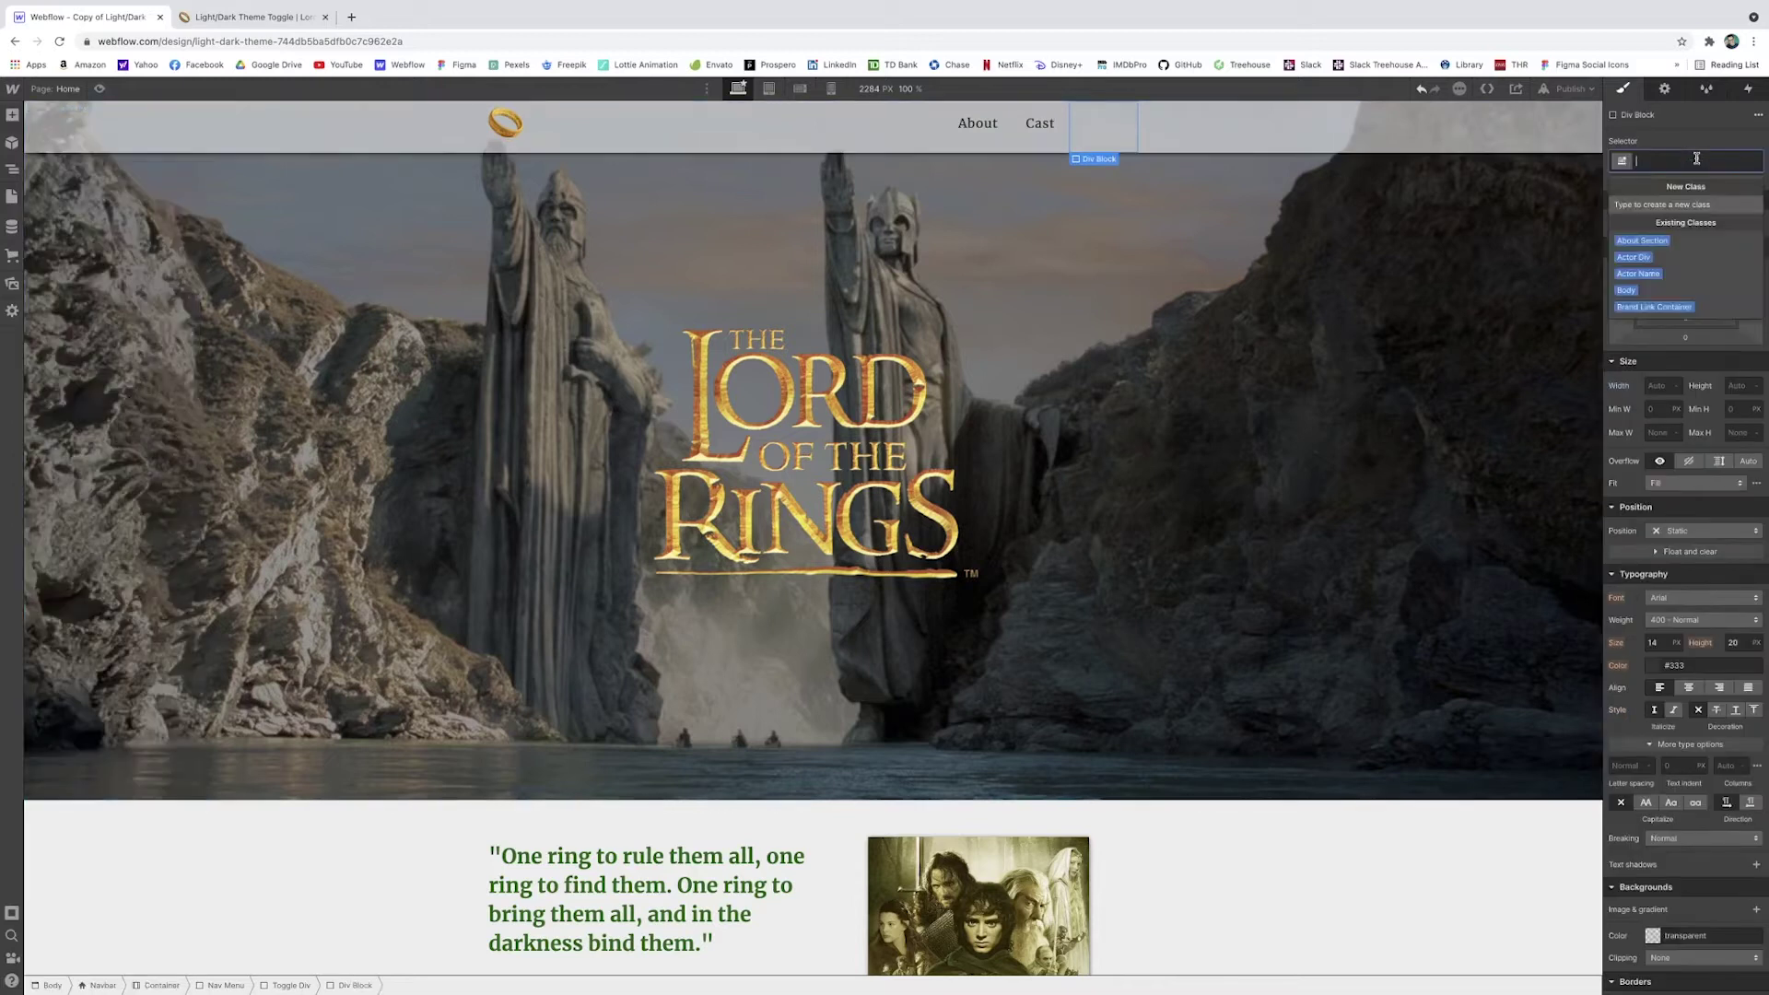
text(Toggle Track)
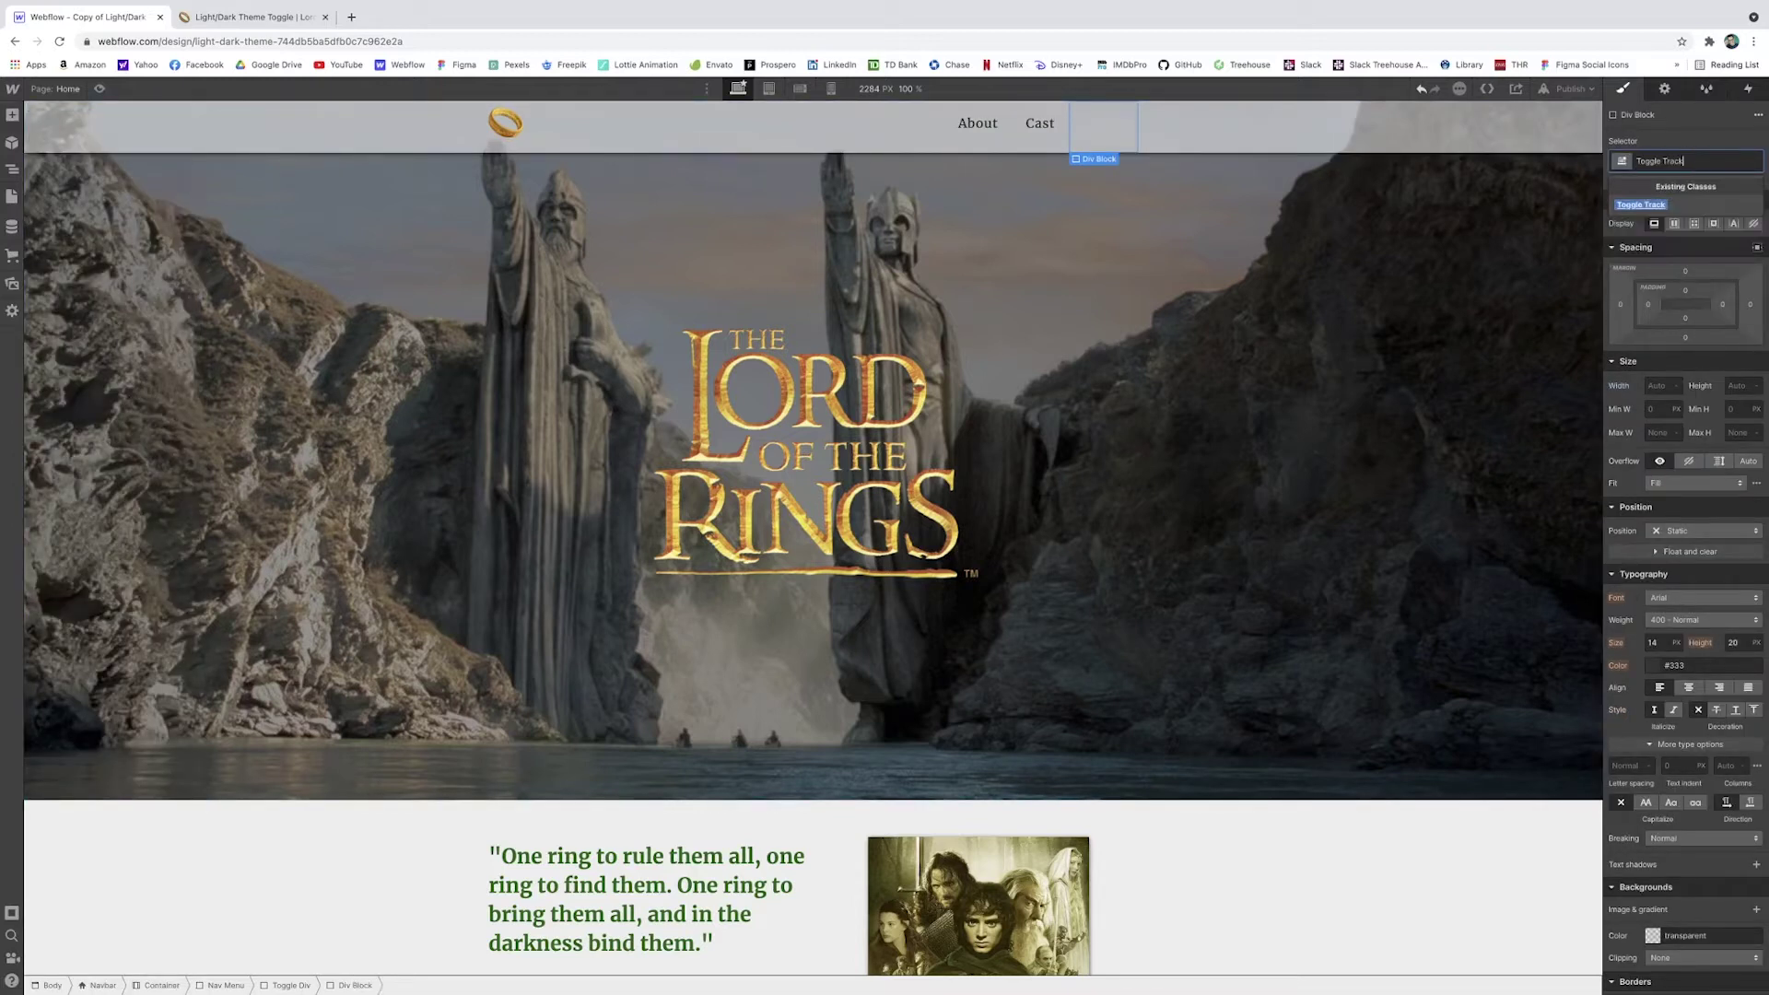
key(Return)
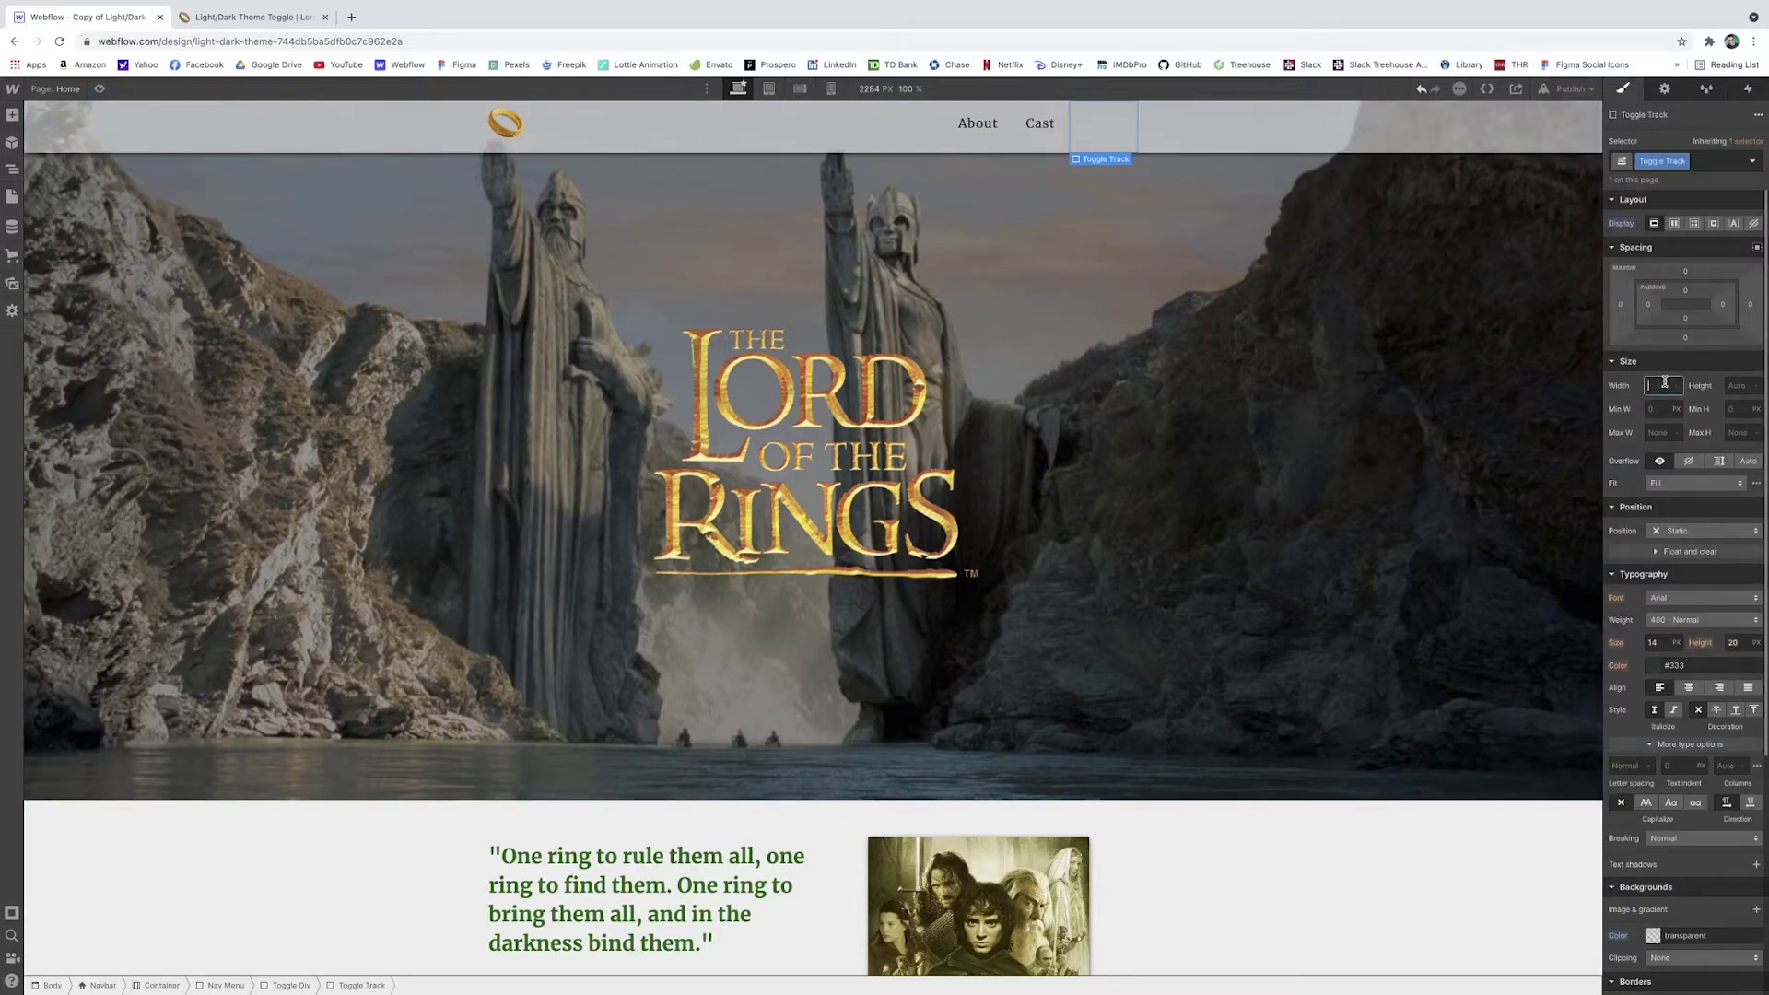
Size the Toggle Track to 80% width and 60% height
text(80)
key(Return)
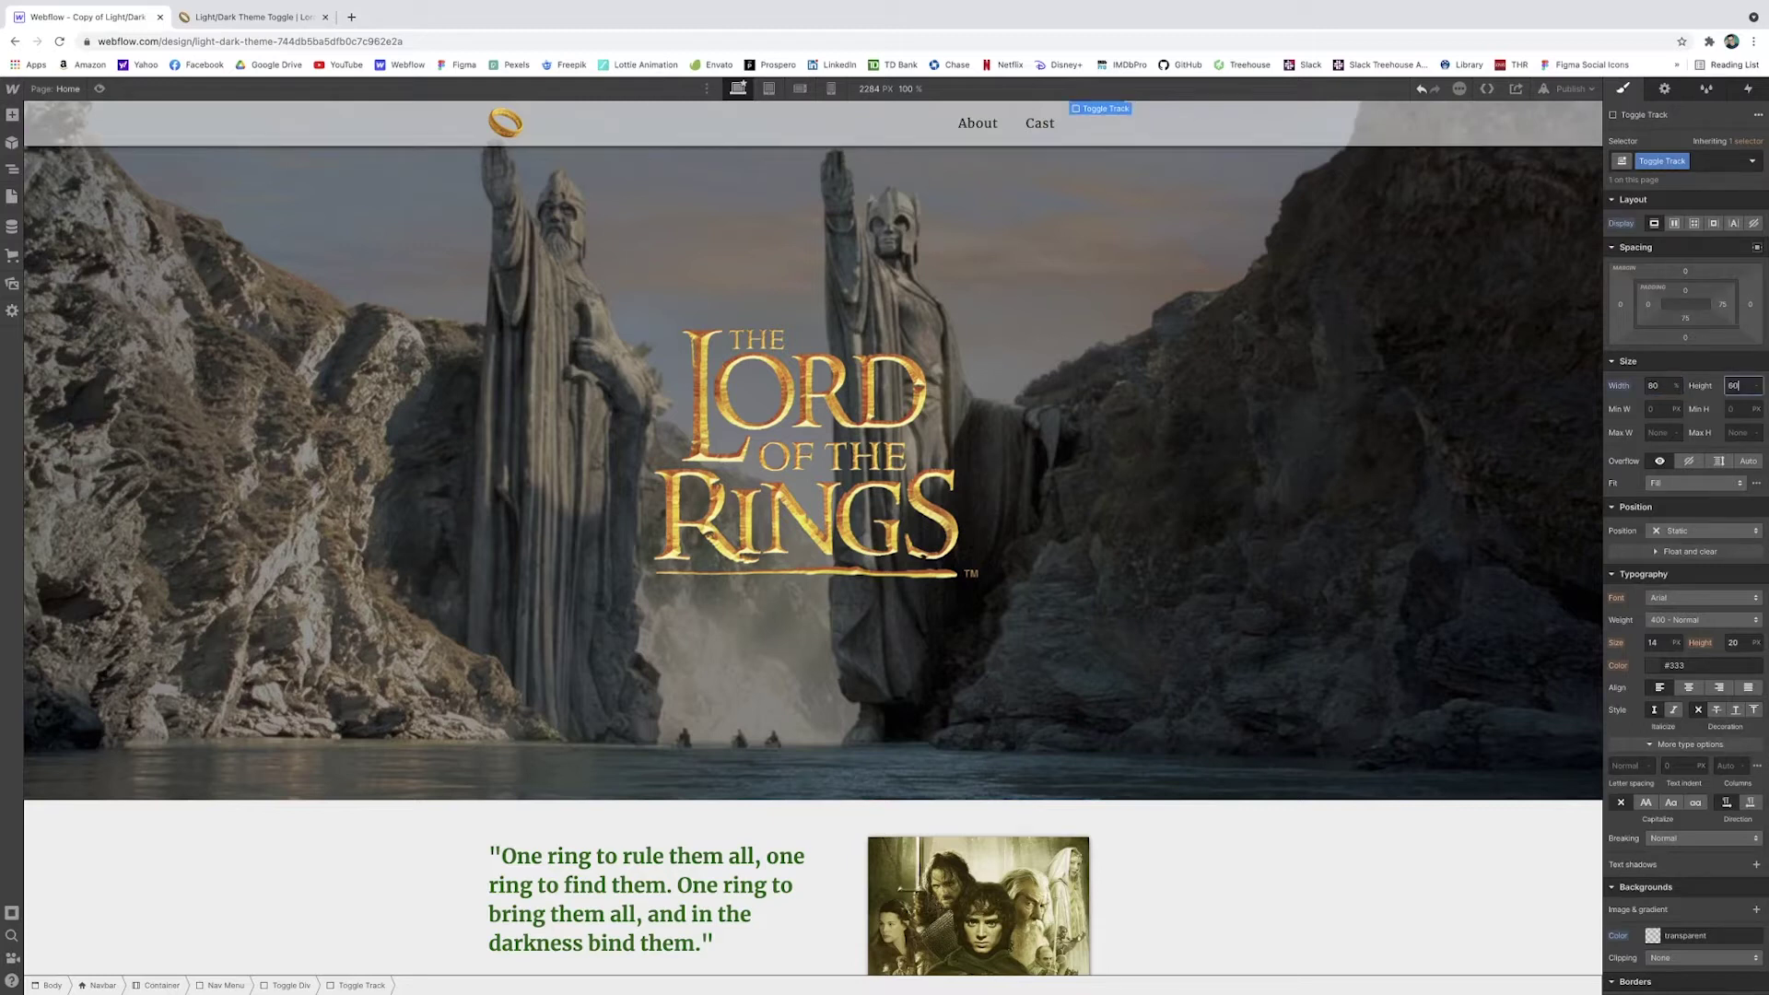
text(60)
key(Return)
Fill the Toggle Track background with the Light Grey swatch
scroll(1683, 455, down, 4)
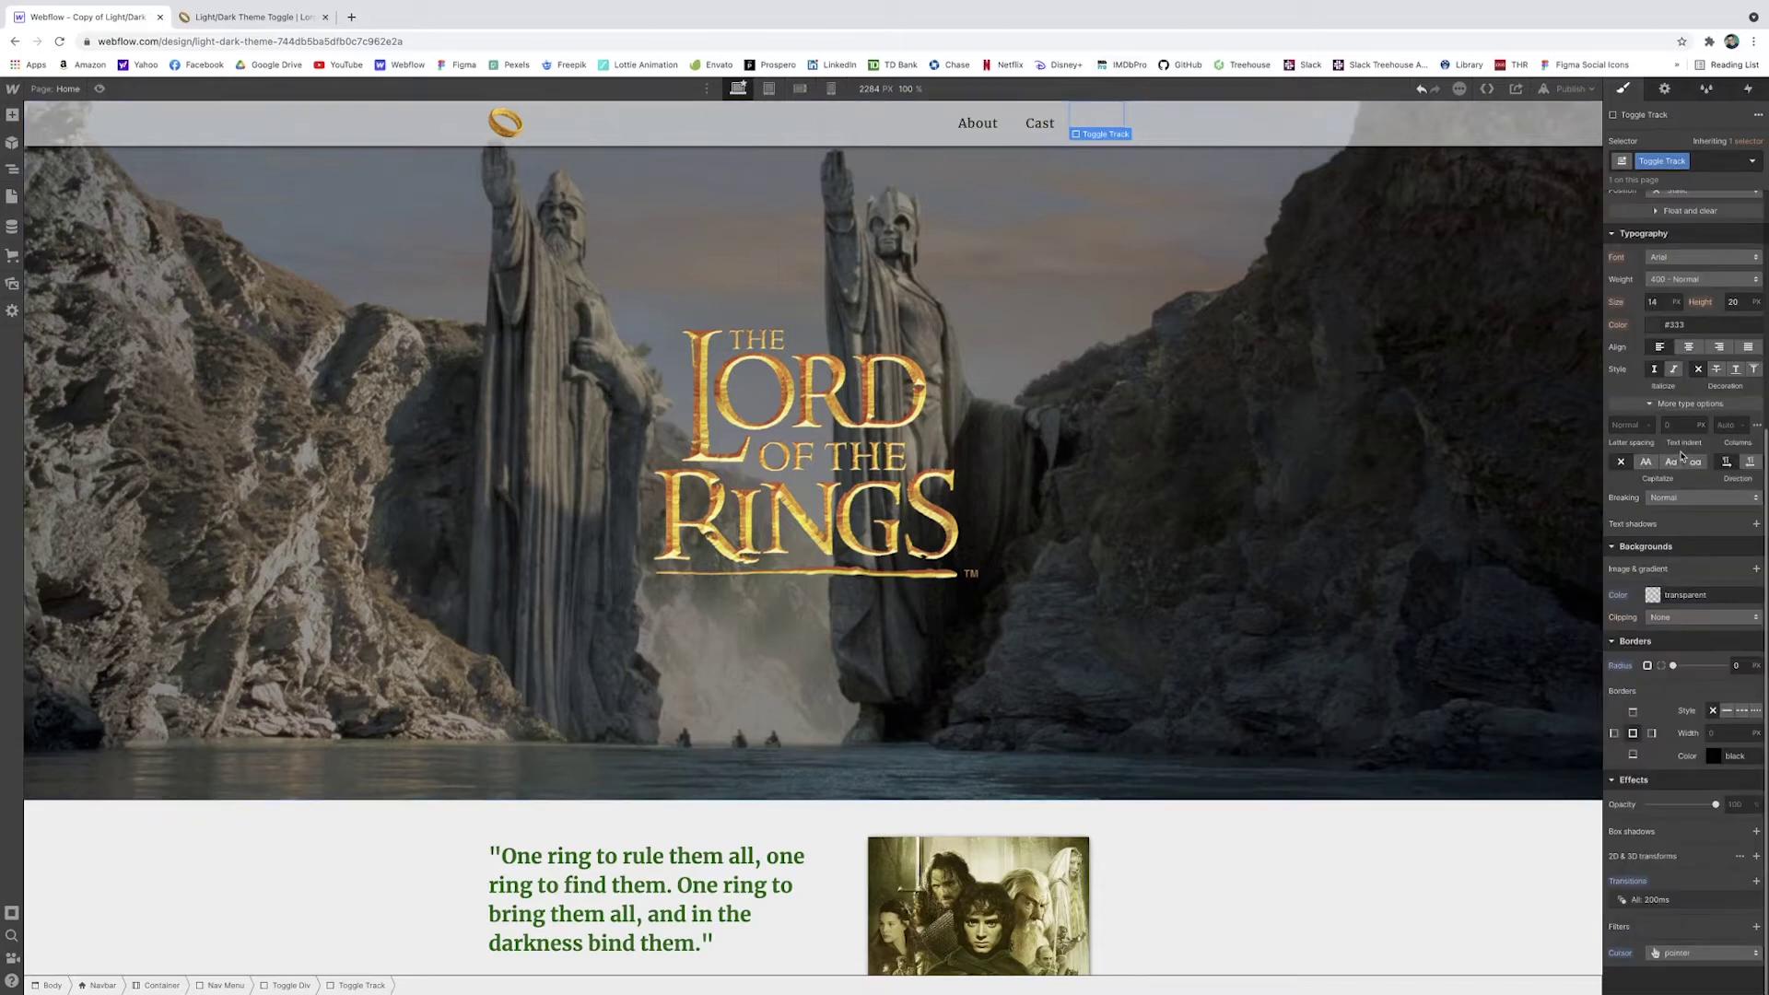
click(1652, 595)
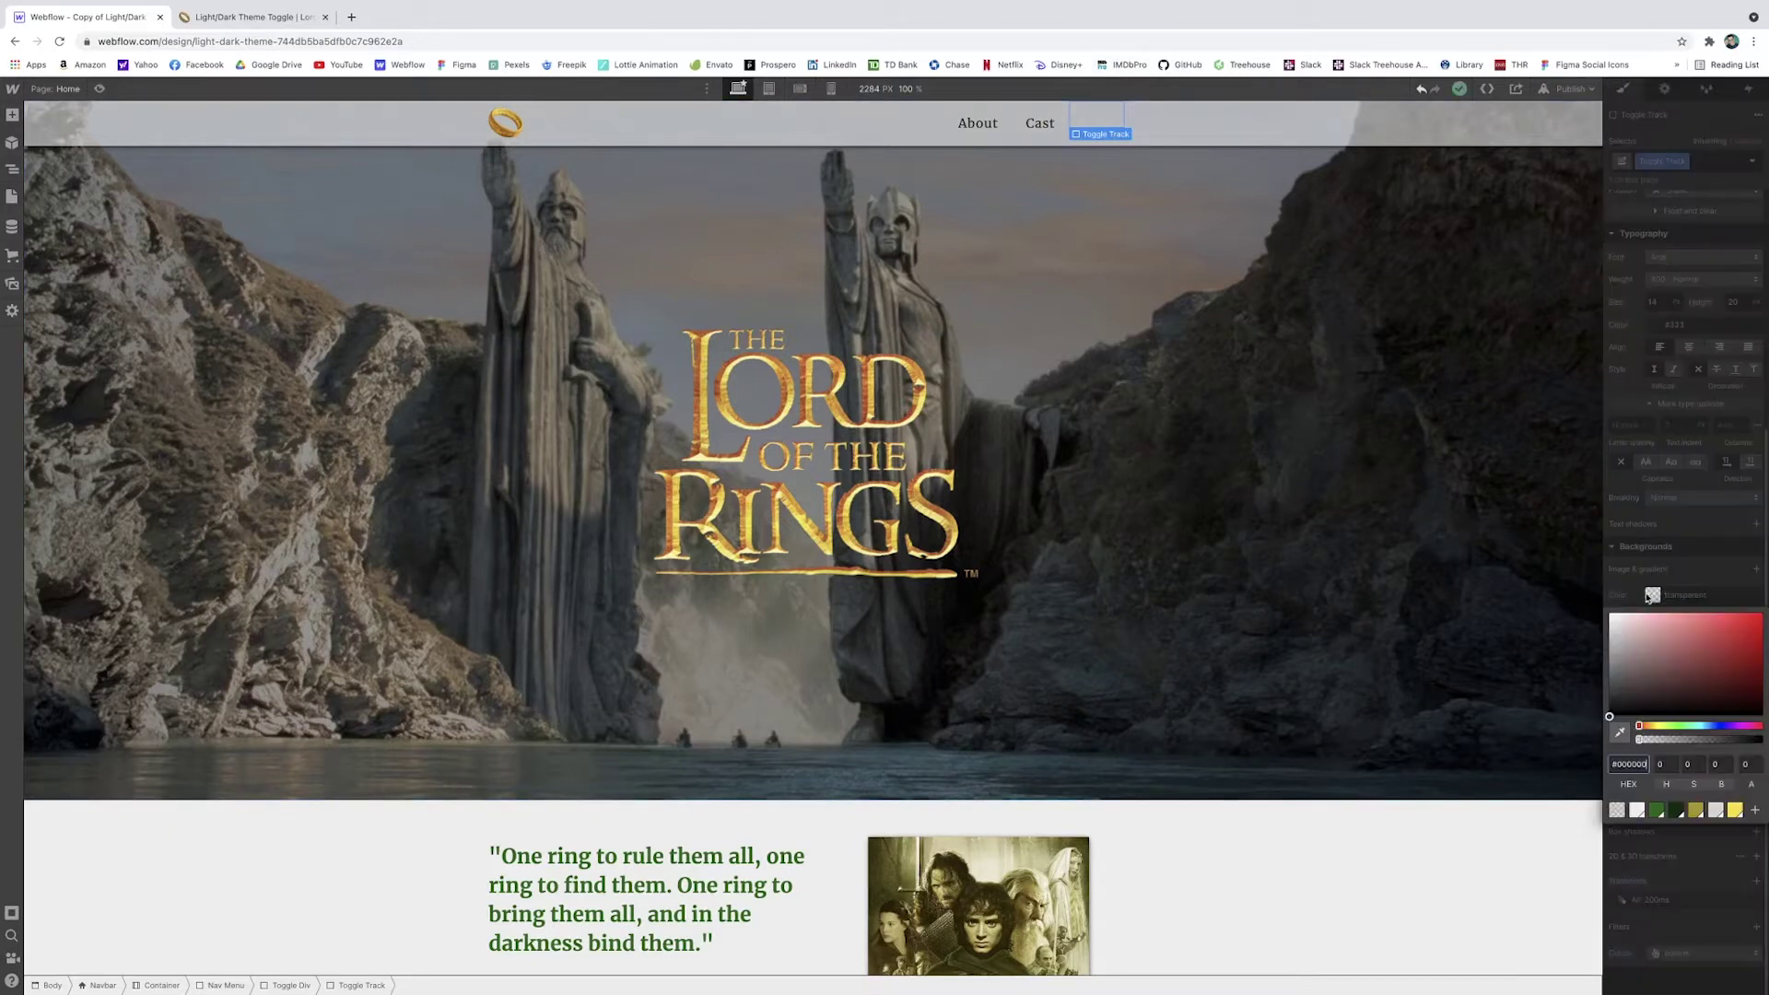
click(1717, 811)
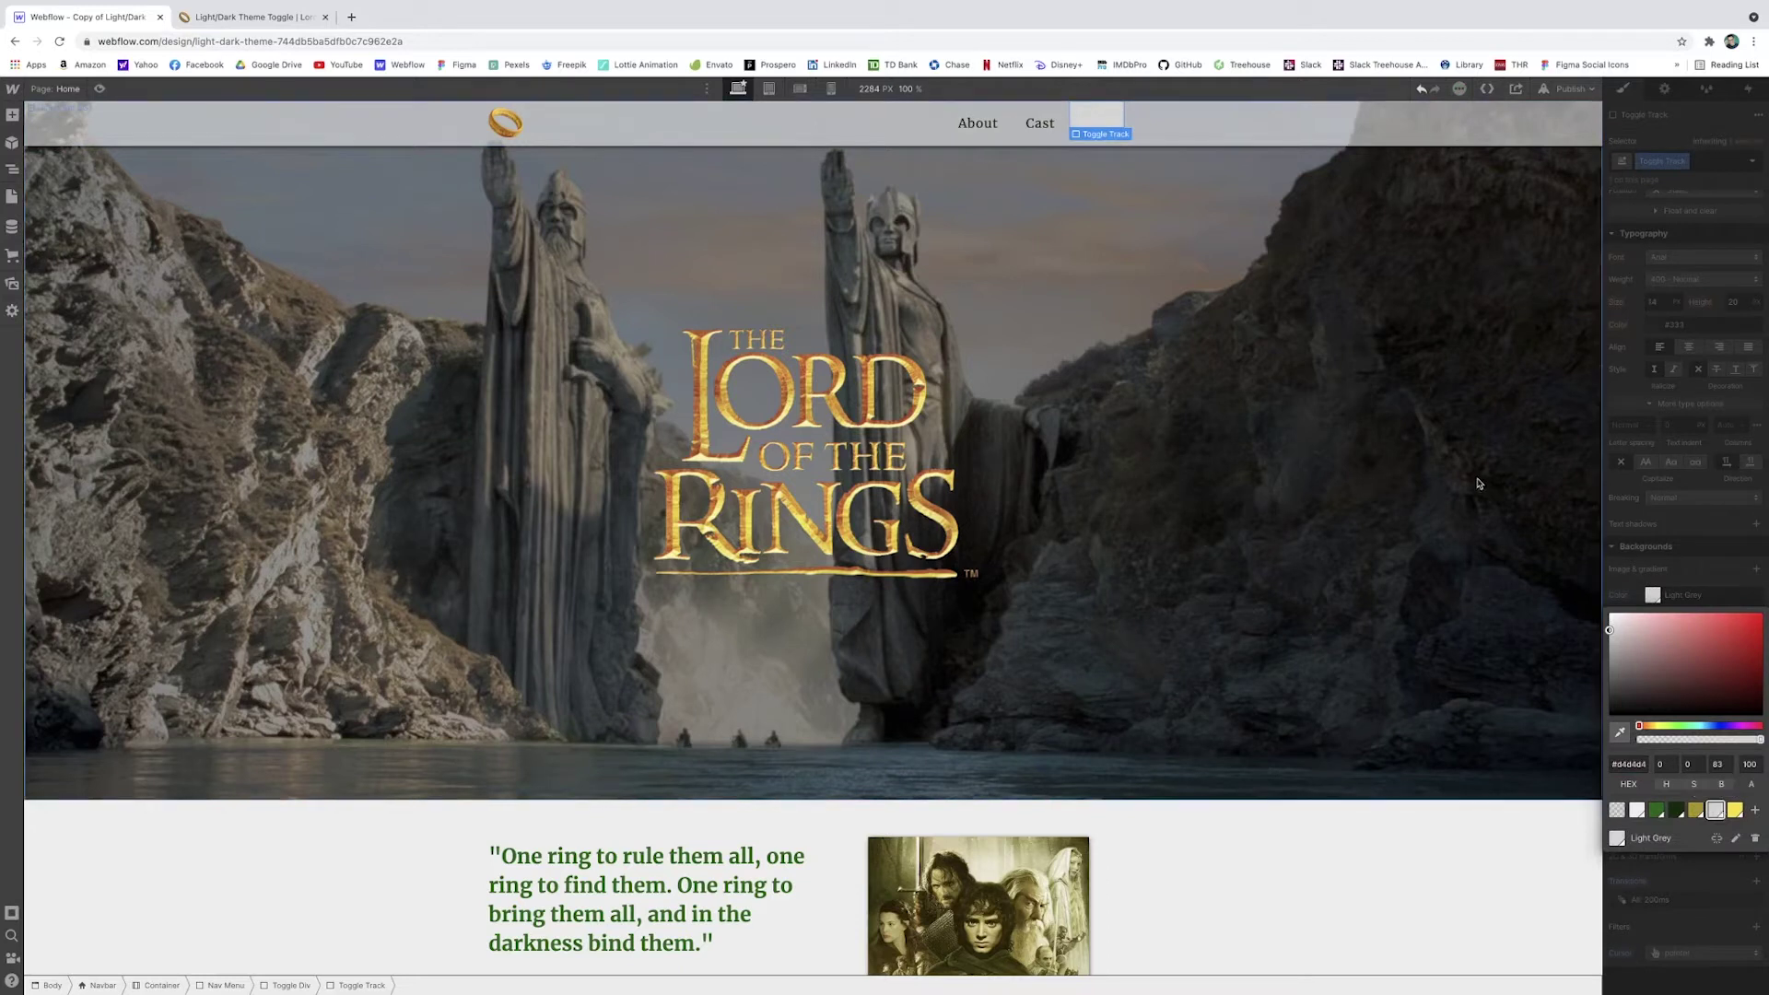
Set the Toggle Div's display to Flex and round the Toggle Track's corners to 20
click(1129, 122)
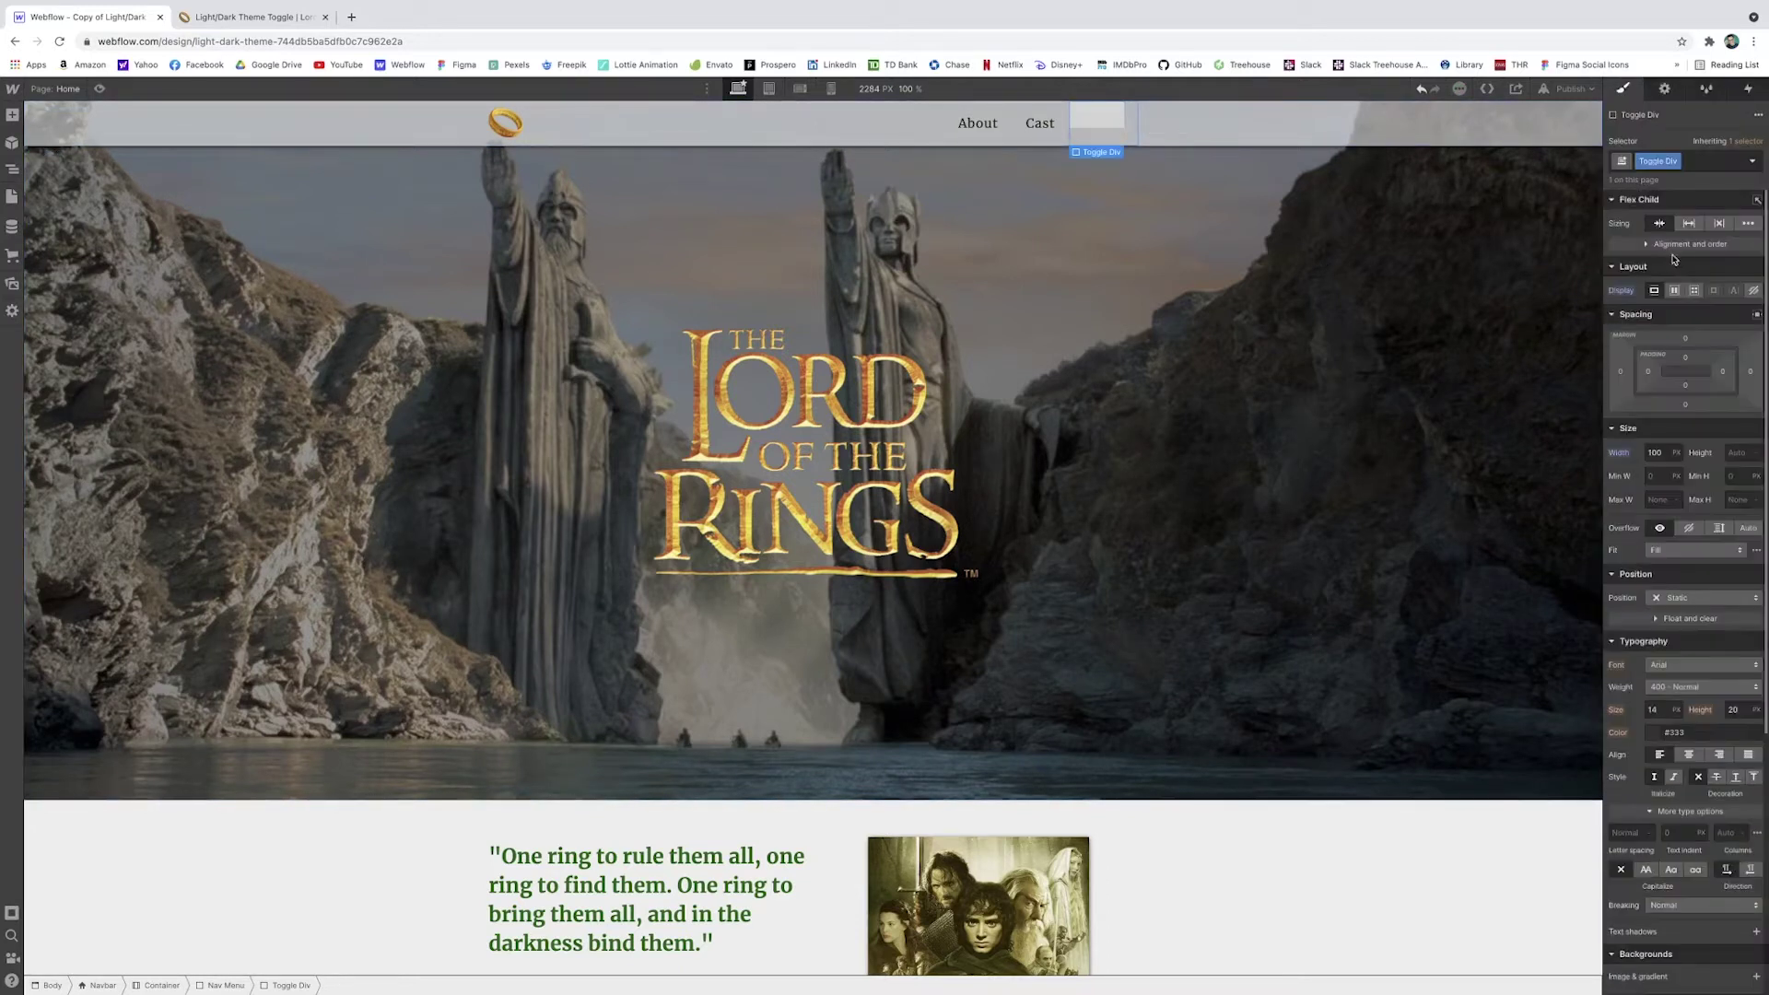
click(1676, 290)
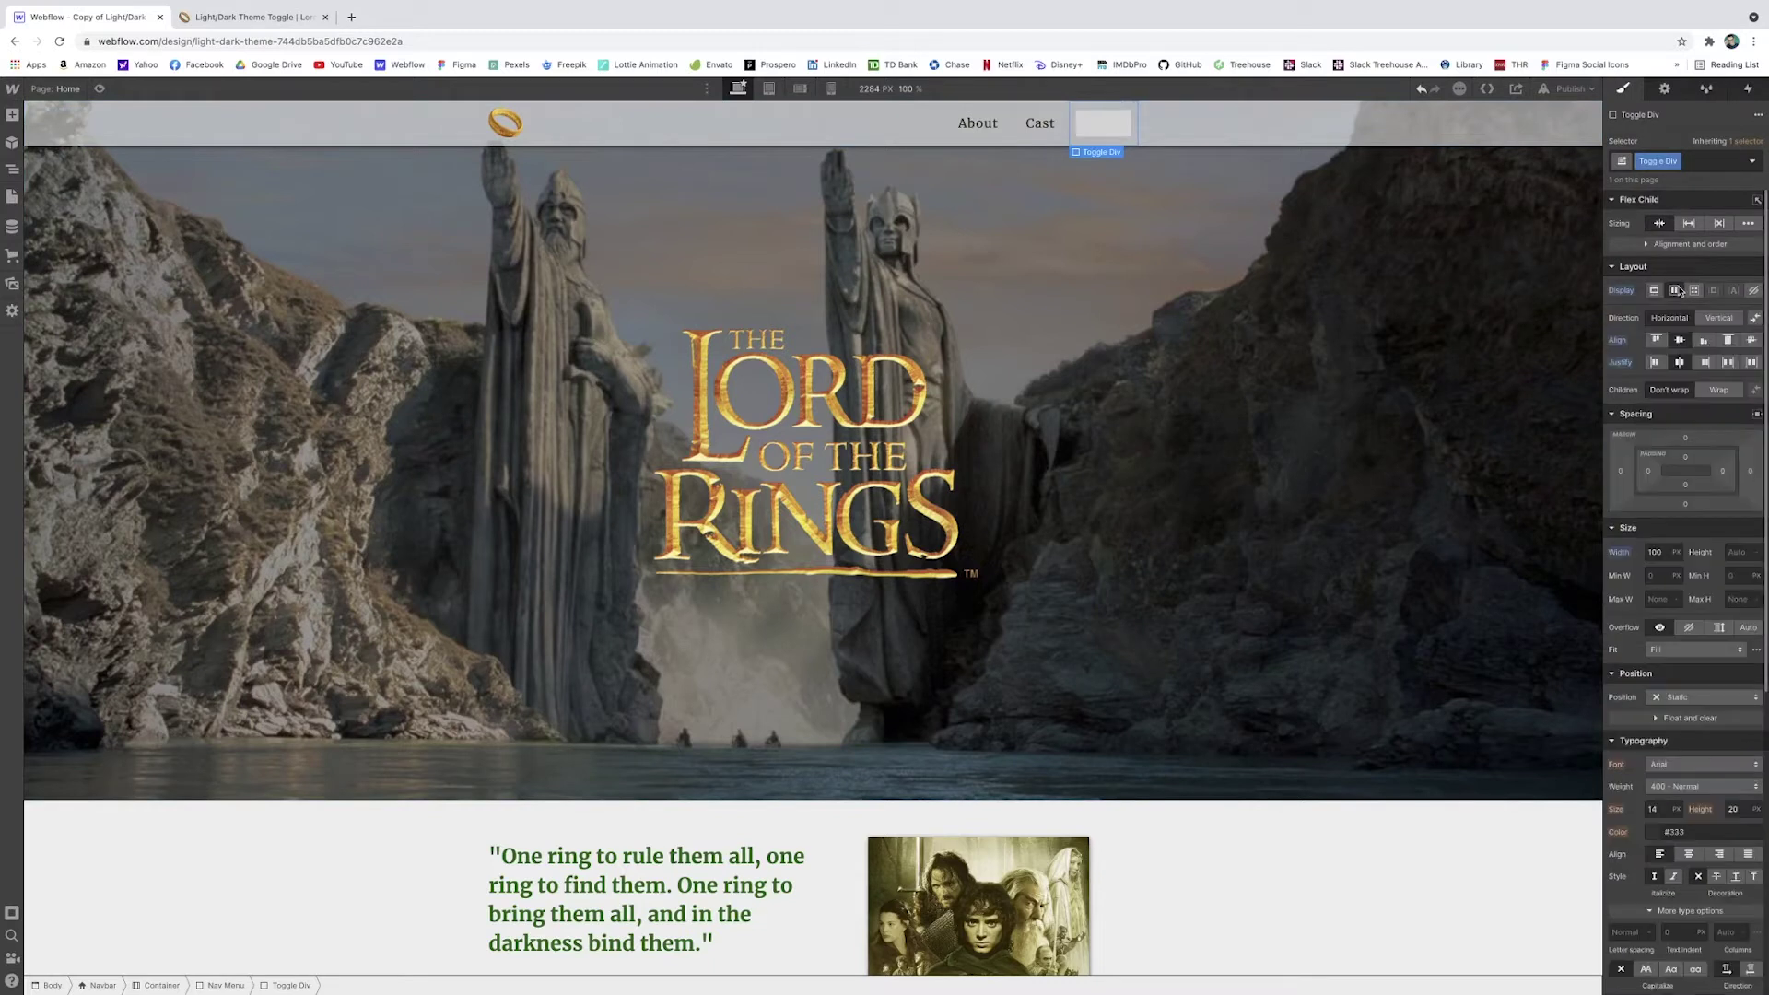
click(1116, 133)
scroll(1705, 553, down, 5)
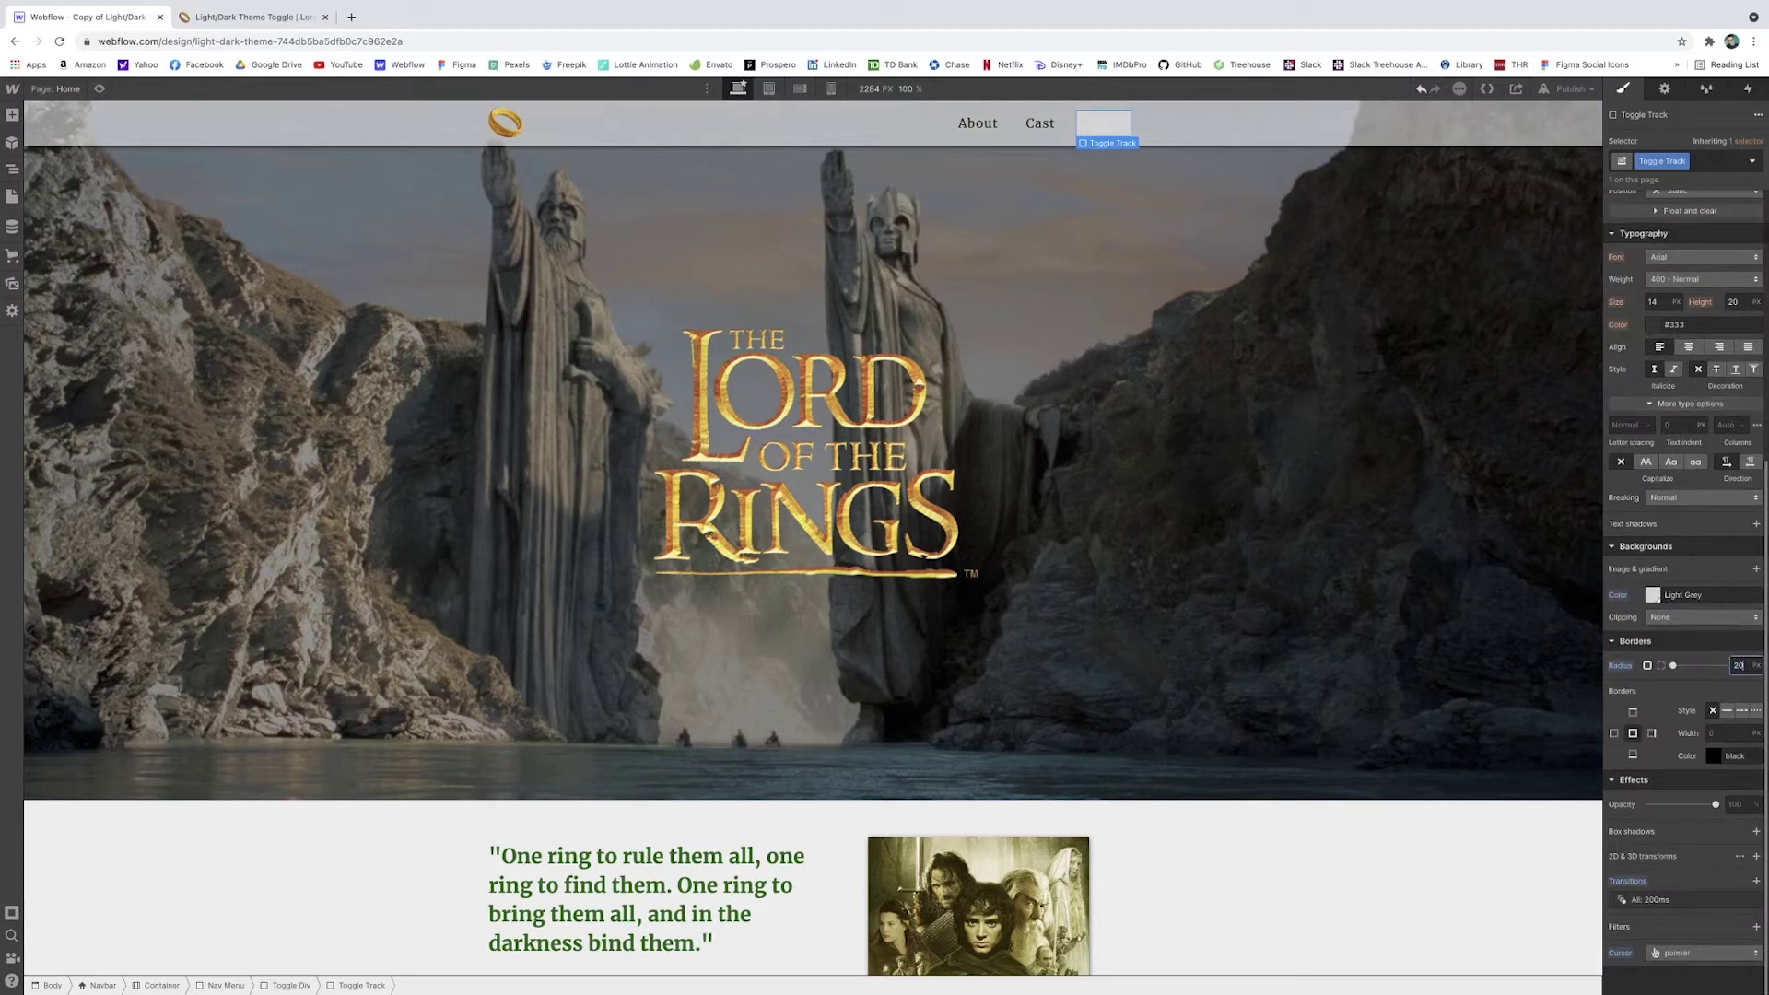
key(Return)
key(Escape)
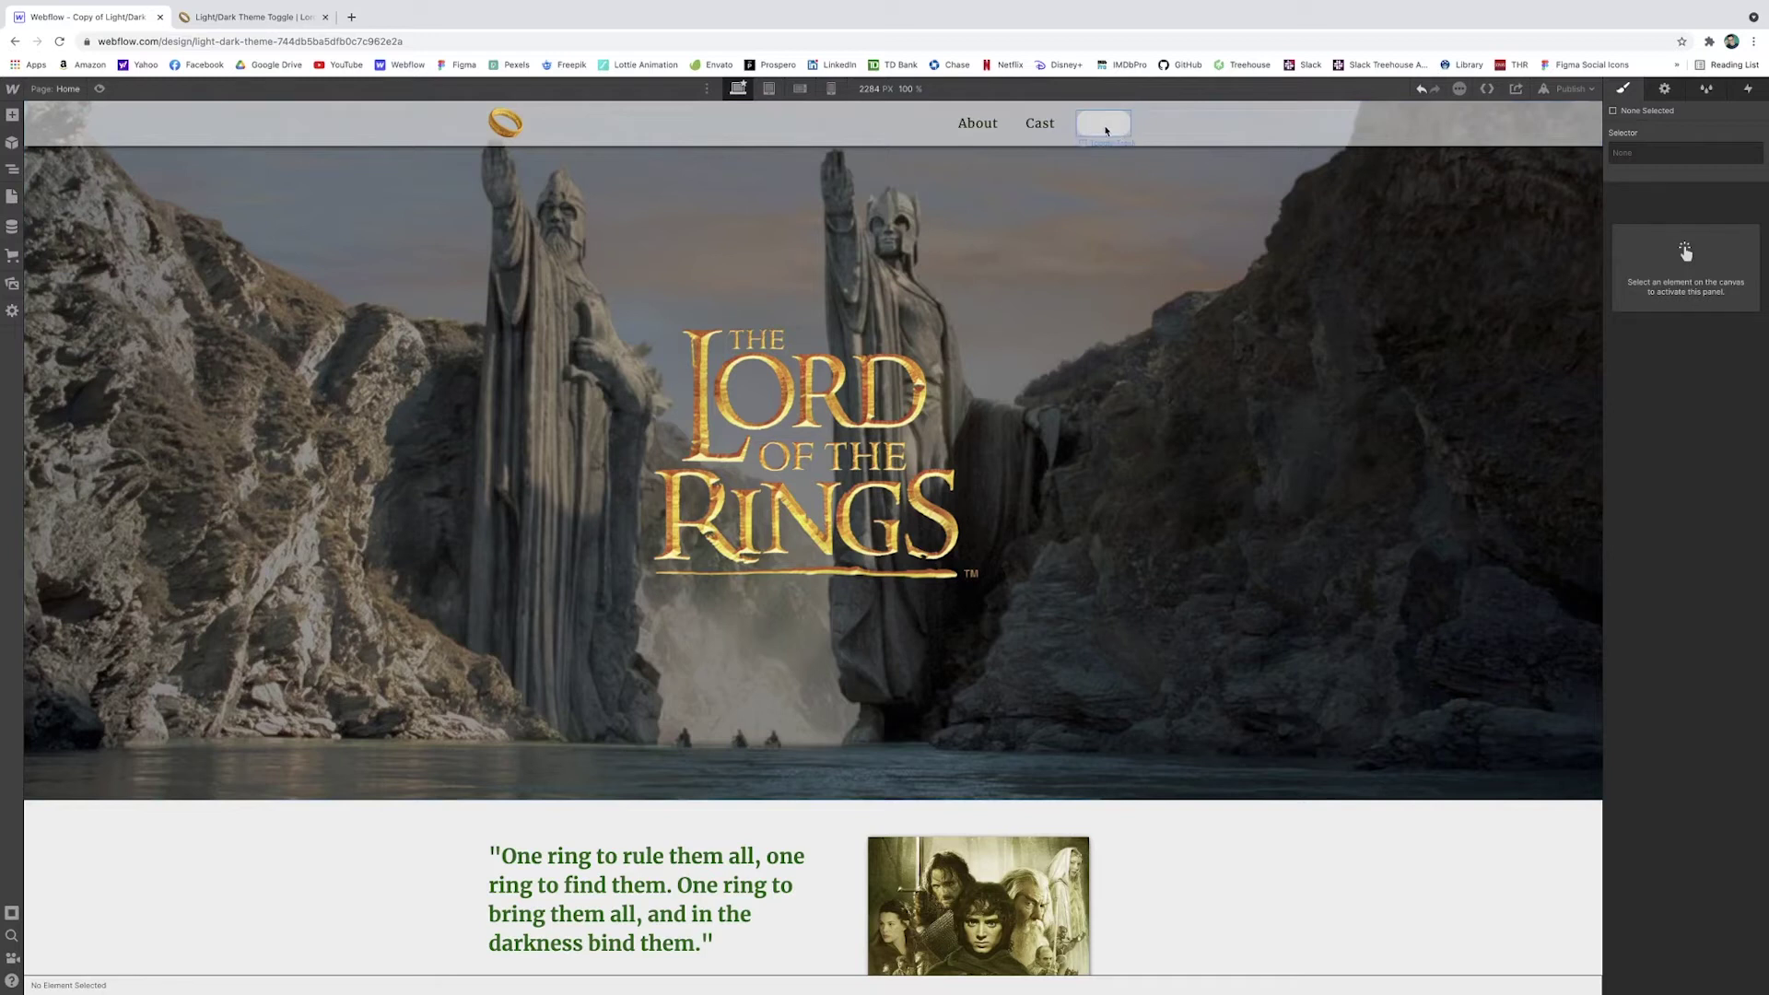
Insert a Div Block inside the Toggle Track and apply the existing 'Toggle Switch' class
key(z)
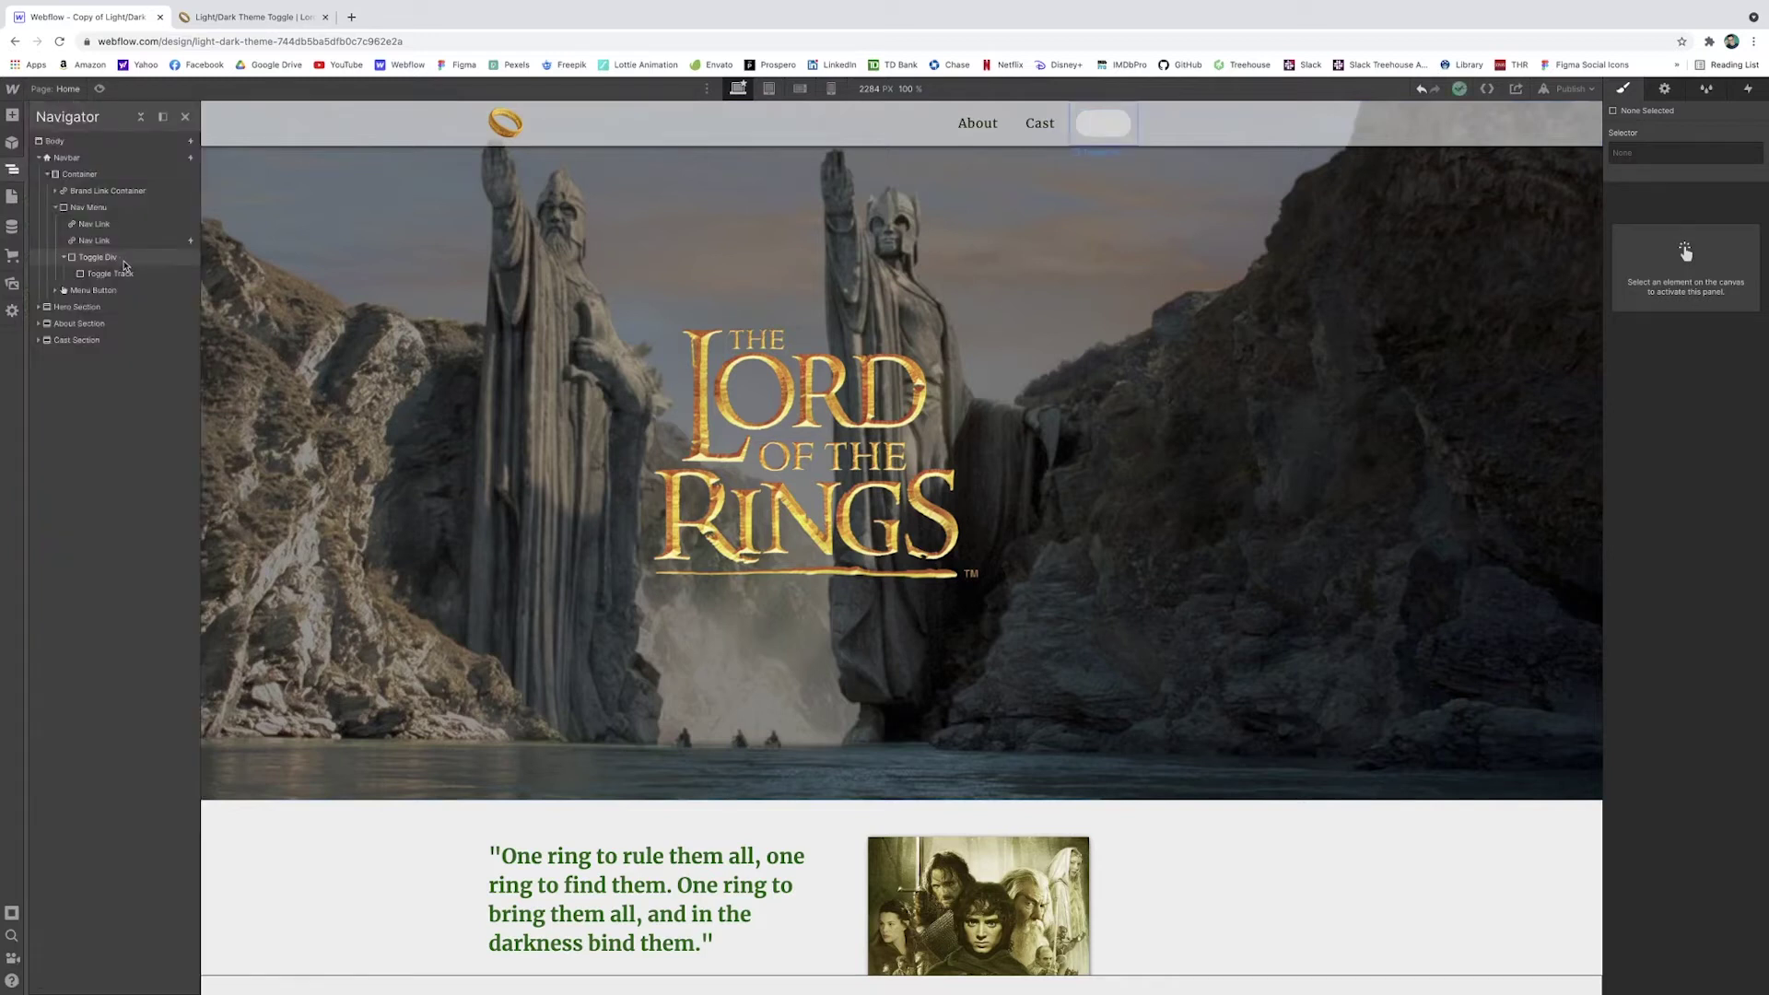
click(170, 275)
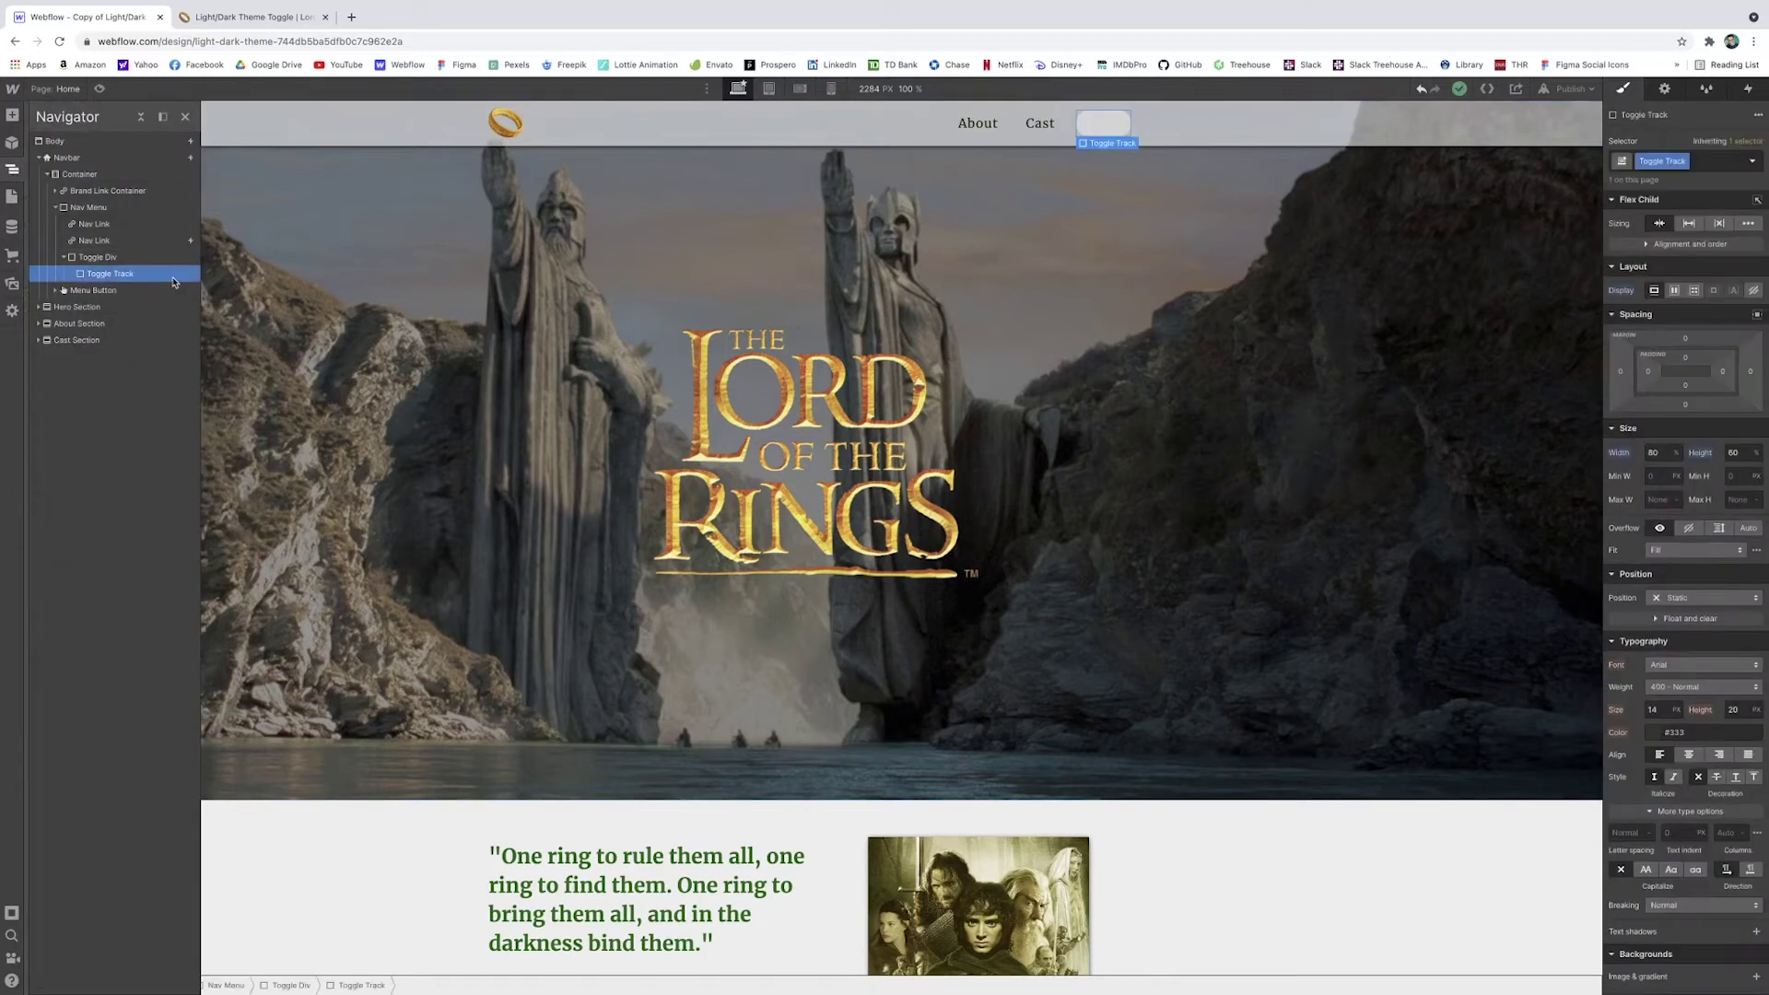
click(12, 114)
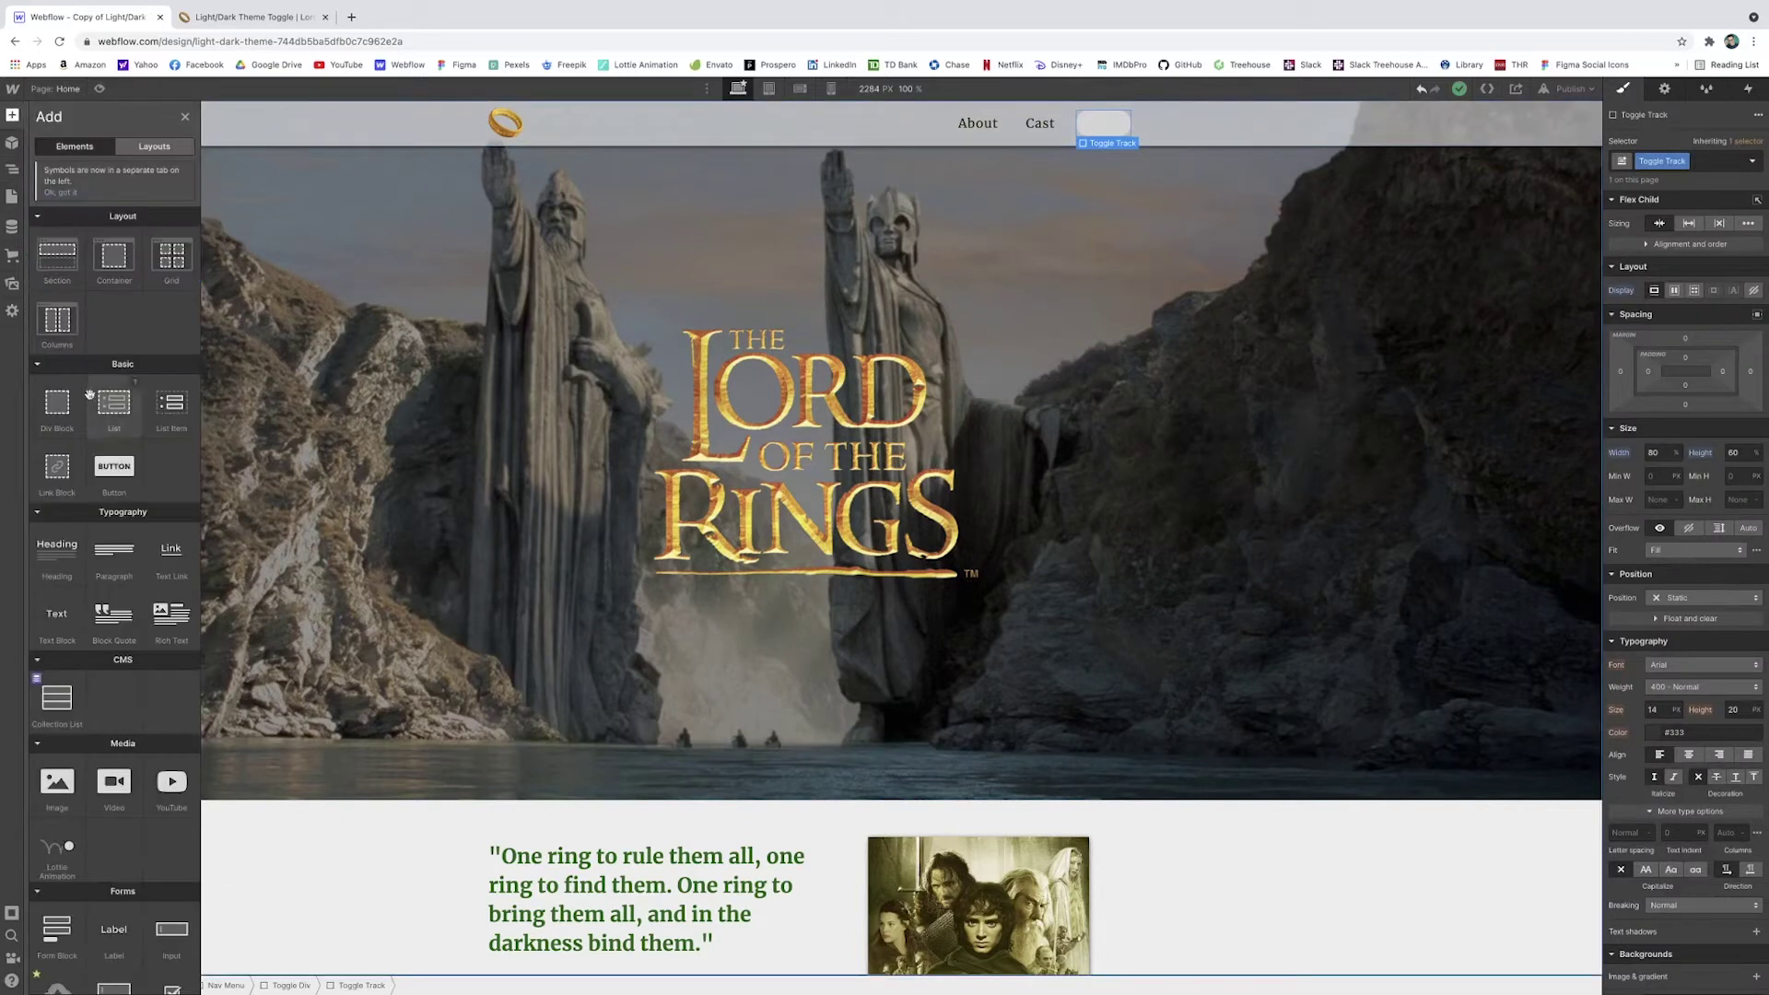
click(60, 403)
click(1686, 162)
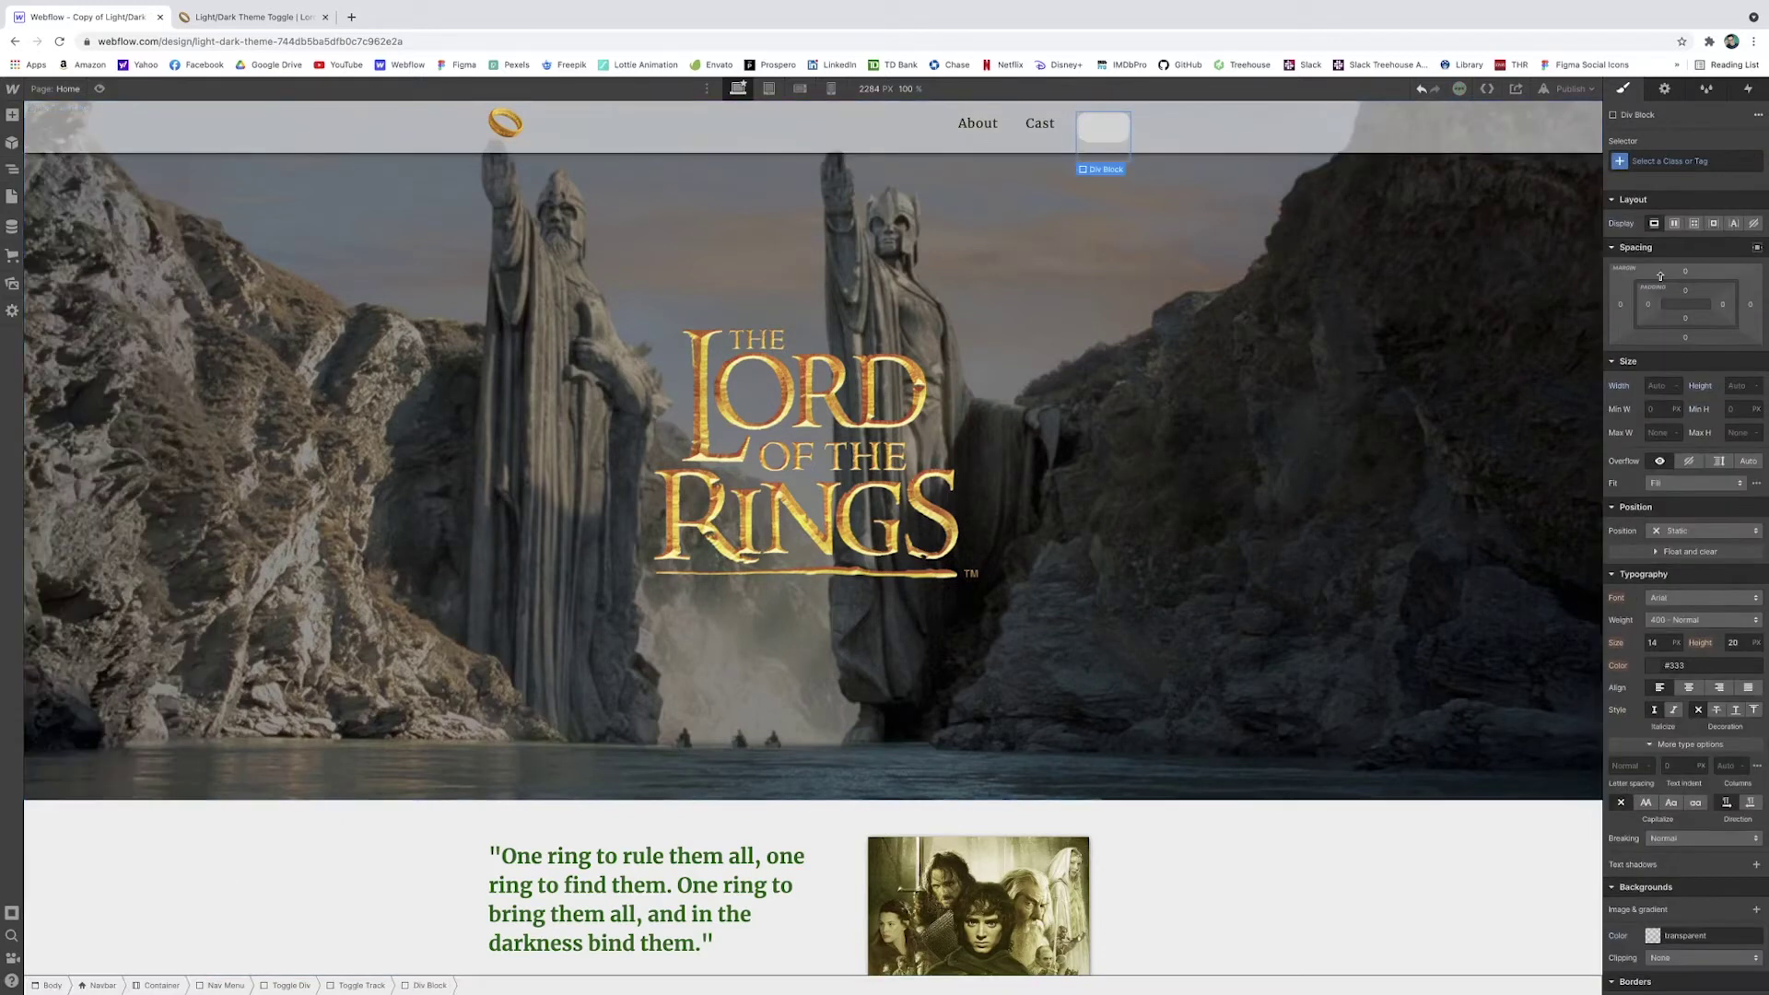
text(Toggle)
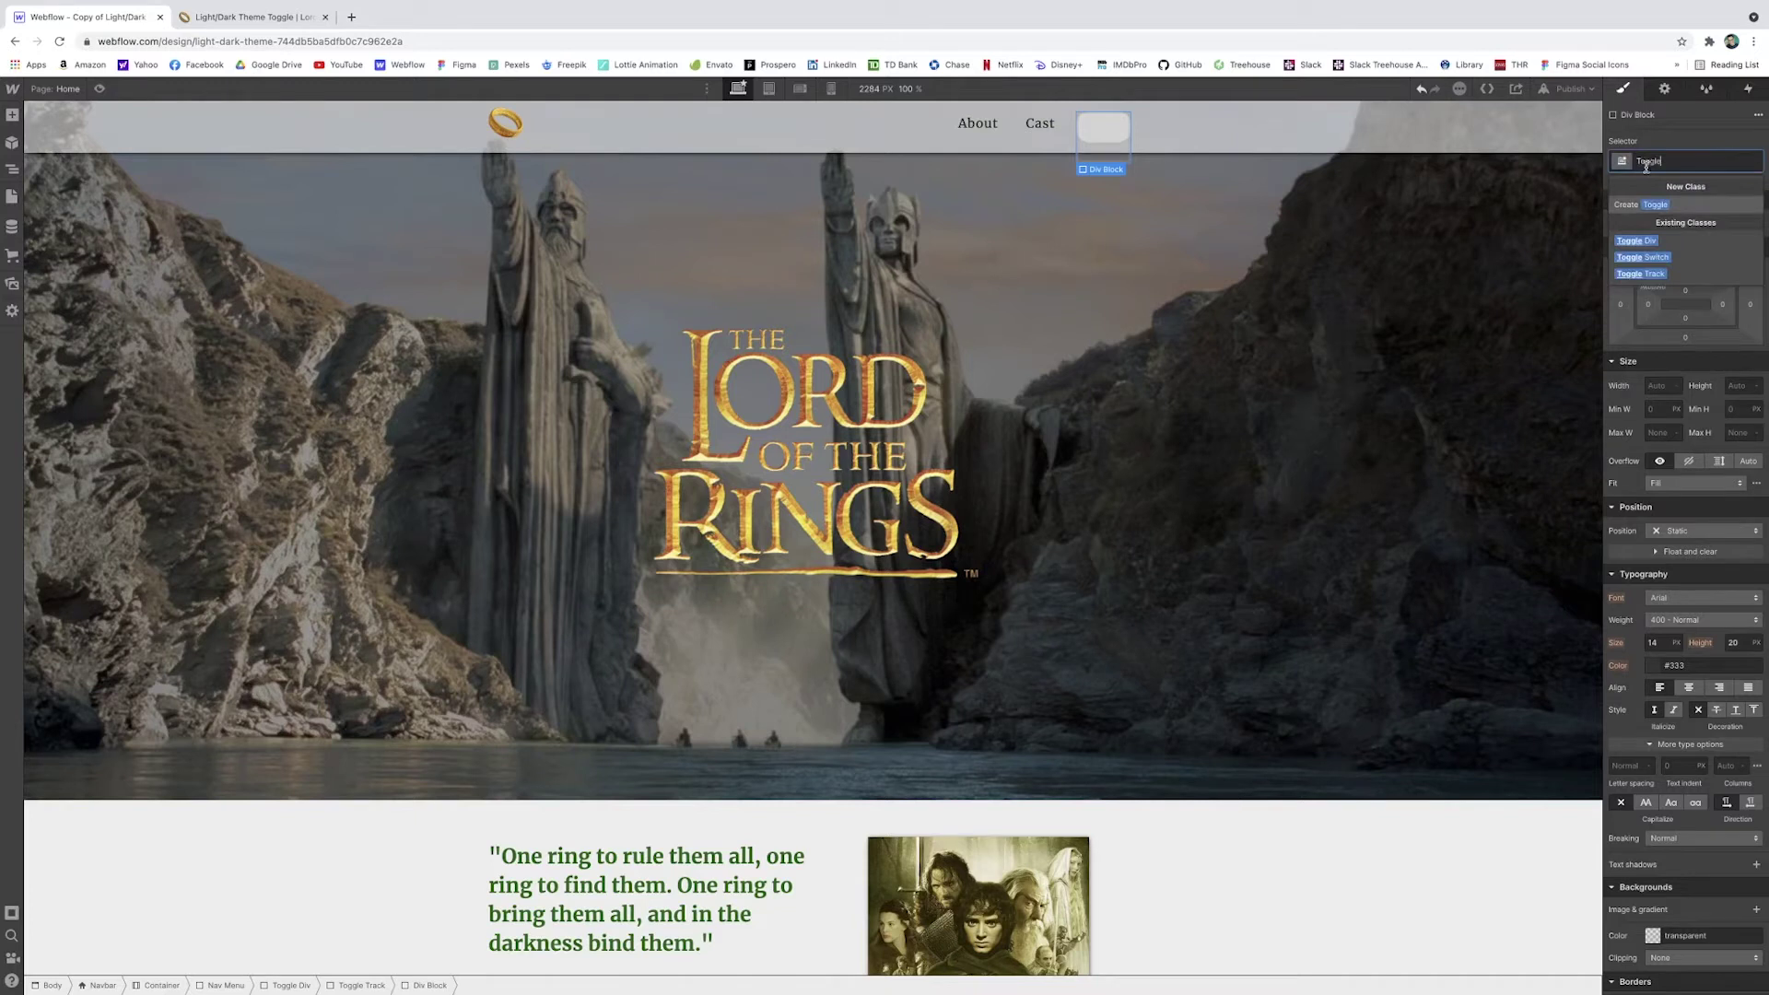
click(1639, 258)
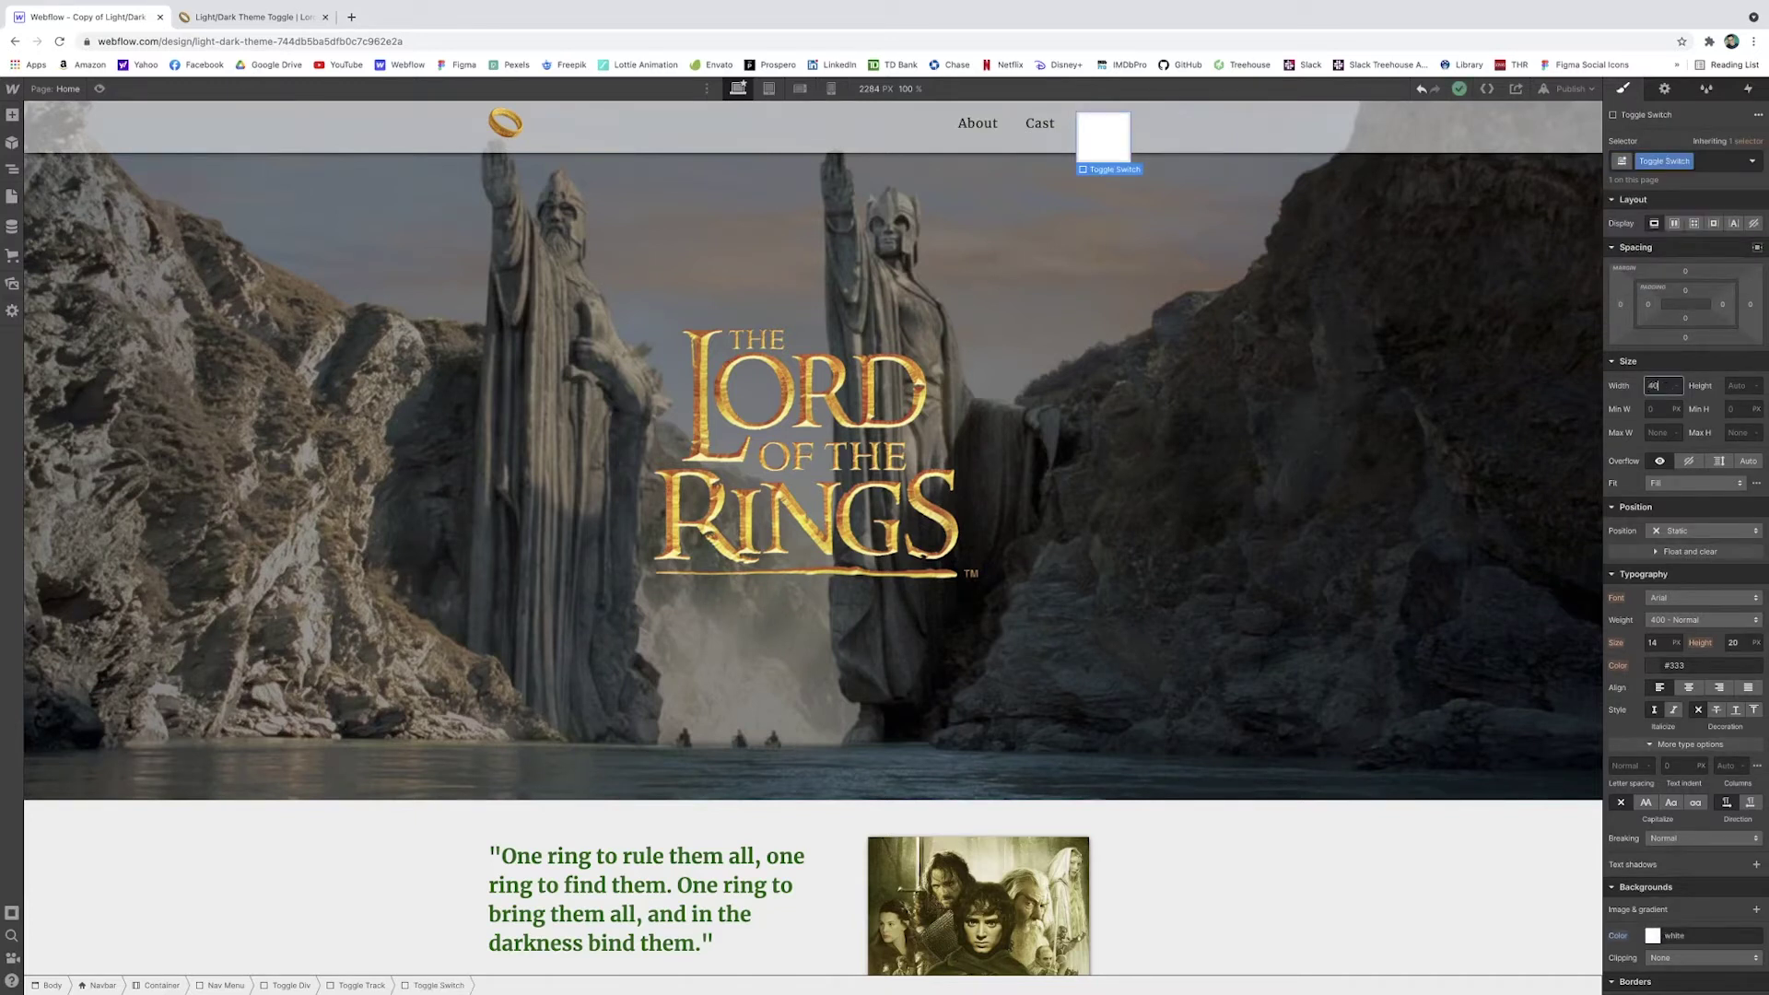
Size the Toggle Switch knob to 40px wide and 40px tall
text(40px)
key(Return)
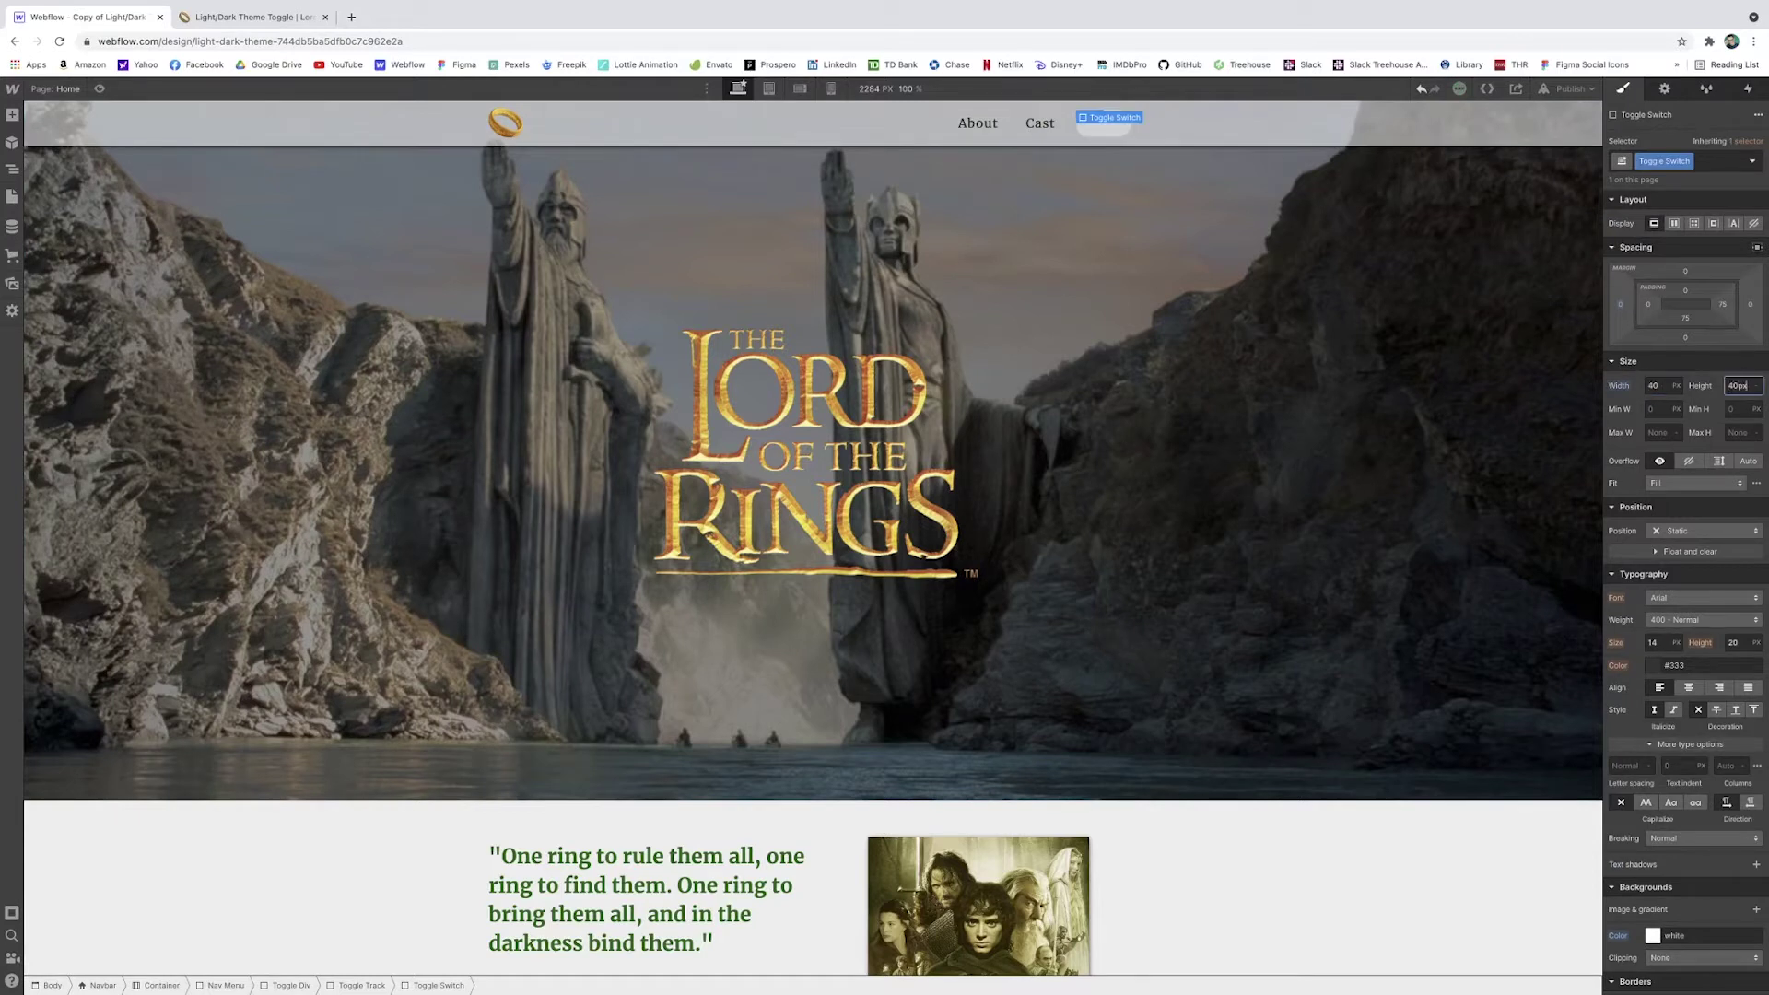
text(40px)
key(Return)
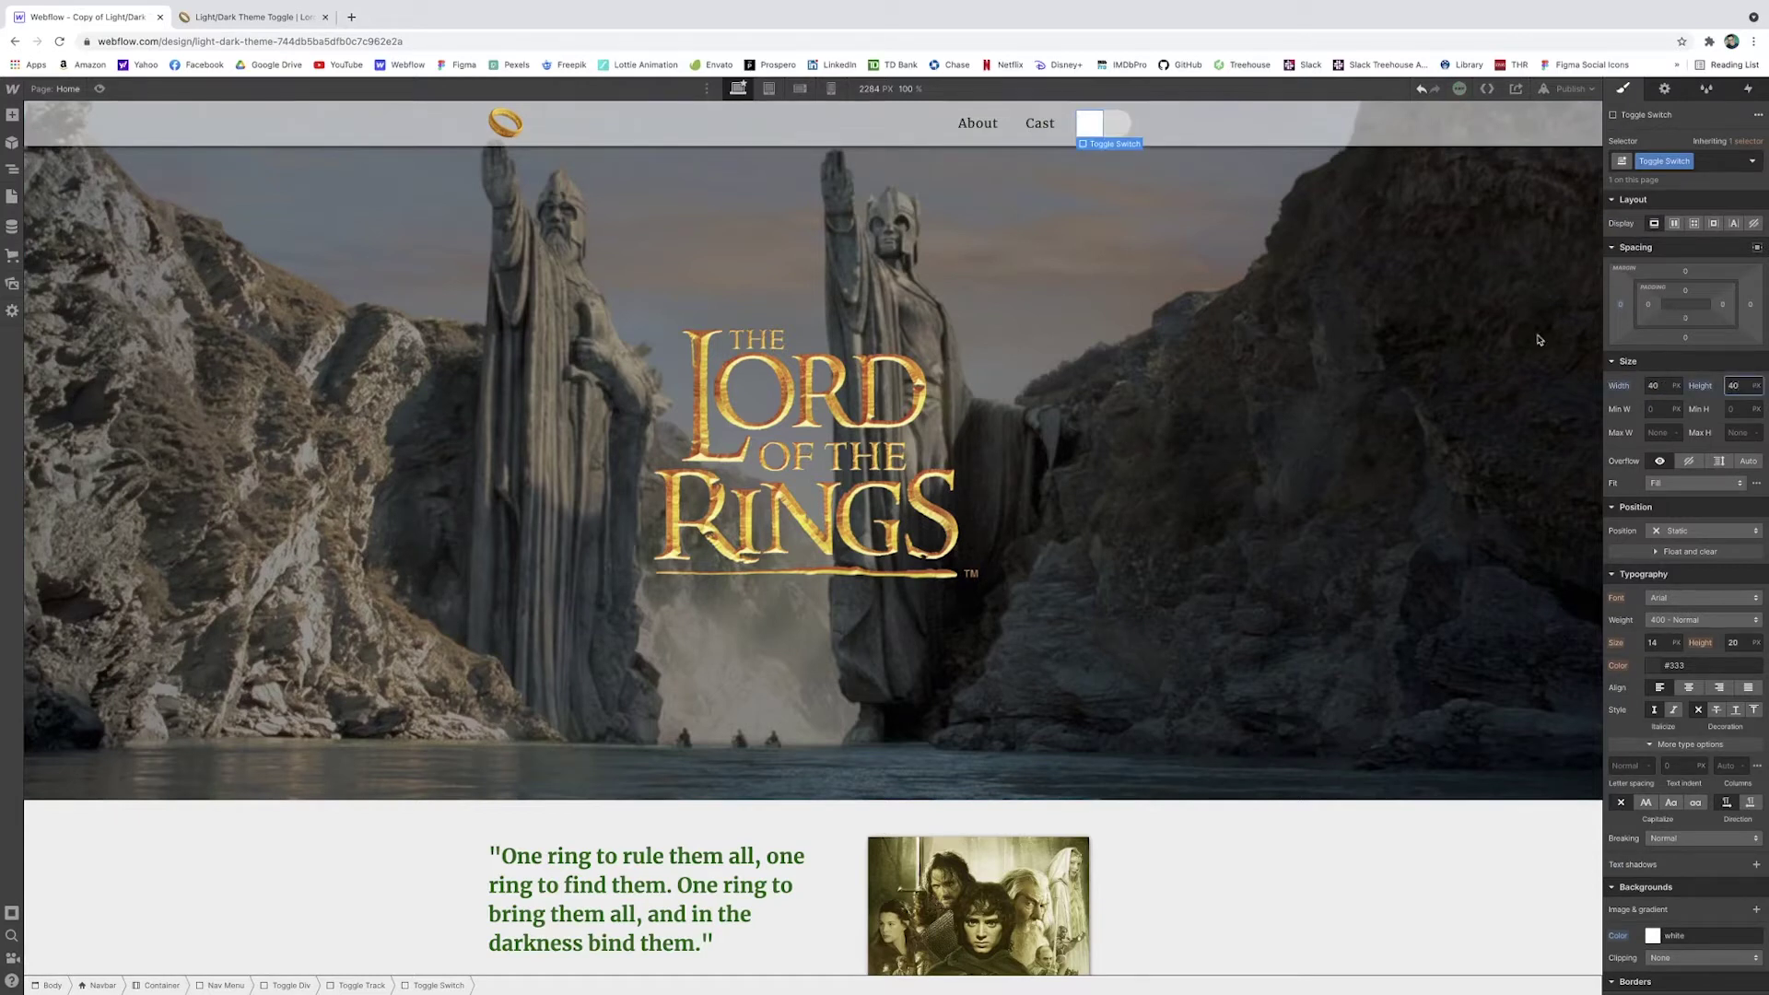
scroll(1645, 502, down, 4)
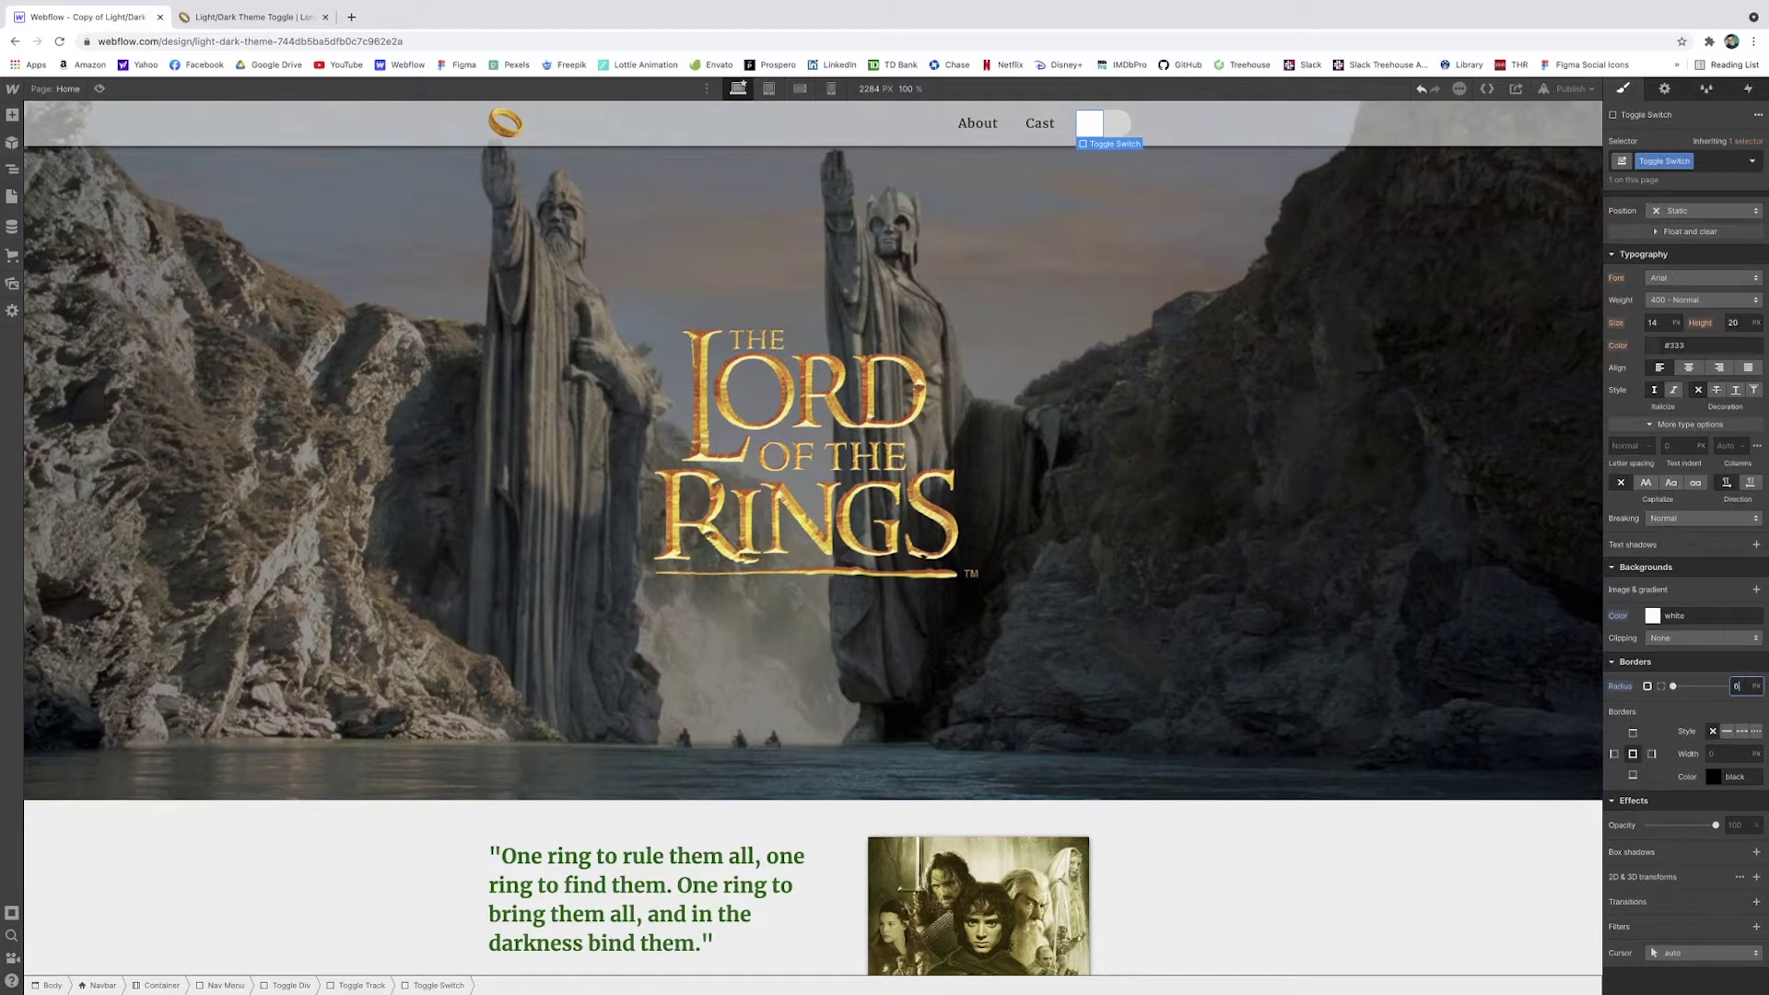
Select the Toggle Switch knob and add a linear gradient background
click(1116, 130)
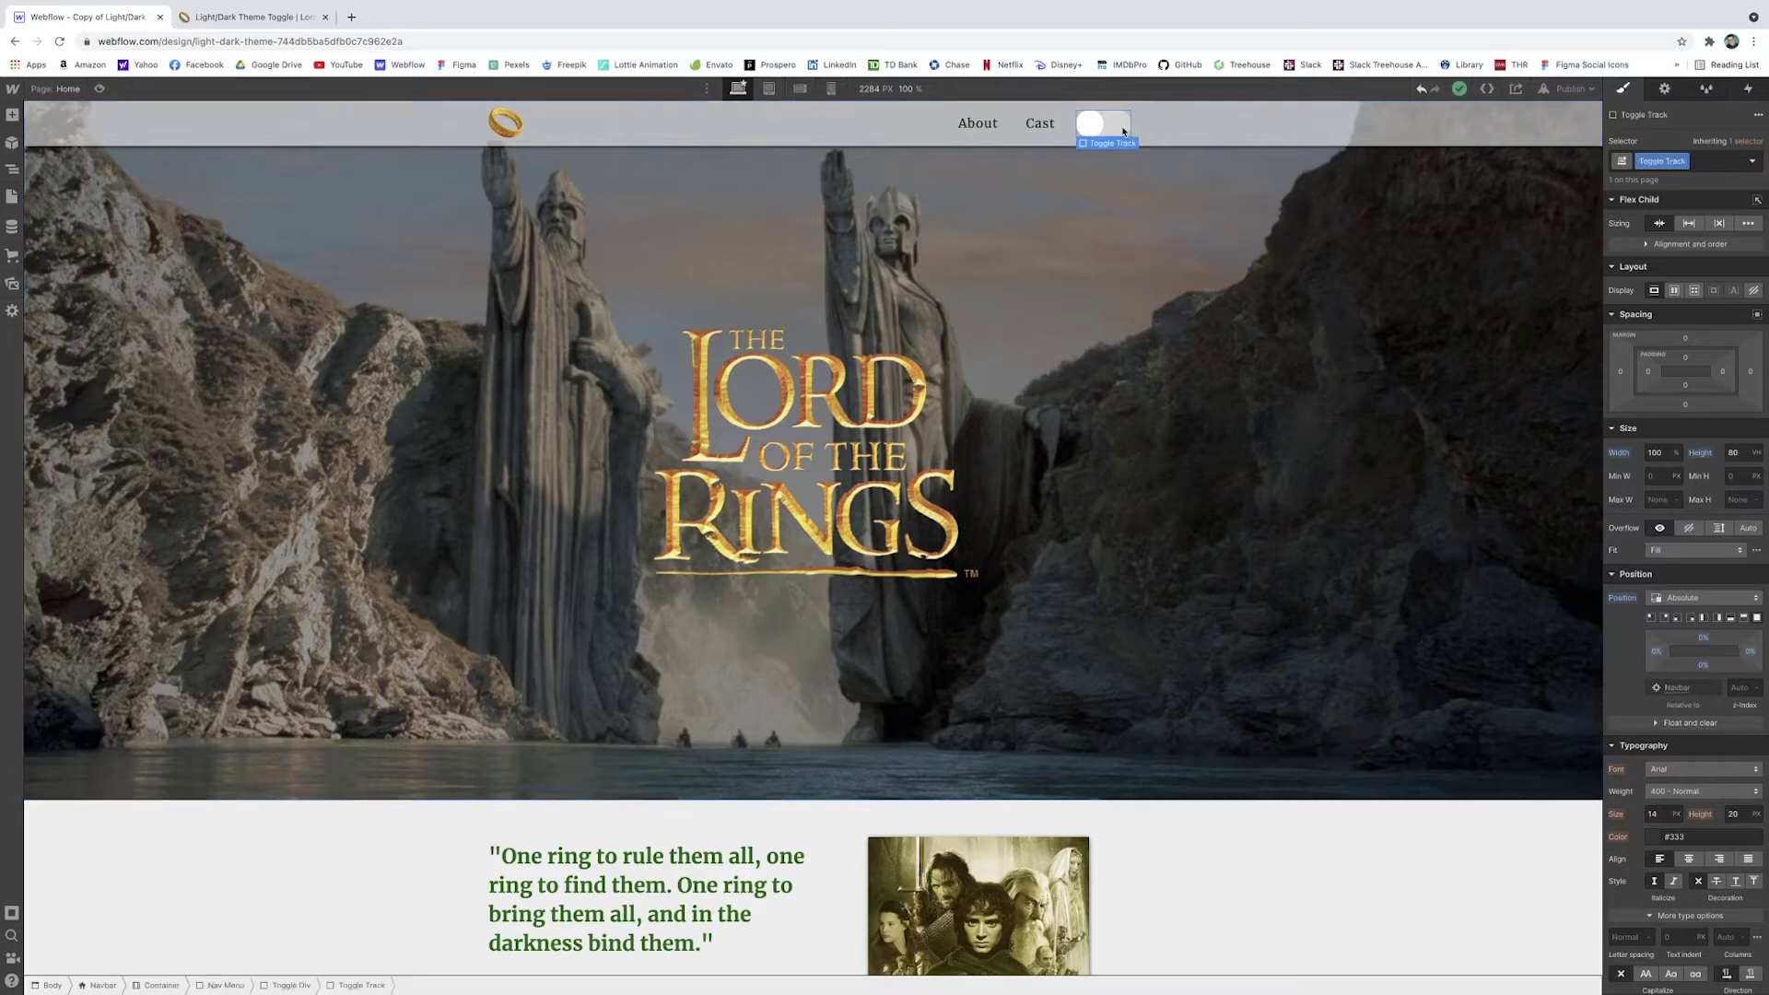
click(1092, 128)
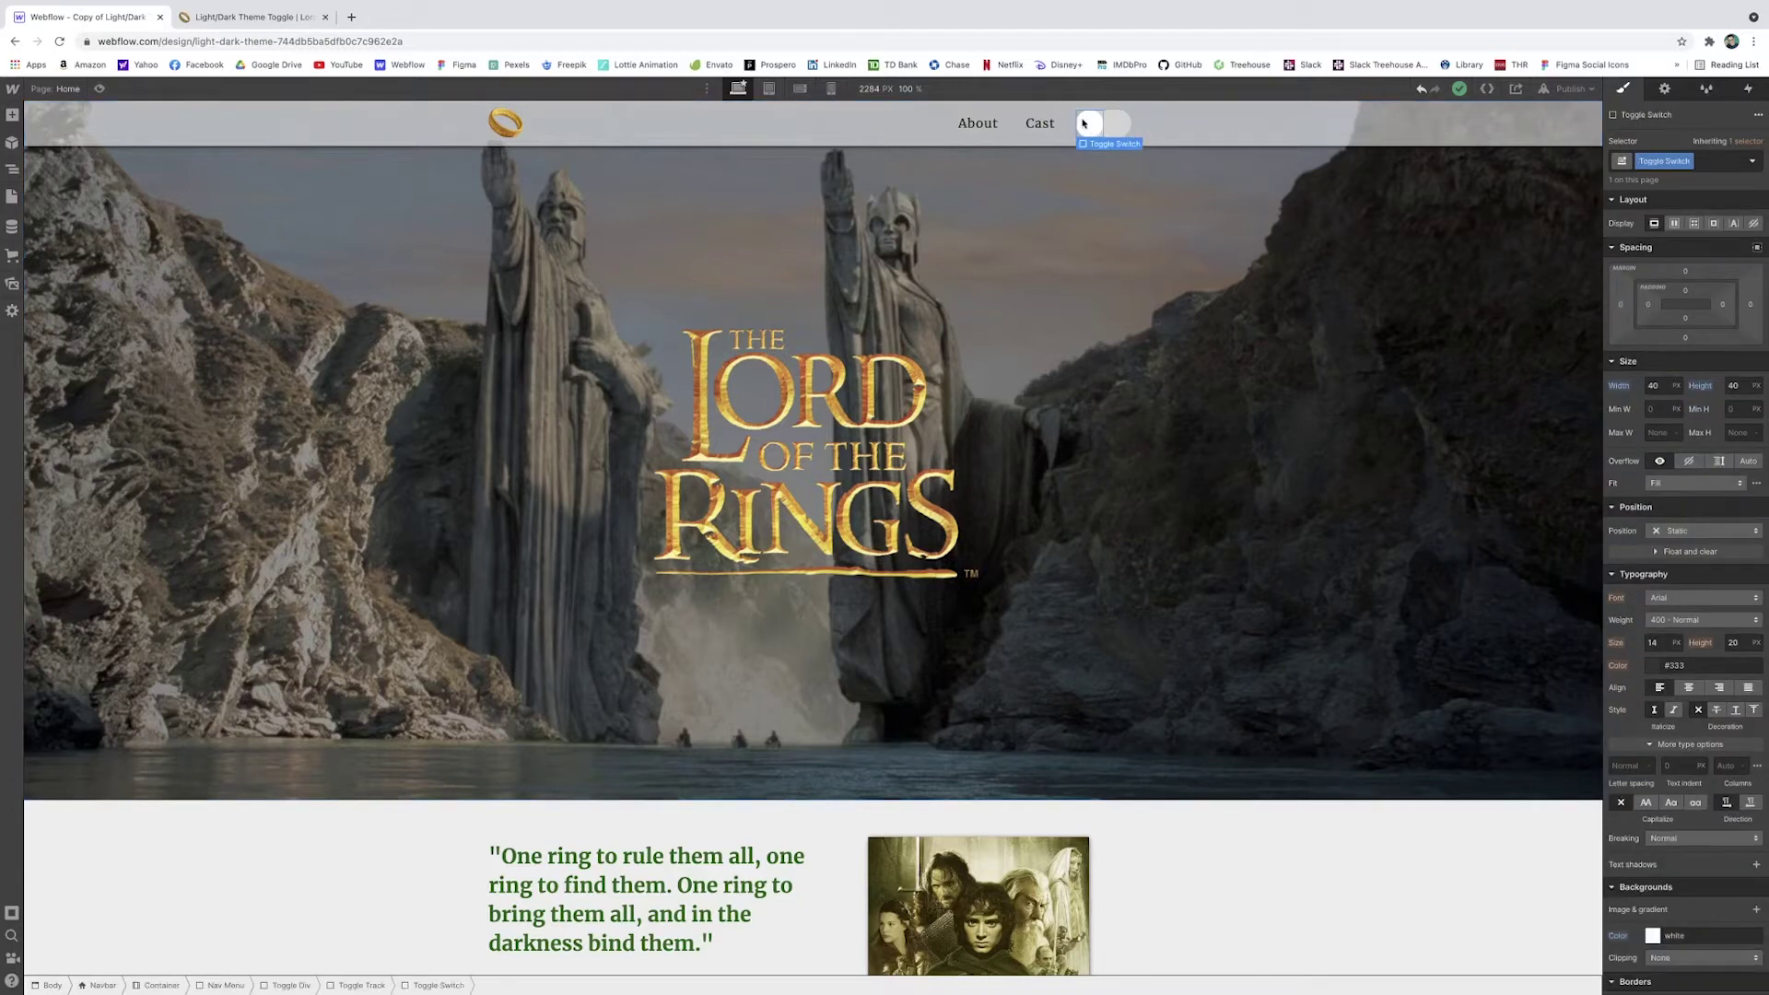
scroll(1686, 588, down, 3)
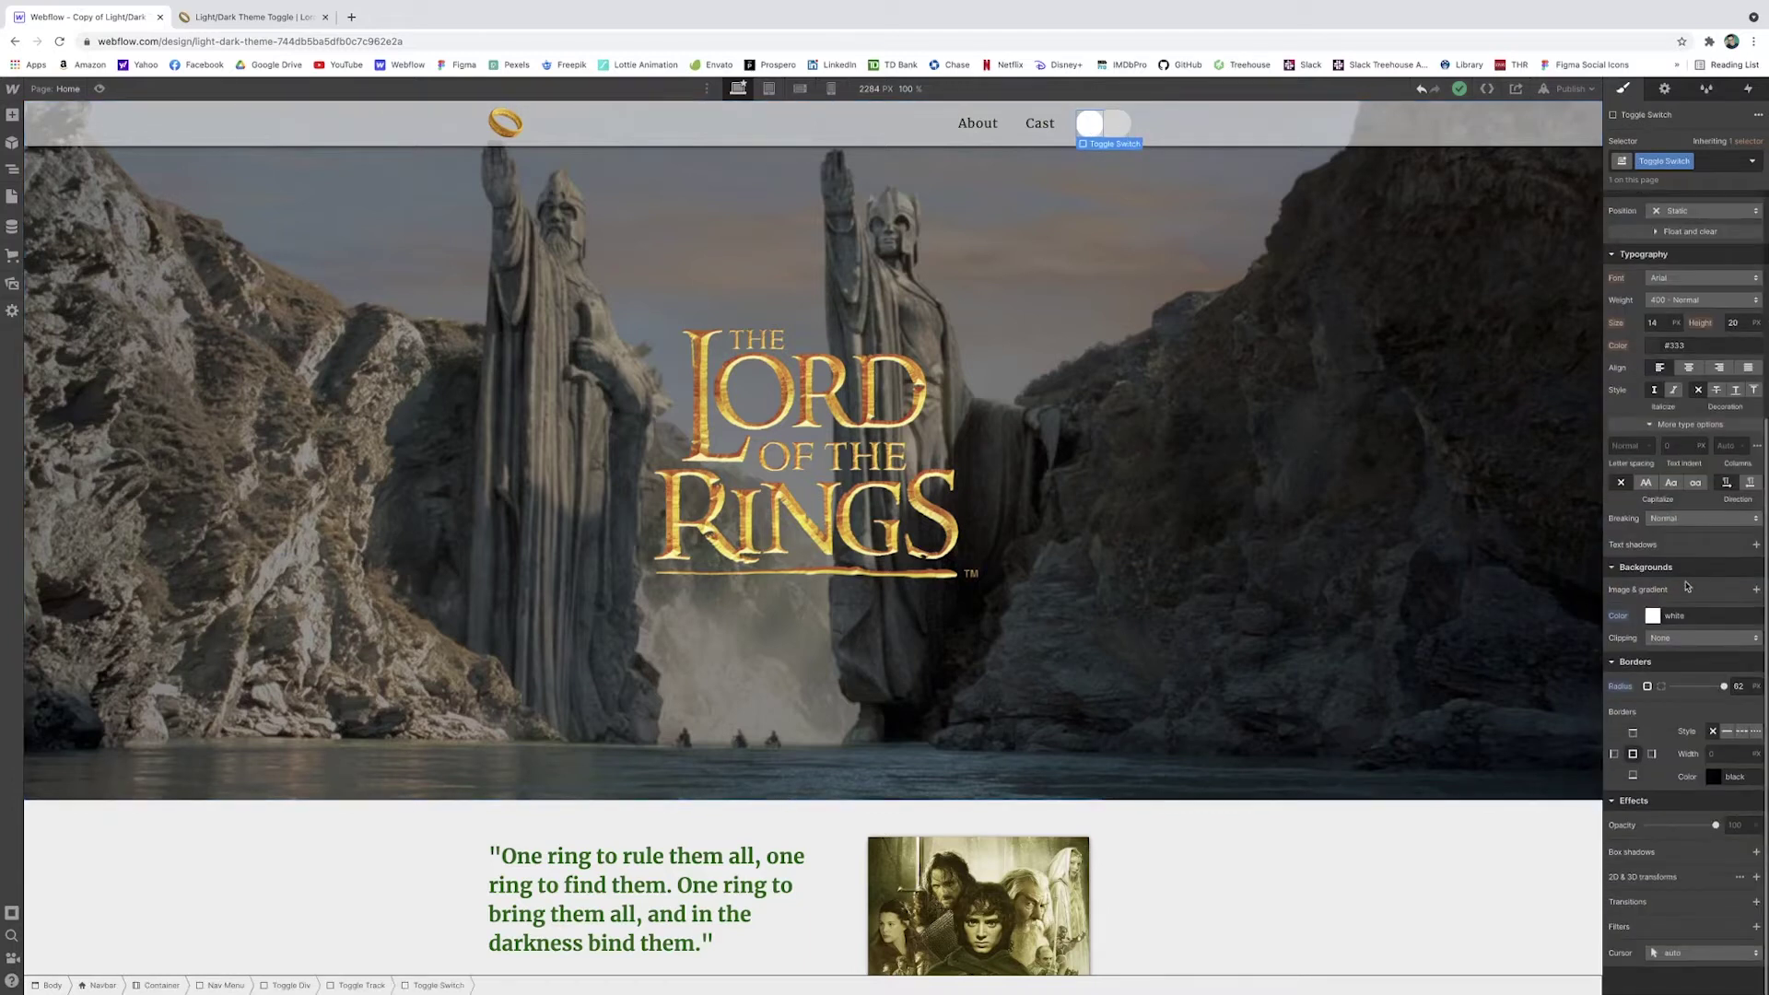
click(1751, 588)
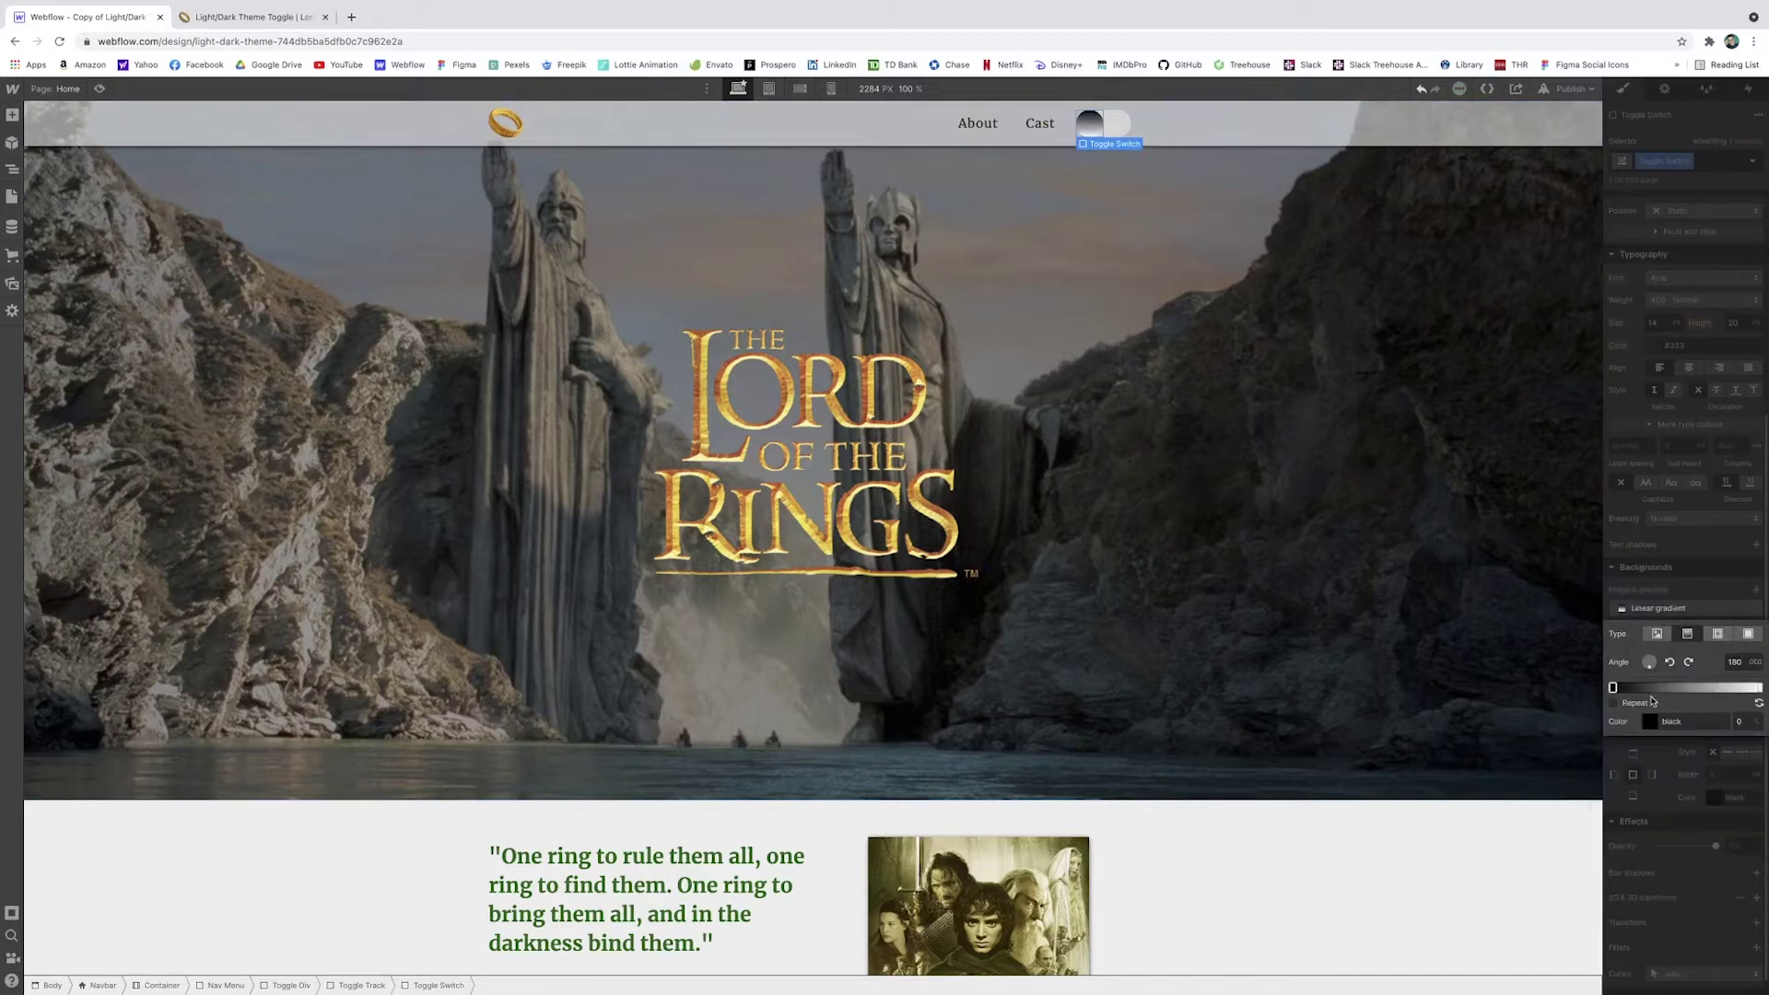
Set the gradient stops to pure white and light grey #dbdbdb
click(1647, 722)
drag(1659, 792, 1599, 737)
click(1686, 745)
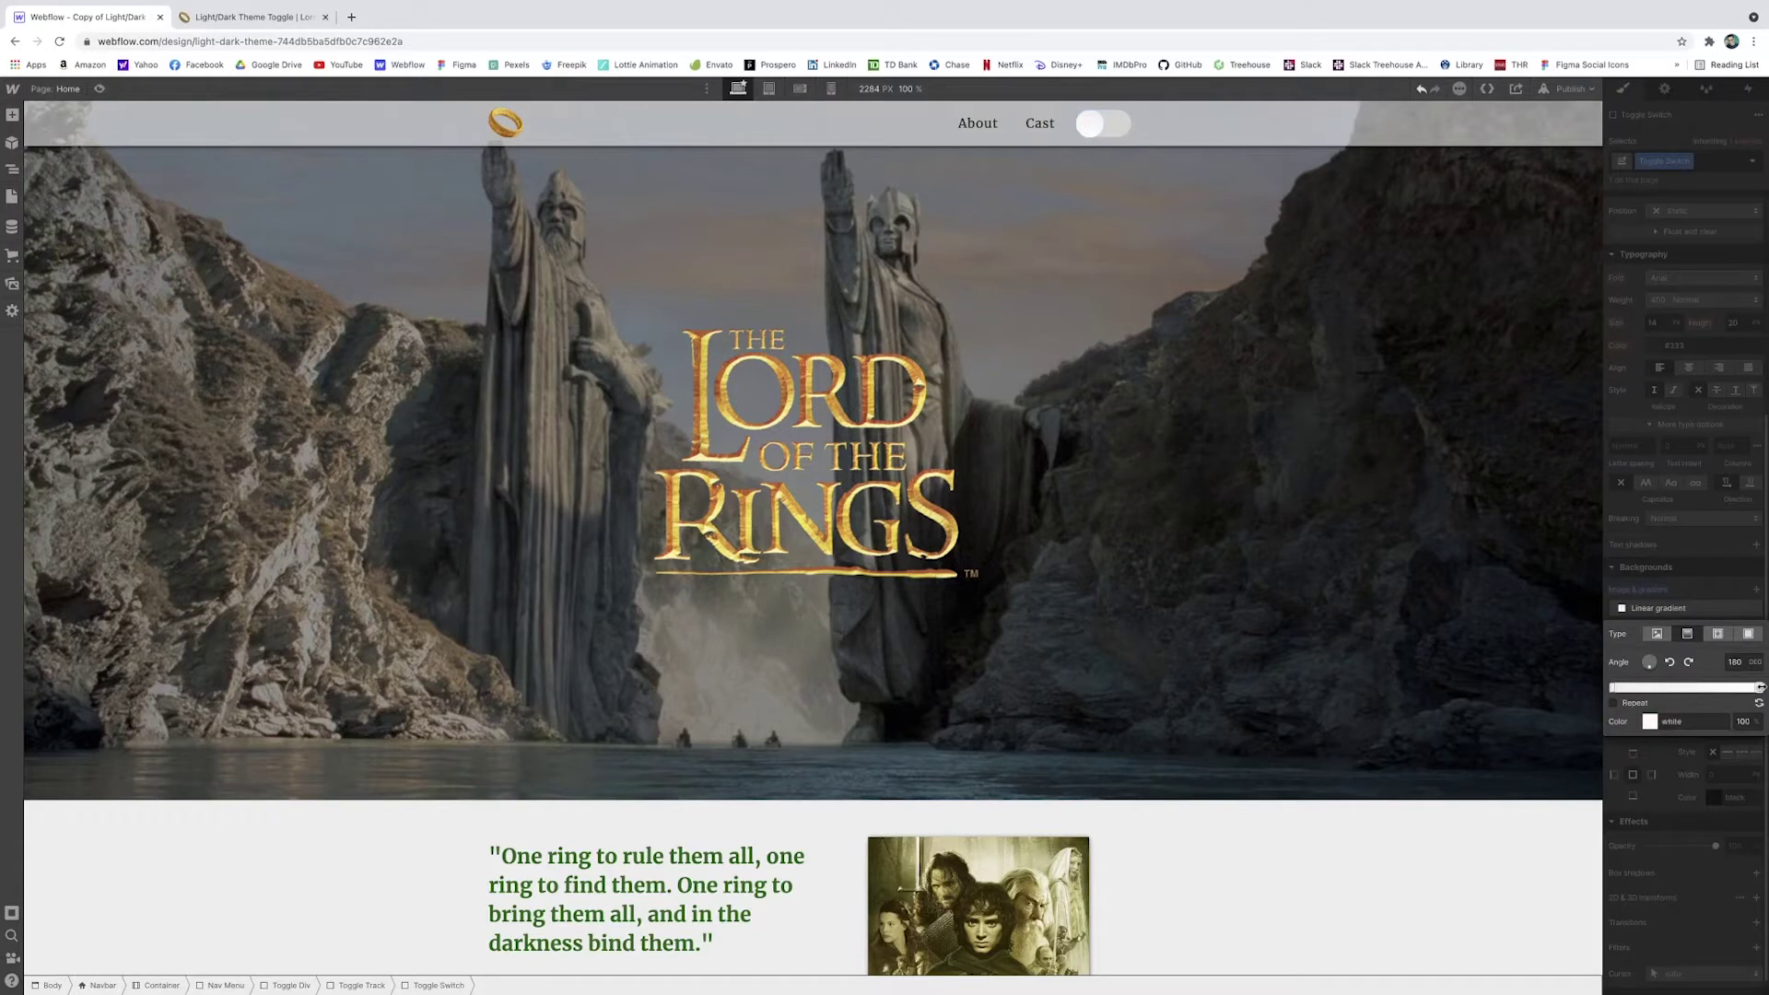
click(1651, 722)
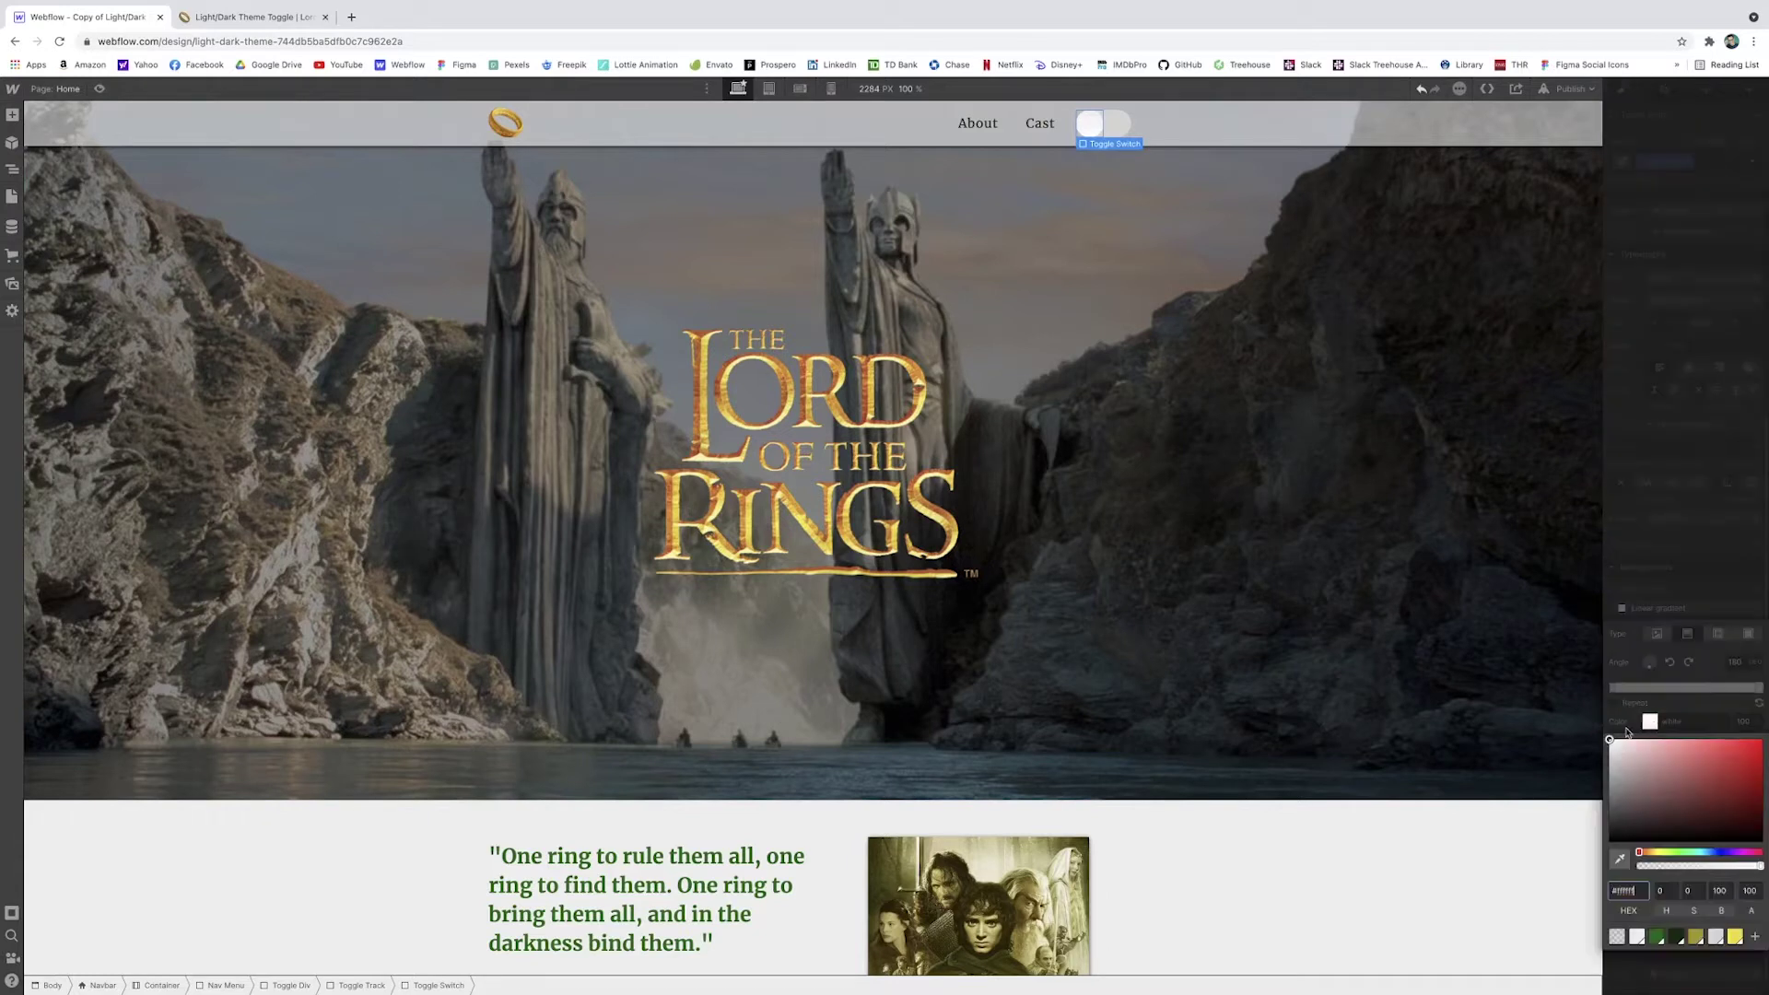
drag(1609, 740, 1605, 754)
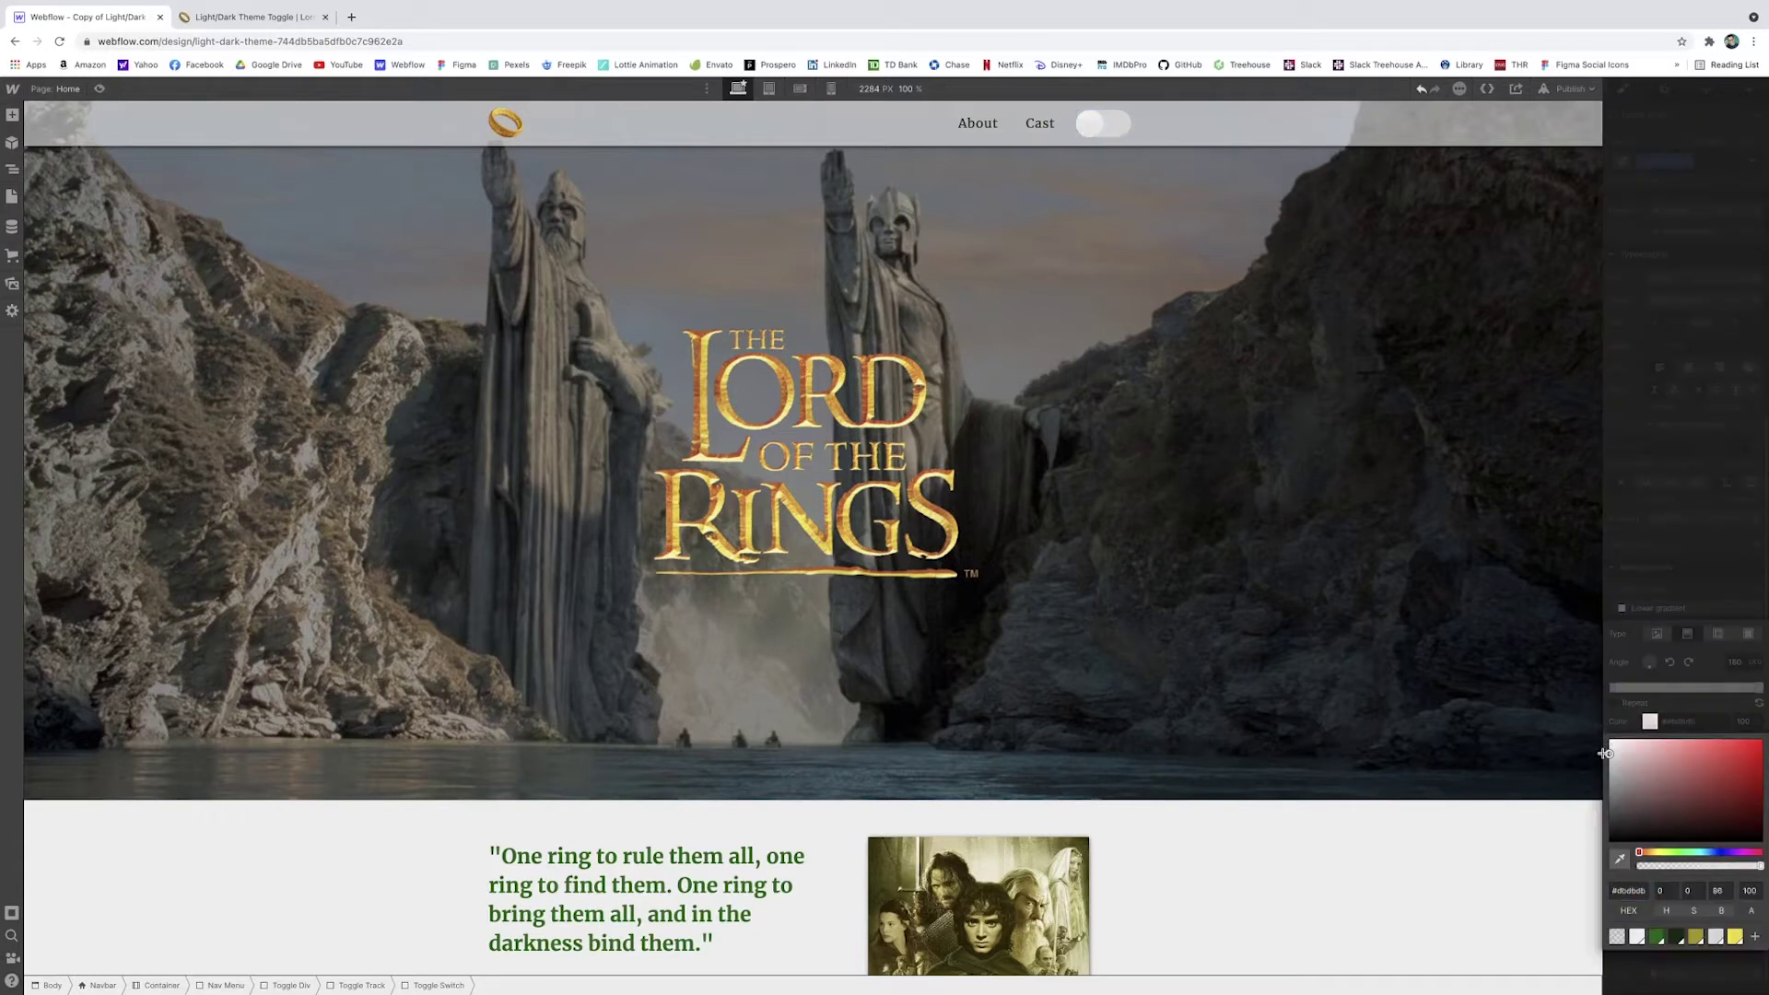
click(1212, 269)
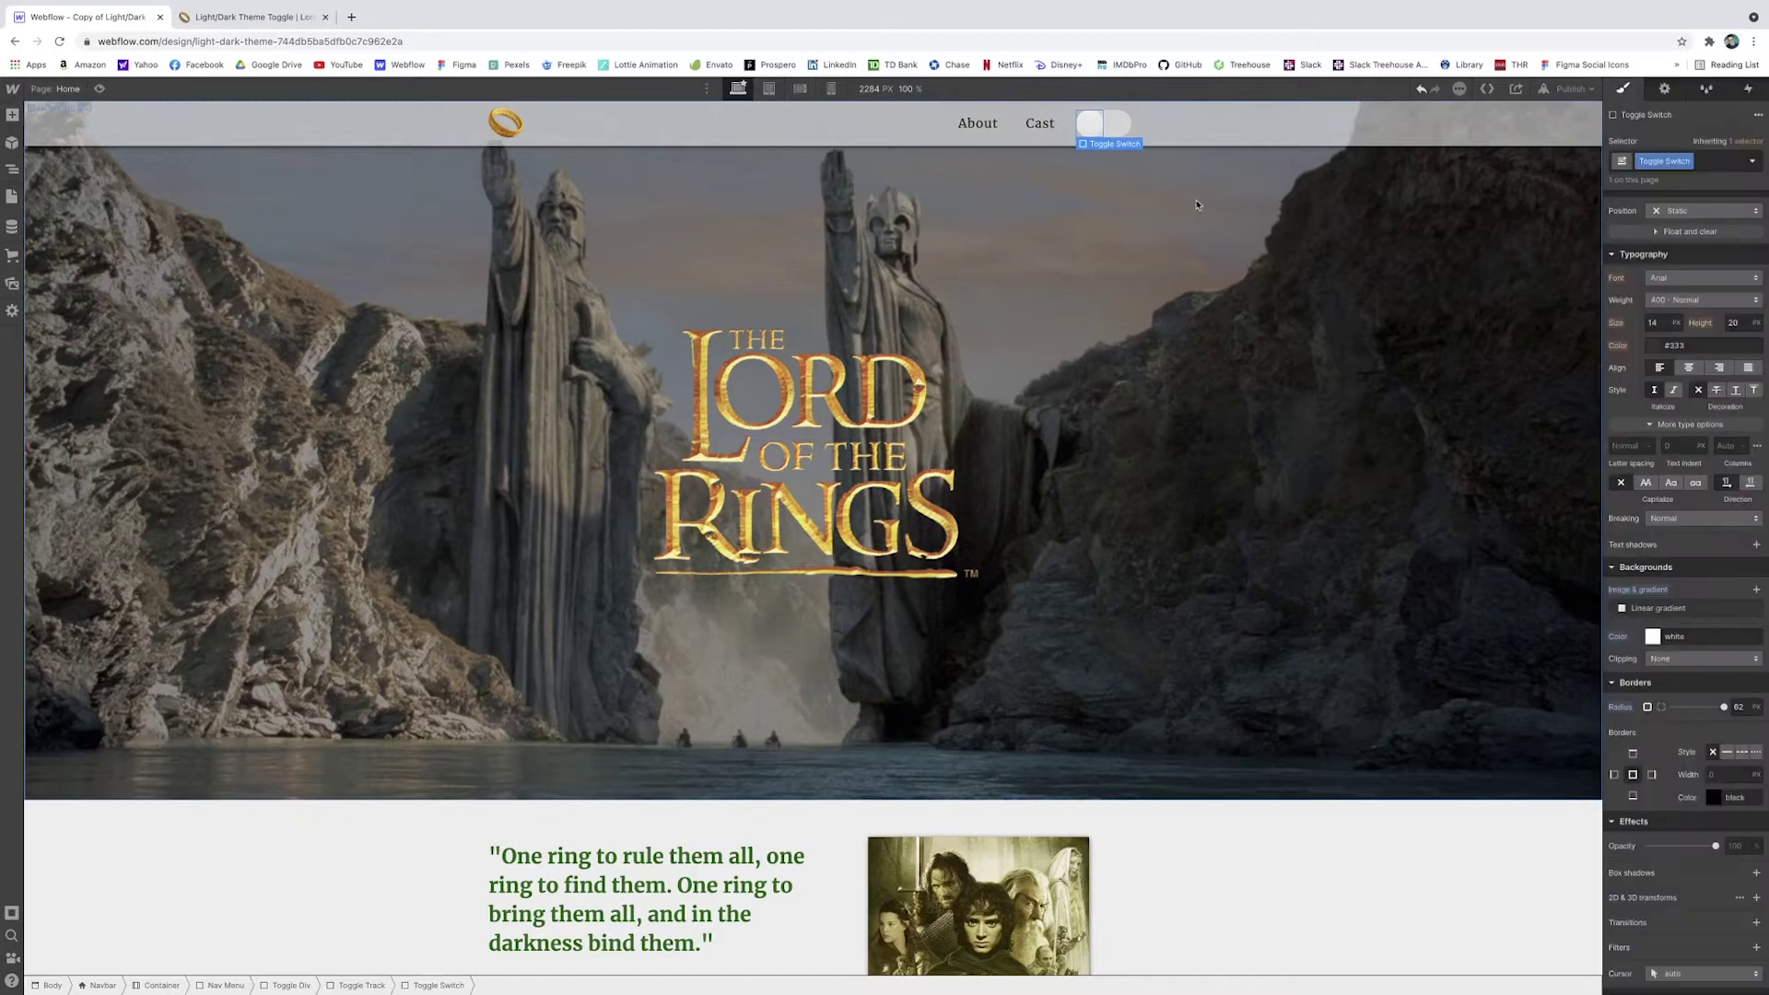
key(Left)
Give the Toggle Track's Hover state a box shadow with blur 7 and size -2
click(1754, 162)
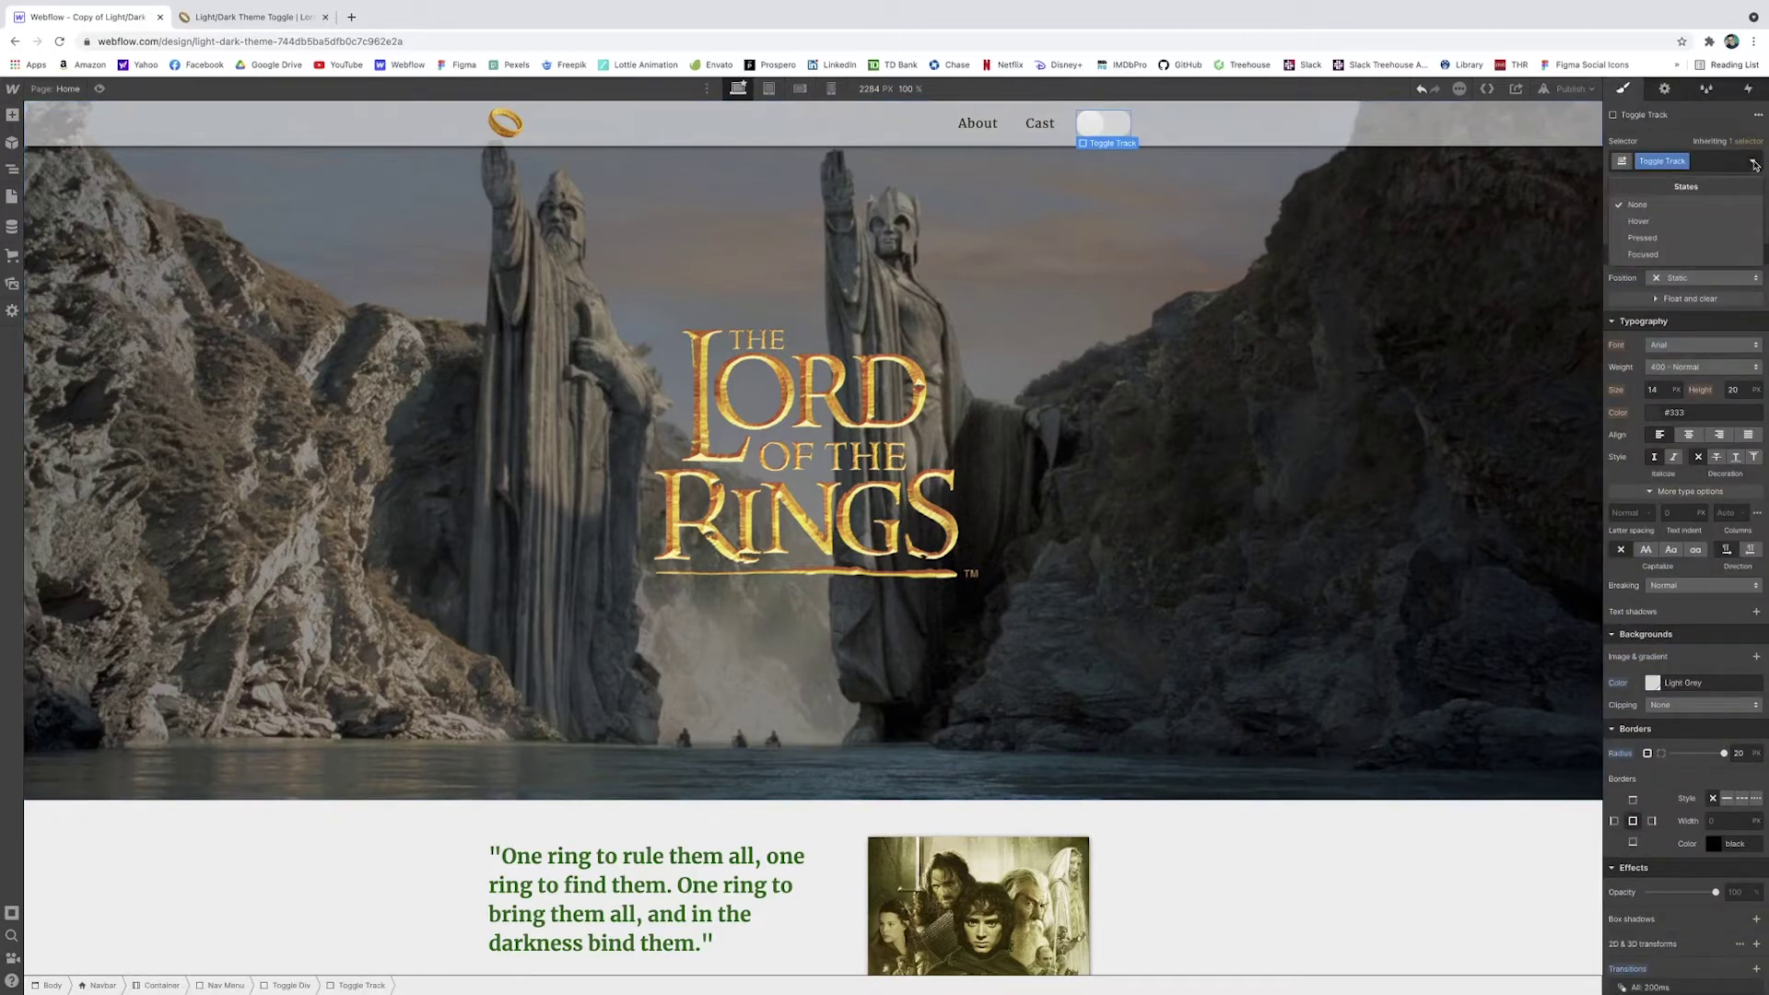
click(1703, 228)
scroll(1727, 516, down, 2)
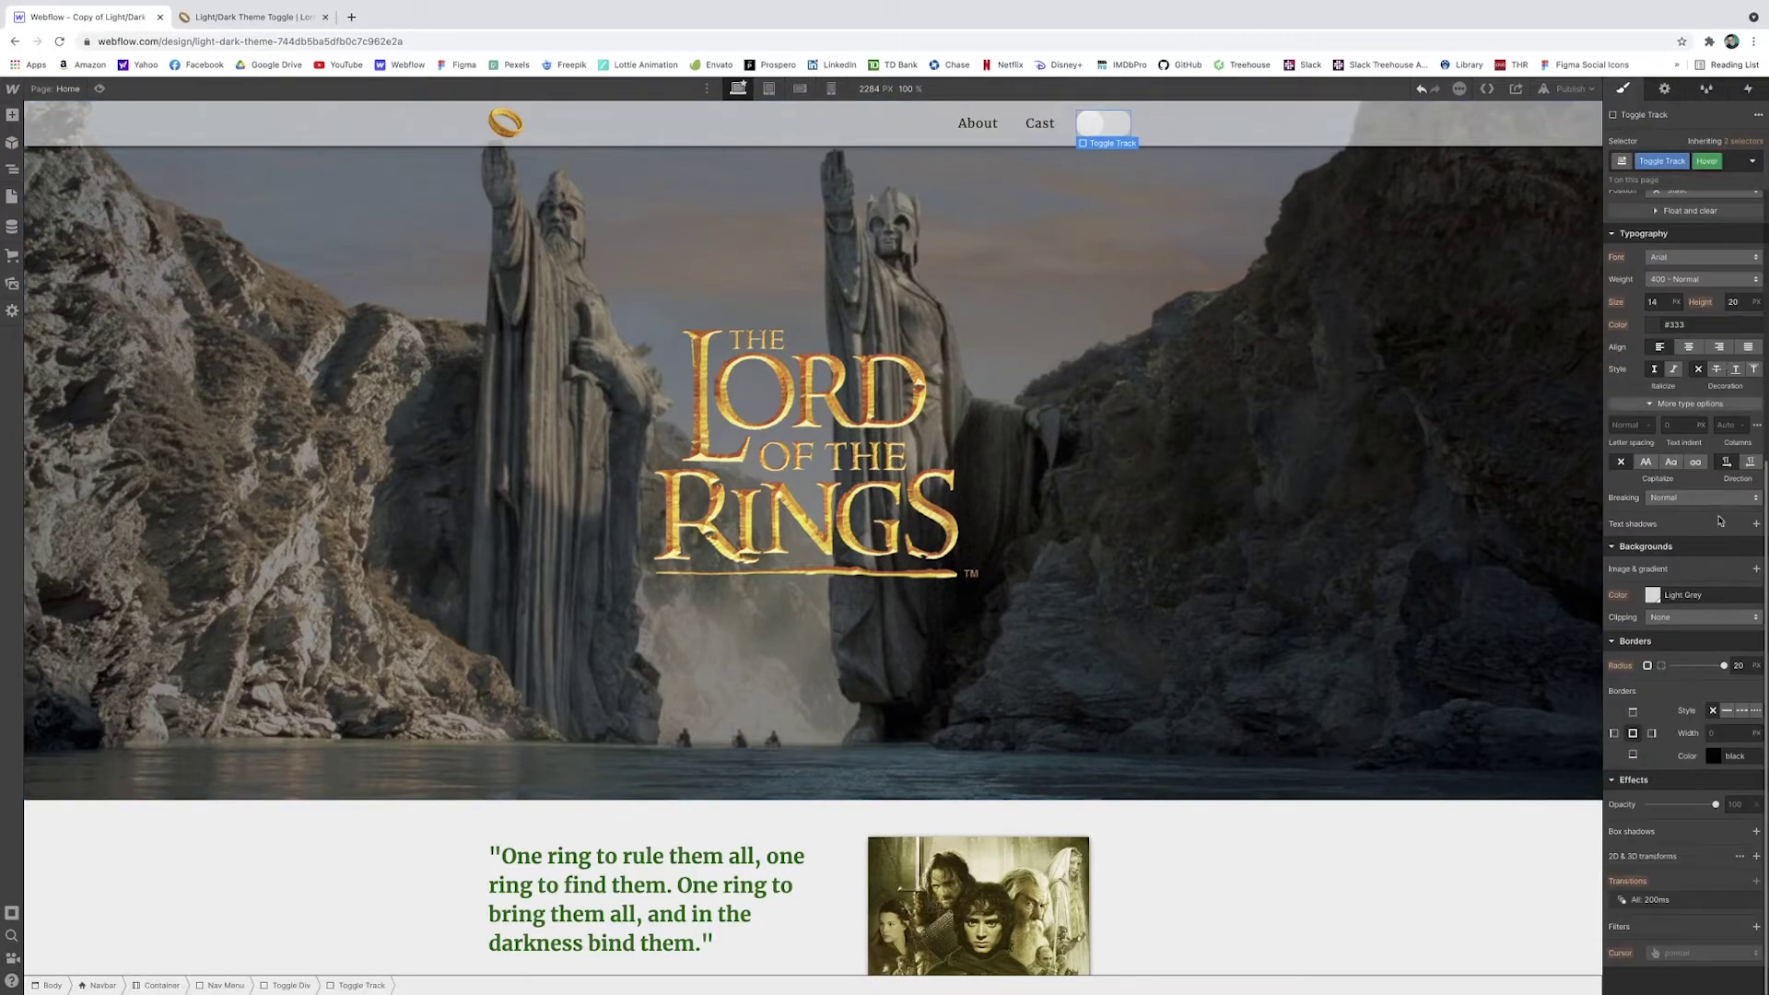
click(1755, 832)
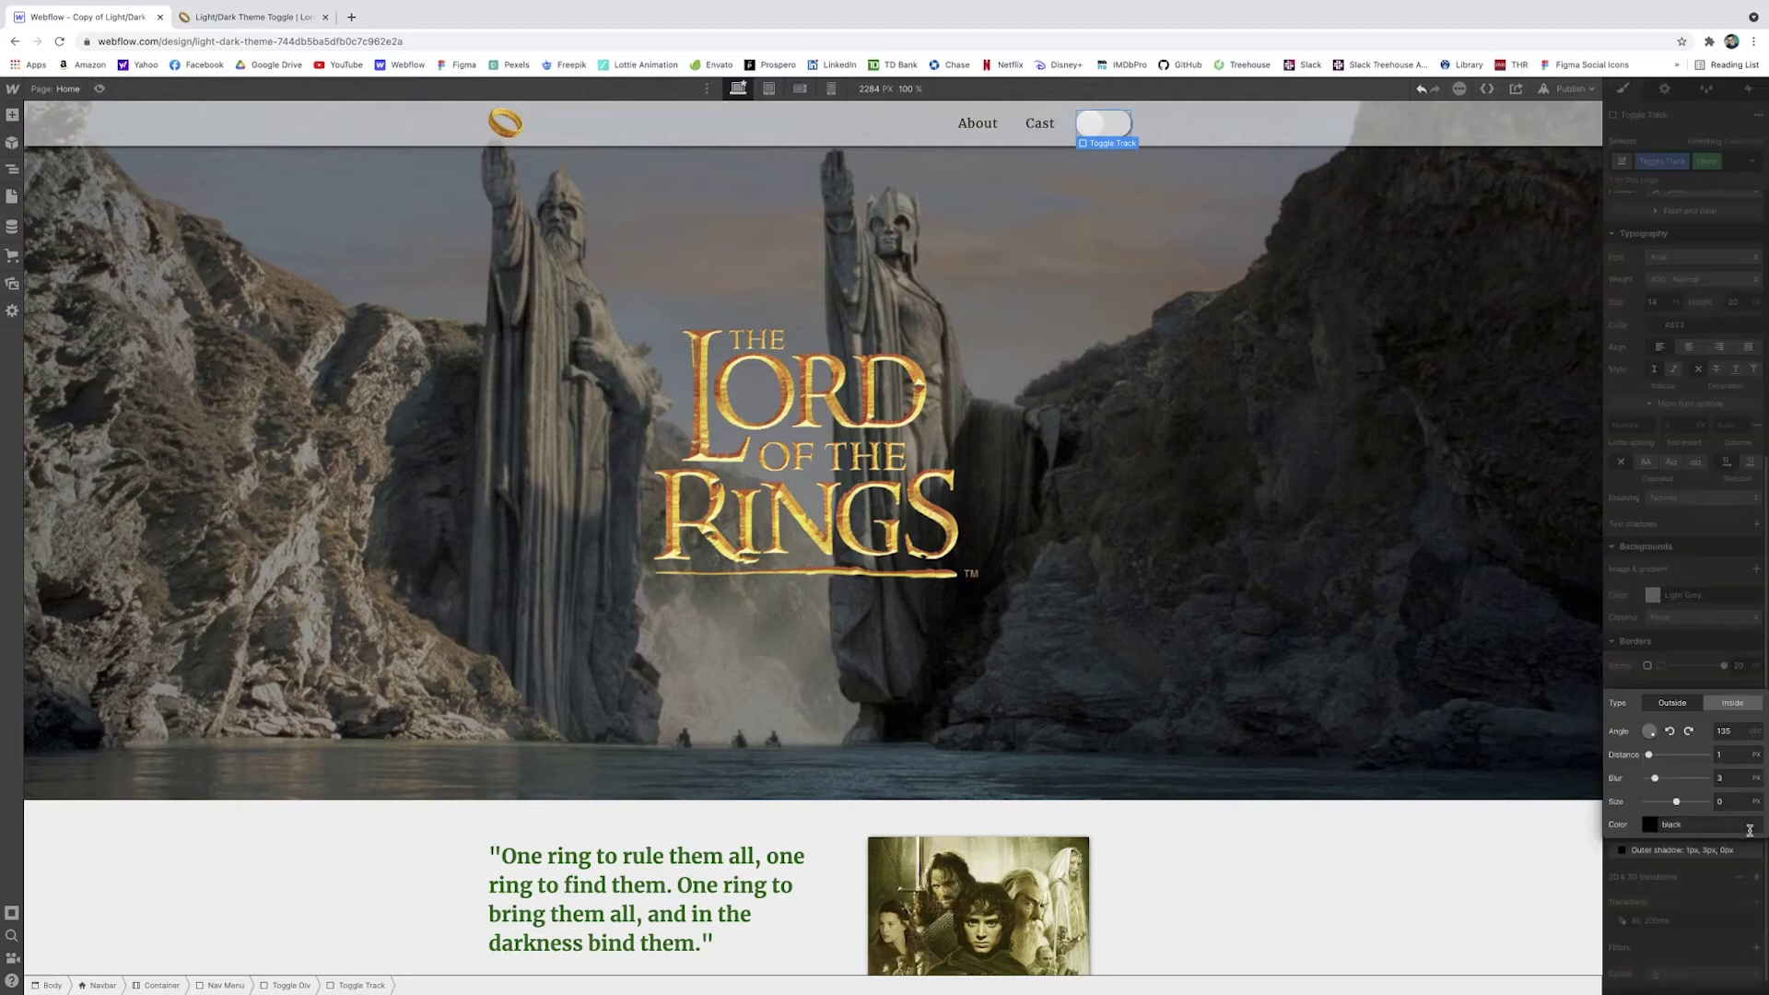
click(1733, 776)
text(7)
key(Tab)
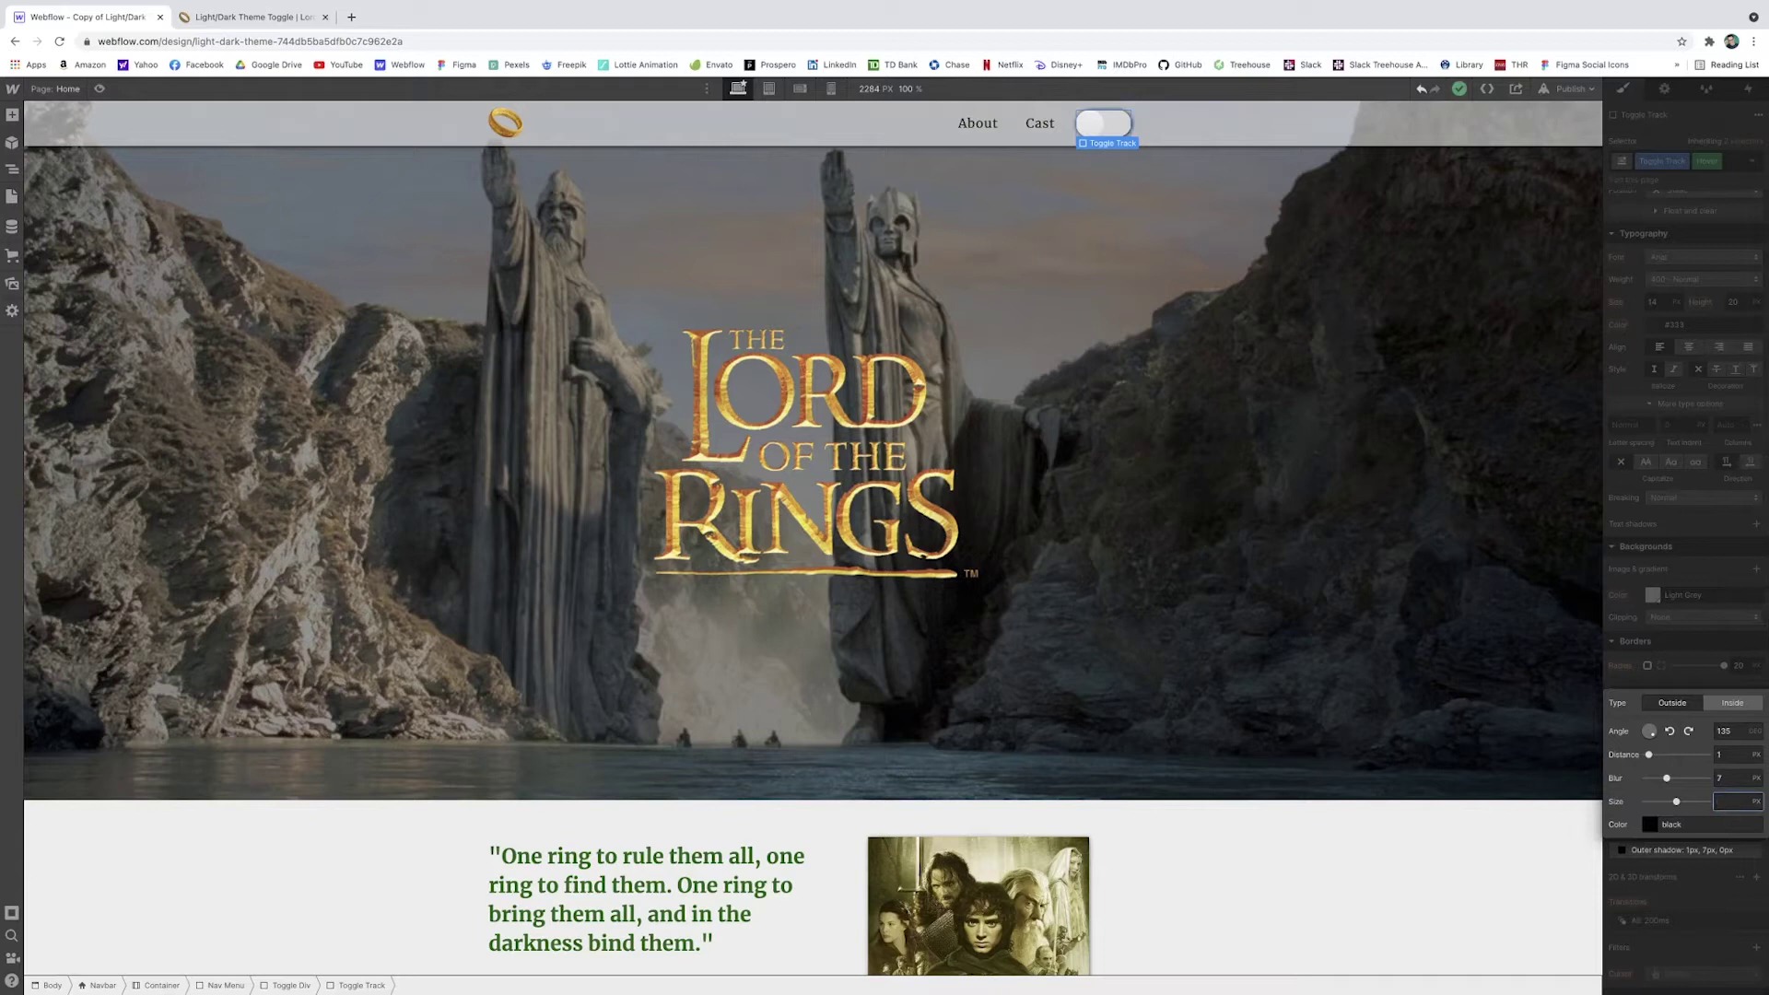
text(-2)
click(1641, 181)
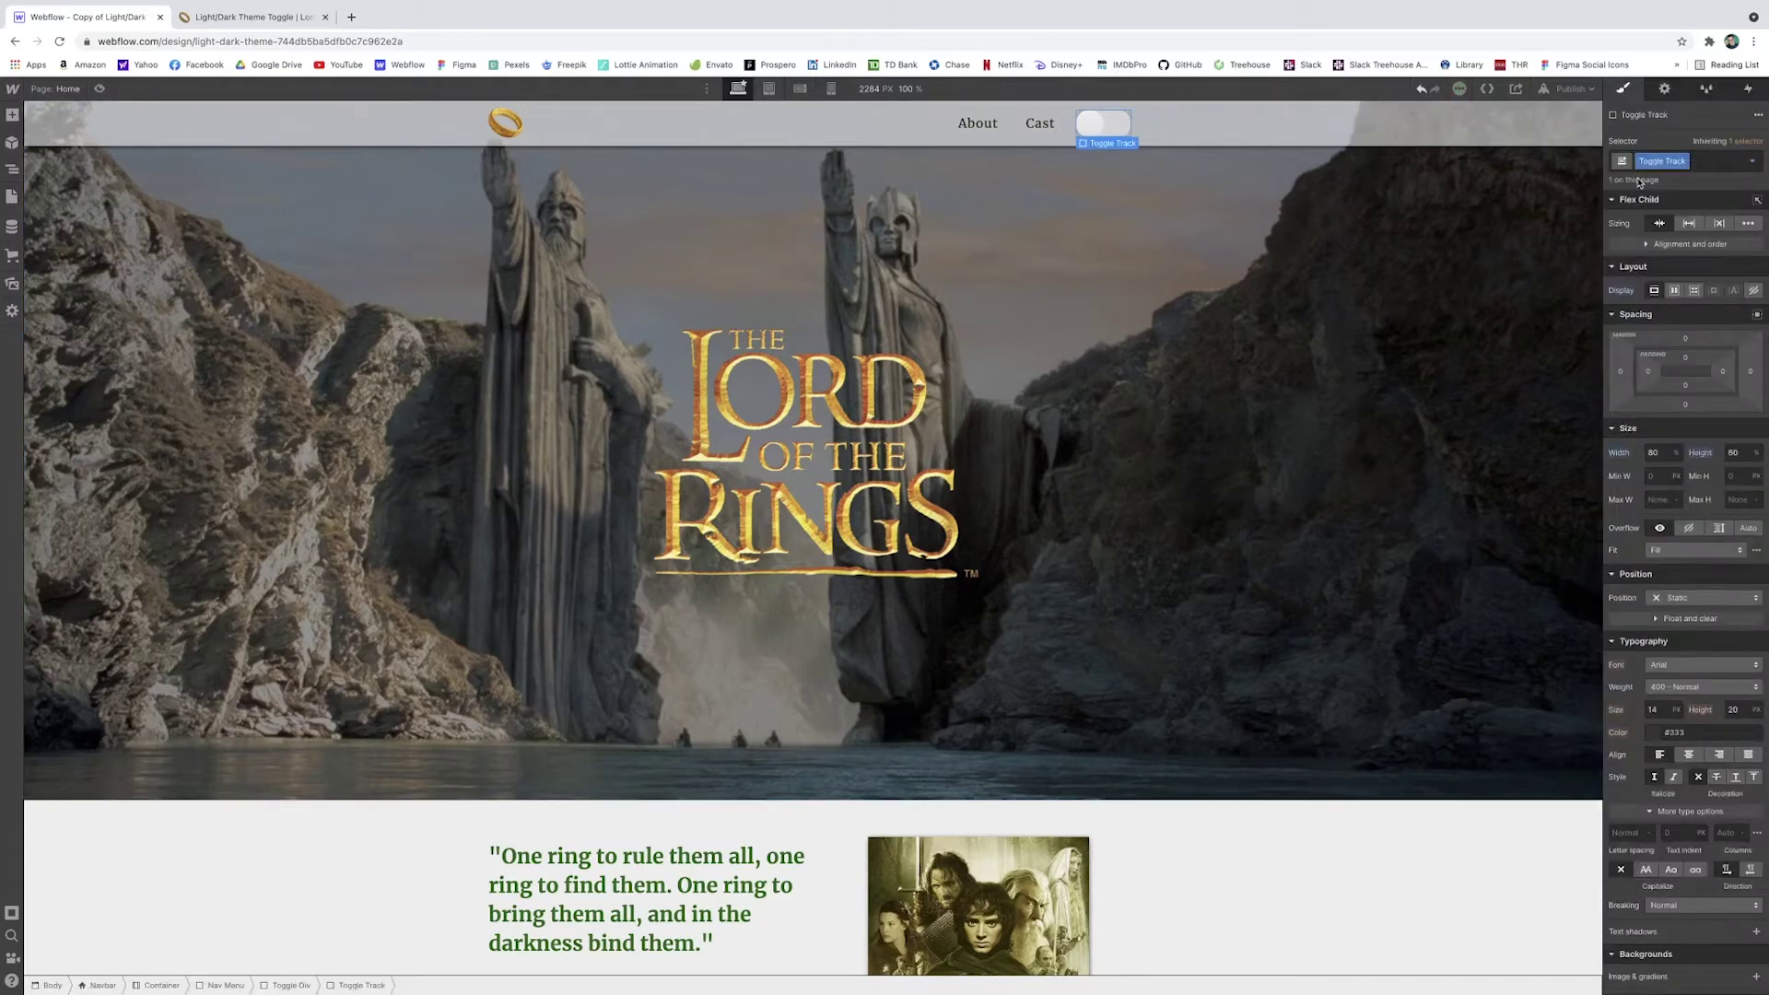
Confirm the track's pointer cursor and 200ms transition, then preview the page full-width
scroll(1666, 189, down, 5)
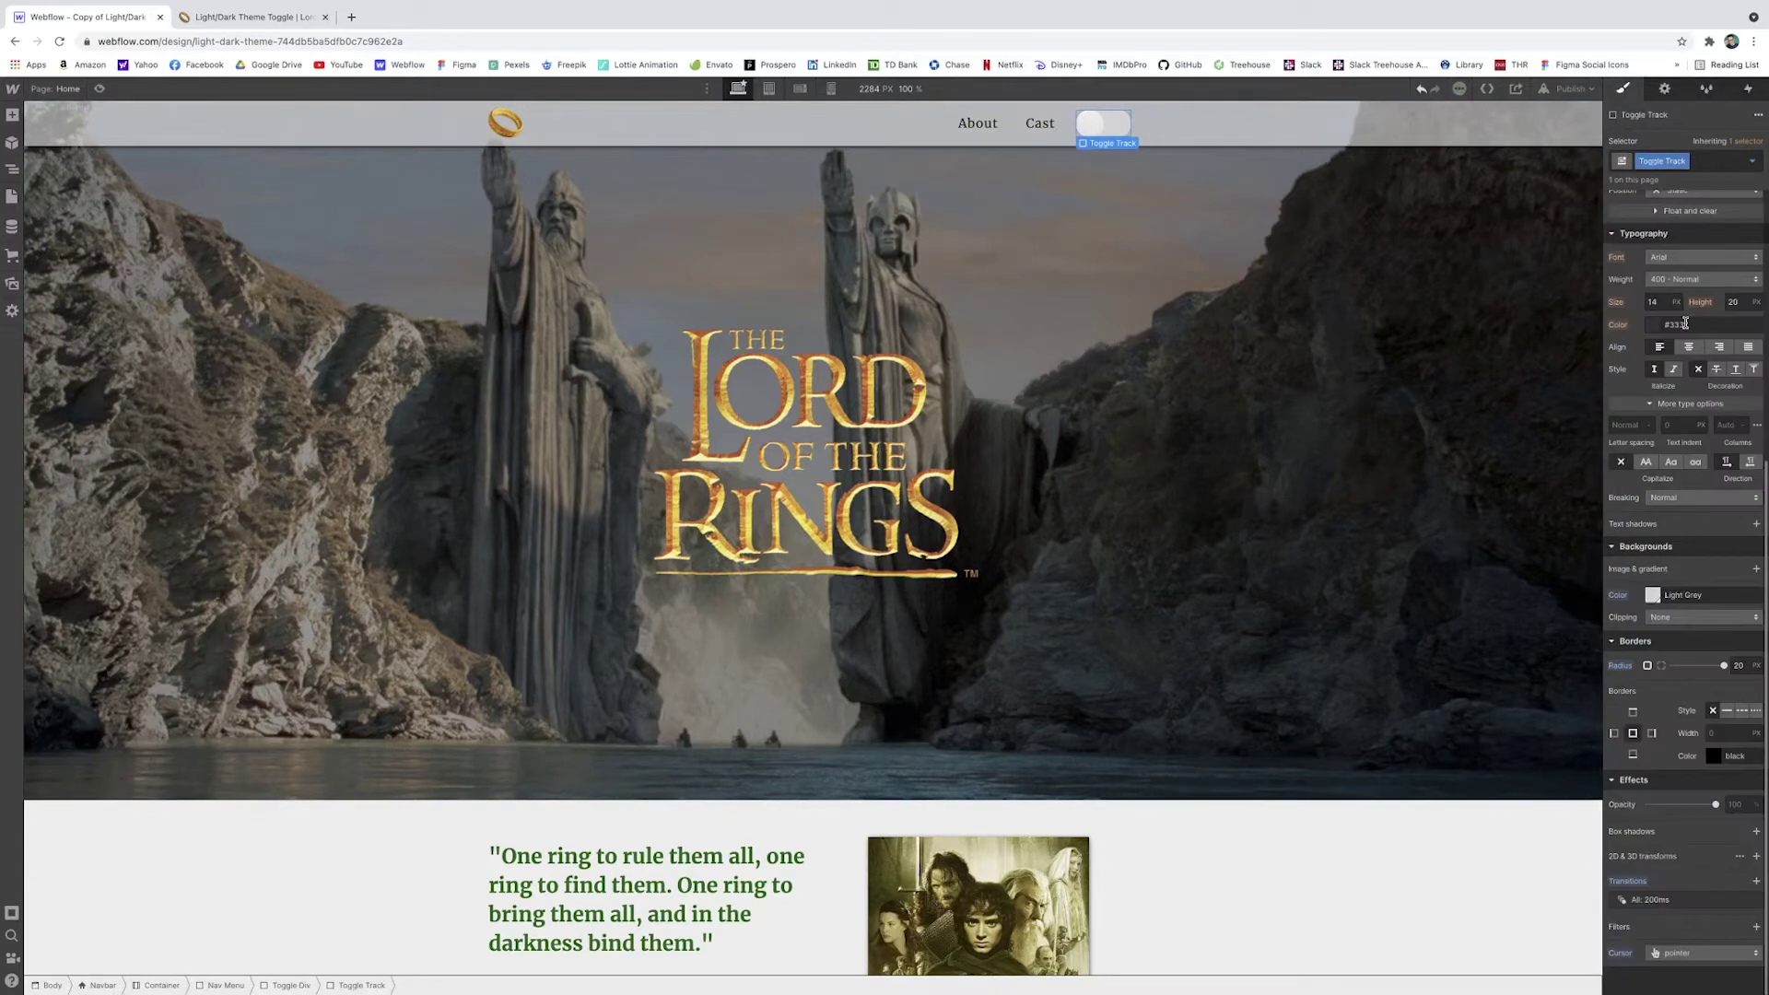
click(1700, 954)
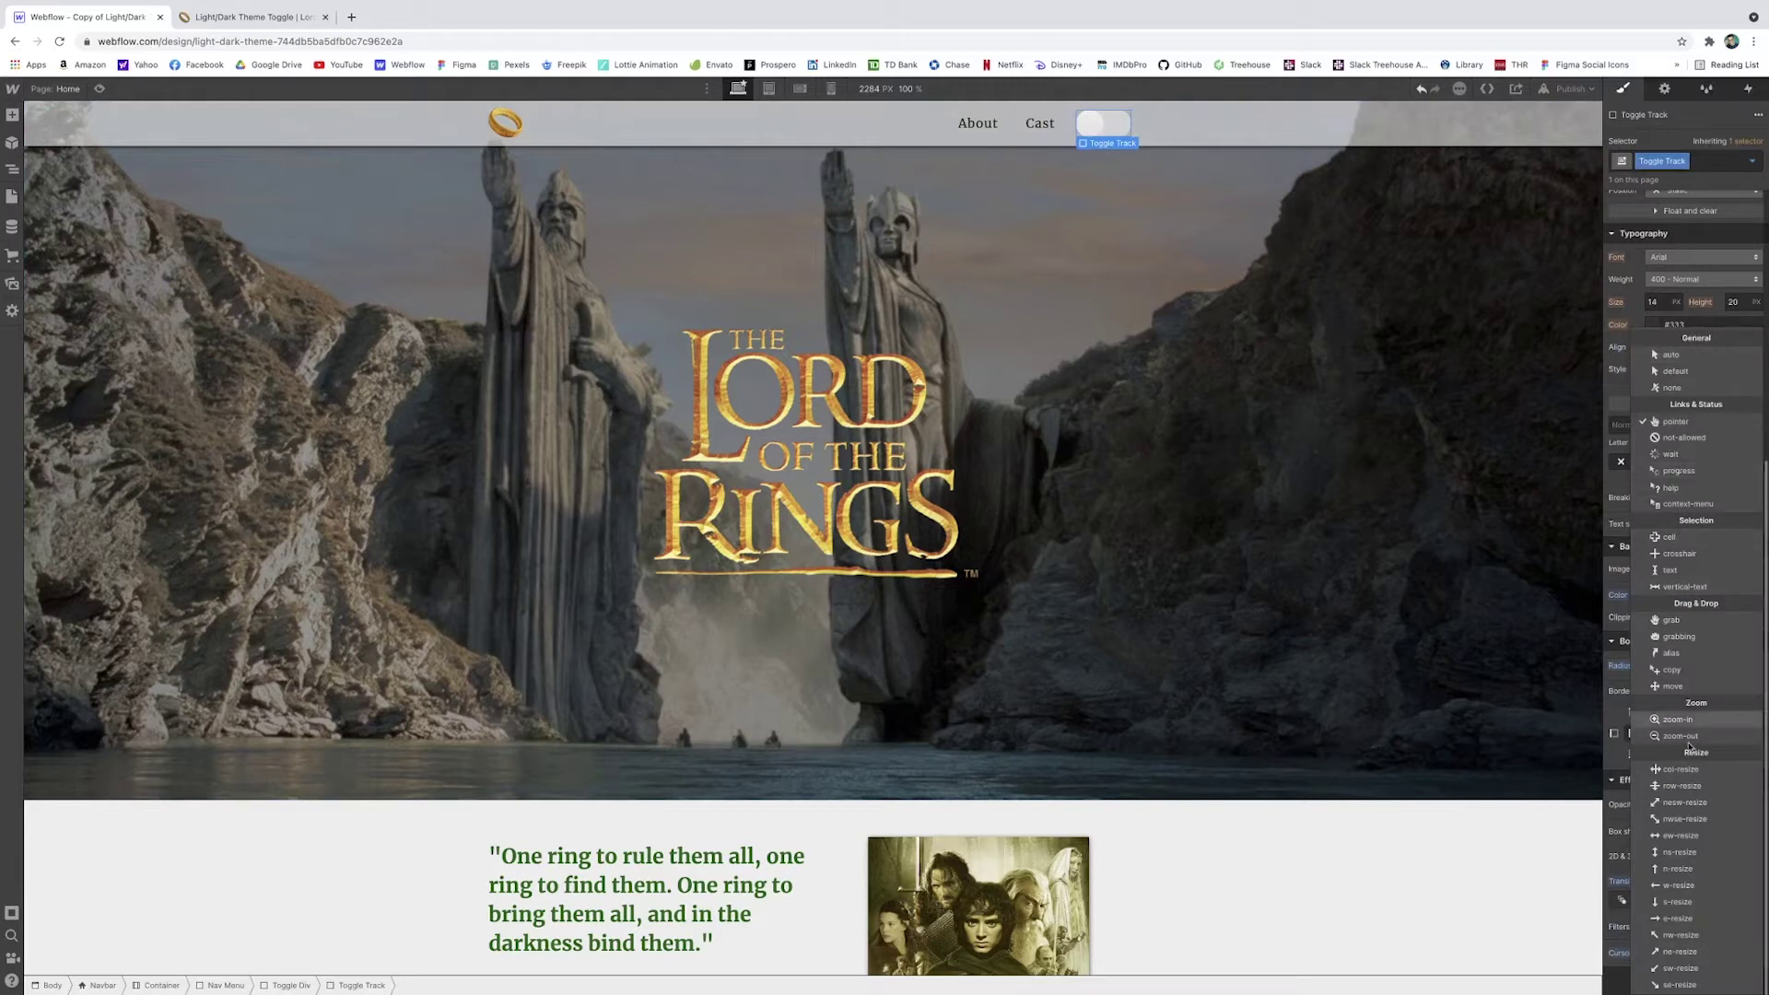
key(Escape)
click(1687, 909)
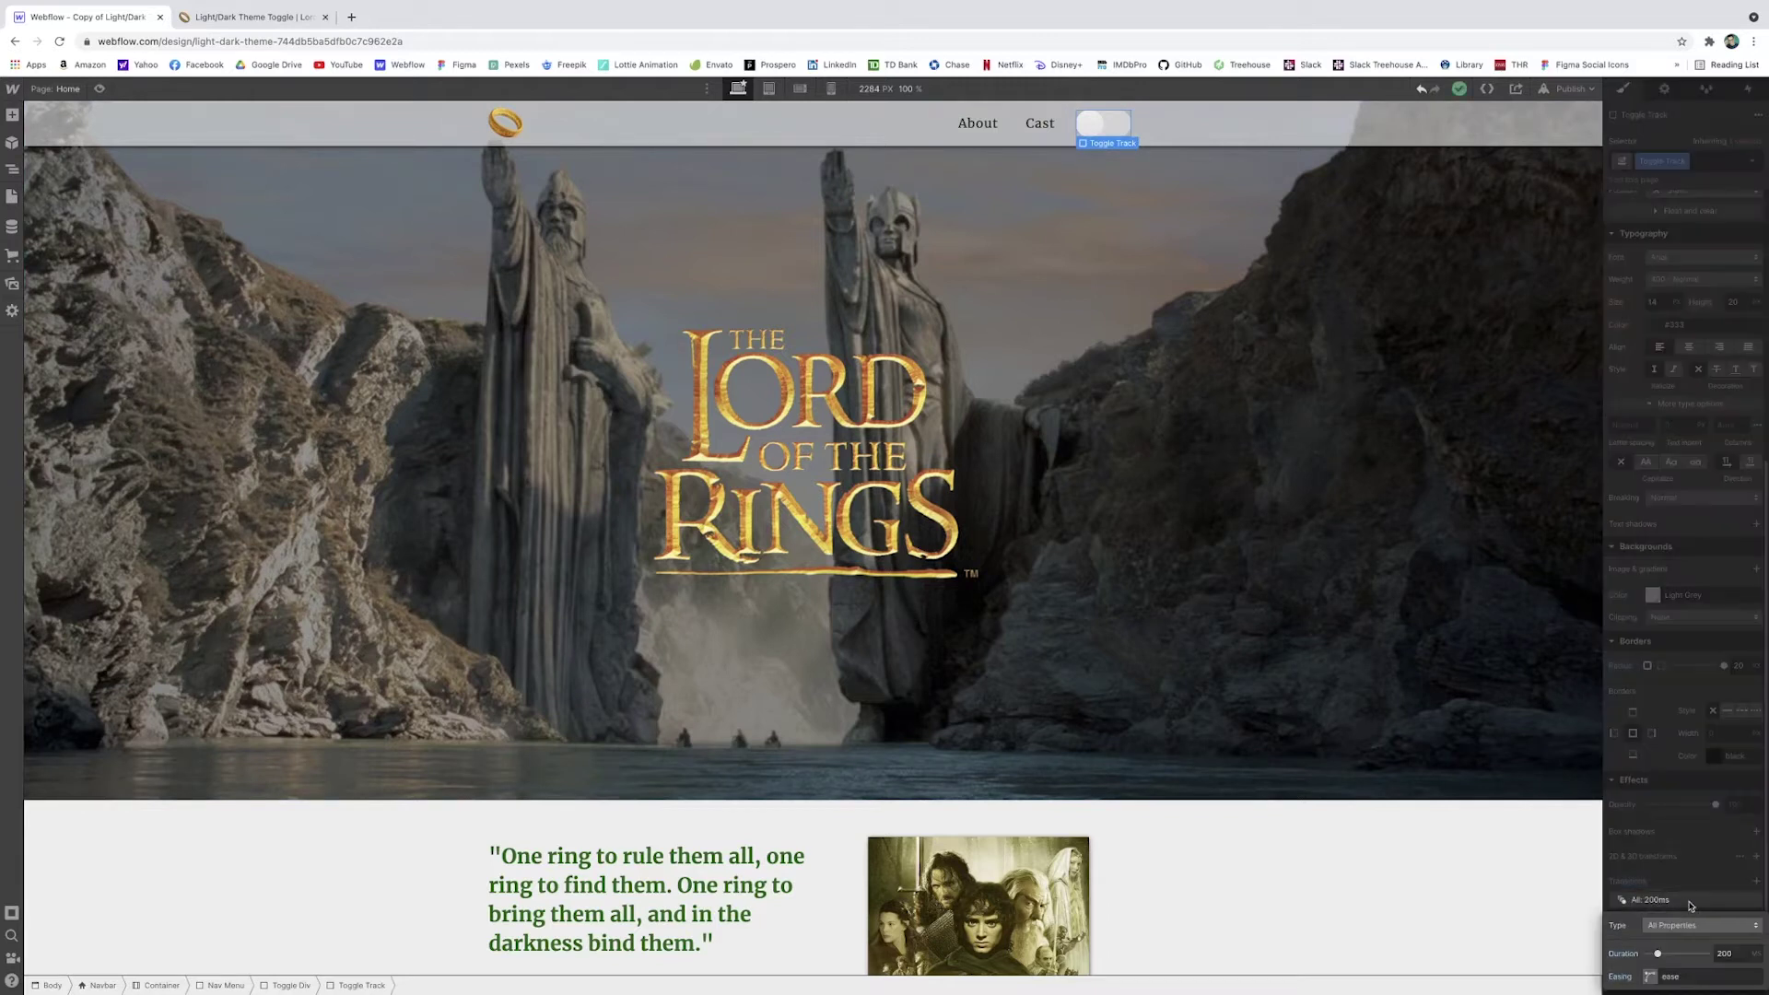
click(1616, 825)
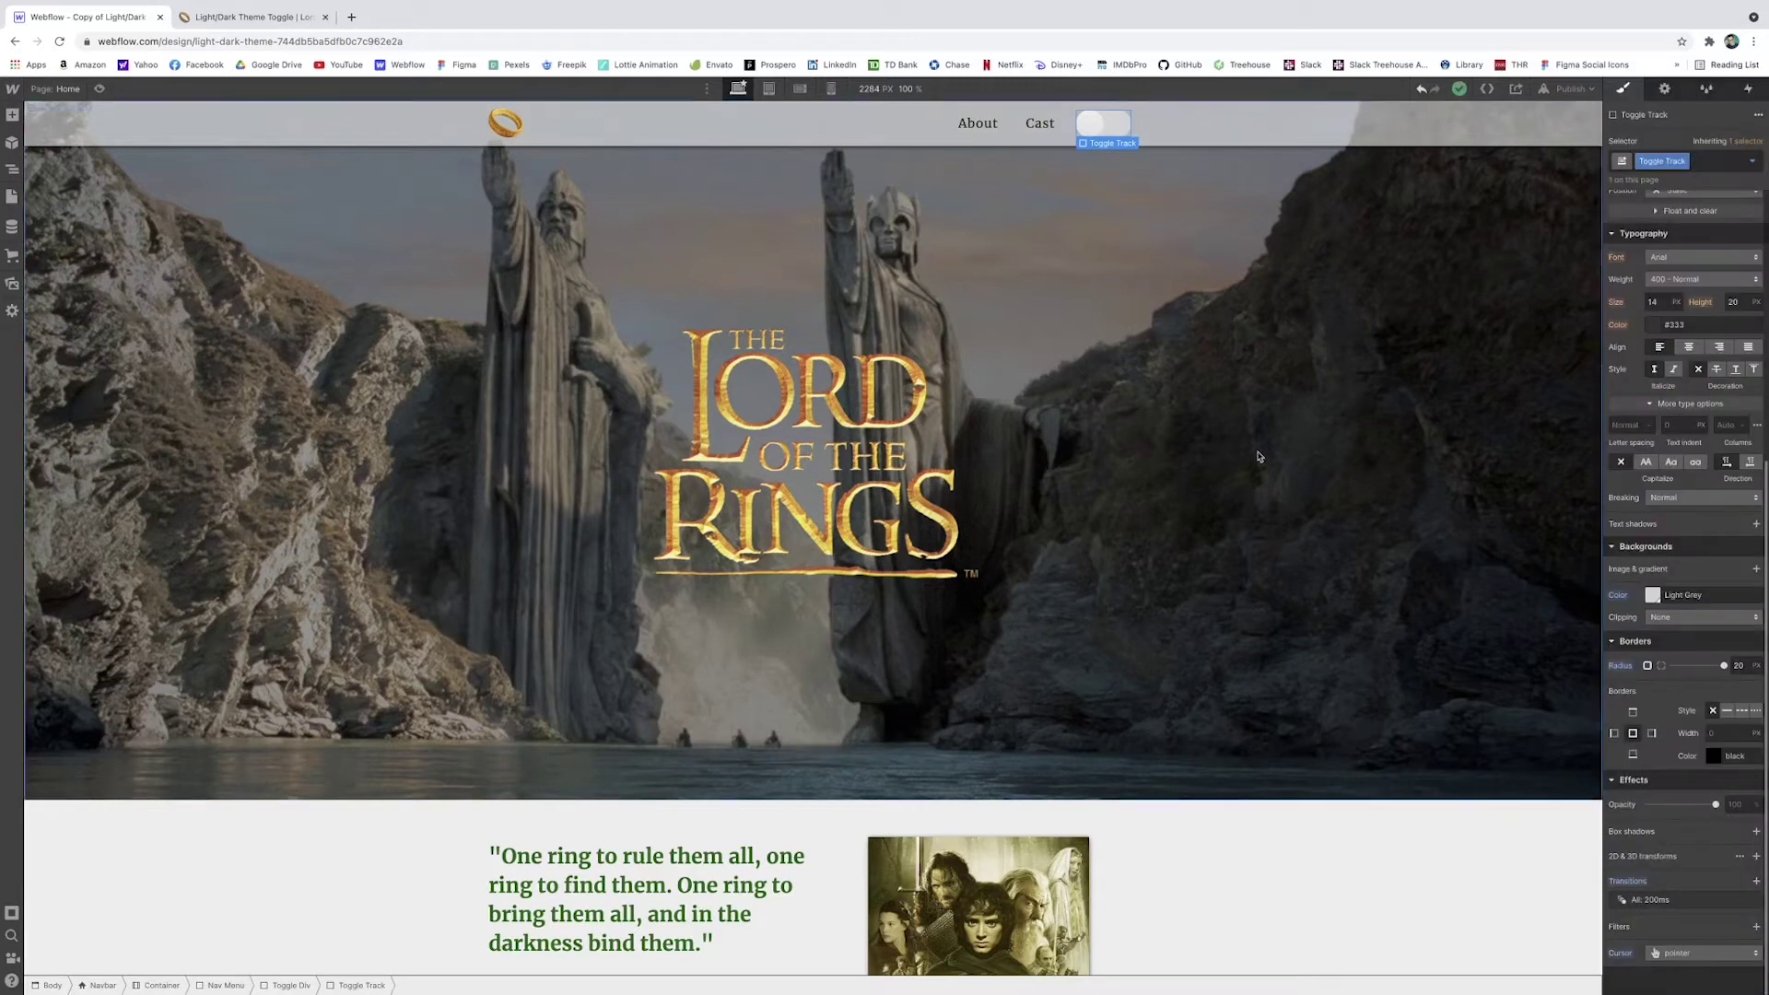
click(101, 89)
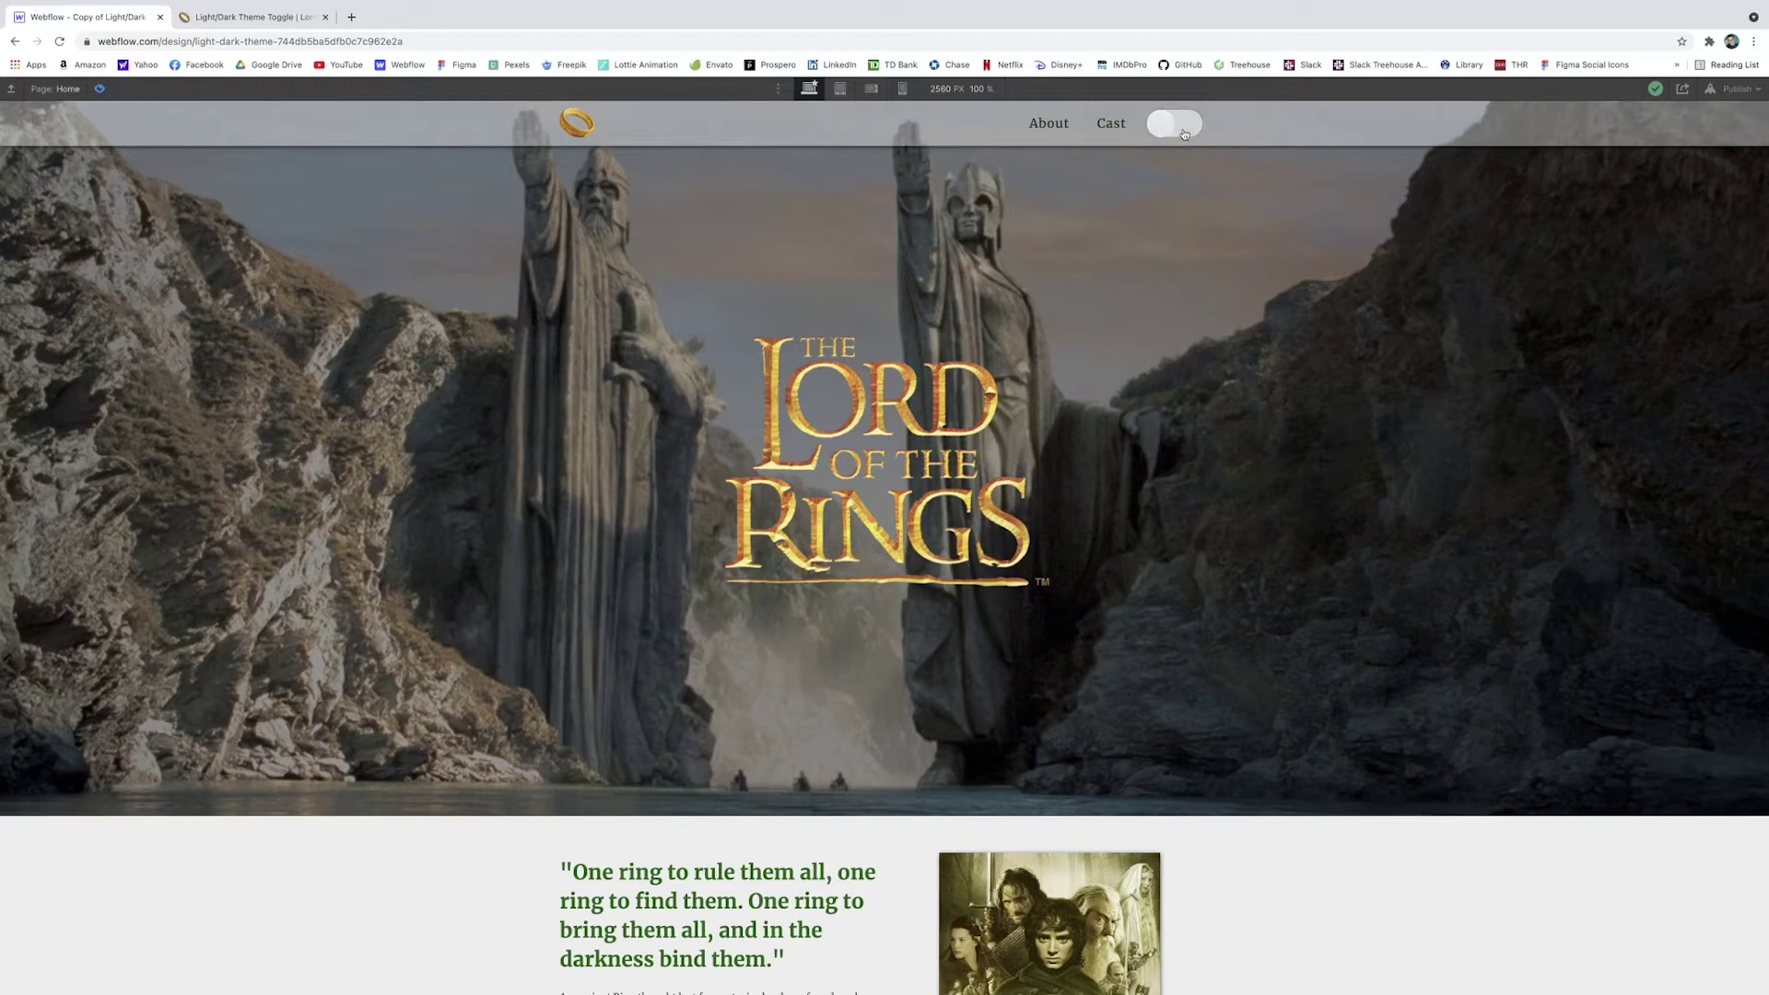
Exit preview, look over the toggle beside About and Cast, then switch to the published site
key(super+shift+p)
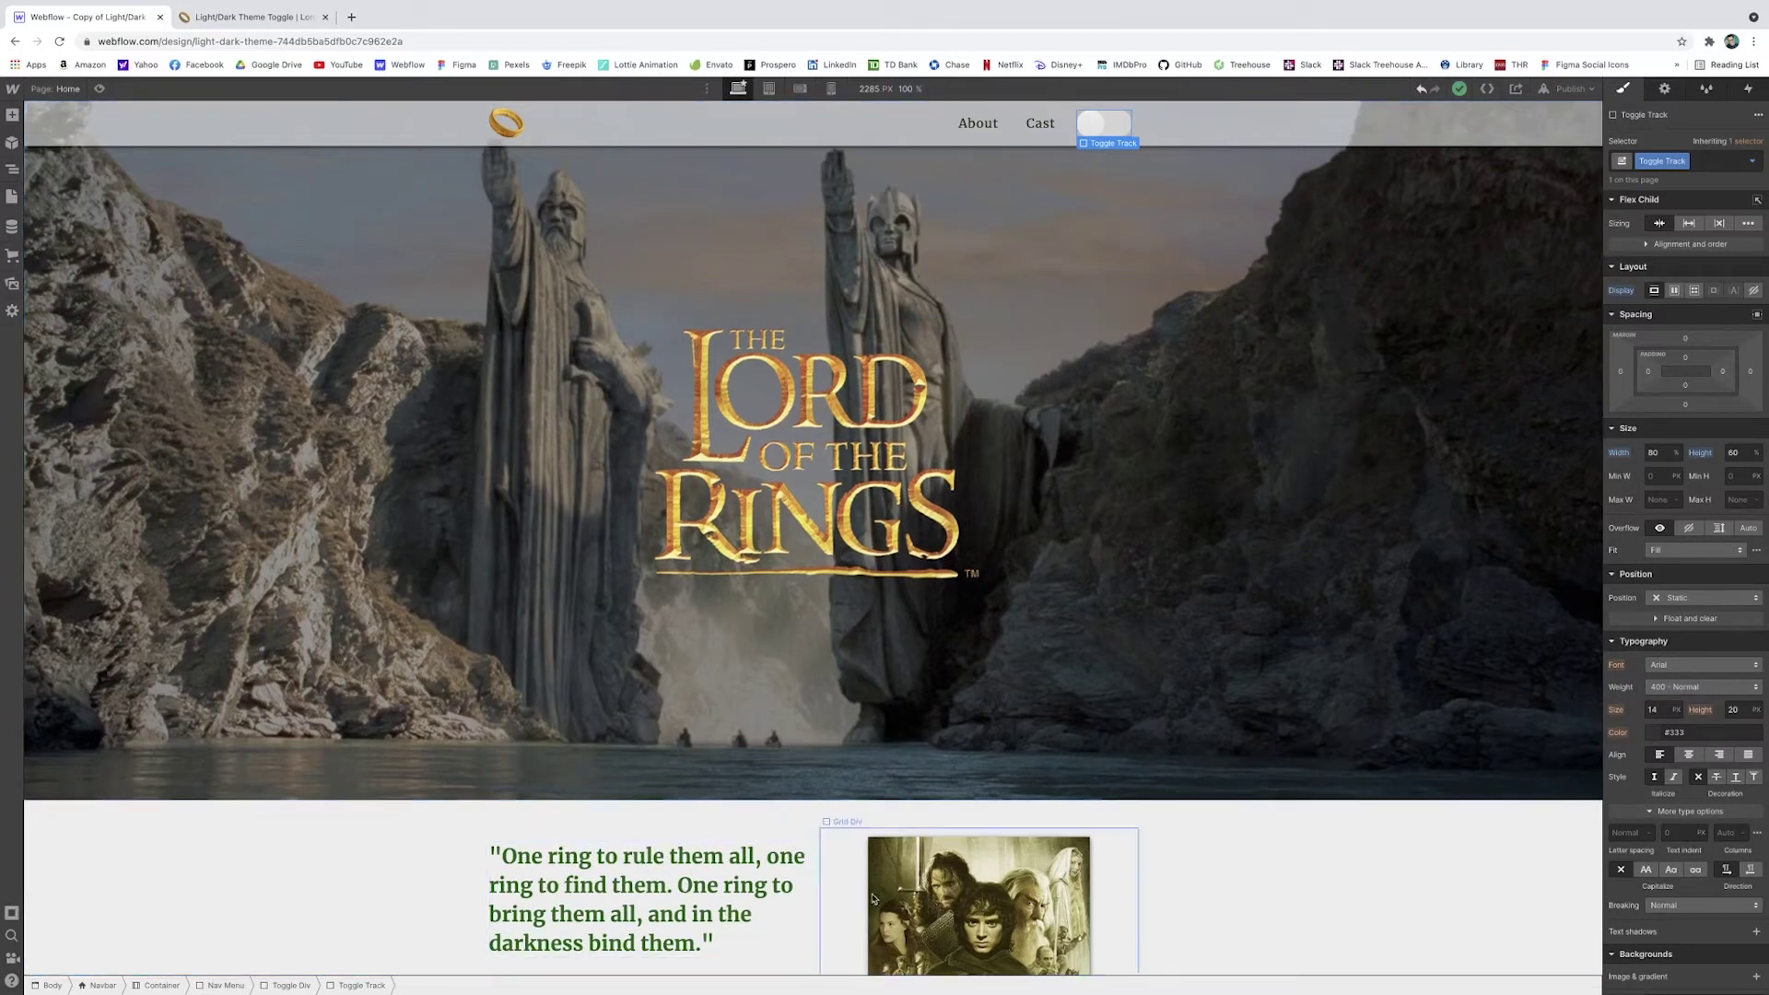
scroll(830, 829, down, 5)
scroll(940, 862, down, 1)
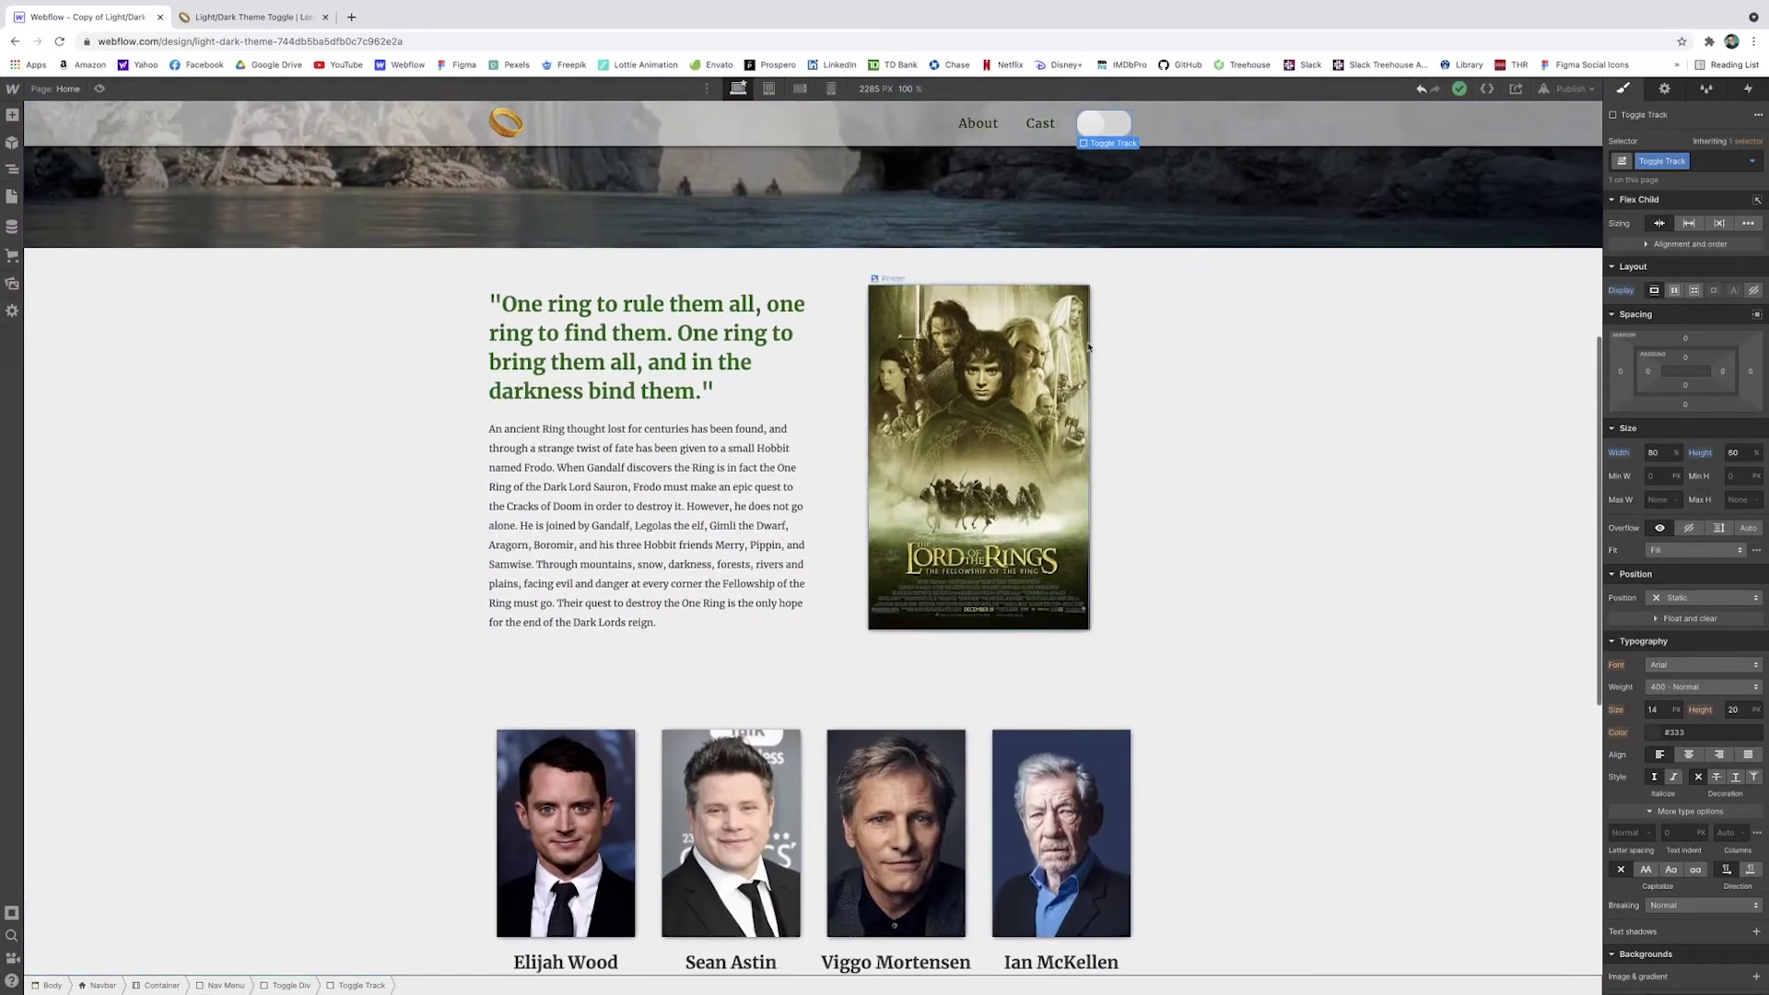
scroll(975, 419, up, 6)
scroll(974, 419, down, 3)
scroll(975, 419, down, 3)
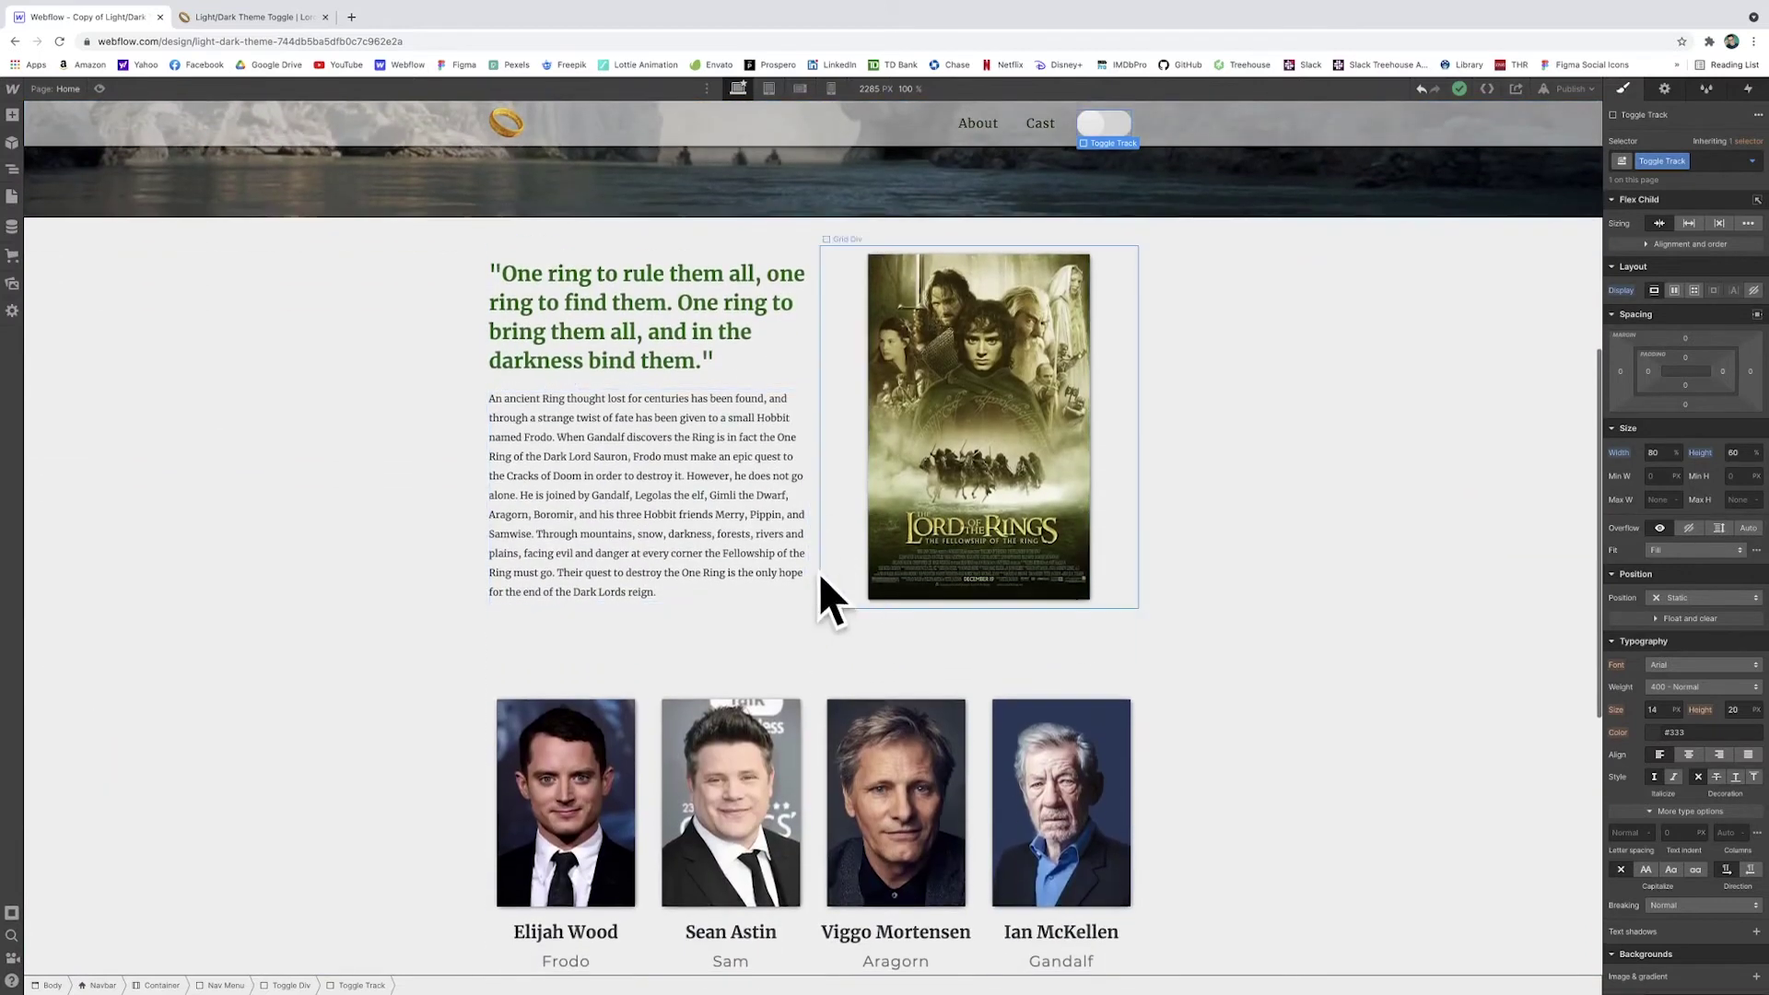
scroll(1076, 692, up, 6)
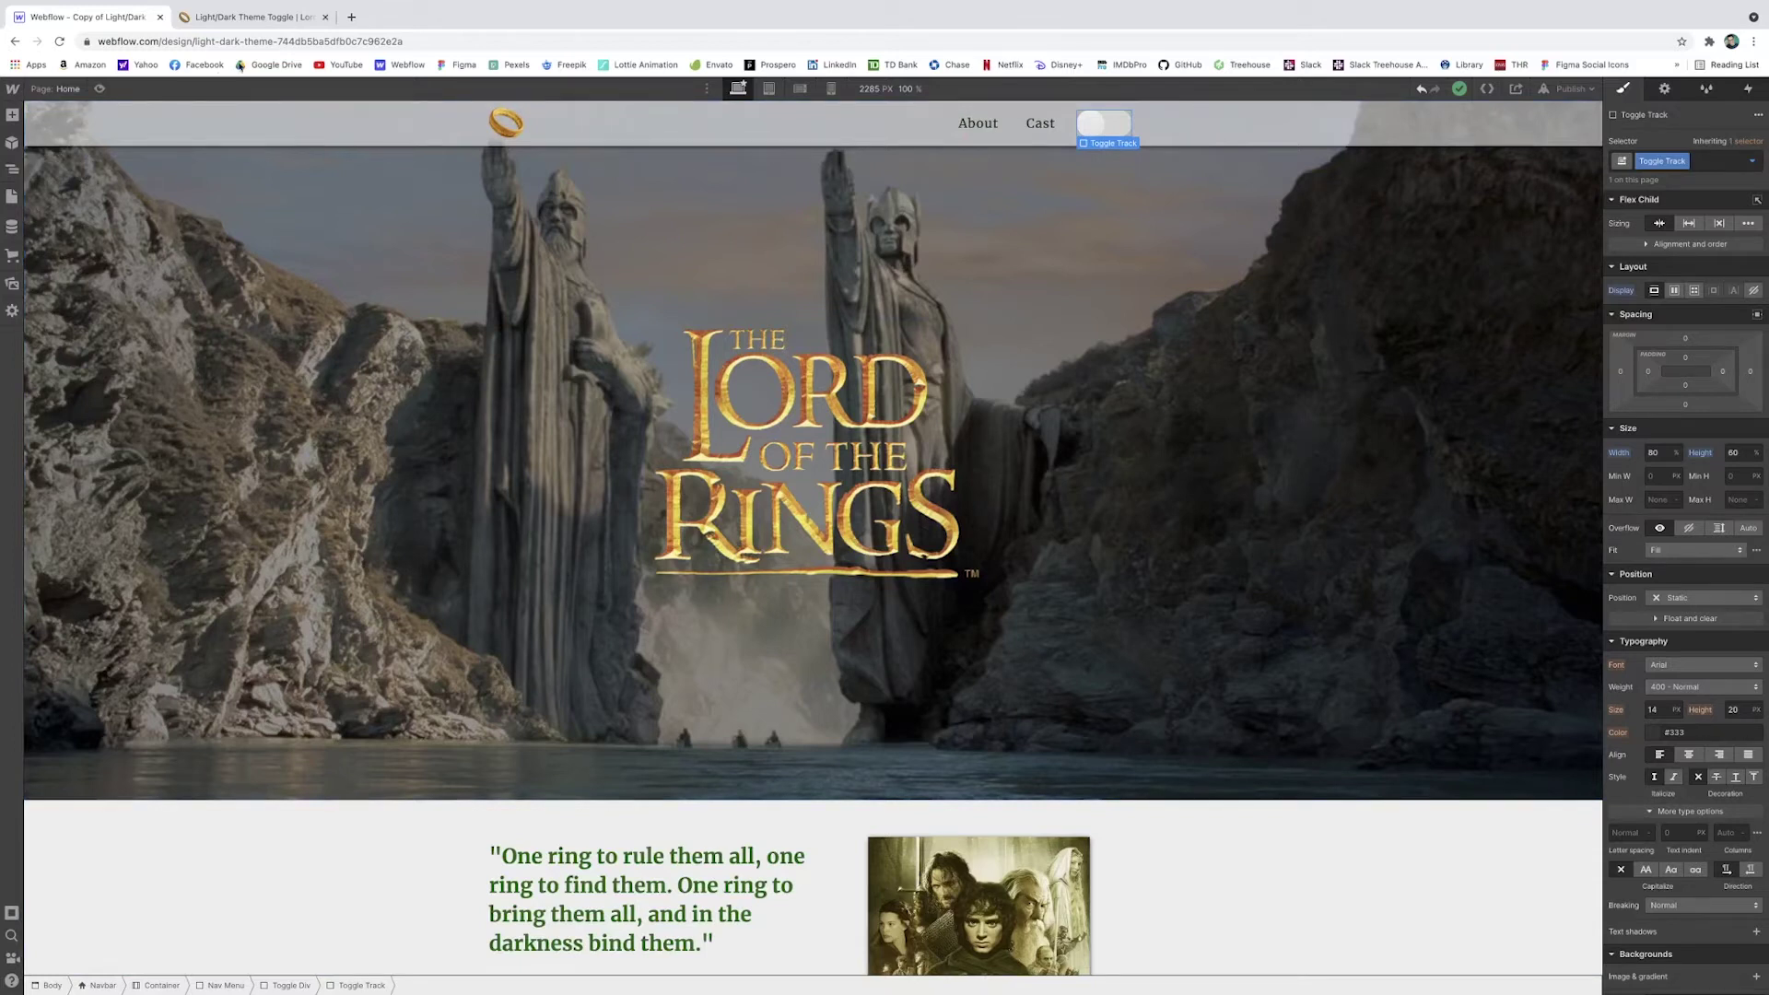
click(251, 16)
Test the live toggle, then inspect the Hero Section and its Hero Light BG layer in Navigator
click(1174, 98)
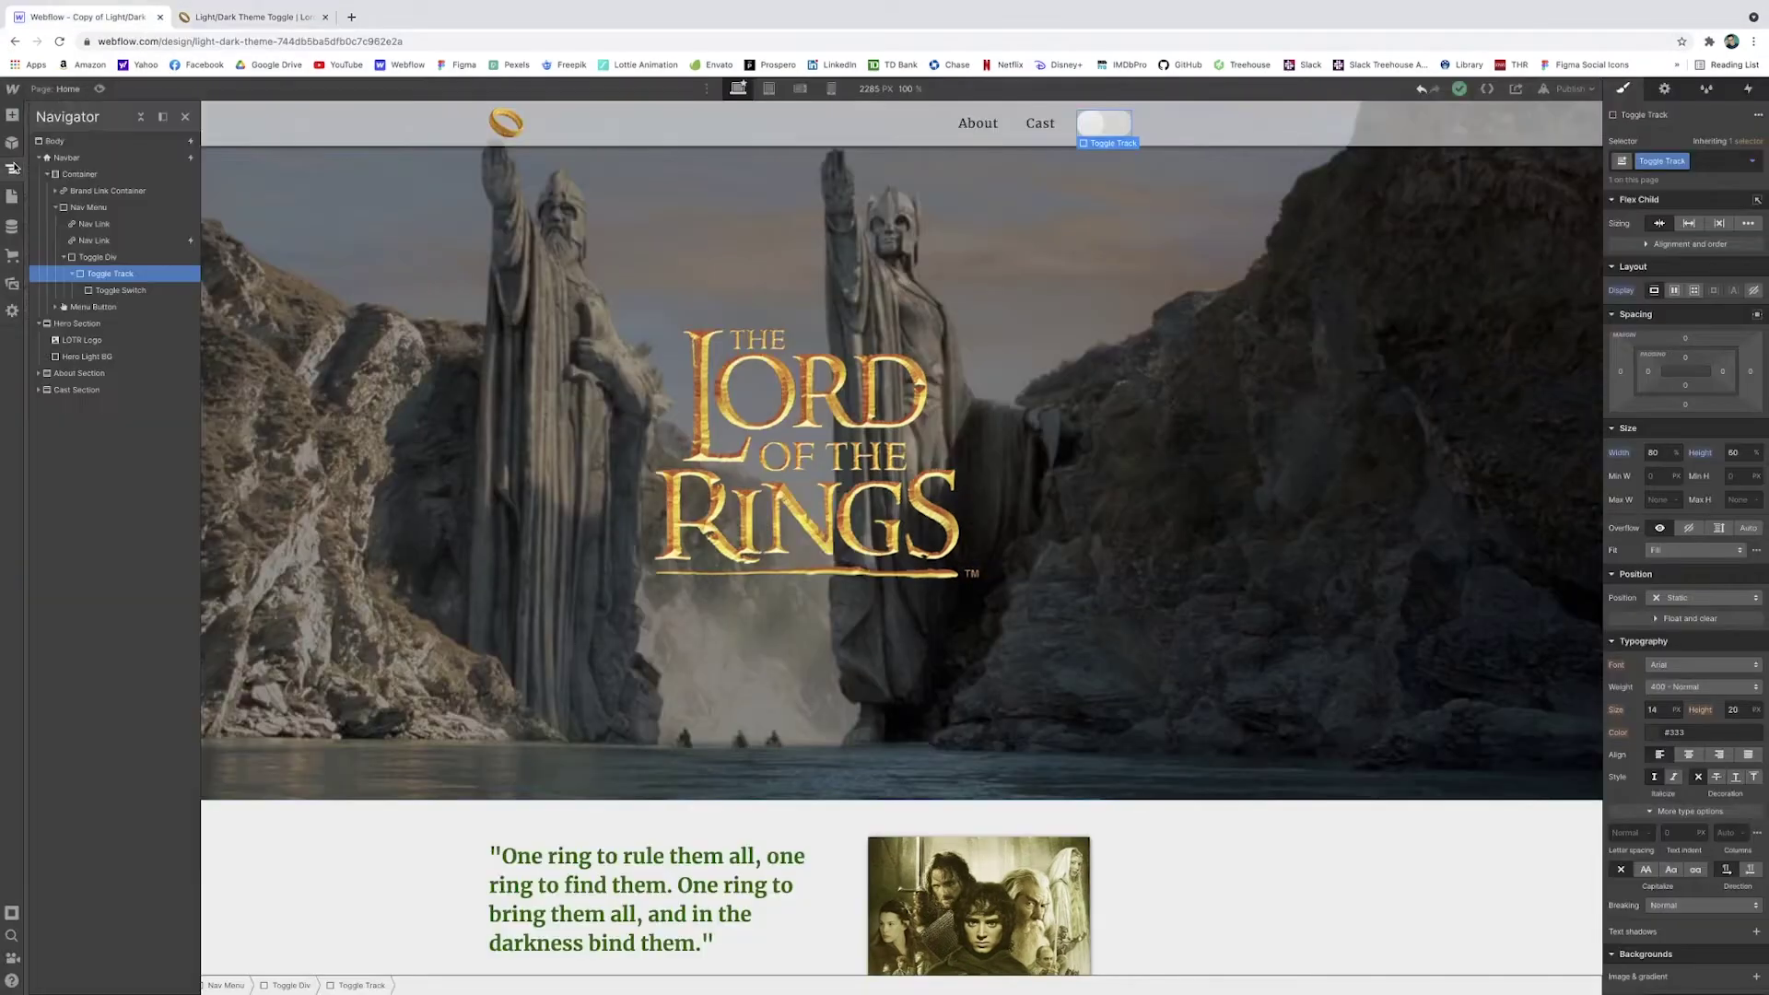
click(39, 158)
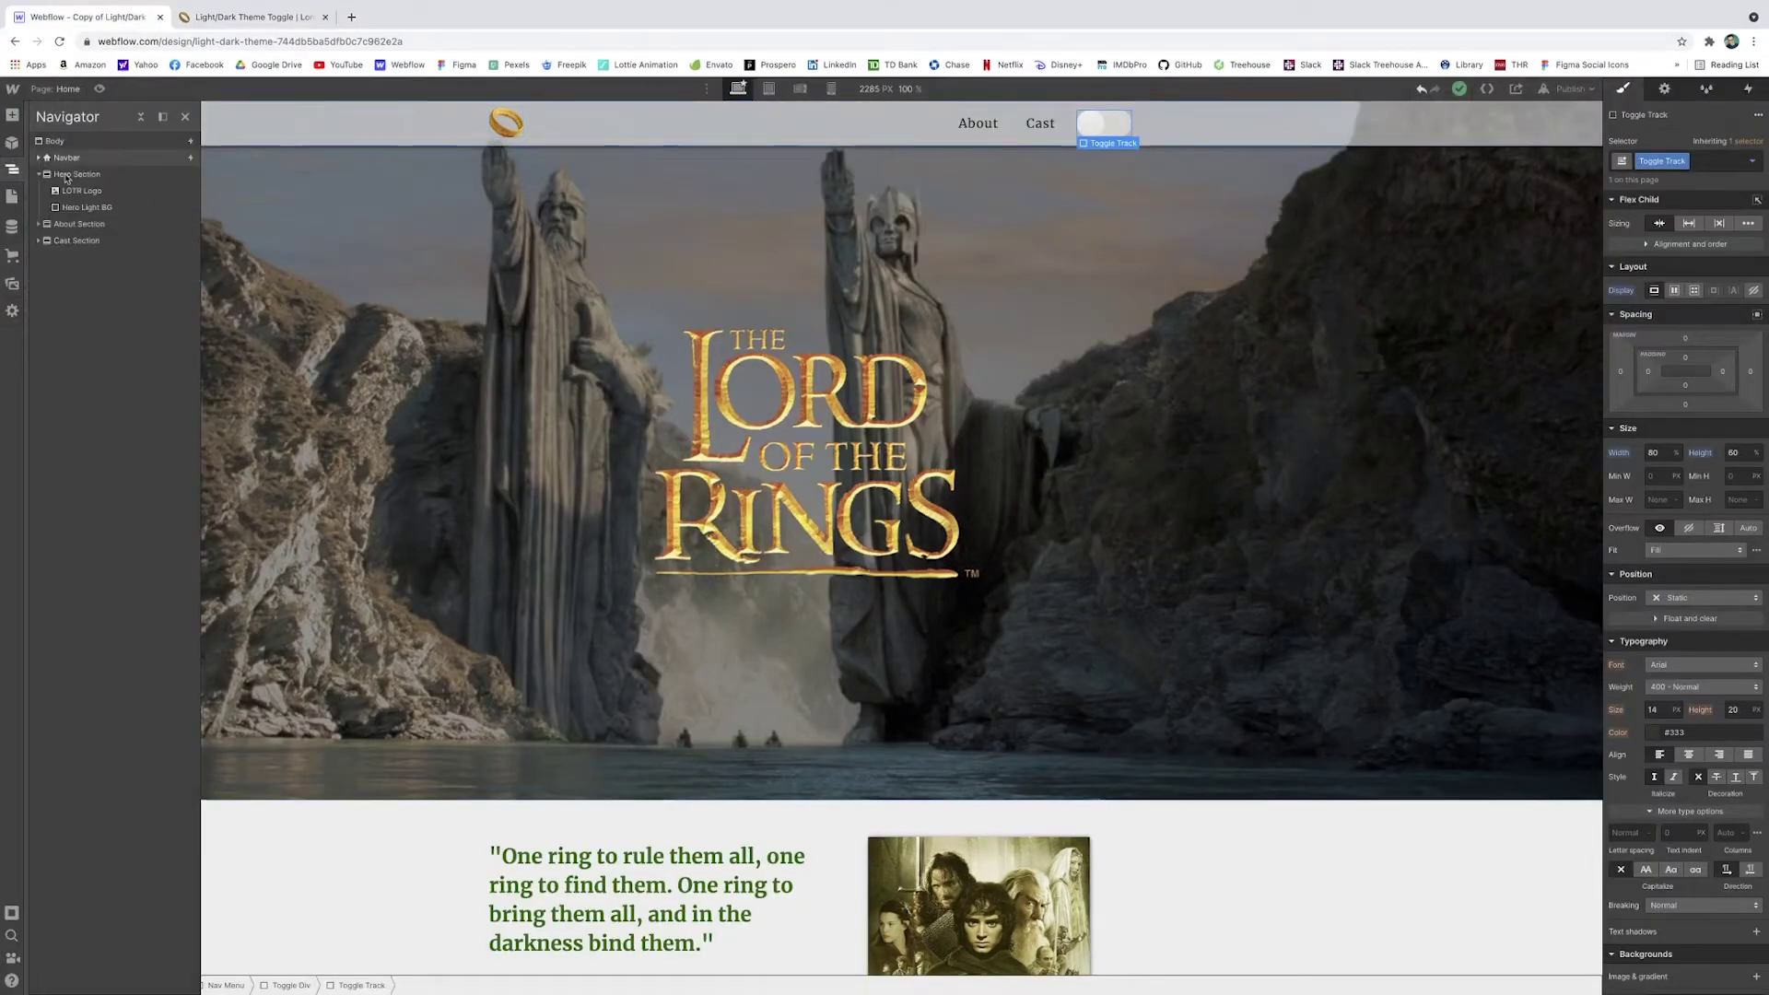
click(76, 174)
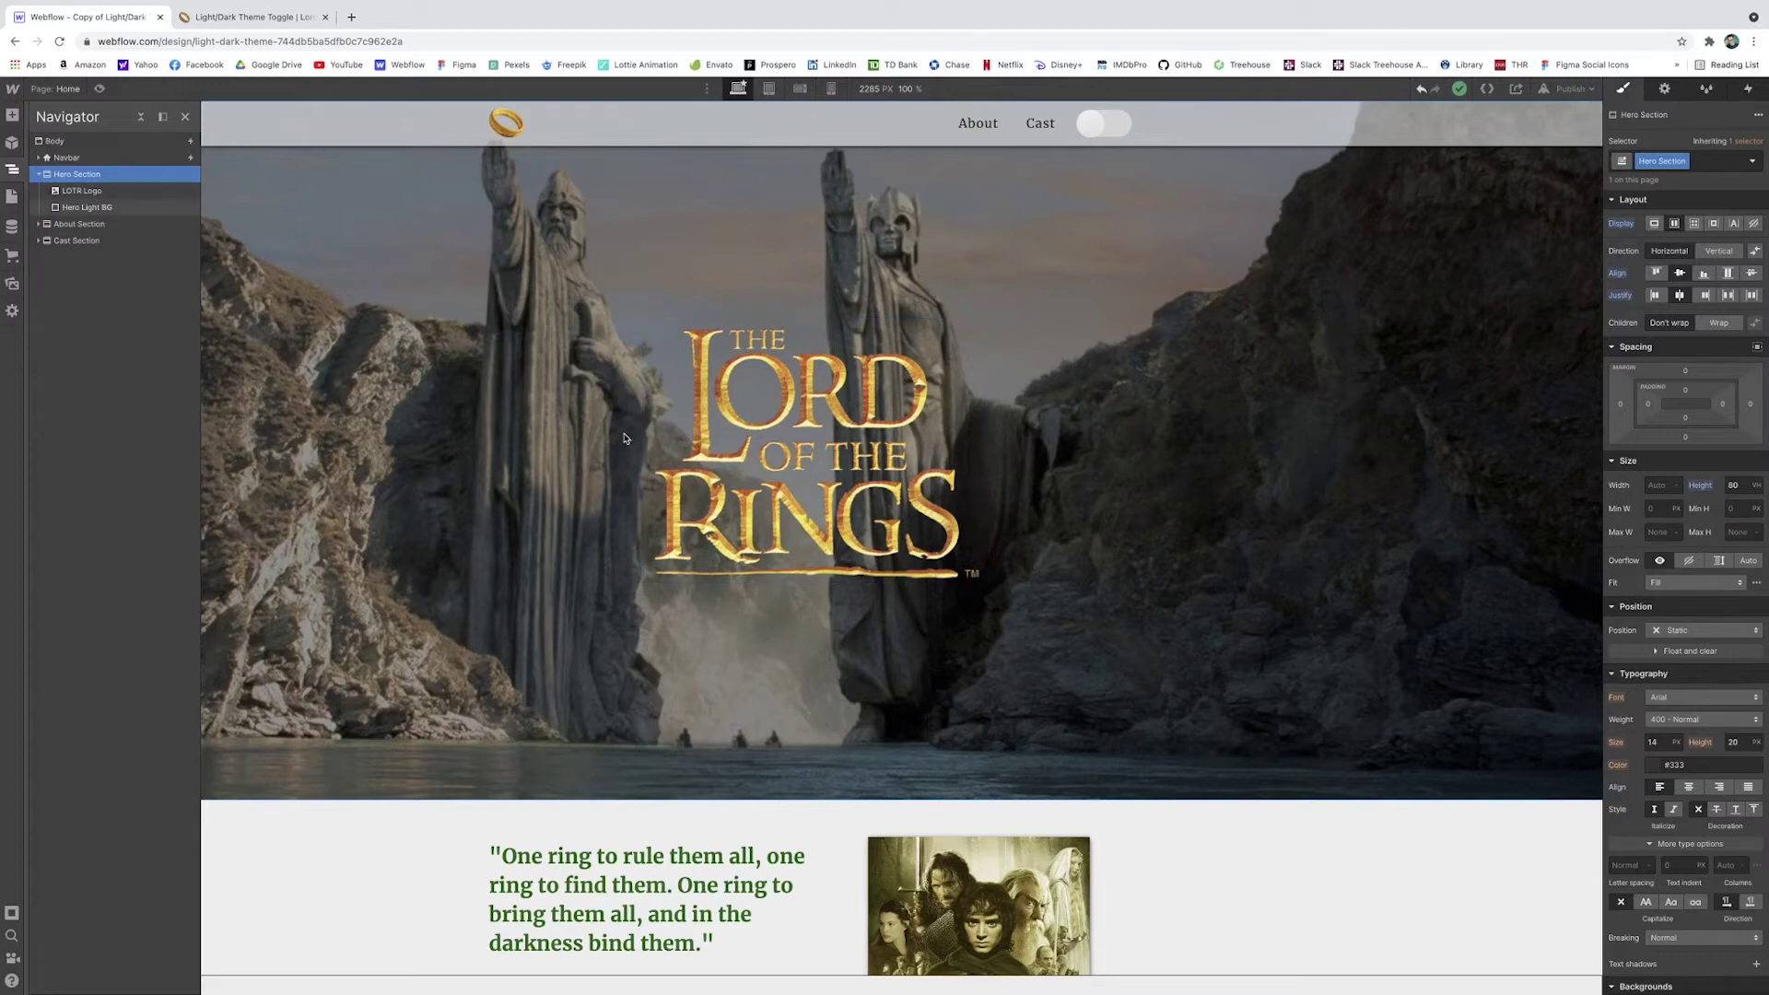
click(90, 207)
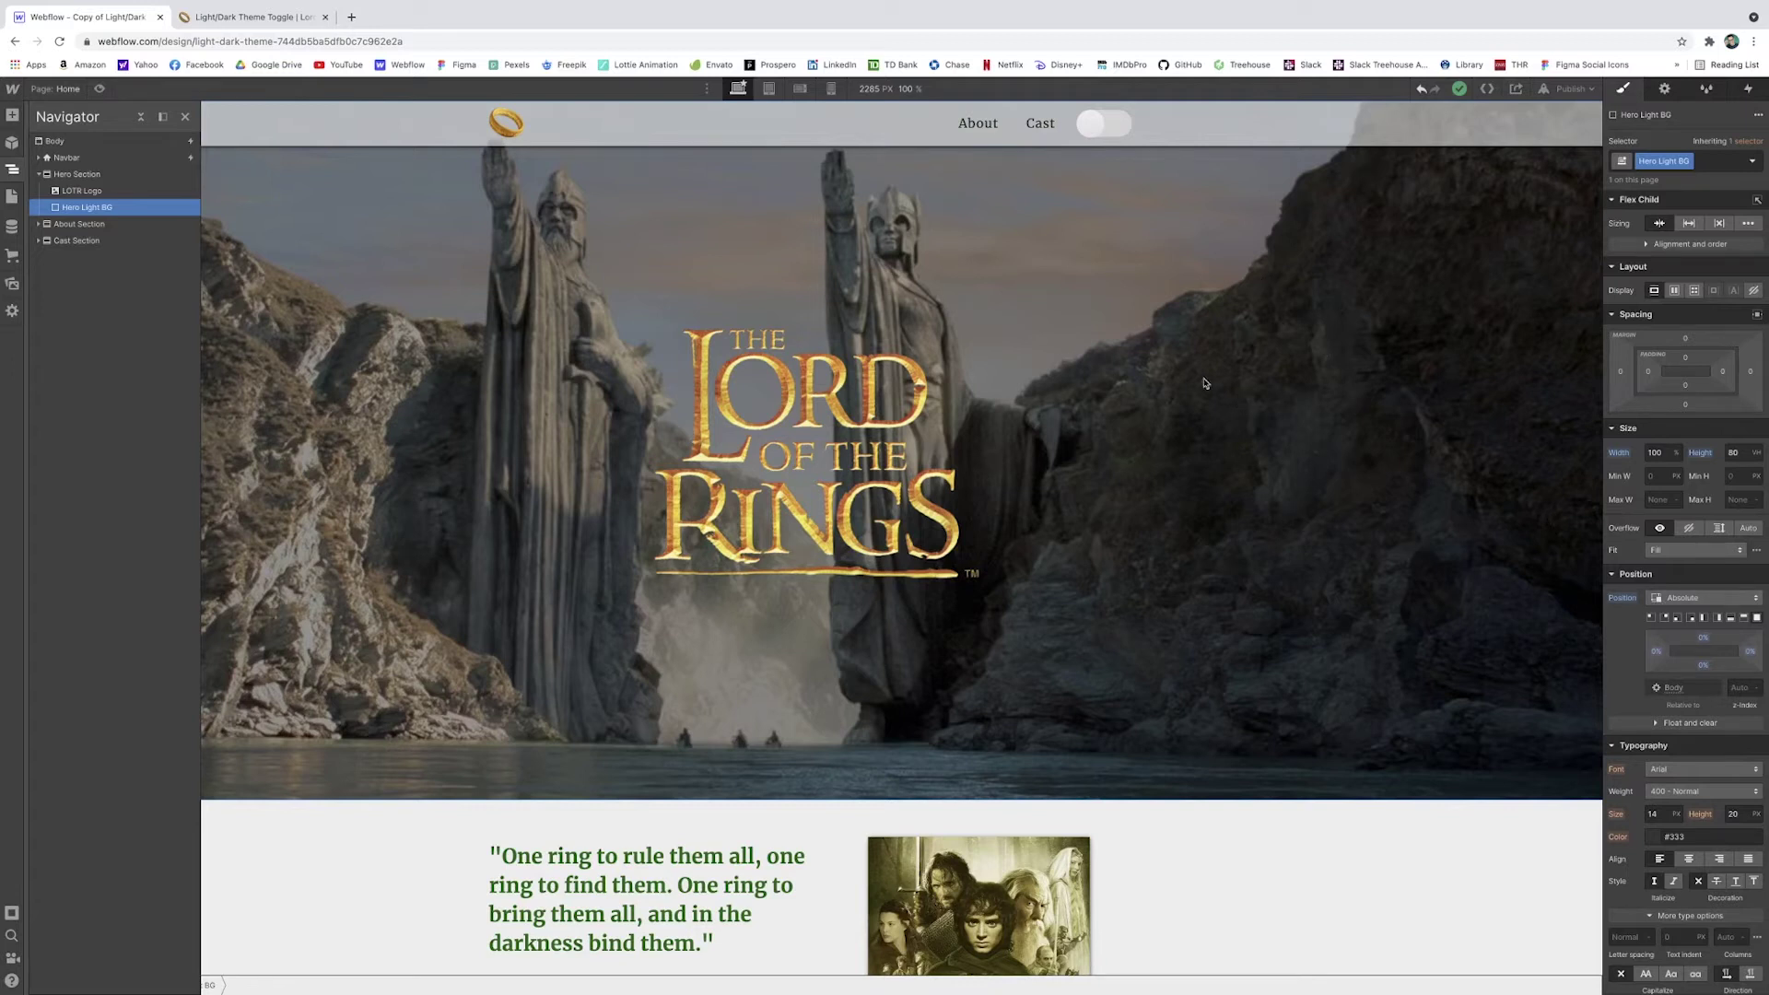
click(83, 174)
click(12, 115)
Drag a Div Block into the Hero Section and apply the 'Hero Dark BG' class
drag(52, 401, 1140, 301)
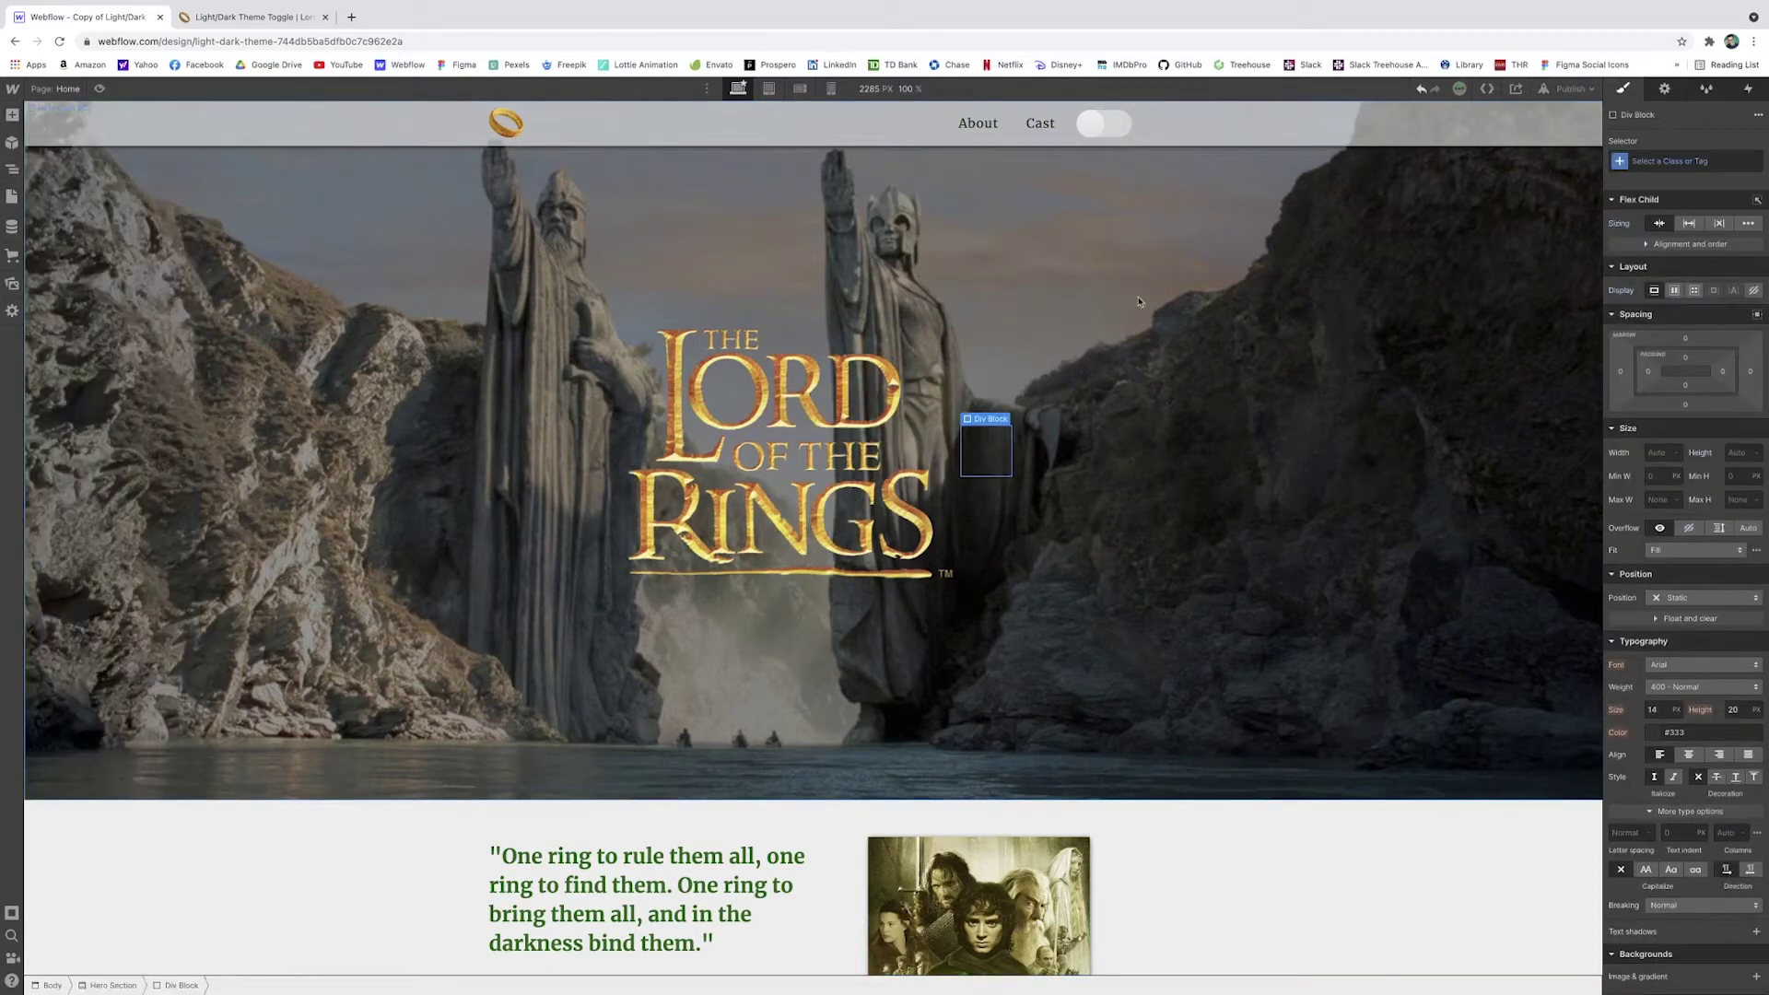
click(1678, 163)
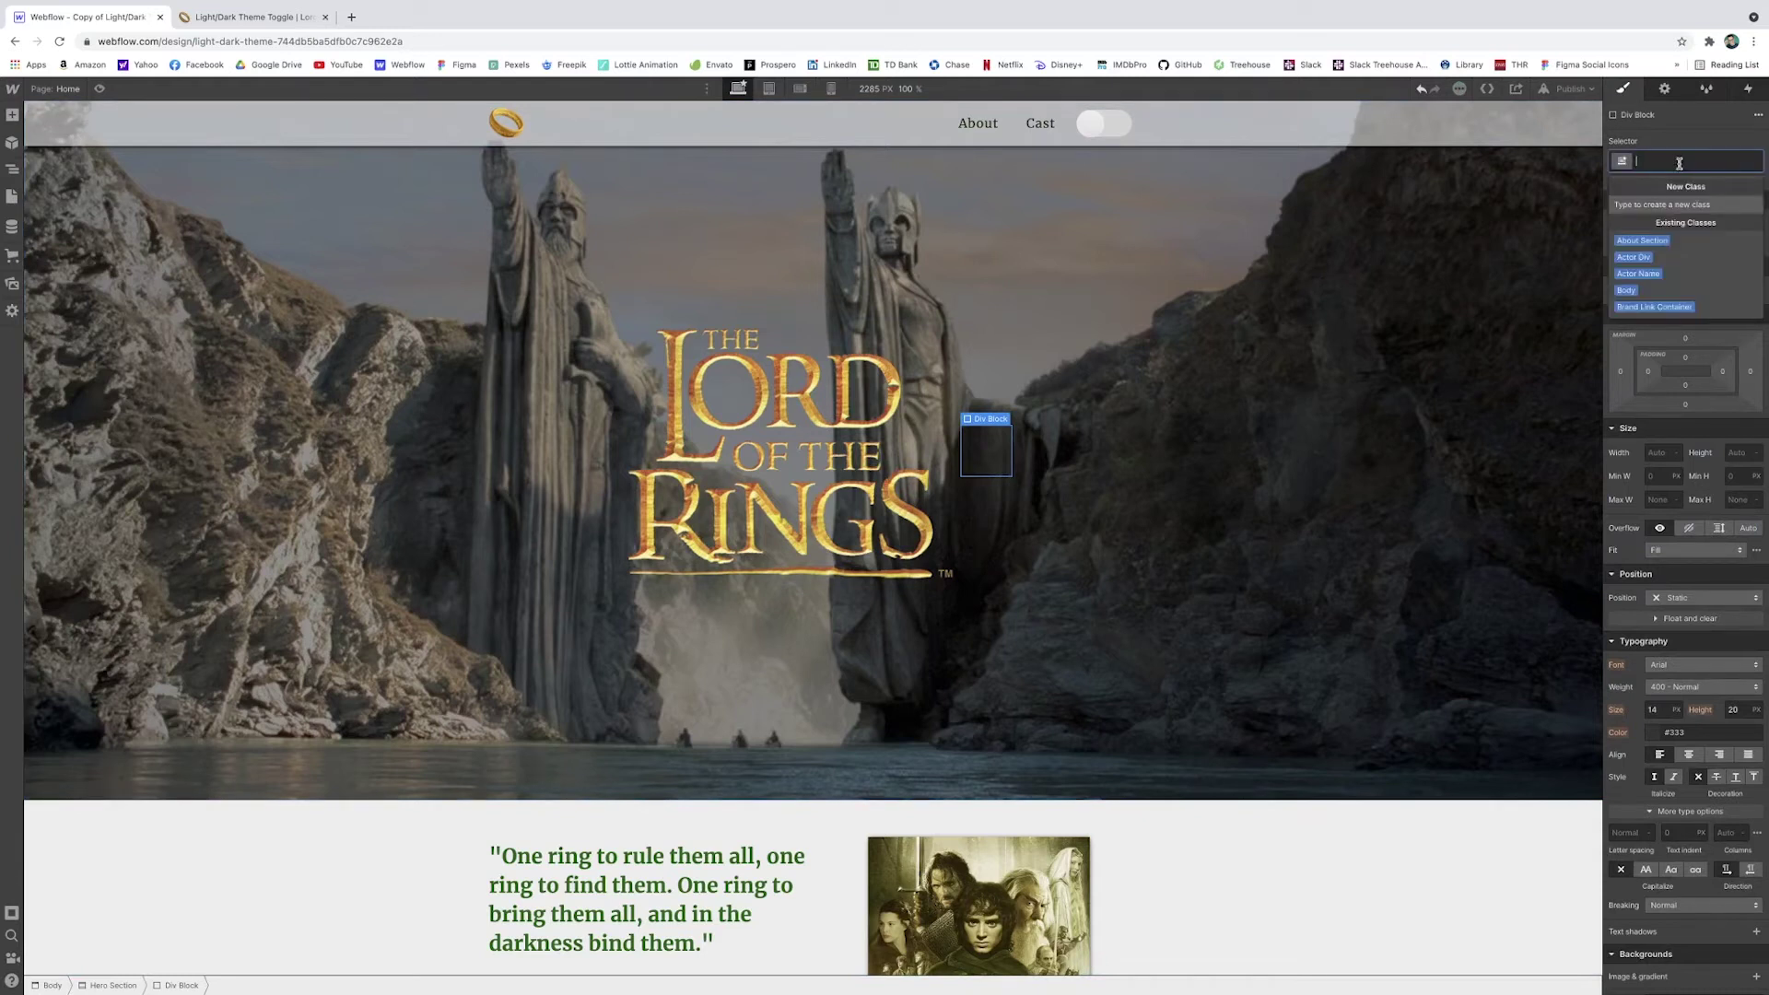
text(He)
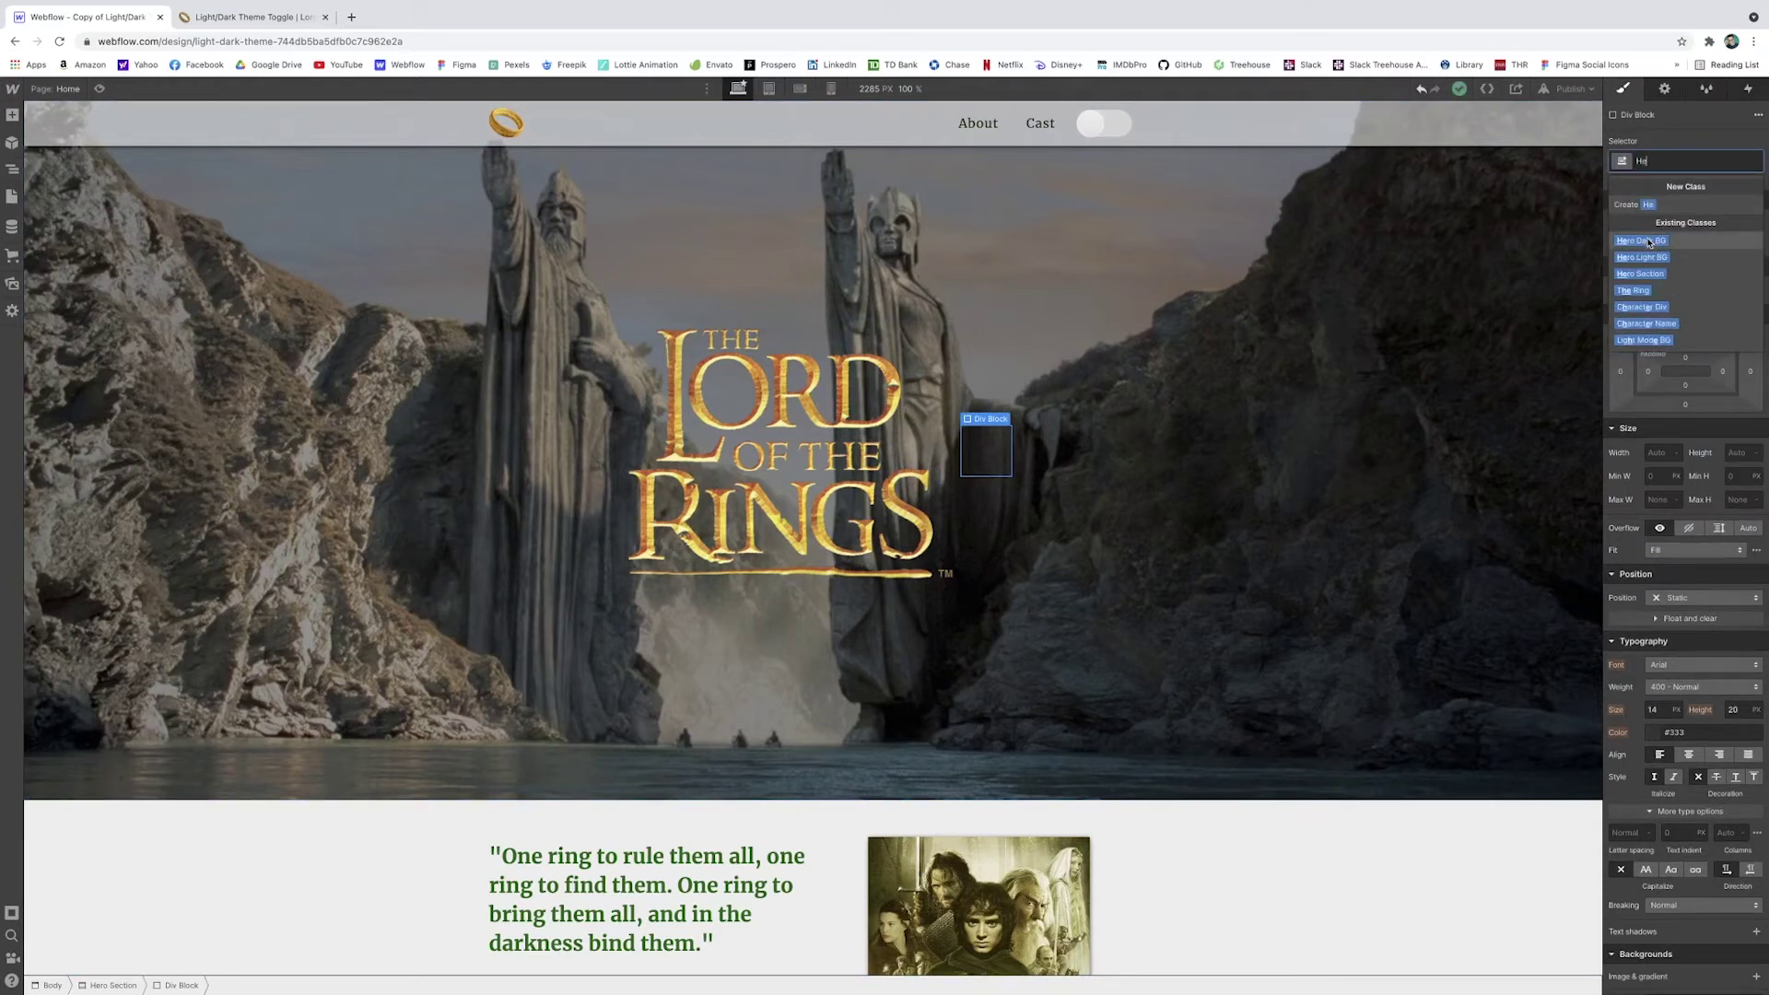
click(1650, 242)
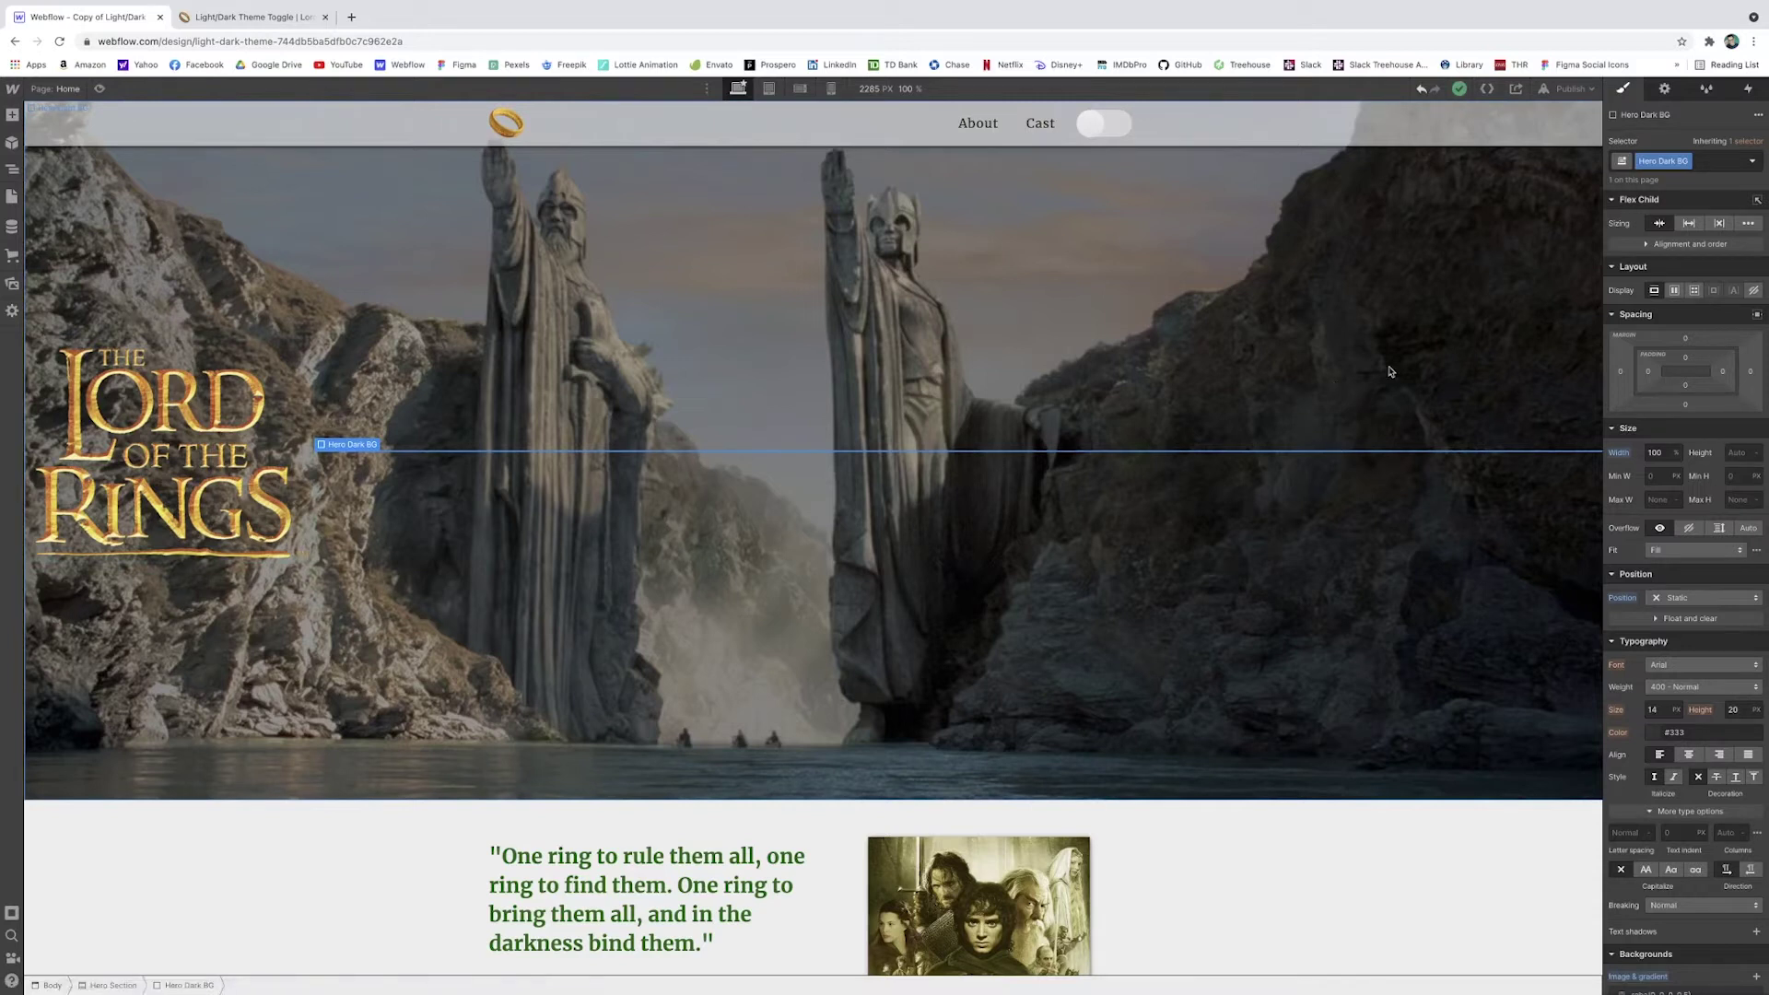
Position Hero Dark BG absolutely with the full-fill preset and set its height to 80vh
click(1703, 597)
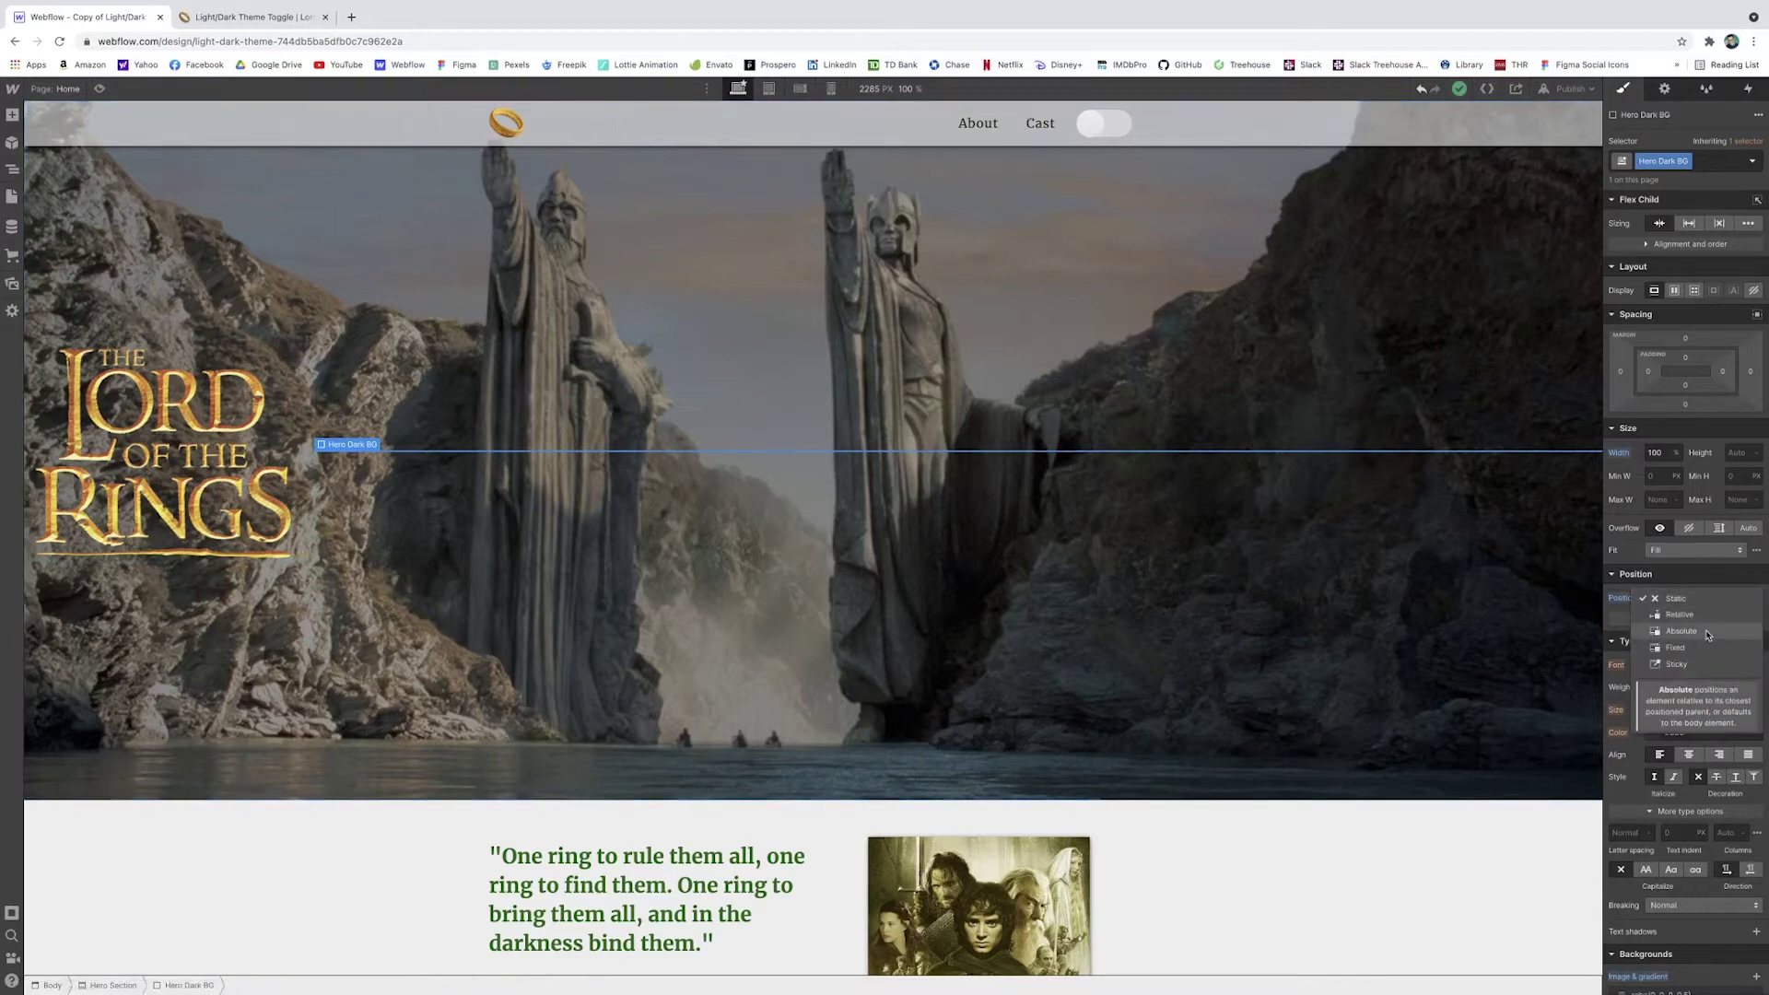
click(1708, 633)
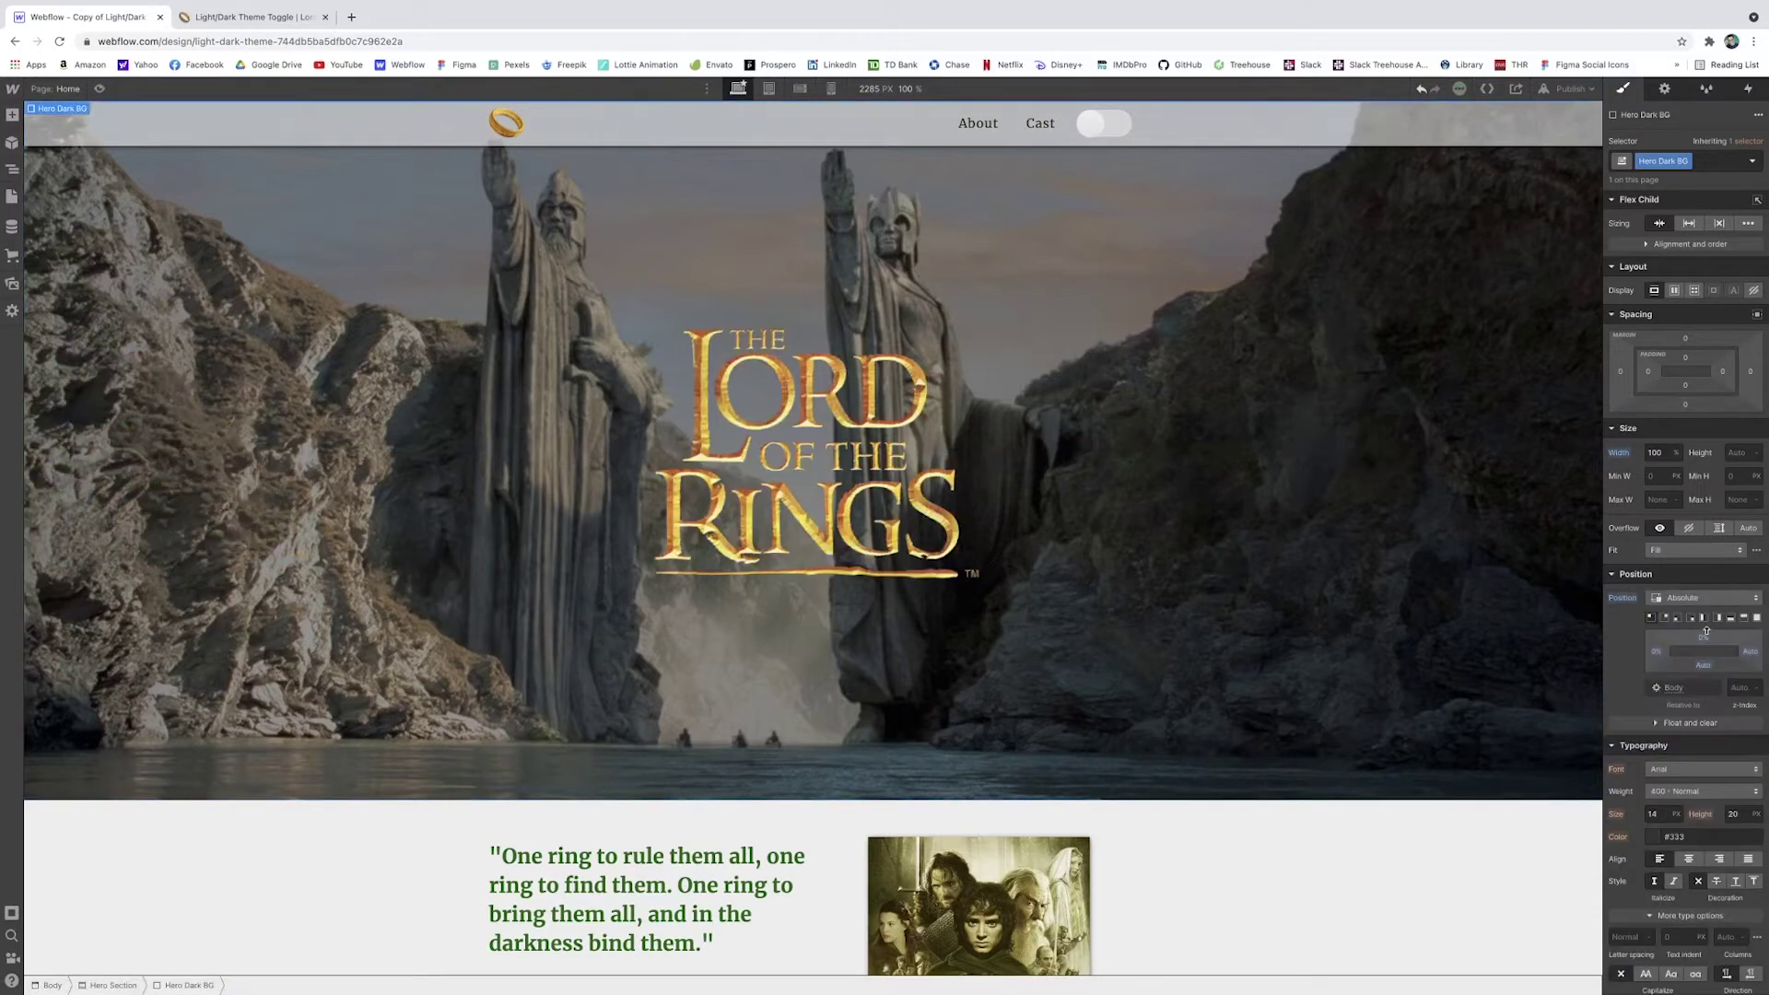
click(1755, 619)
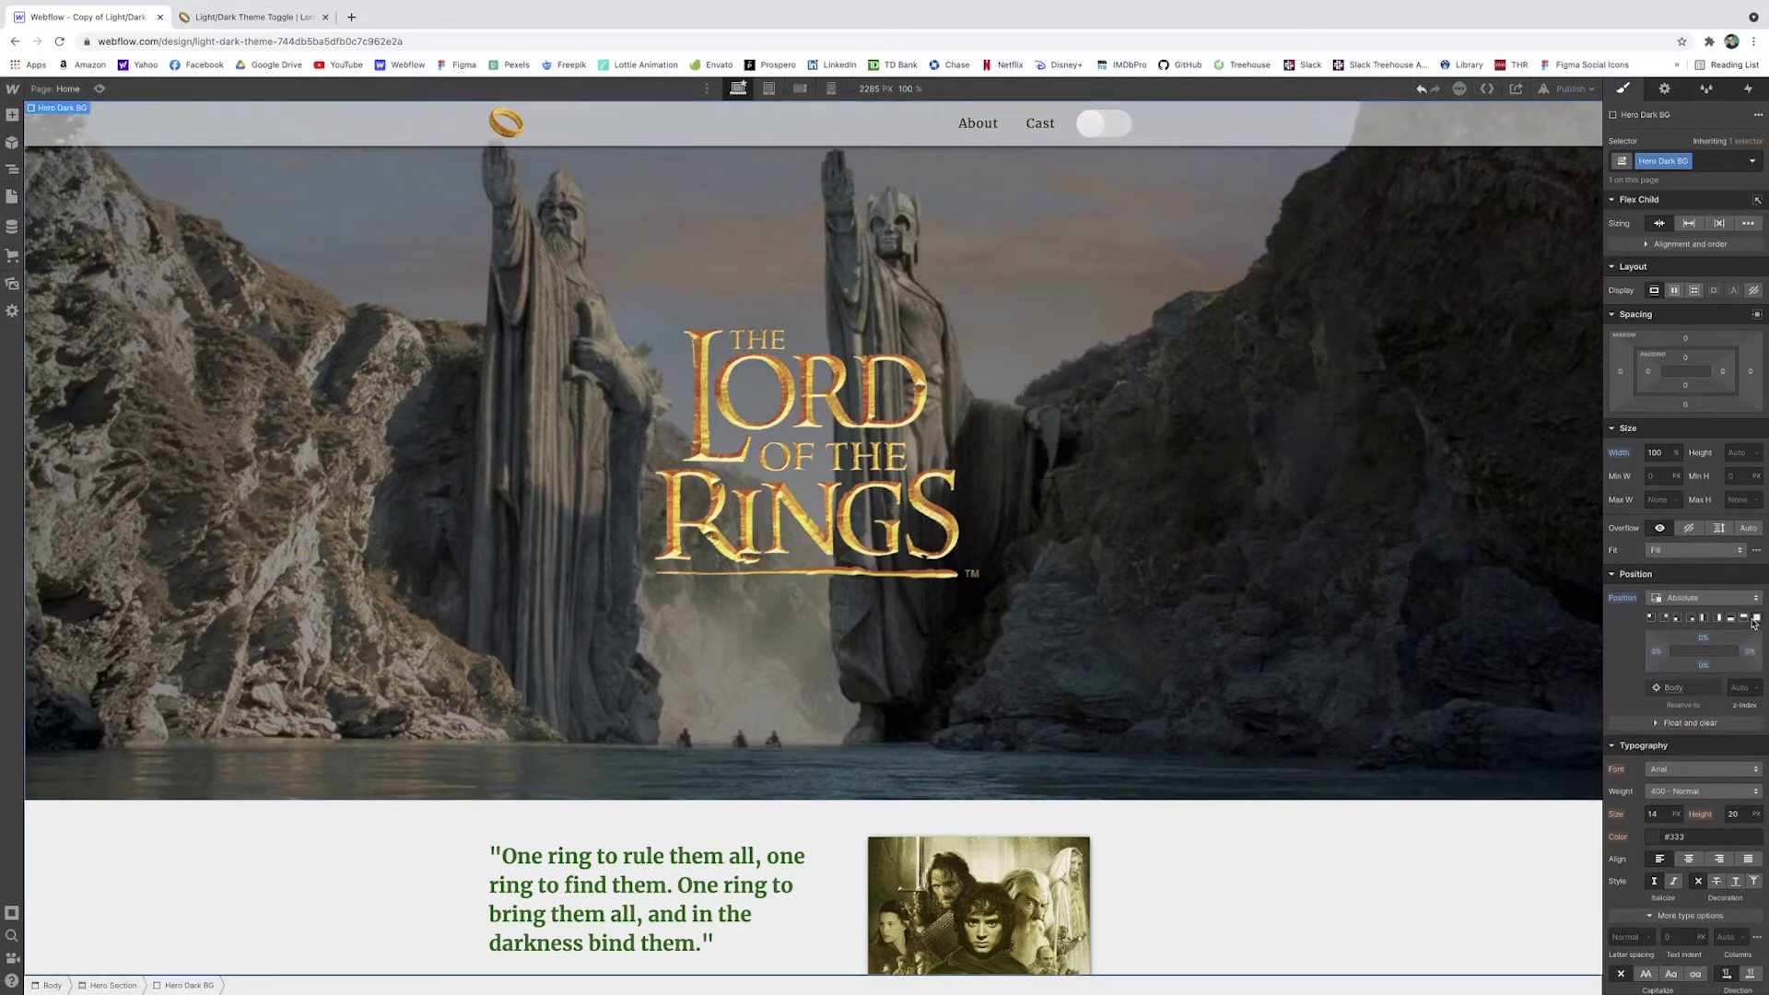
click(1737, 455)
text(80vh)
key(Return)
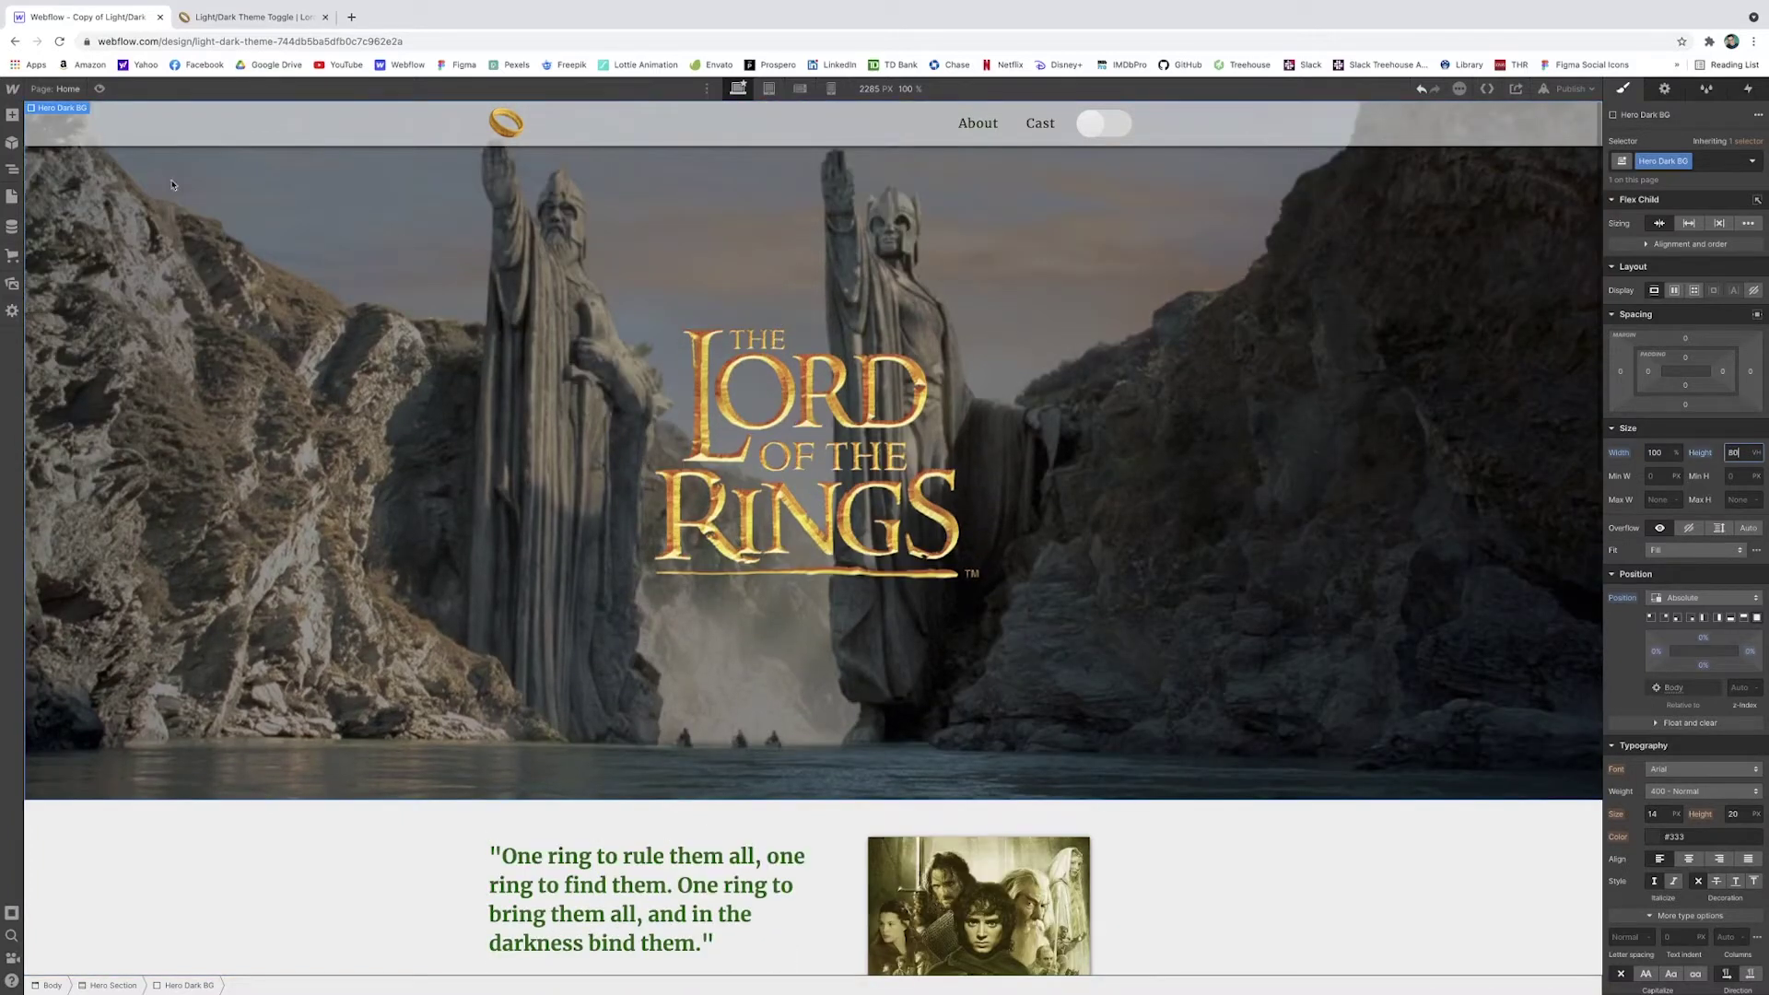
Give Hero Dark BG a Mordor.jpg background image sized to Cover
click(12, 170)
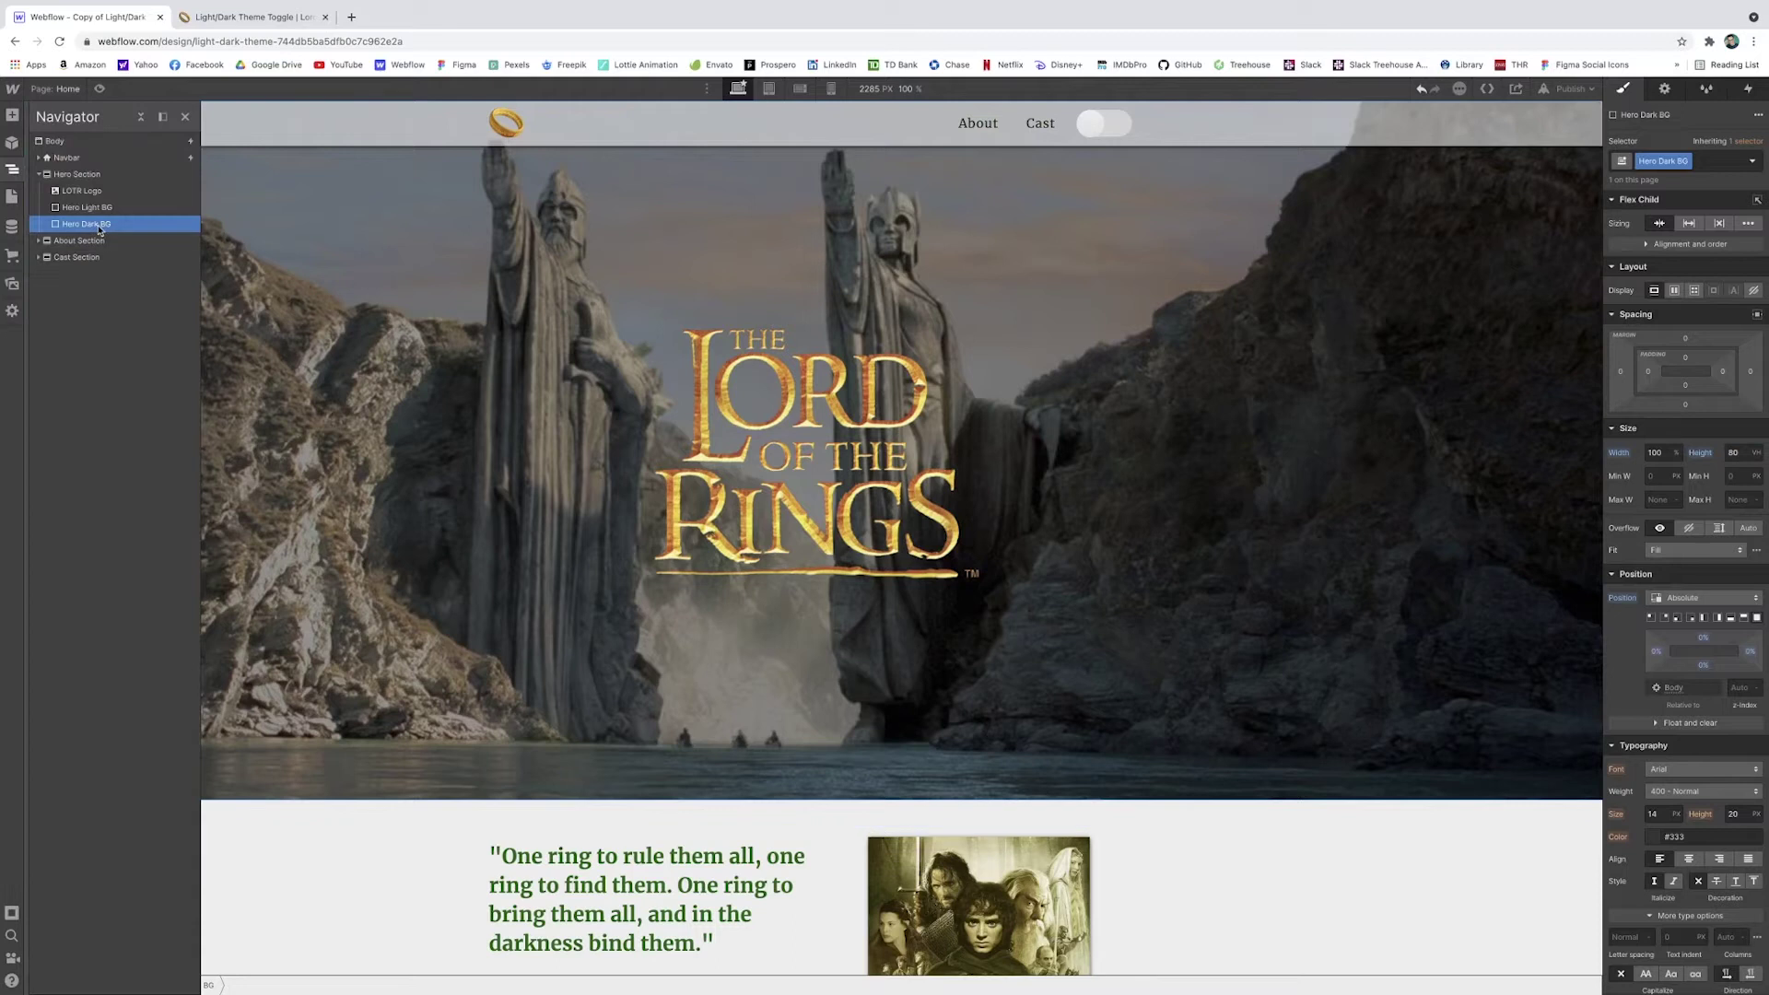
click(749, 284)
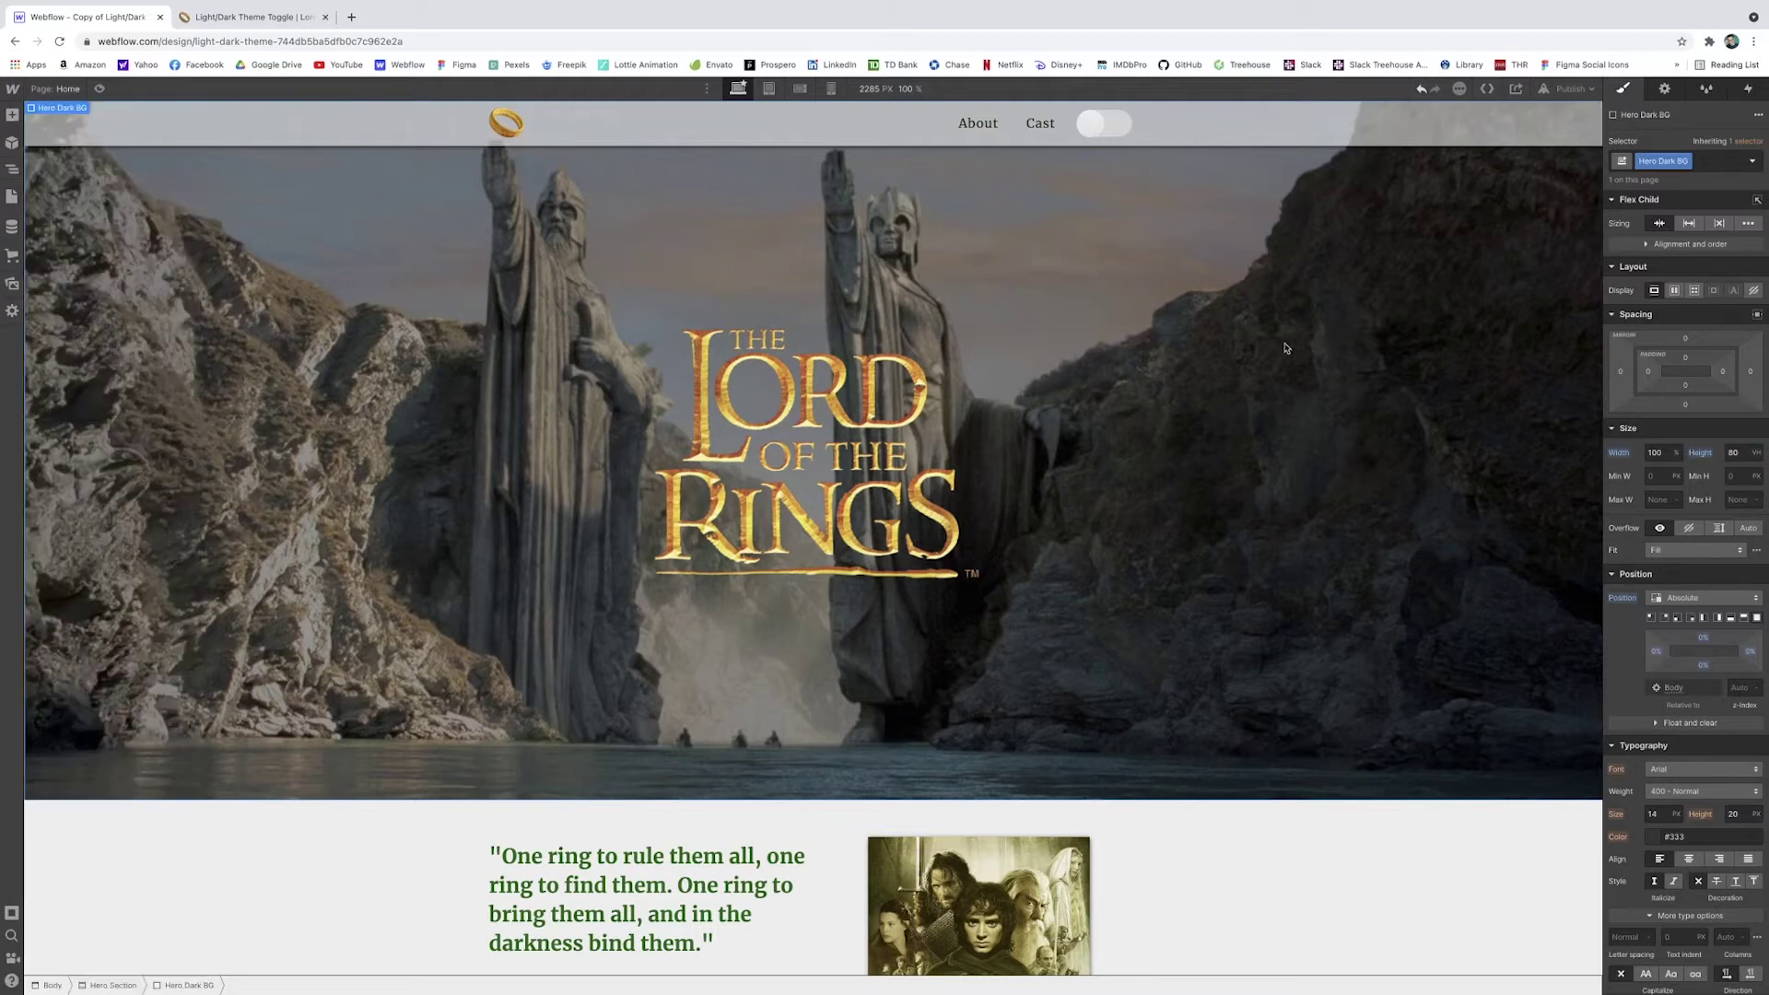
scroll(1702, 474, down, 5)
scroll(1703, 474, up, 1)
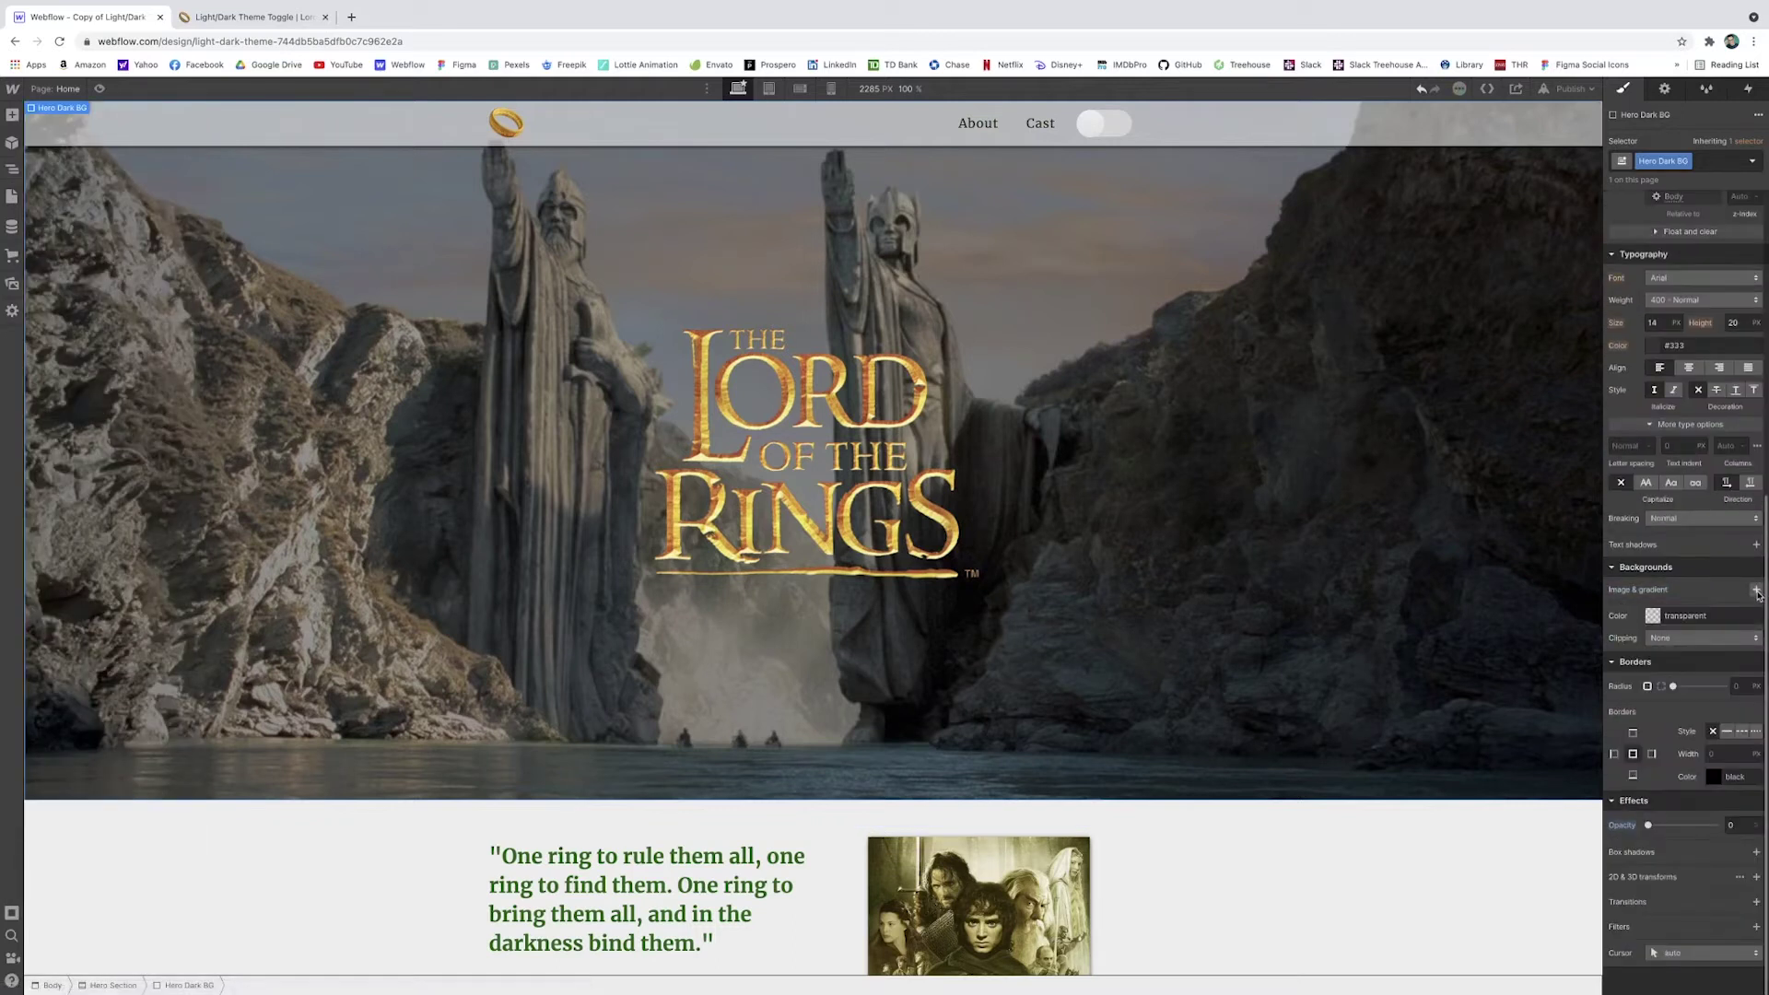
click(1756, 589)
click(1693, 692)
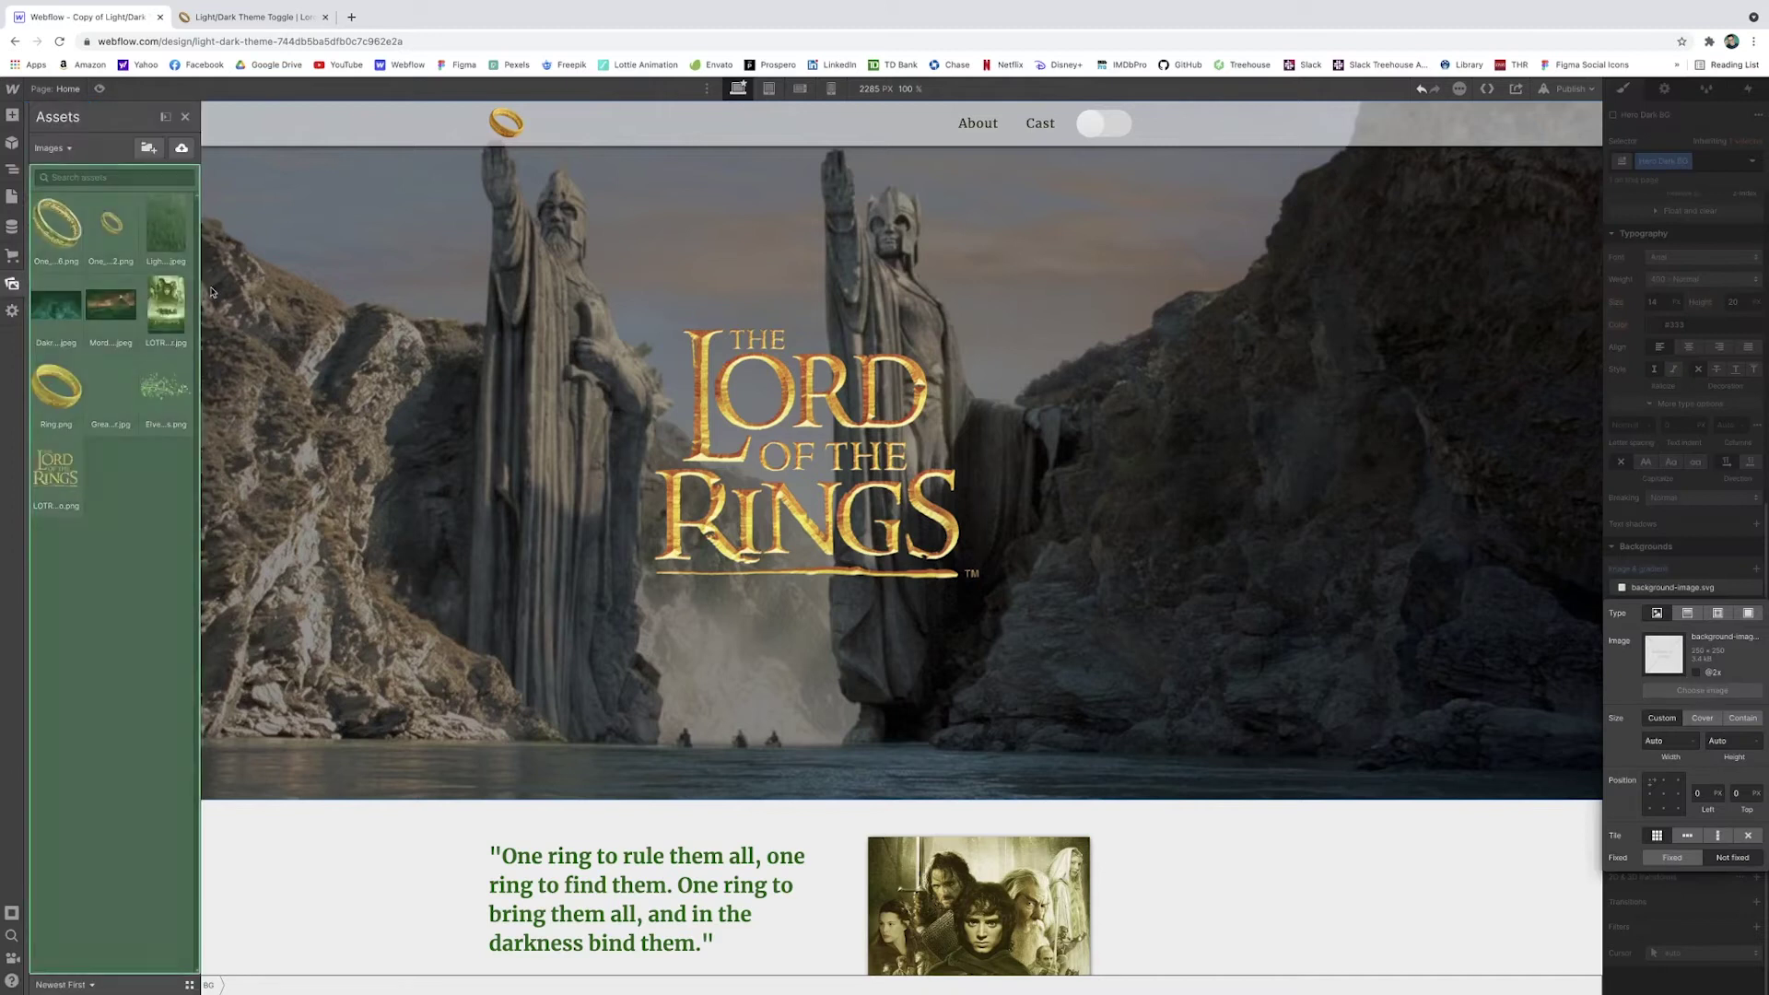
click(59, 296)
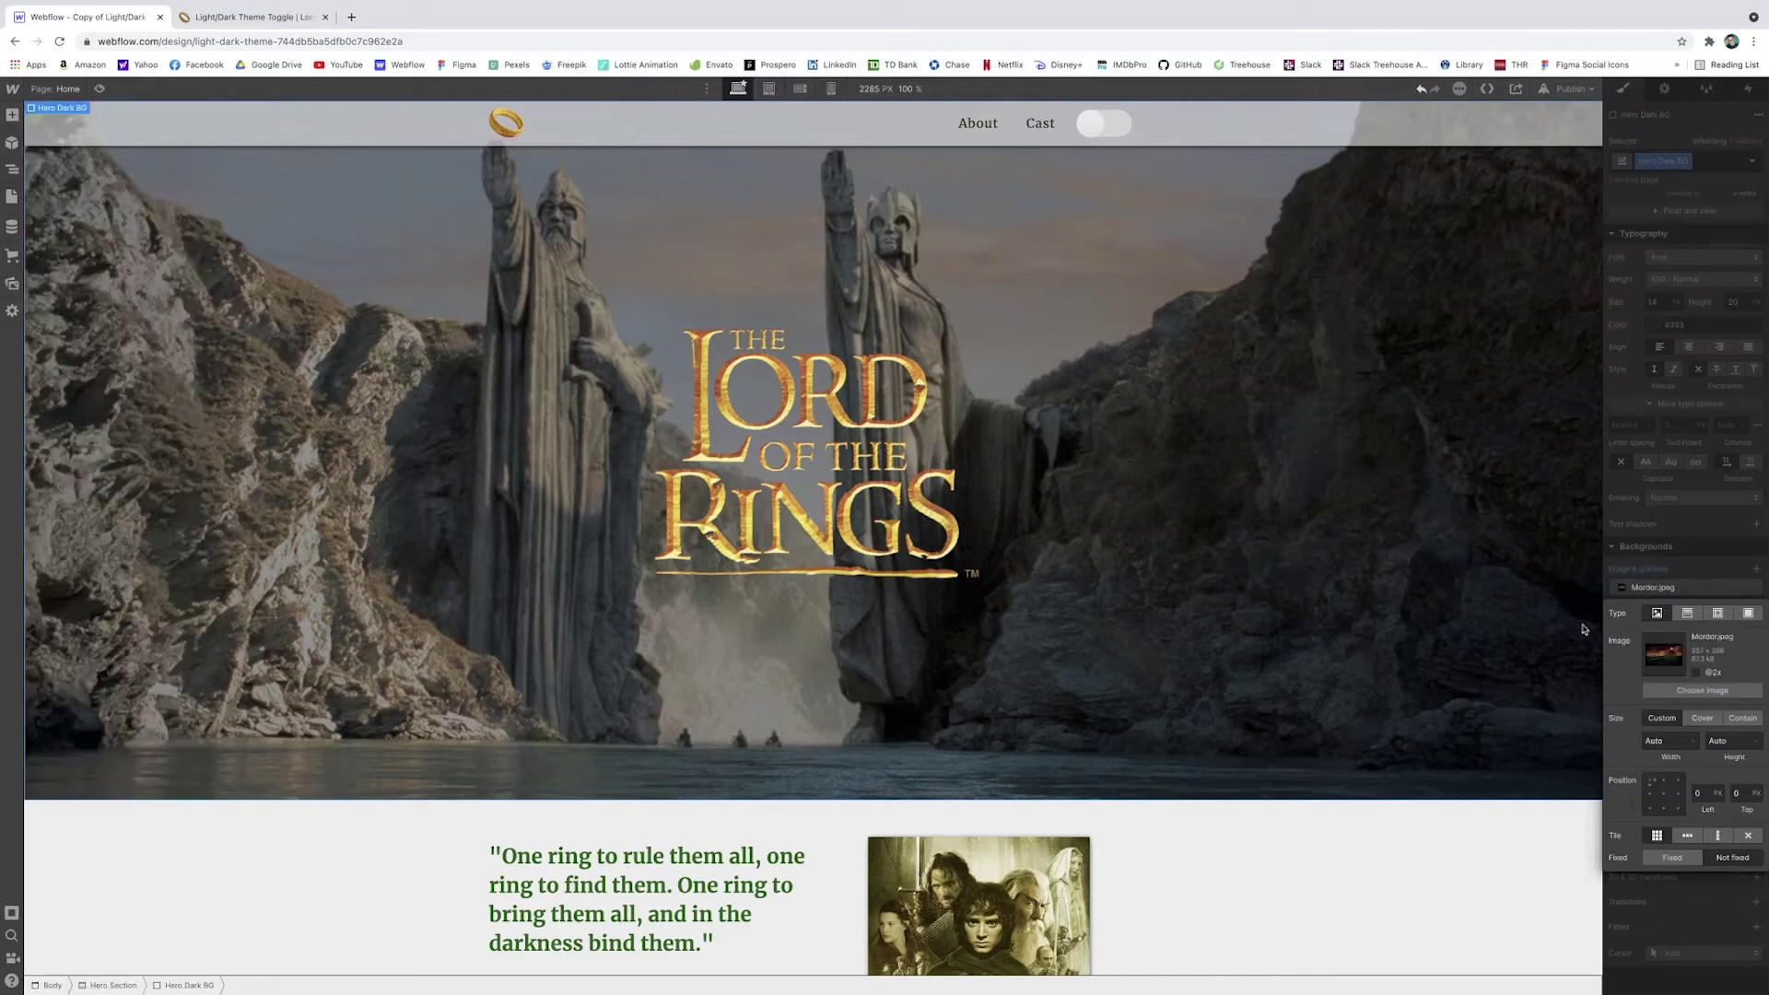
click(1701, 718)
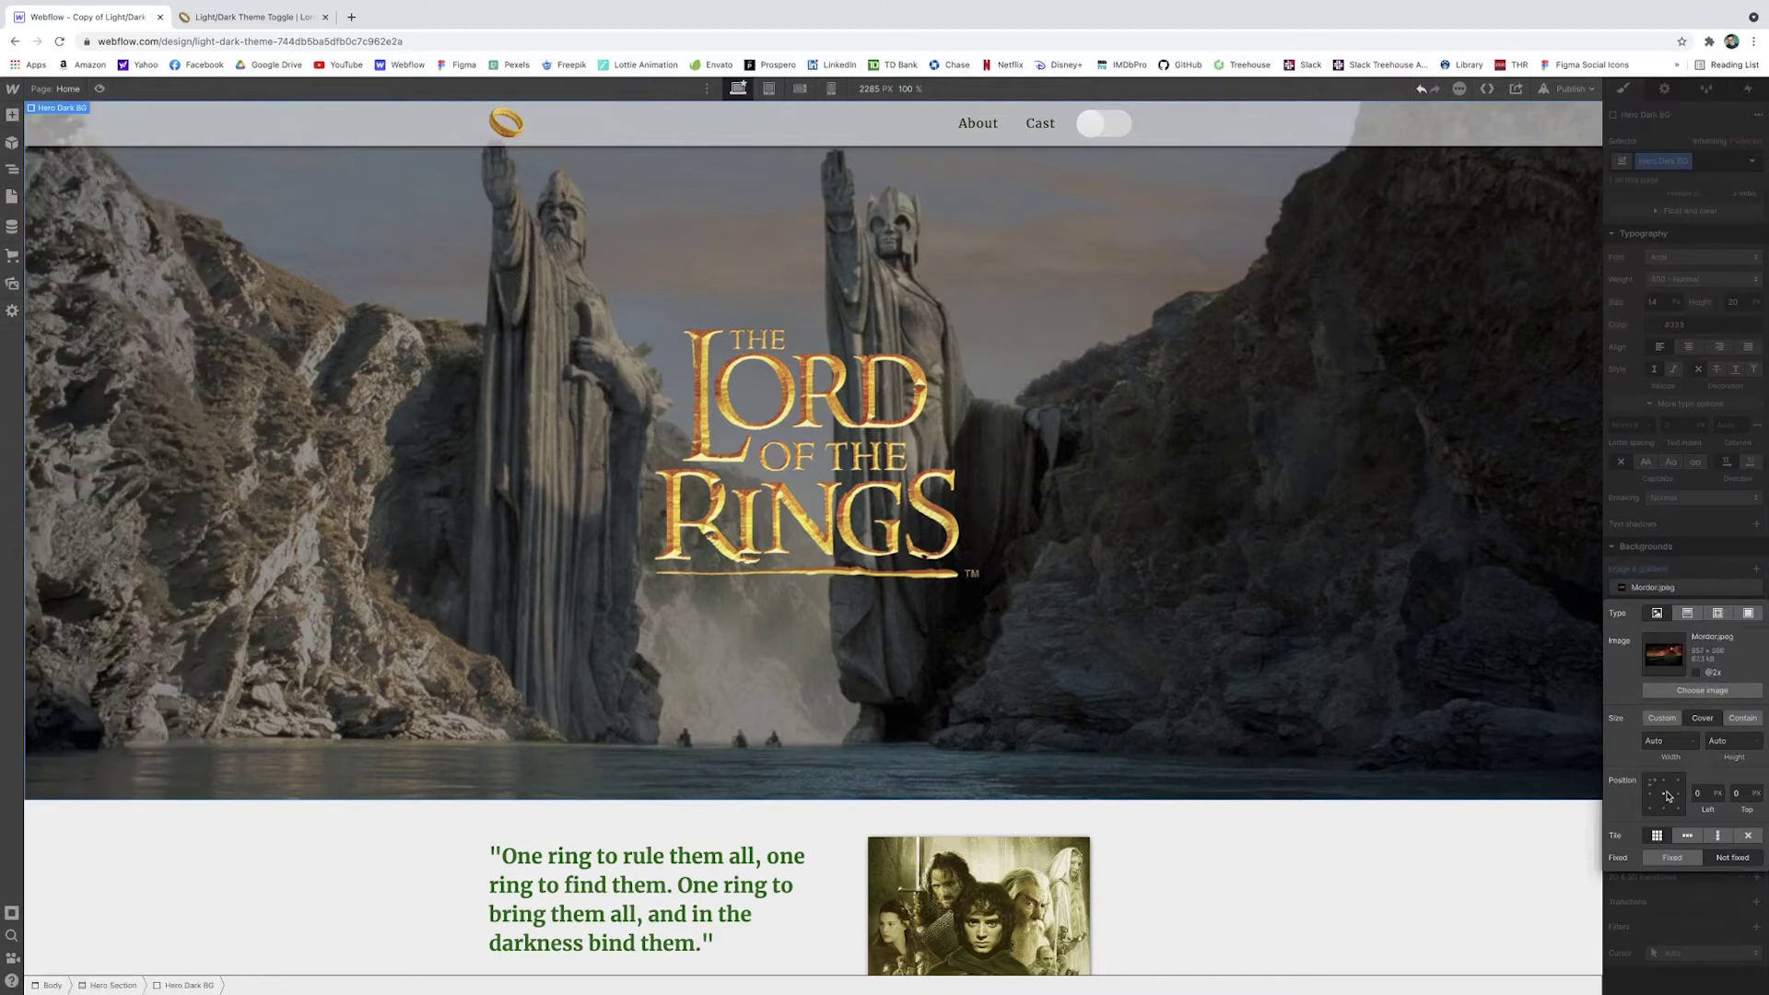
click(1706, 588)
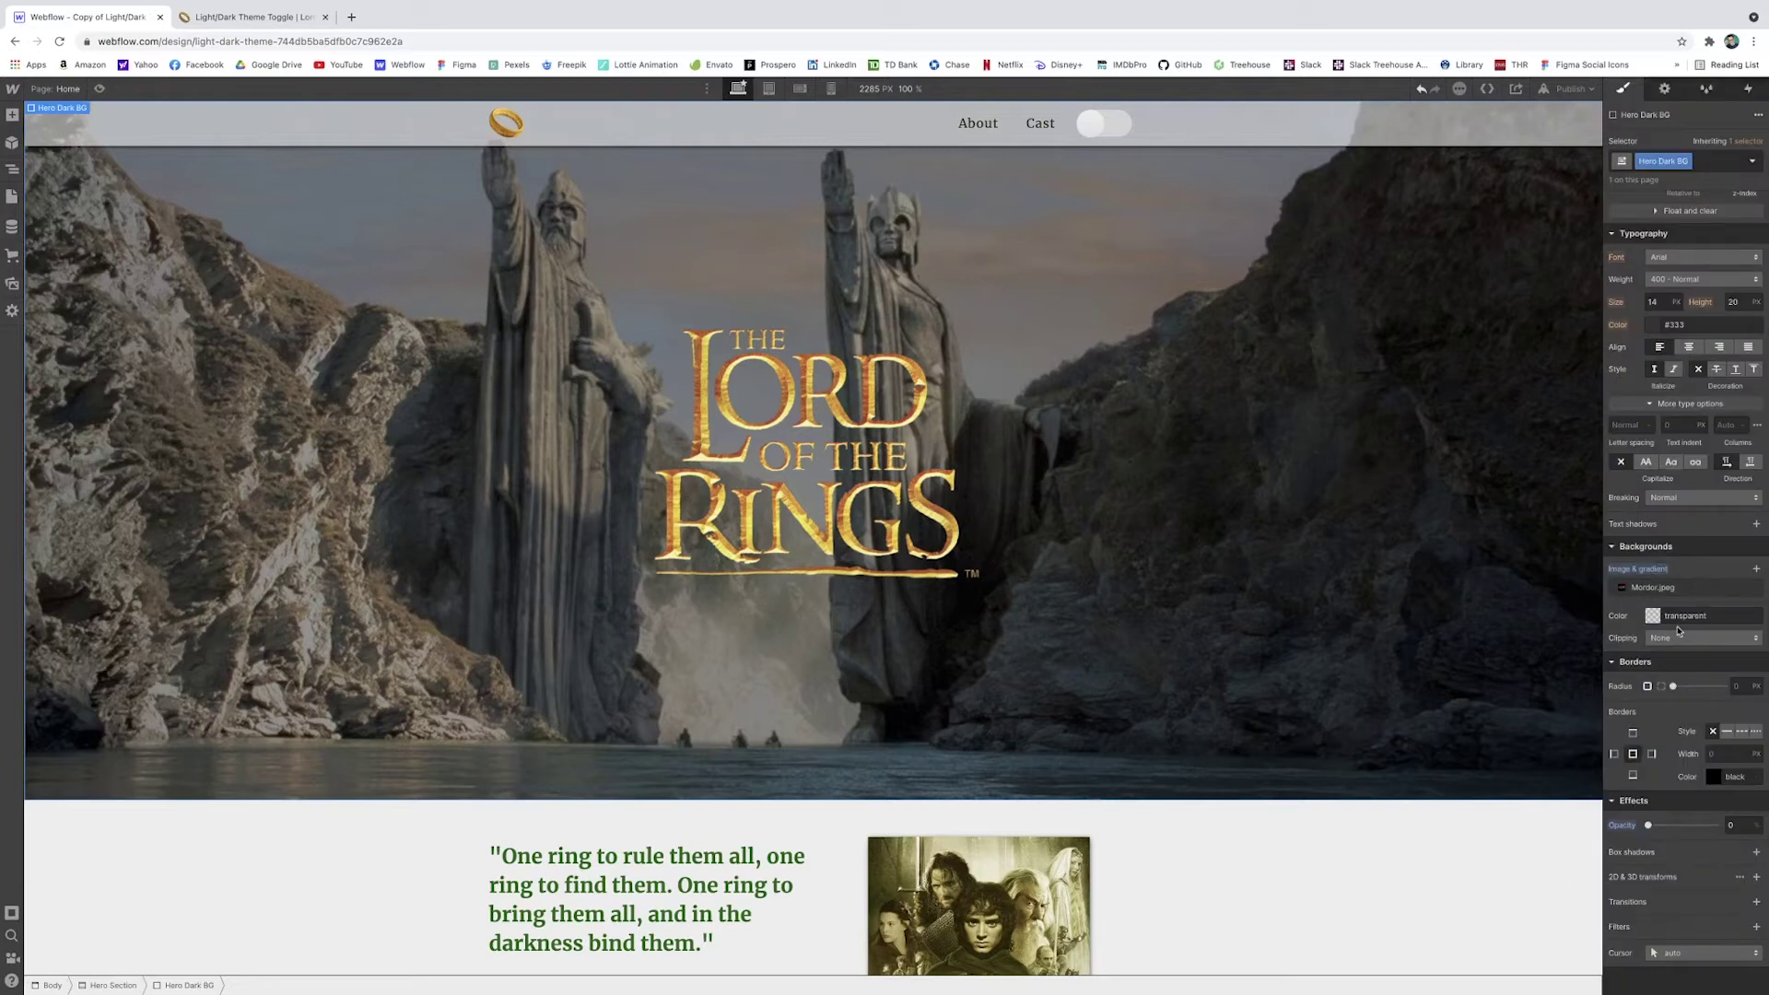
Preview it at full opacity and add a half-transparent black rgba(0,0,0,0.5) colour overlay
drag(1649, 826, 1765, 826)
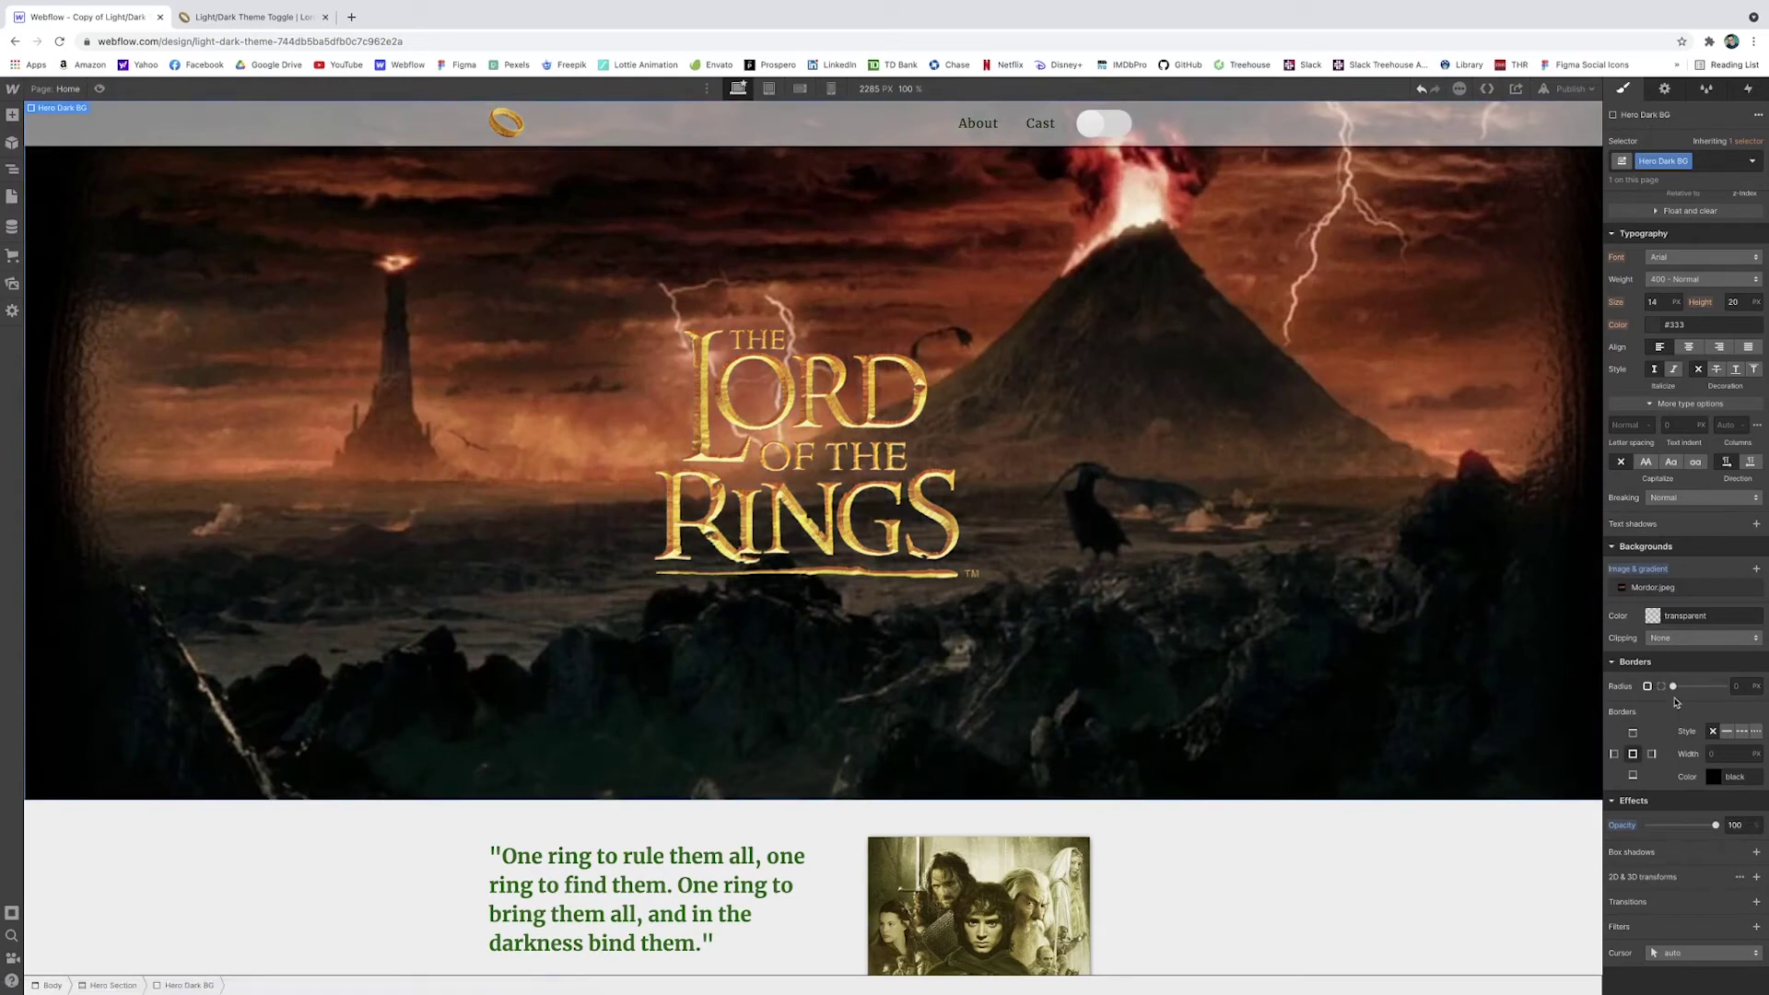
click(1758, 572)
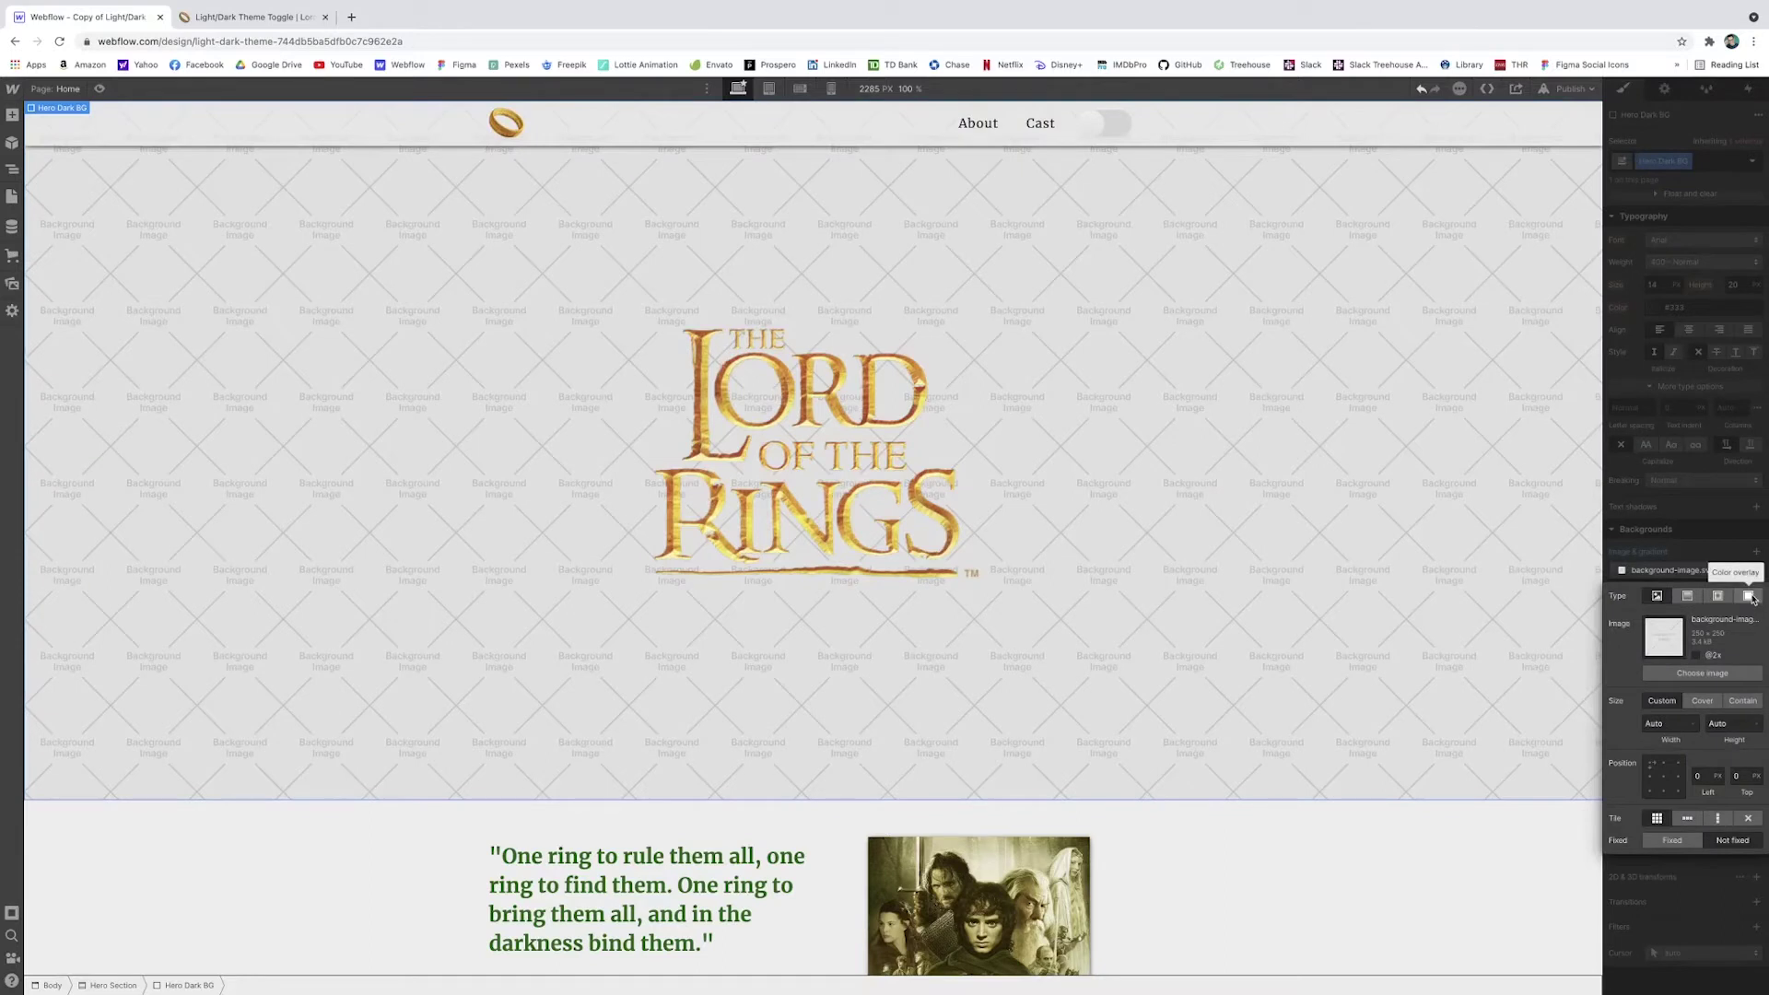
click(1750, 596)
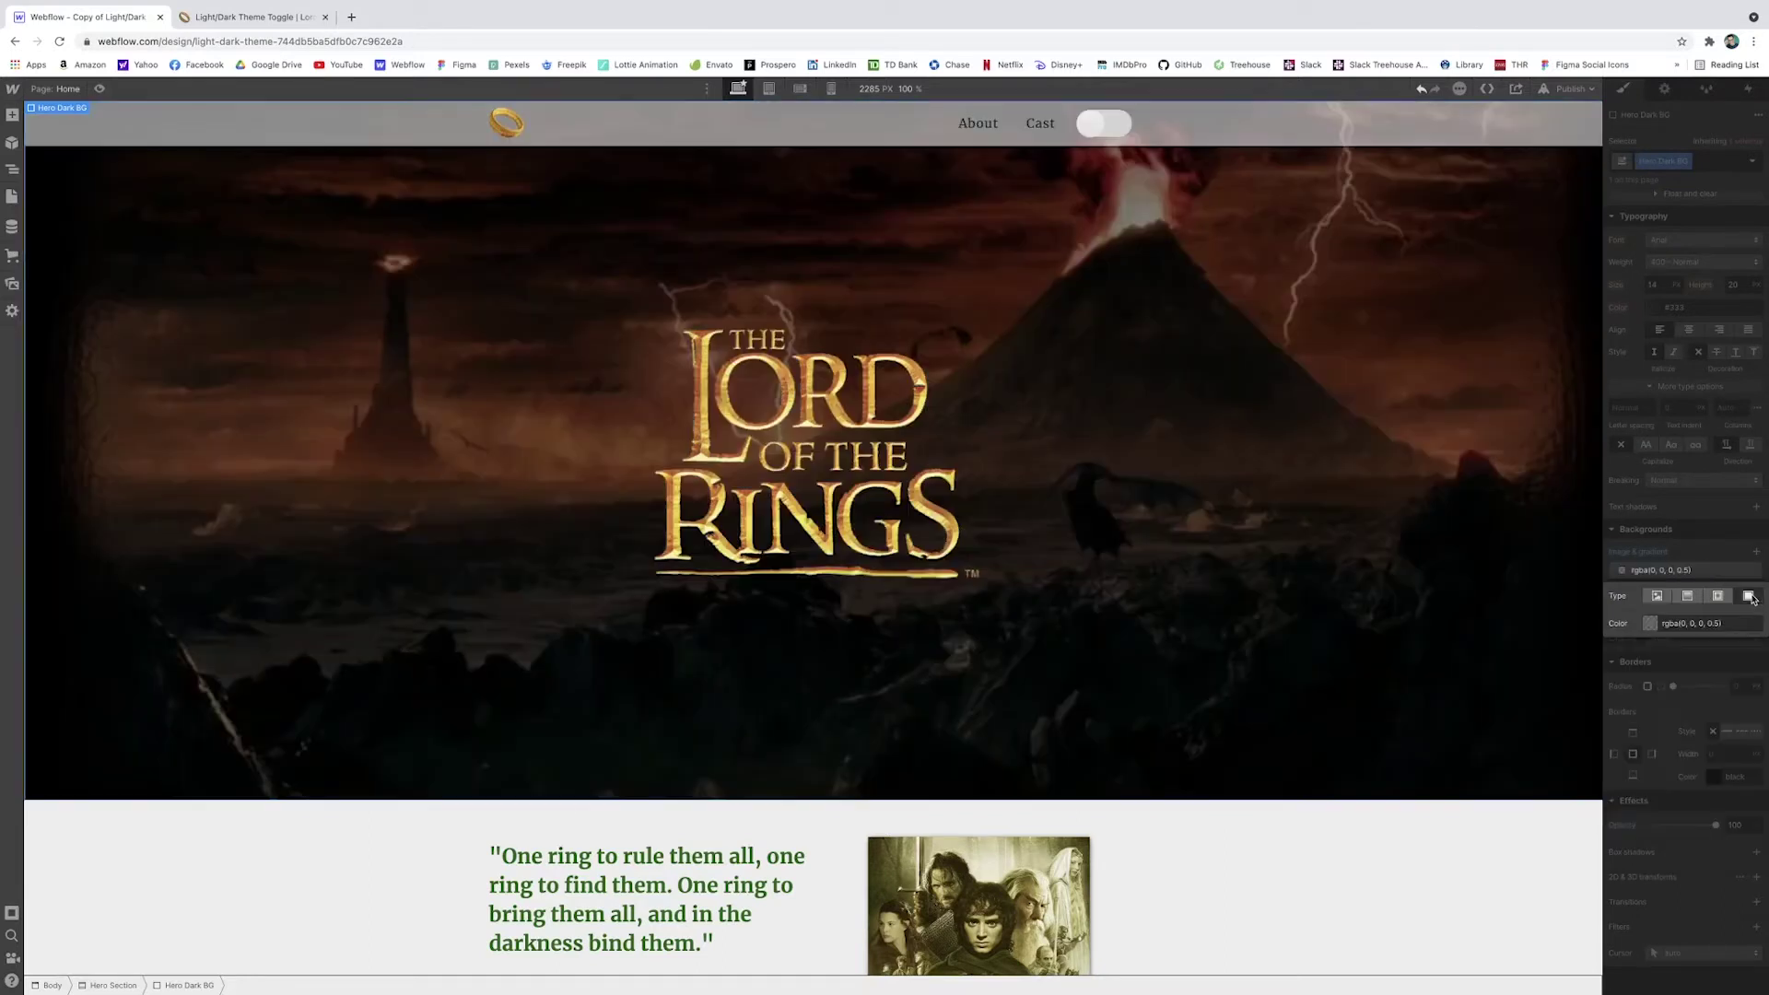
click(1411, 530)
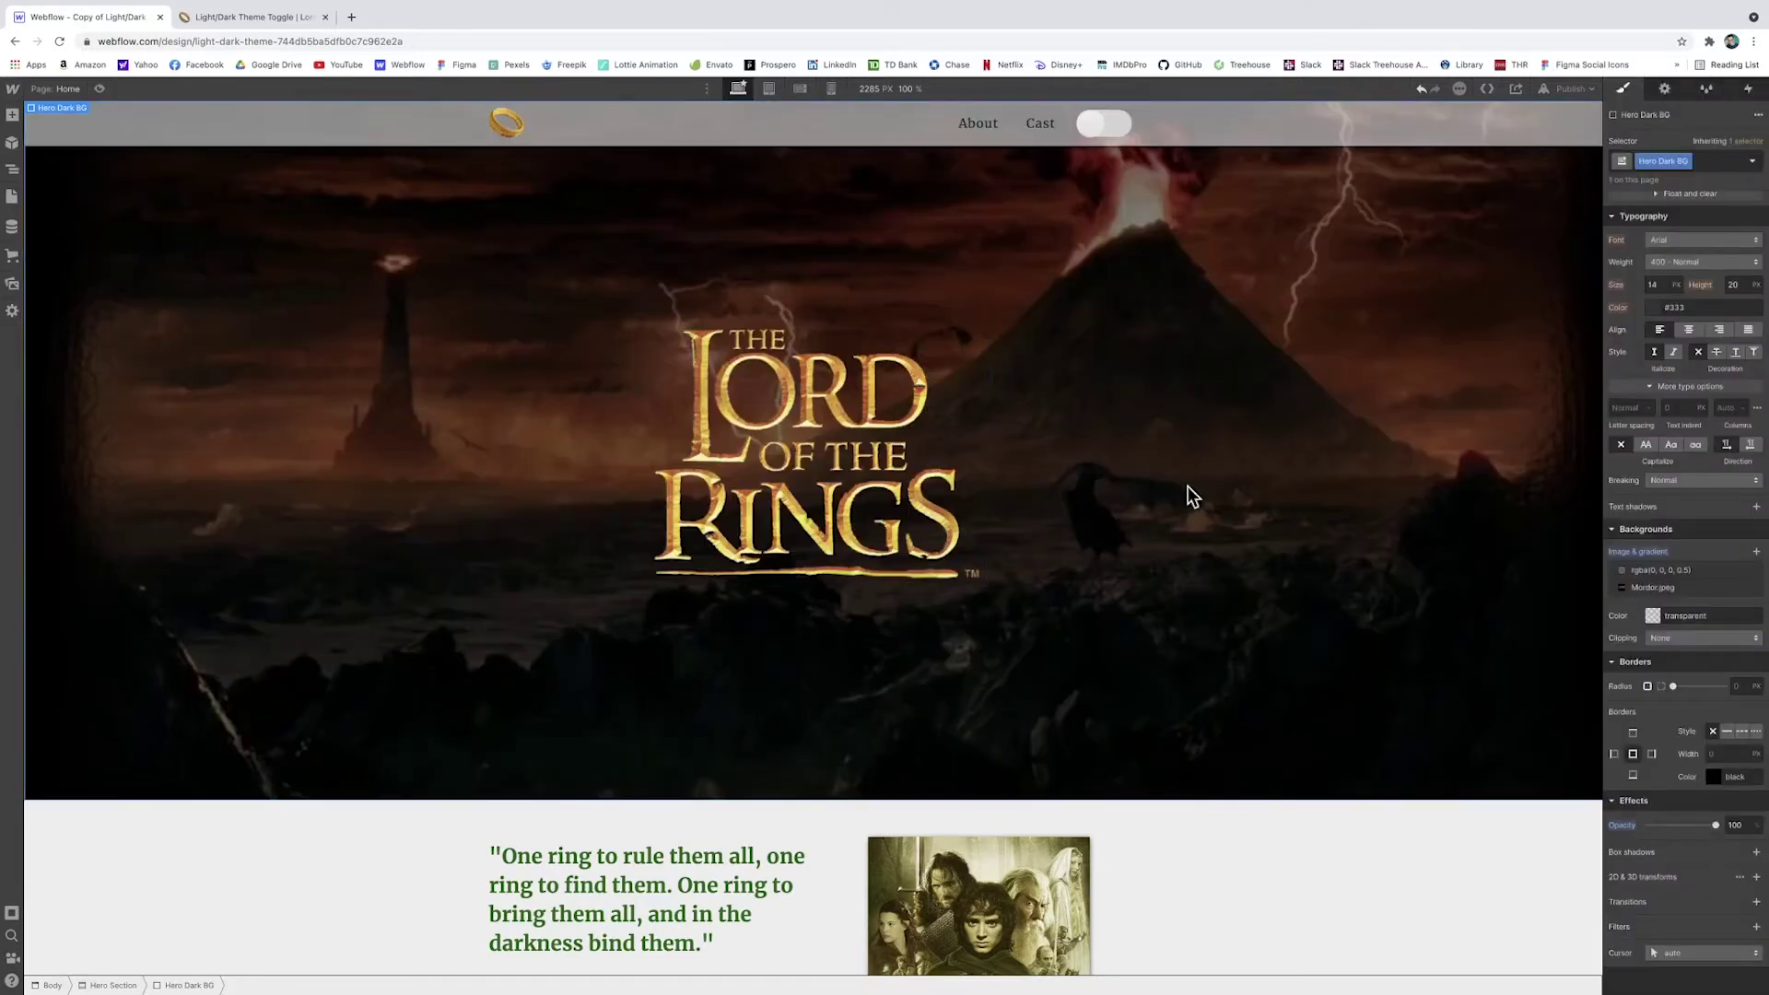
key(Escape)
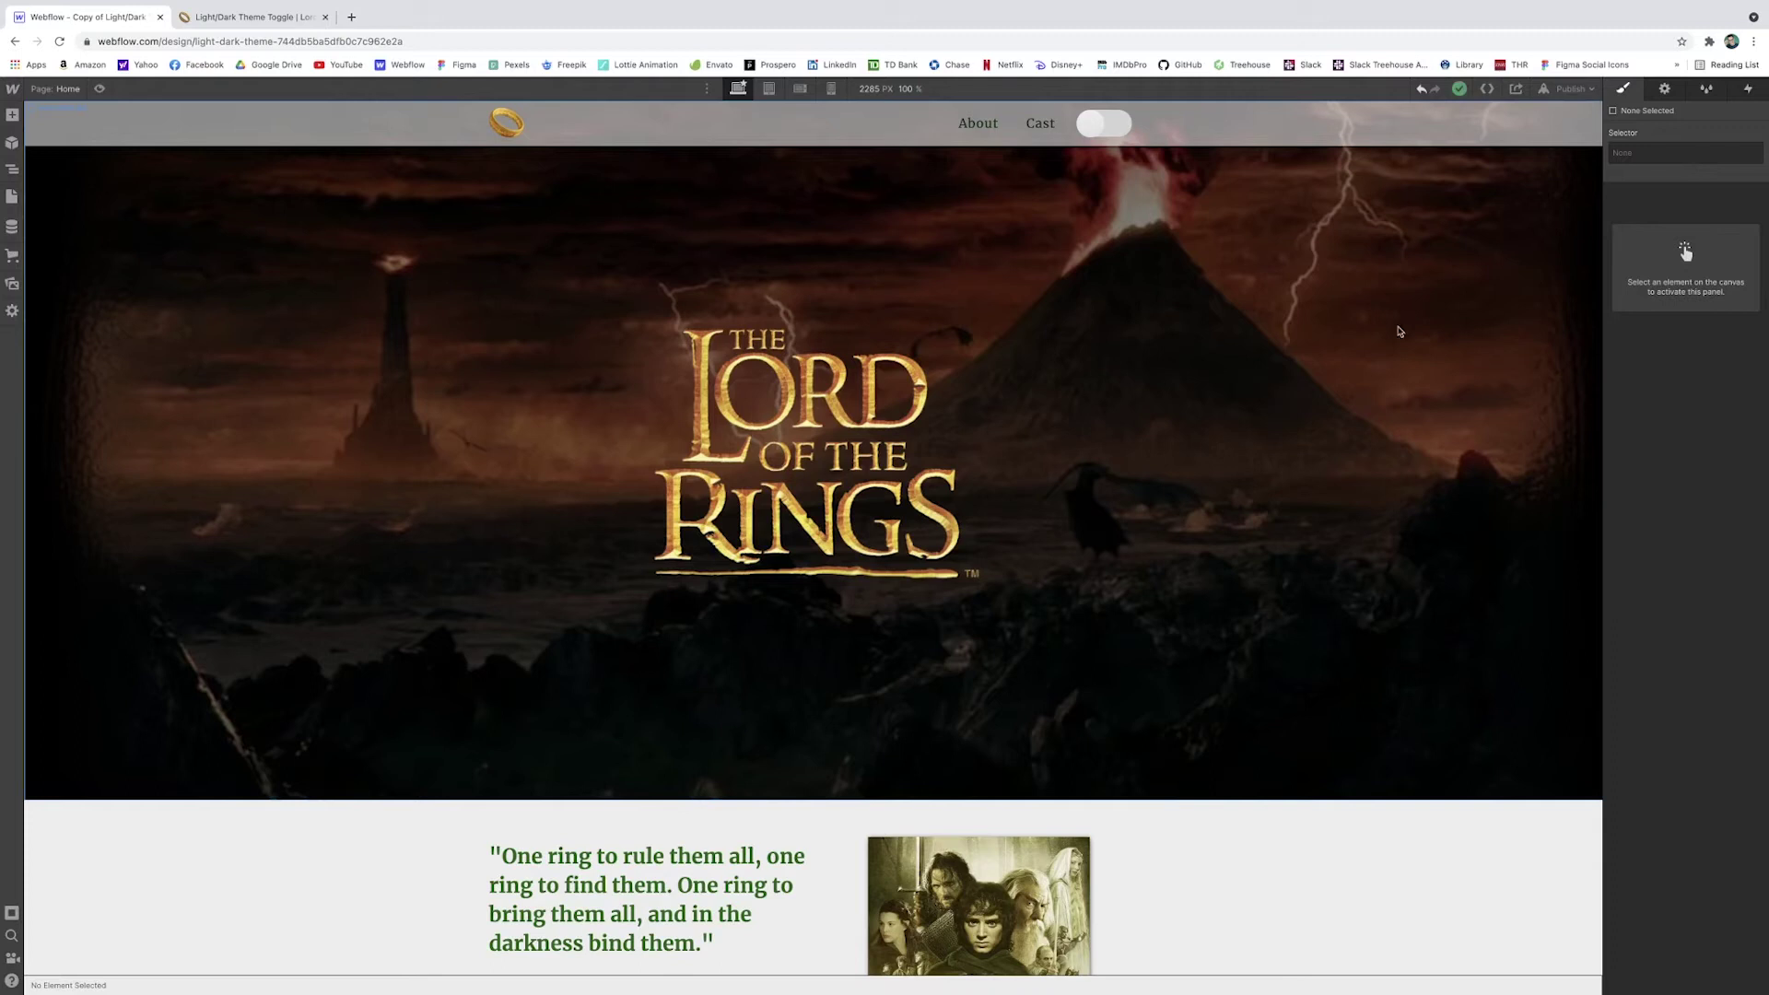
Reselect Hero Dark BG and set its opacity to 0
click(1408, 387)
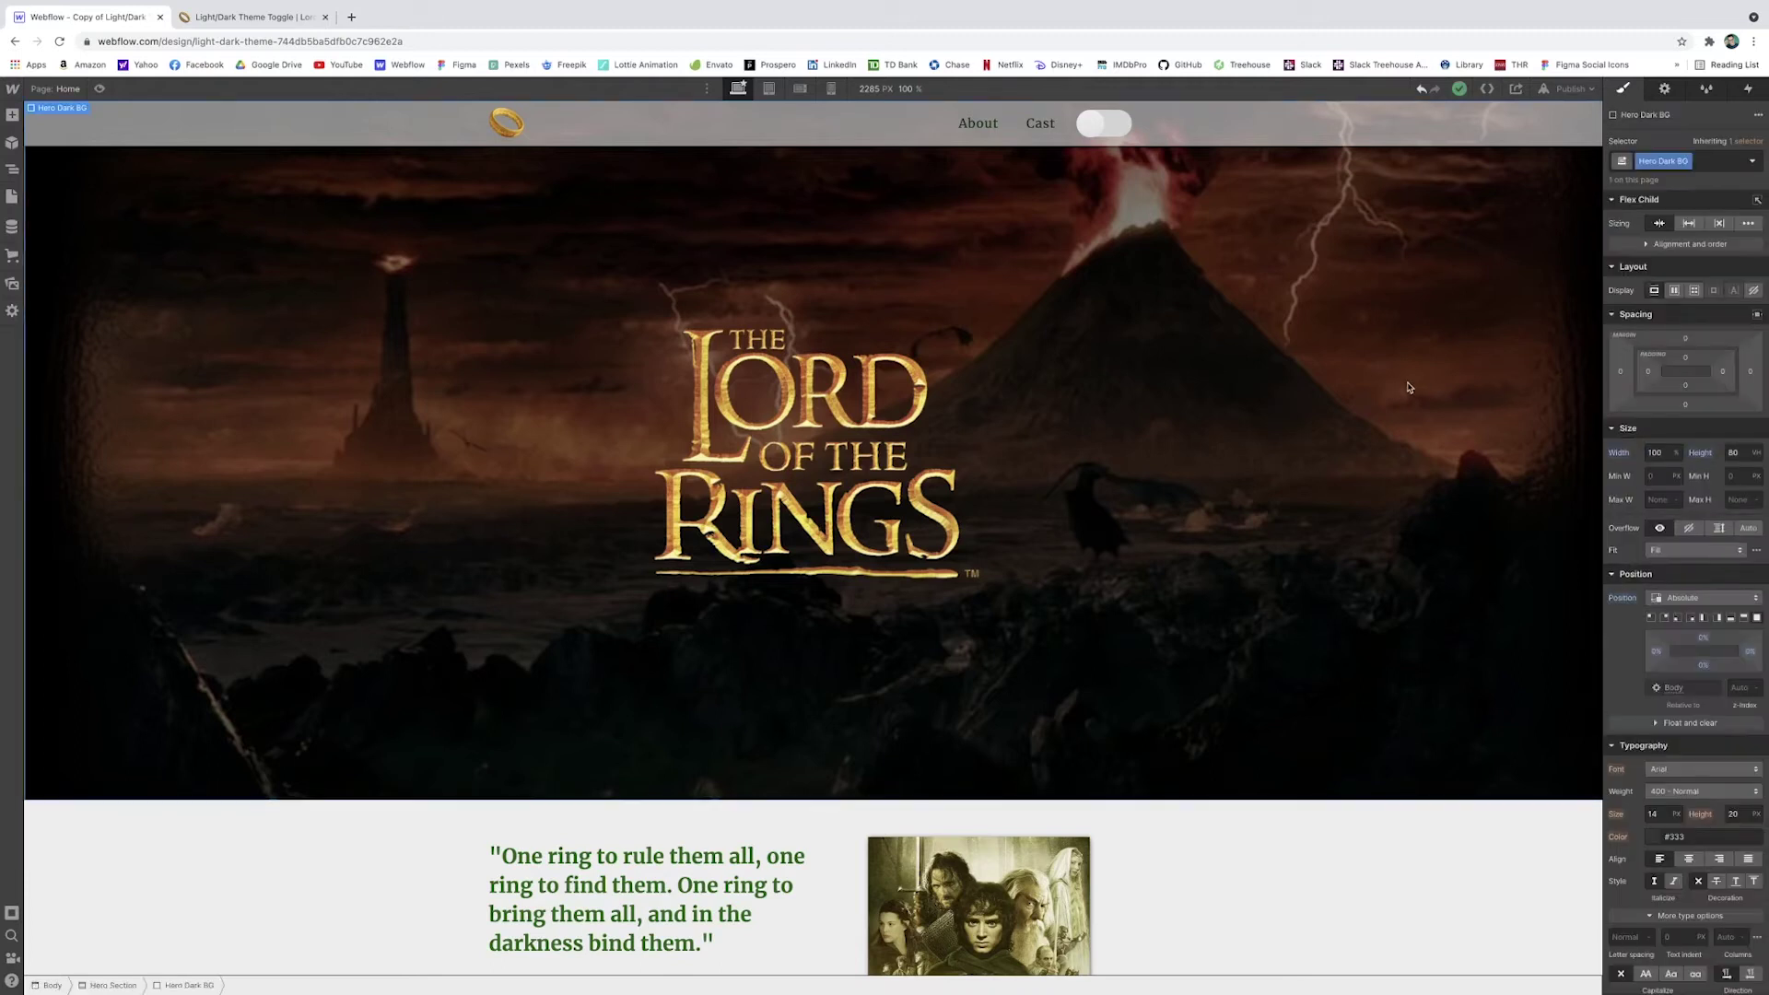
scroll(1686, 553, down, 6)
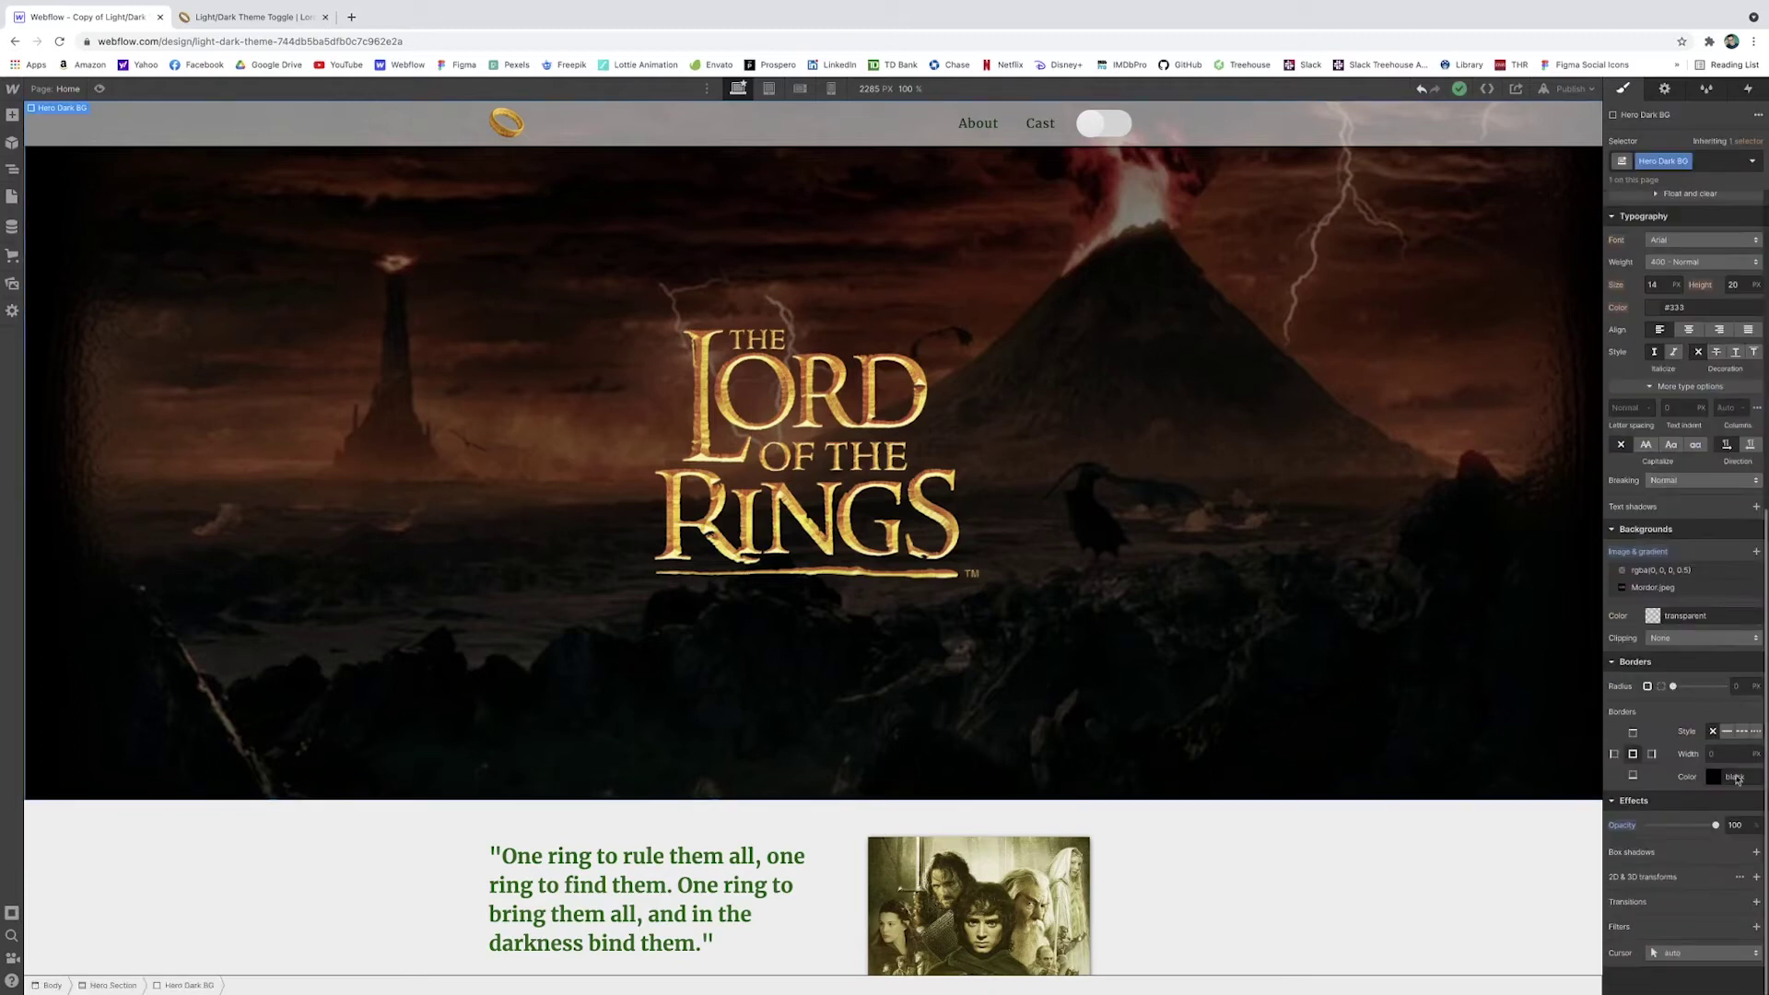
drag(1716, 824, 1626, 824)
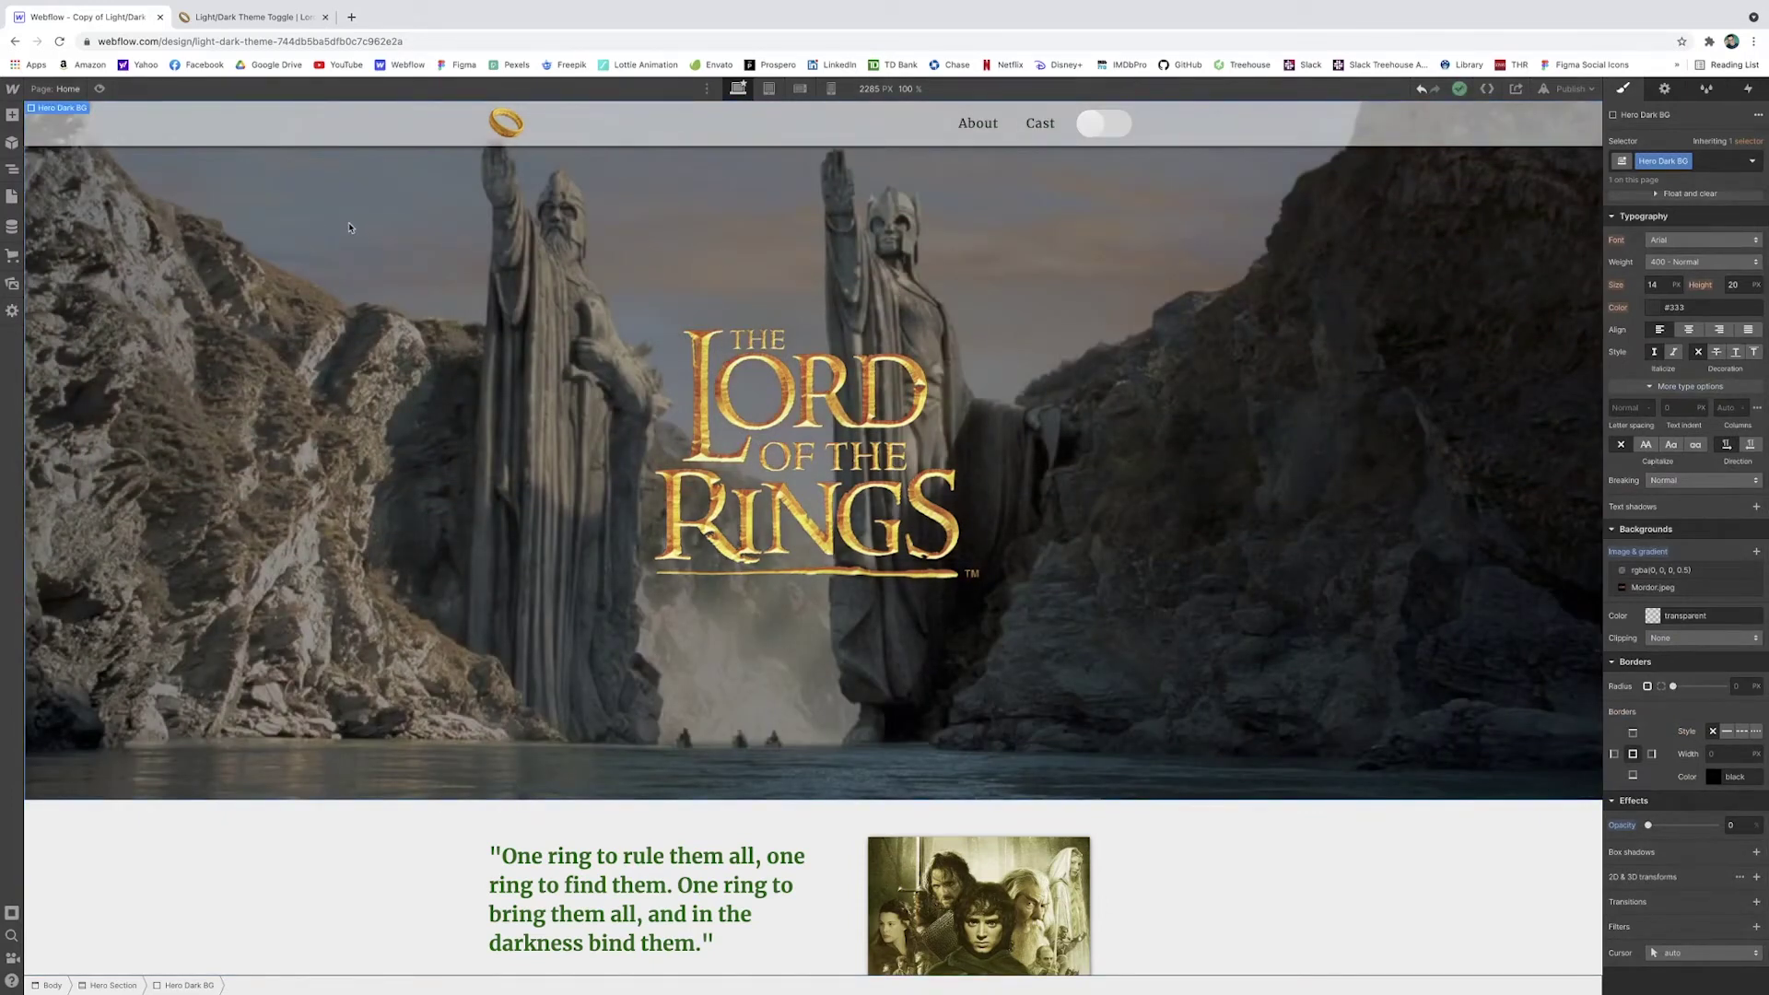
Give the Toggle Track a mouse click trigger whose first click starts an animation
click(1098, 130)
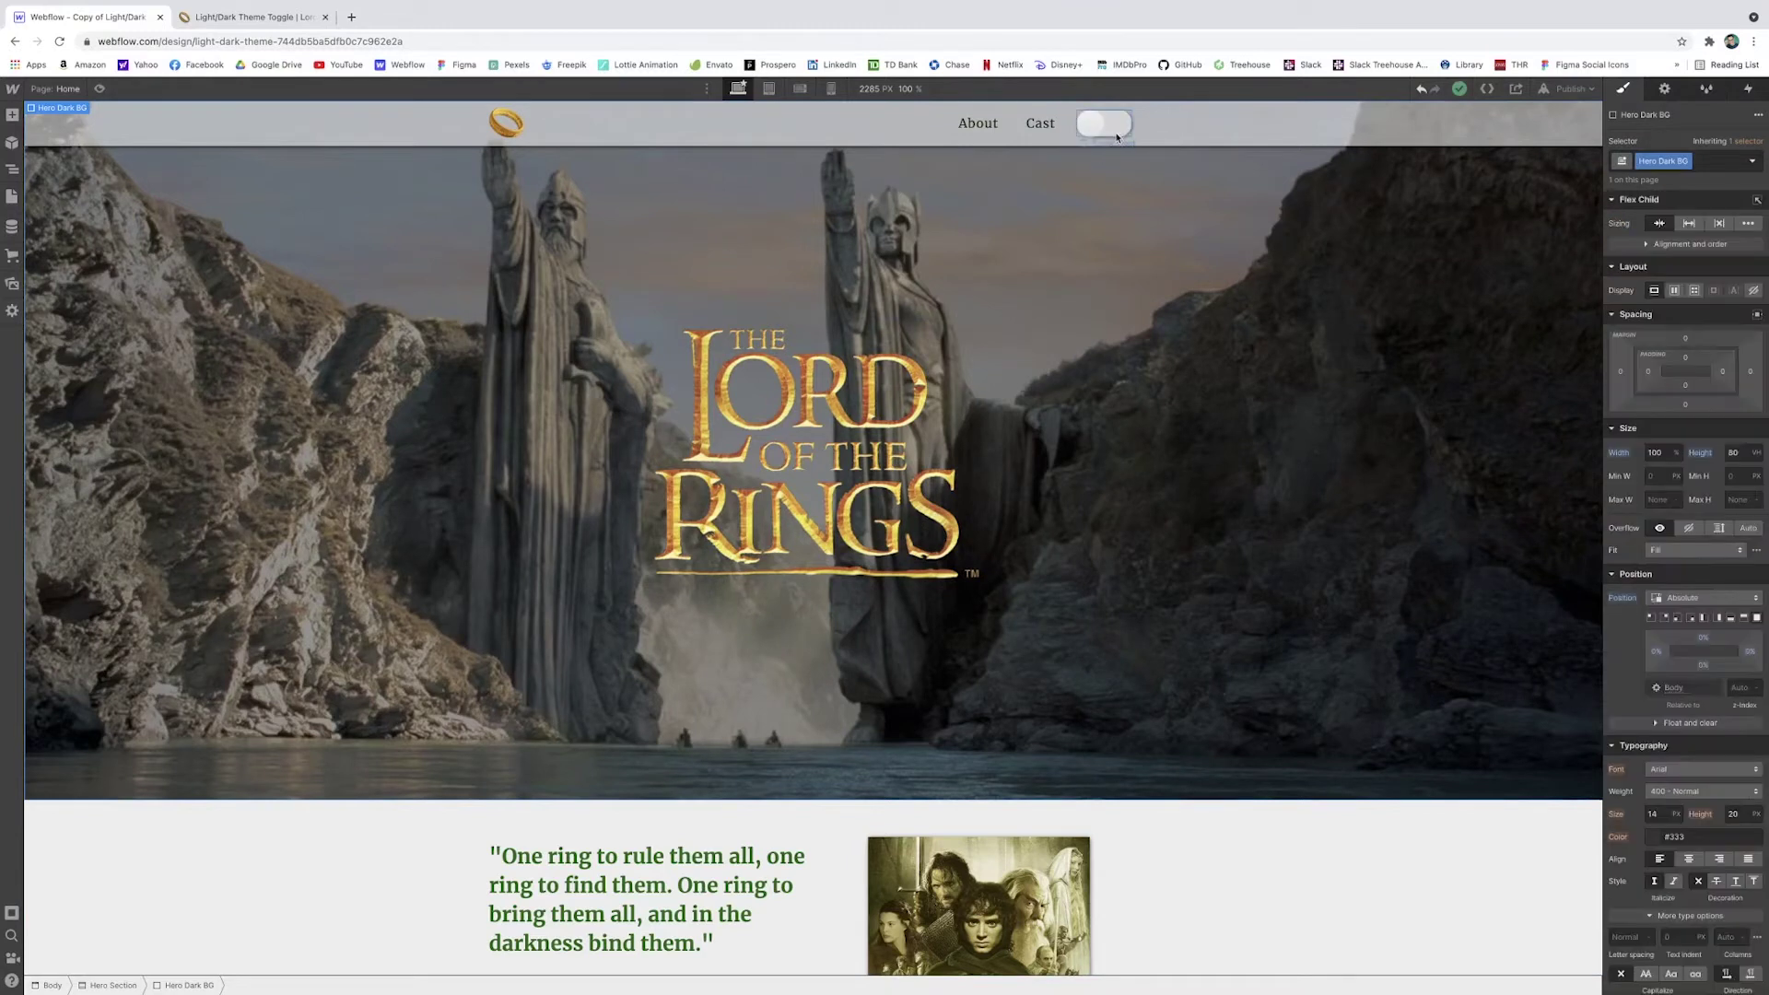
click(1753, 93)
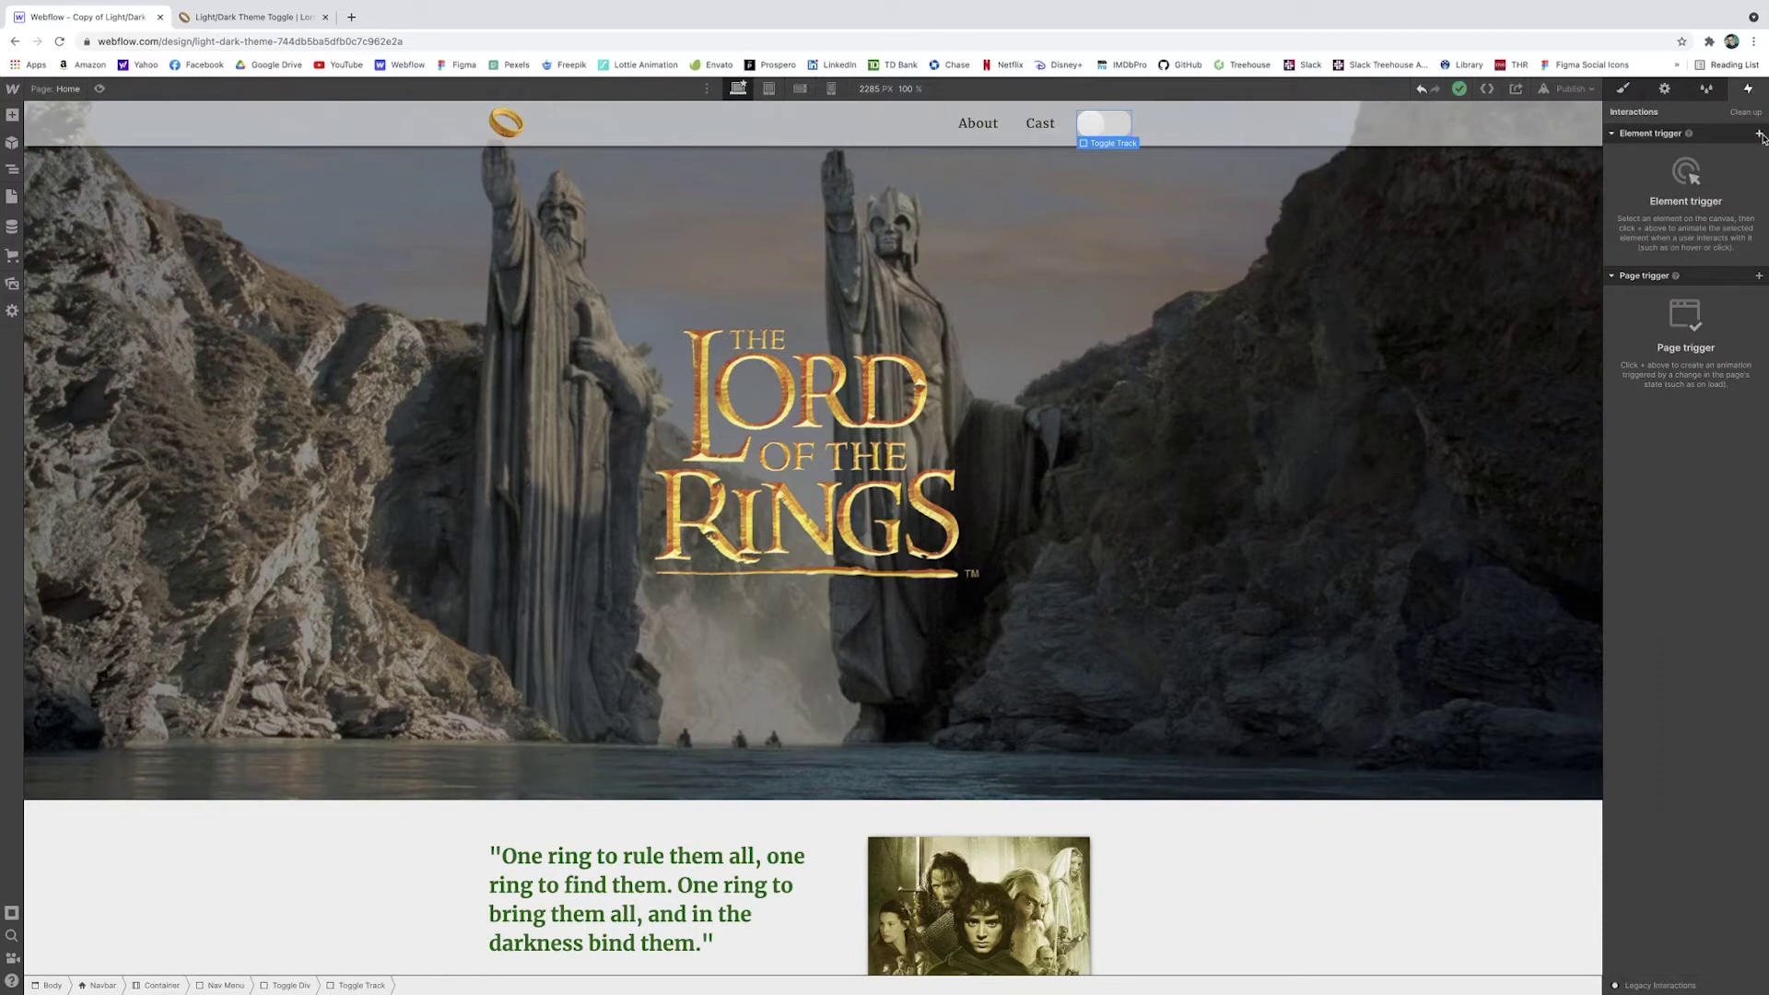
click(1759, 134)
click(1712, 154)
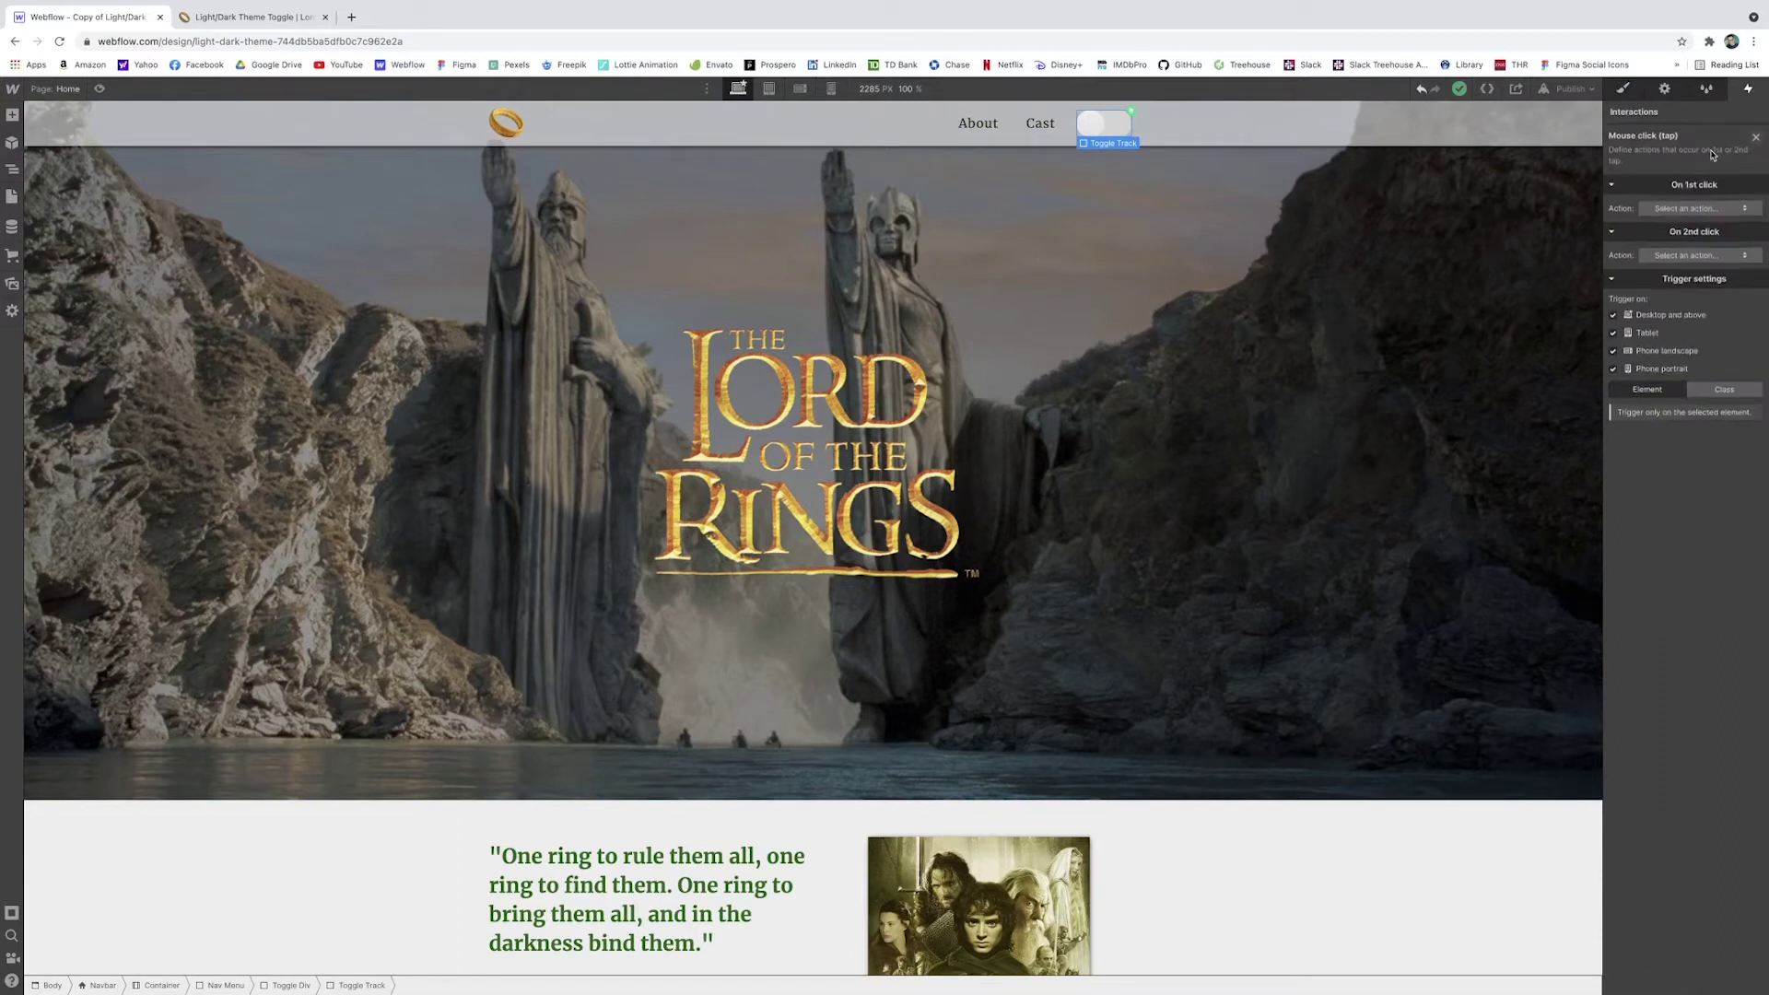
click(1713, 208)
click(1719, 238)
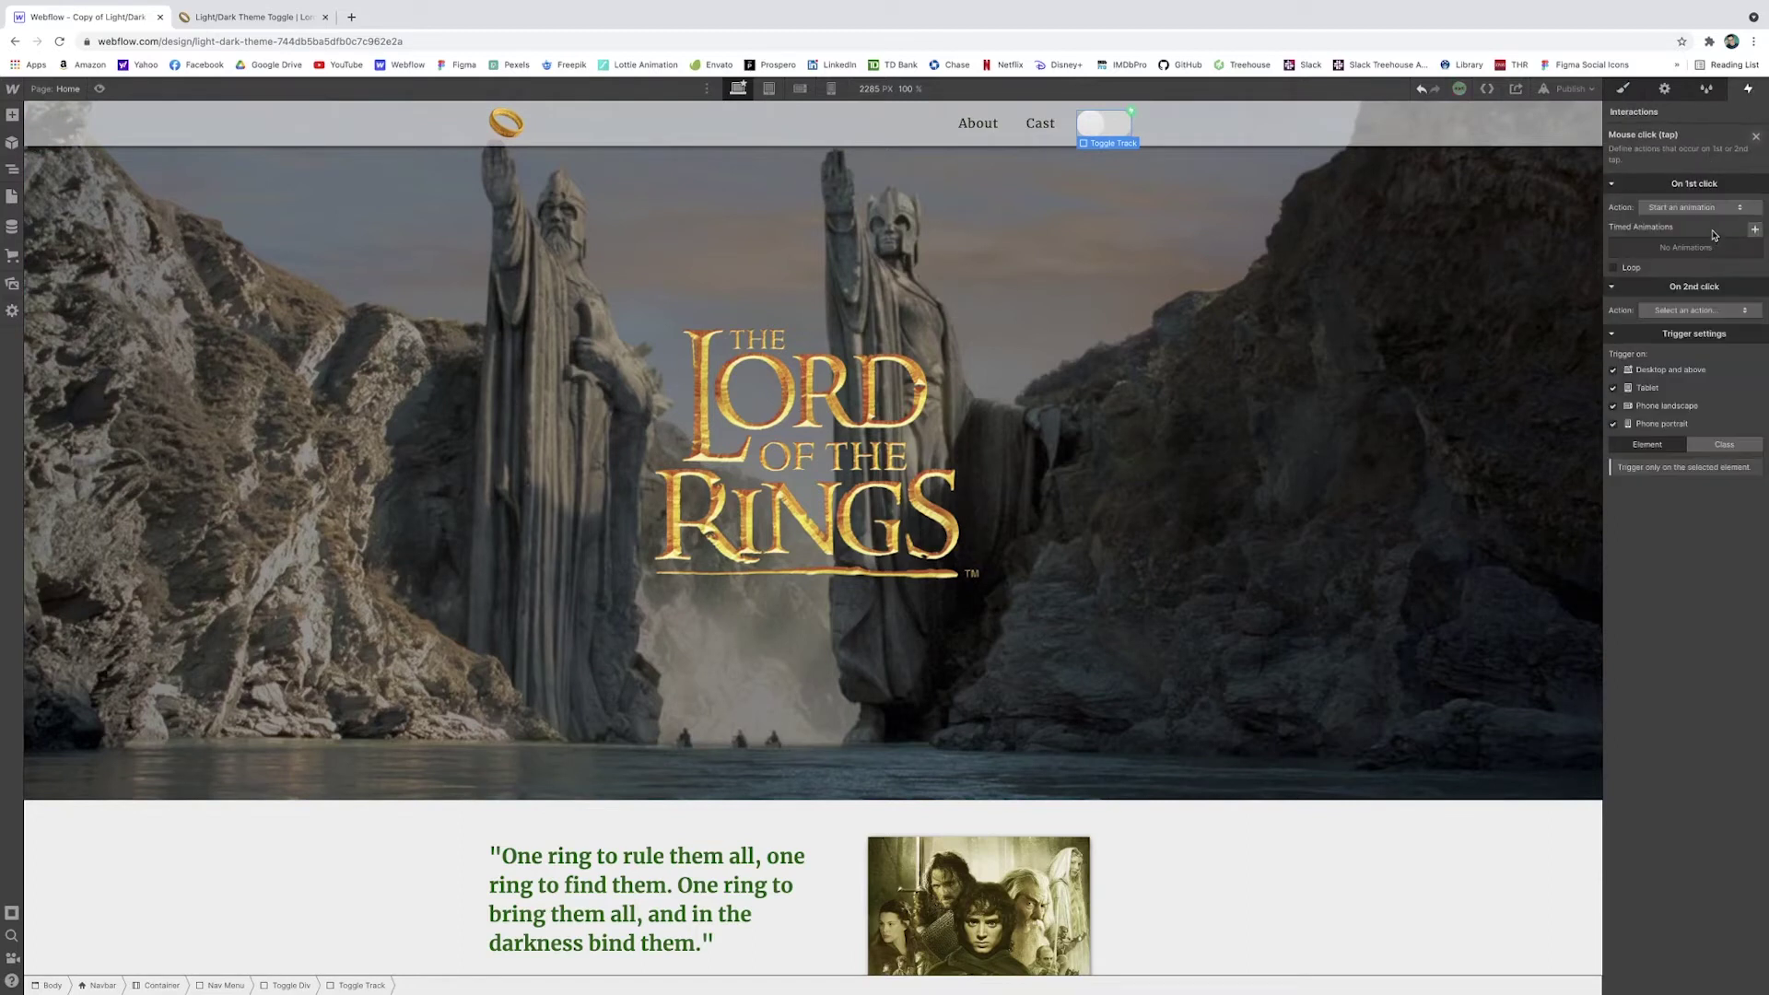
Create a timed animation named 'Set Dark Theme' targeting the Toggle Switch
click(1756, 230)
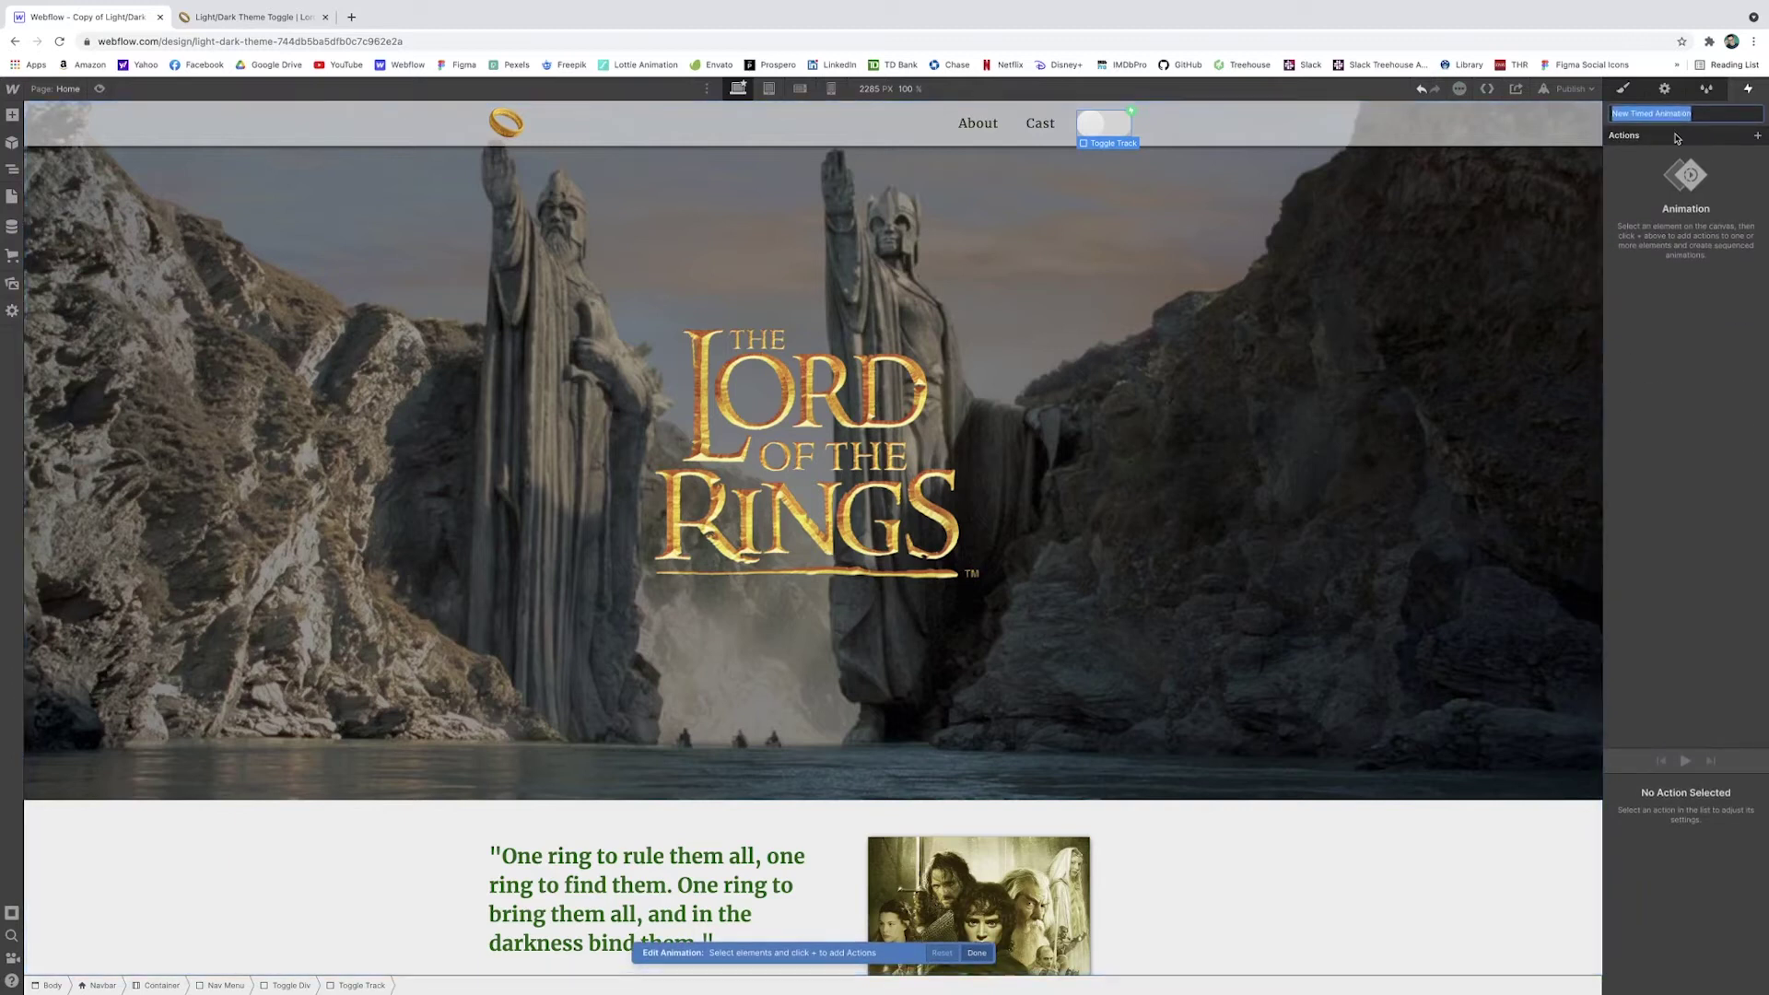
text(Set Dark Theme)
key(Return)
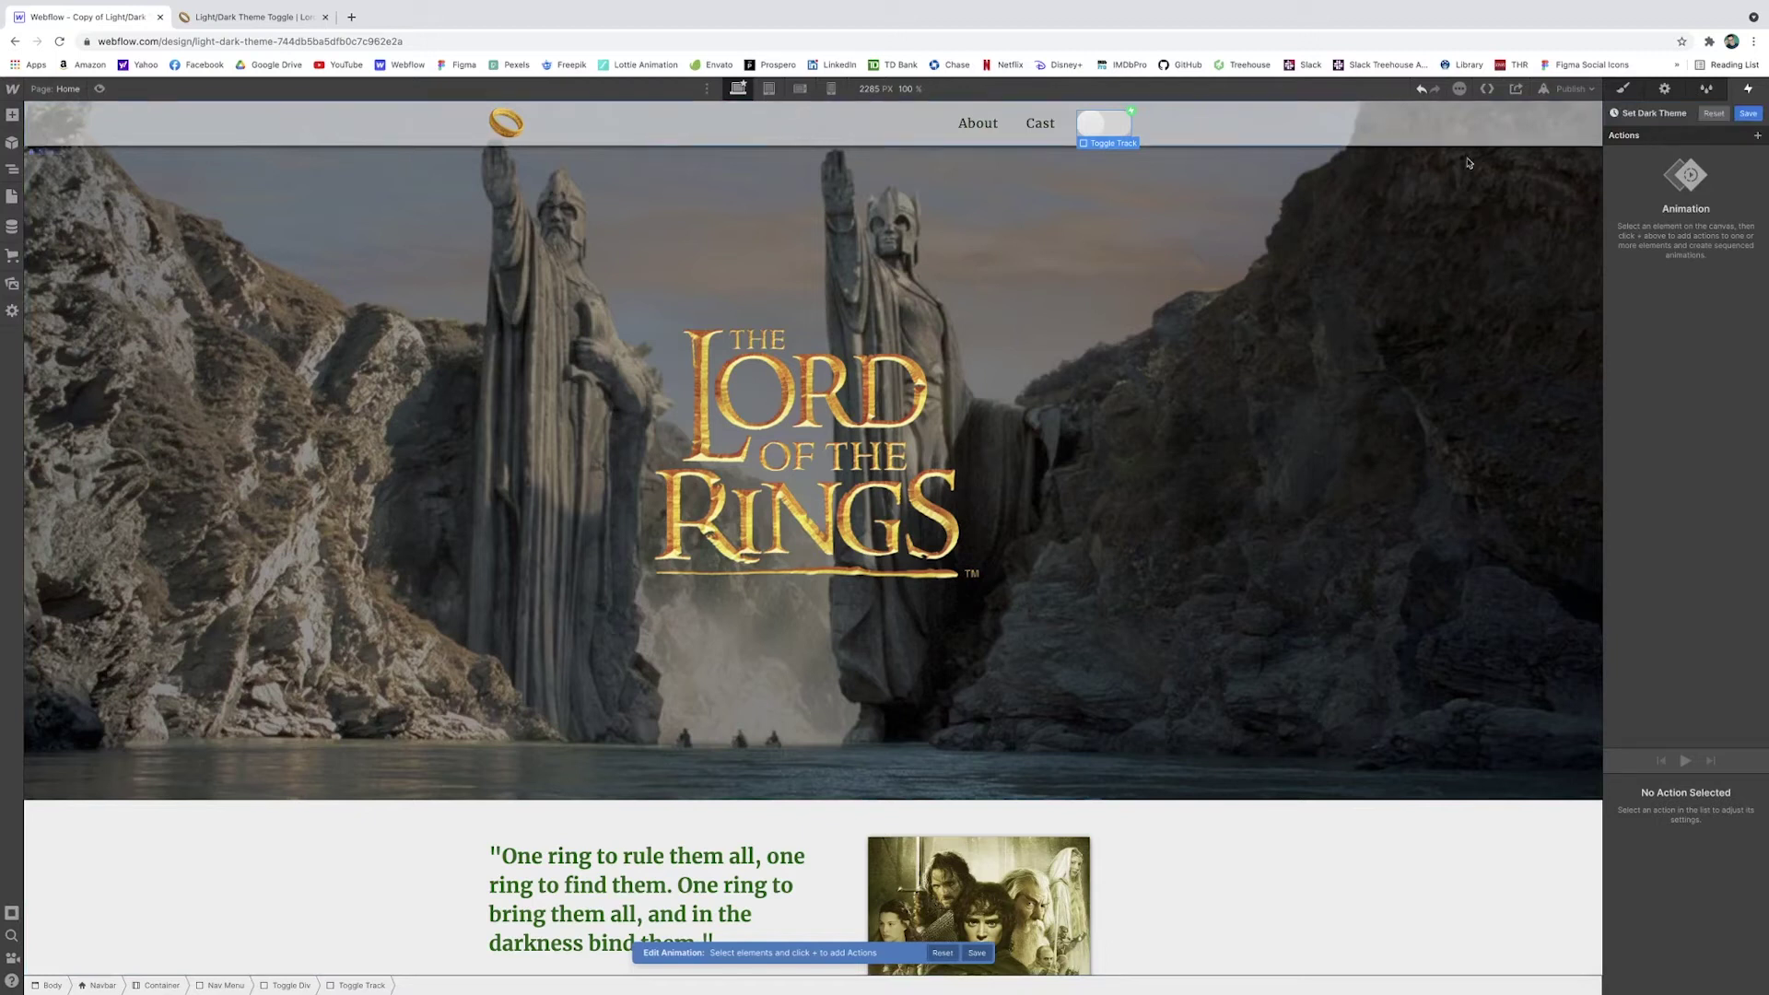
click(1092, 132)
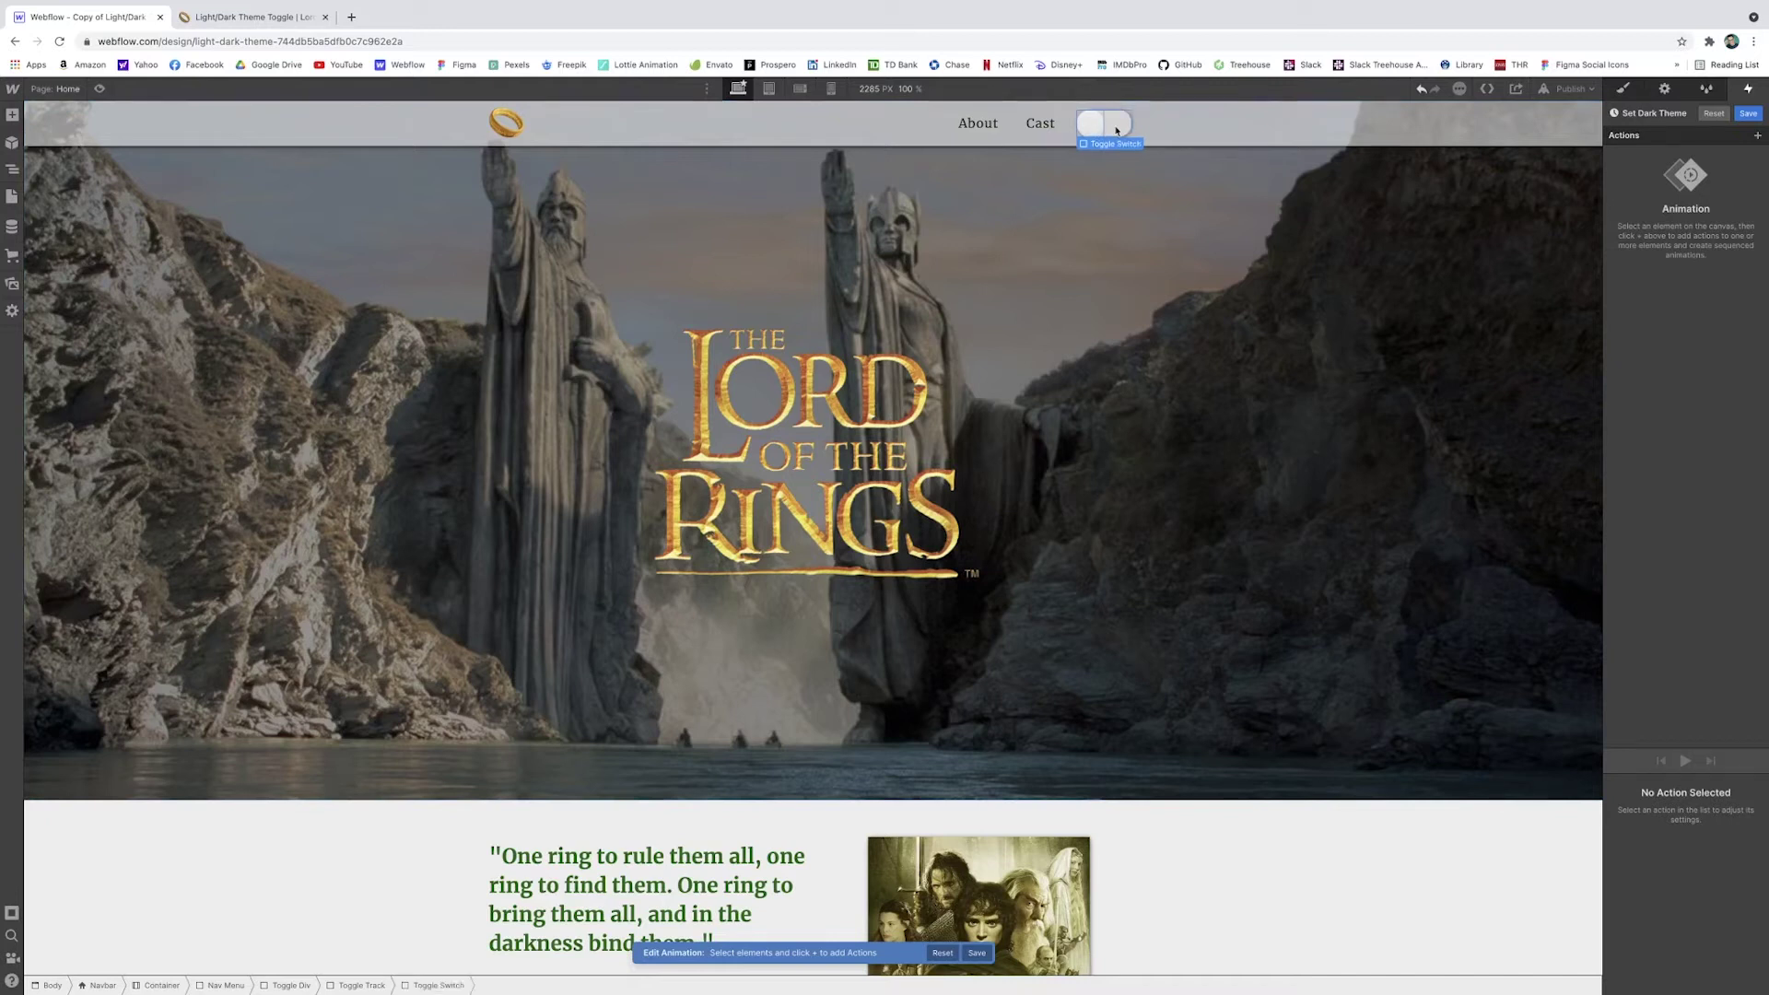
Add a Move action sliding the knob 40px along X over 0.2 seconds
click(1758, 136)
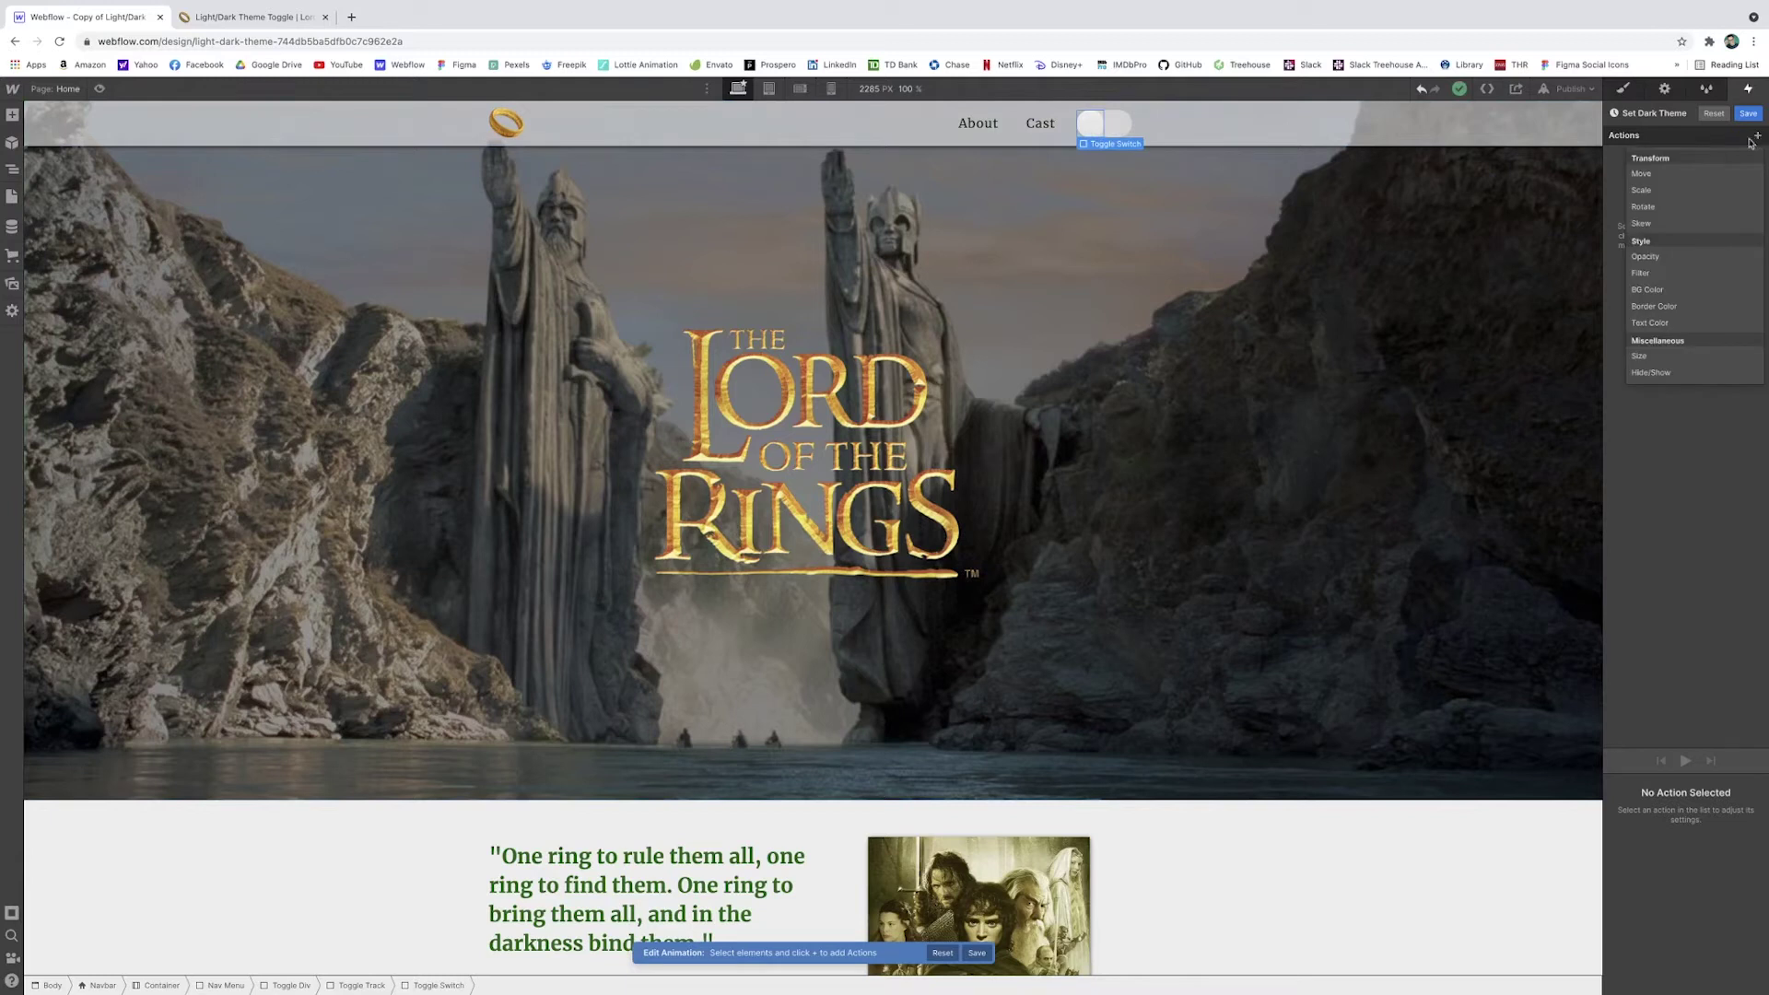
click(1677, 182)
scroll(1728, 932, down, 2)
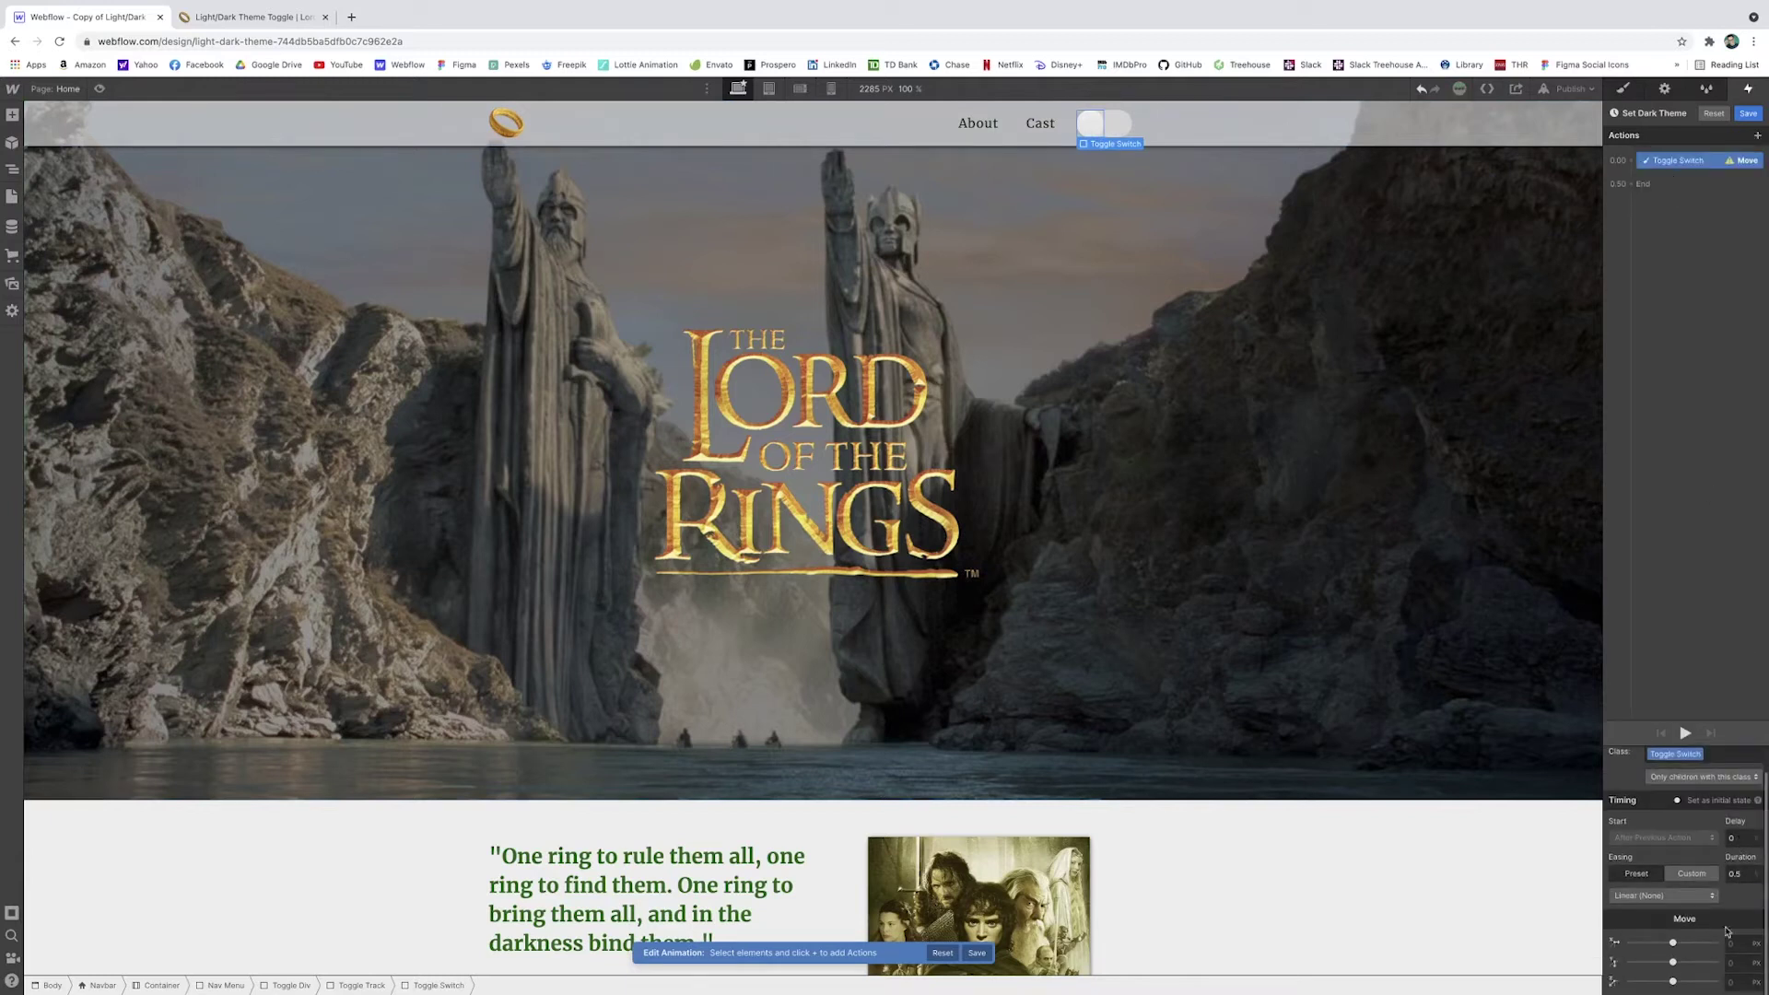
click(1733, 944)
key(Return)
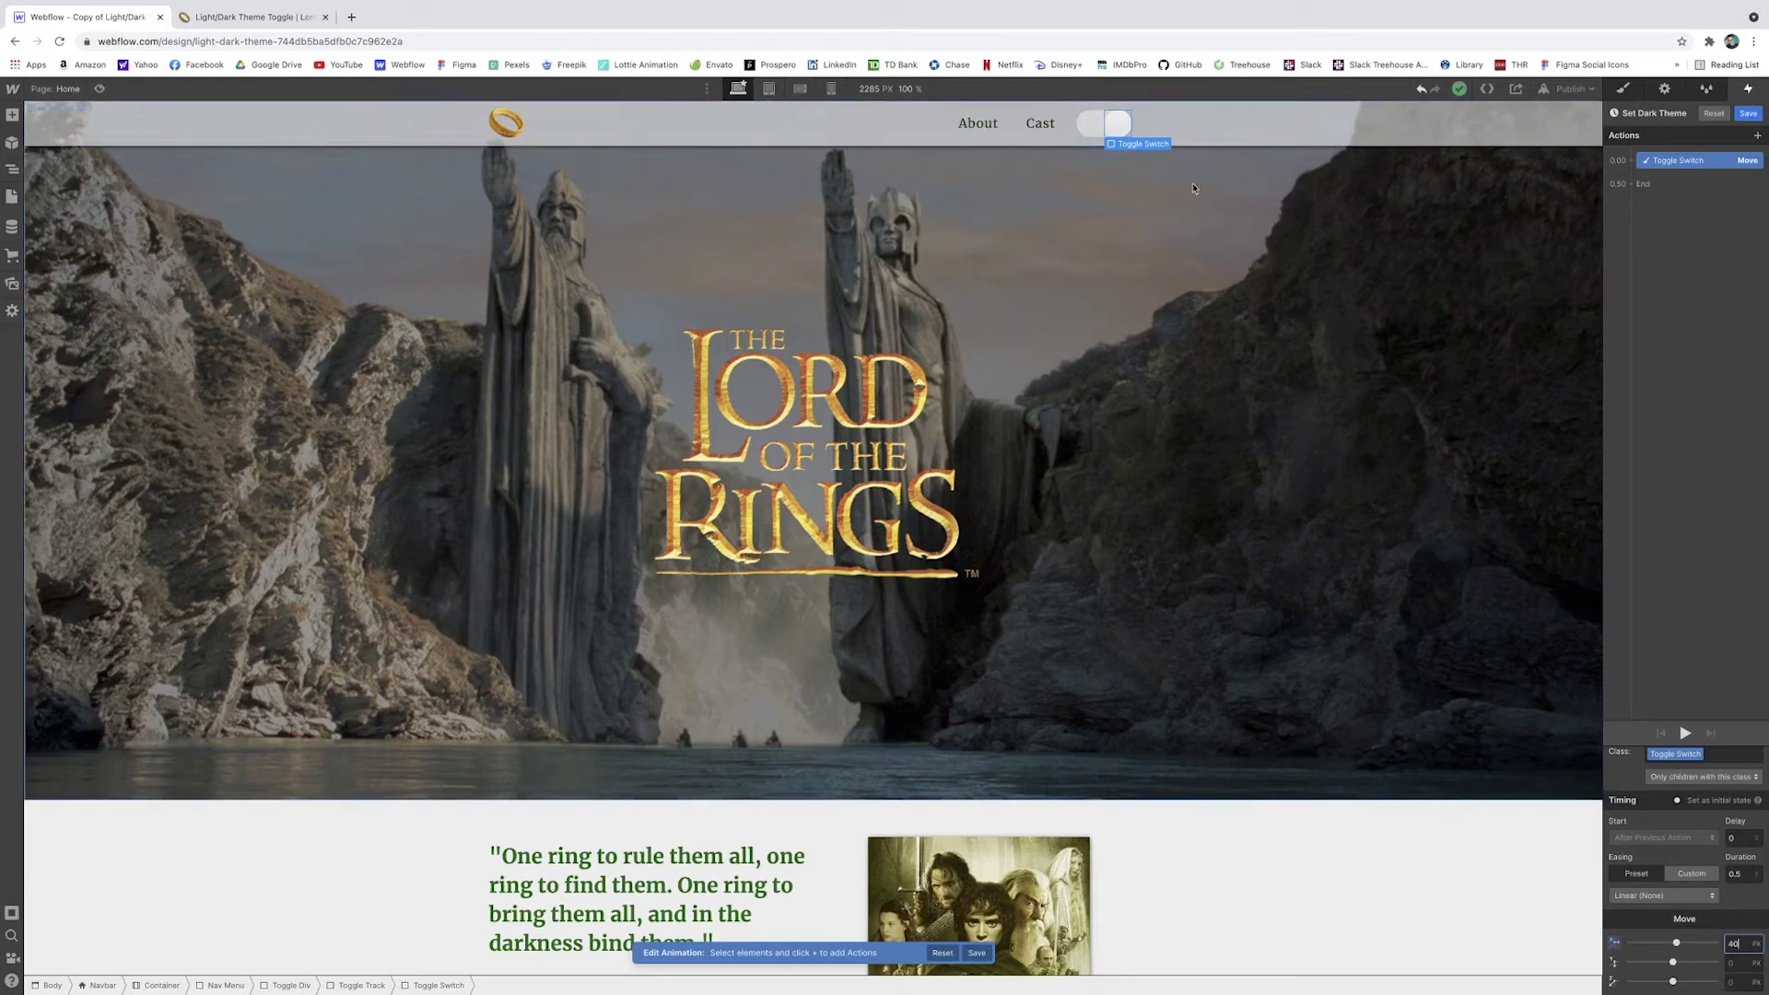
click(1745, 876)
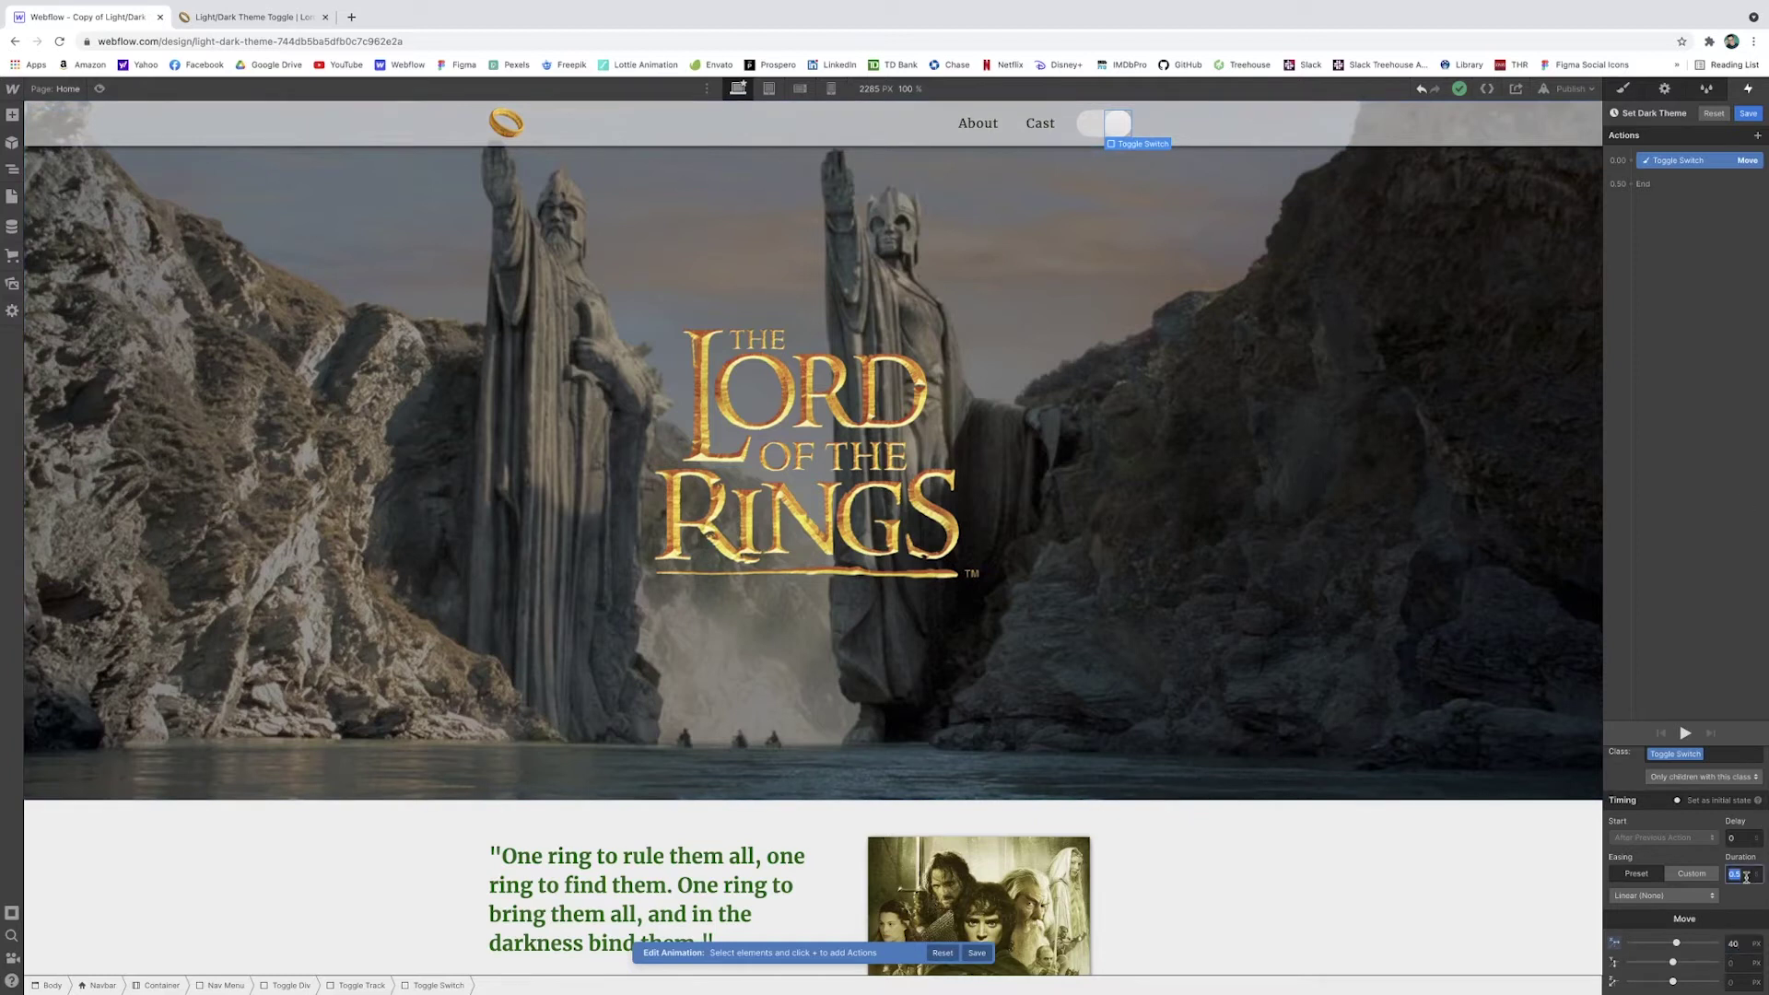
text(0.2)
click(1680, 199)
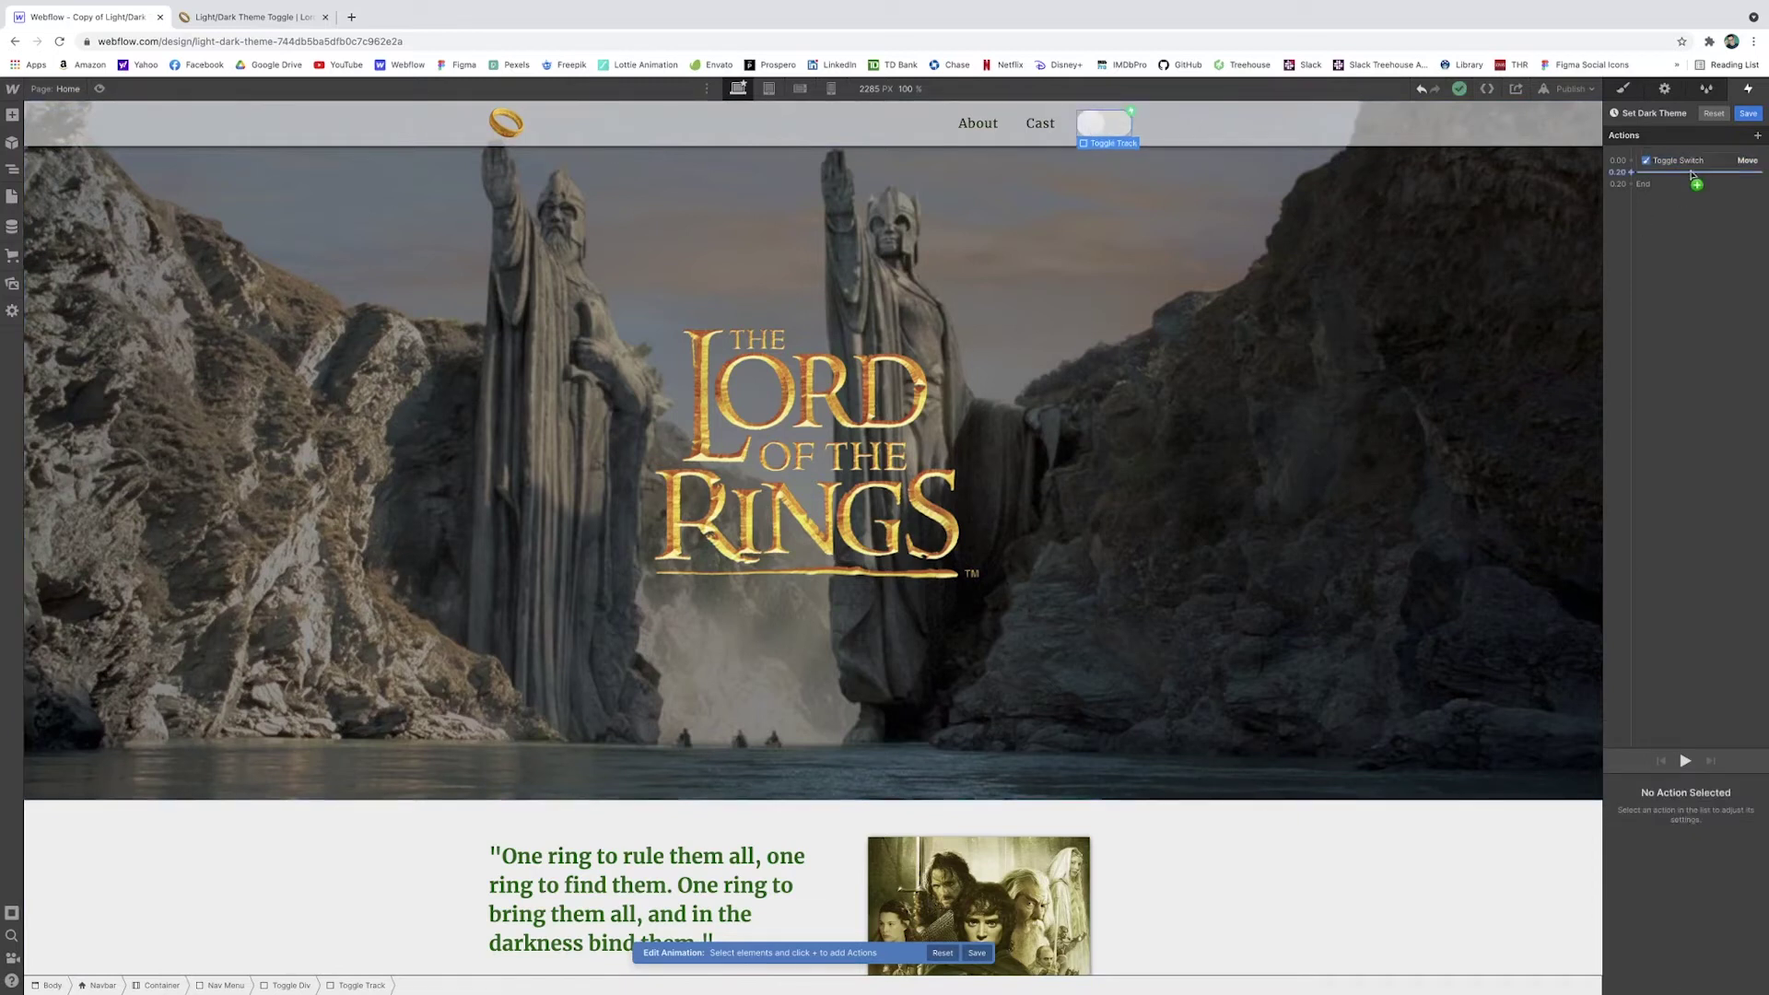
Add a BG Color action turning the Toggle Track #3a3a3a and preview it
drag(1746, 145, 1751, 140)
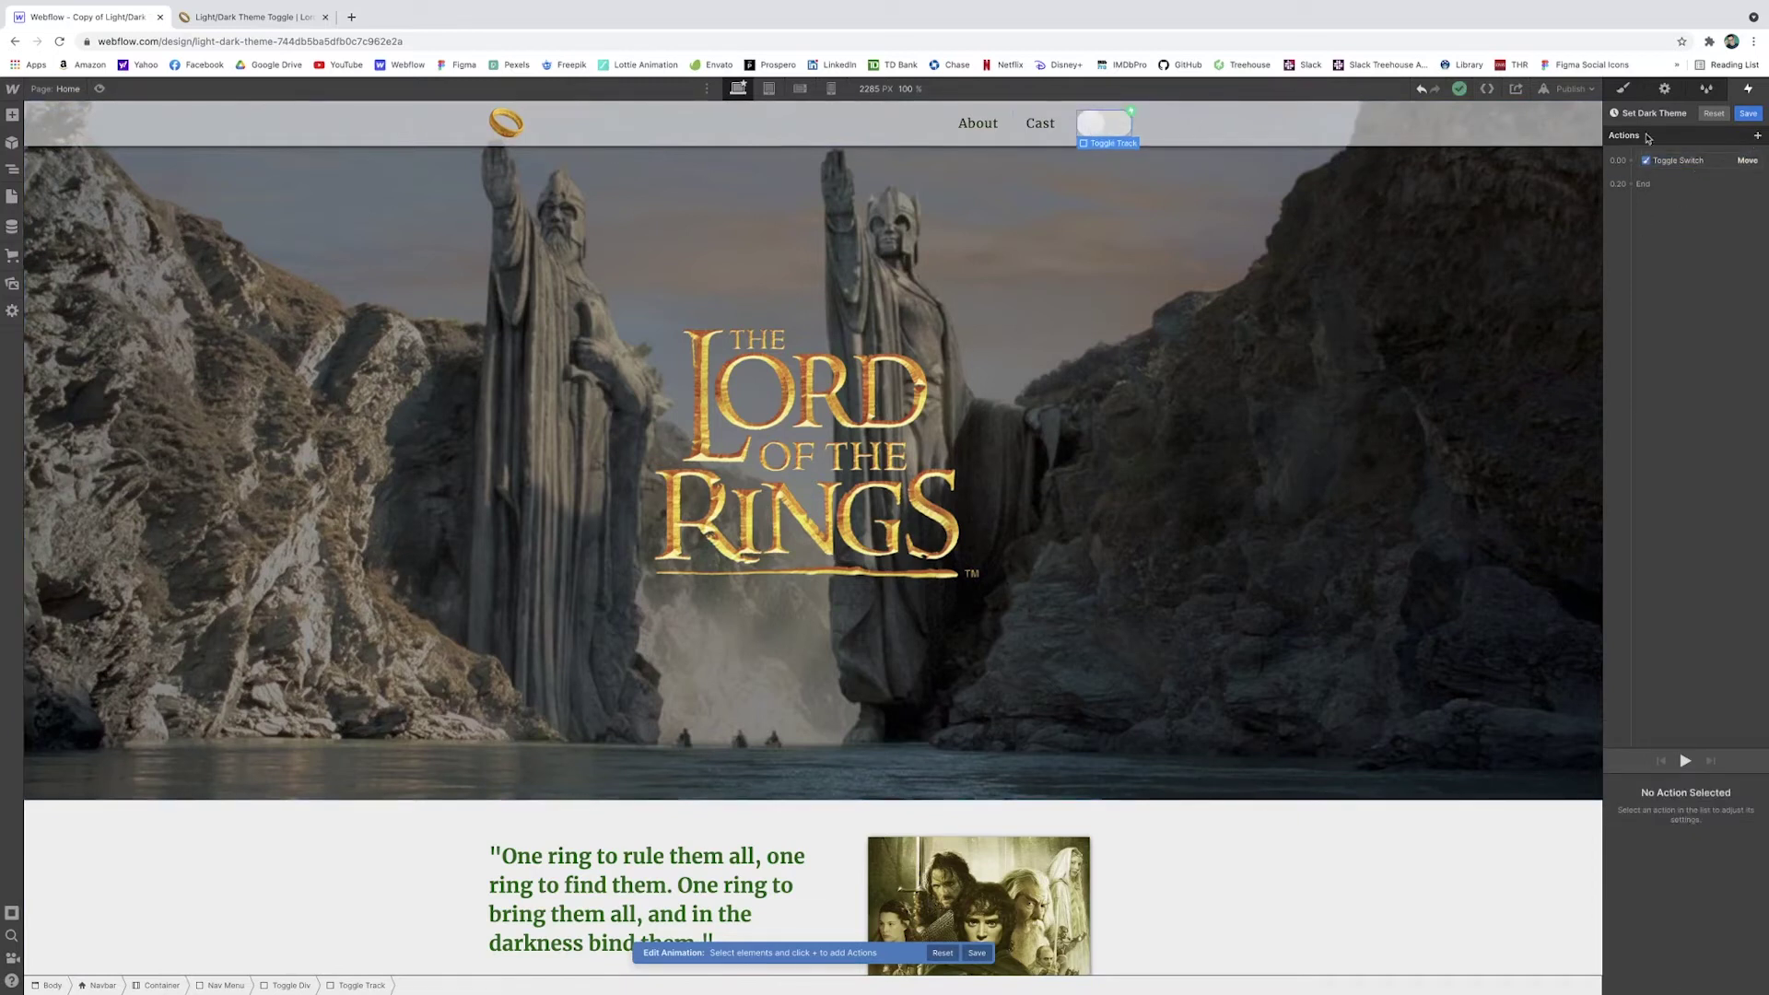
click(1750, 136)
click(1708, 291)
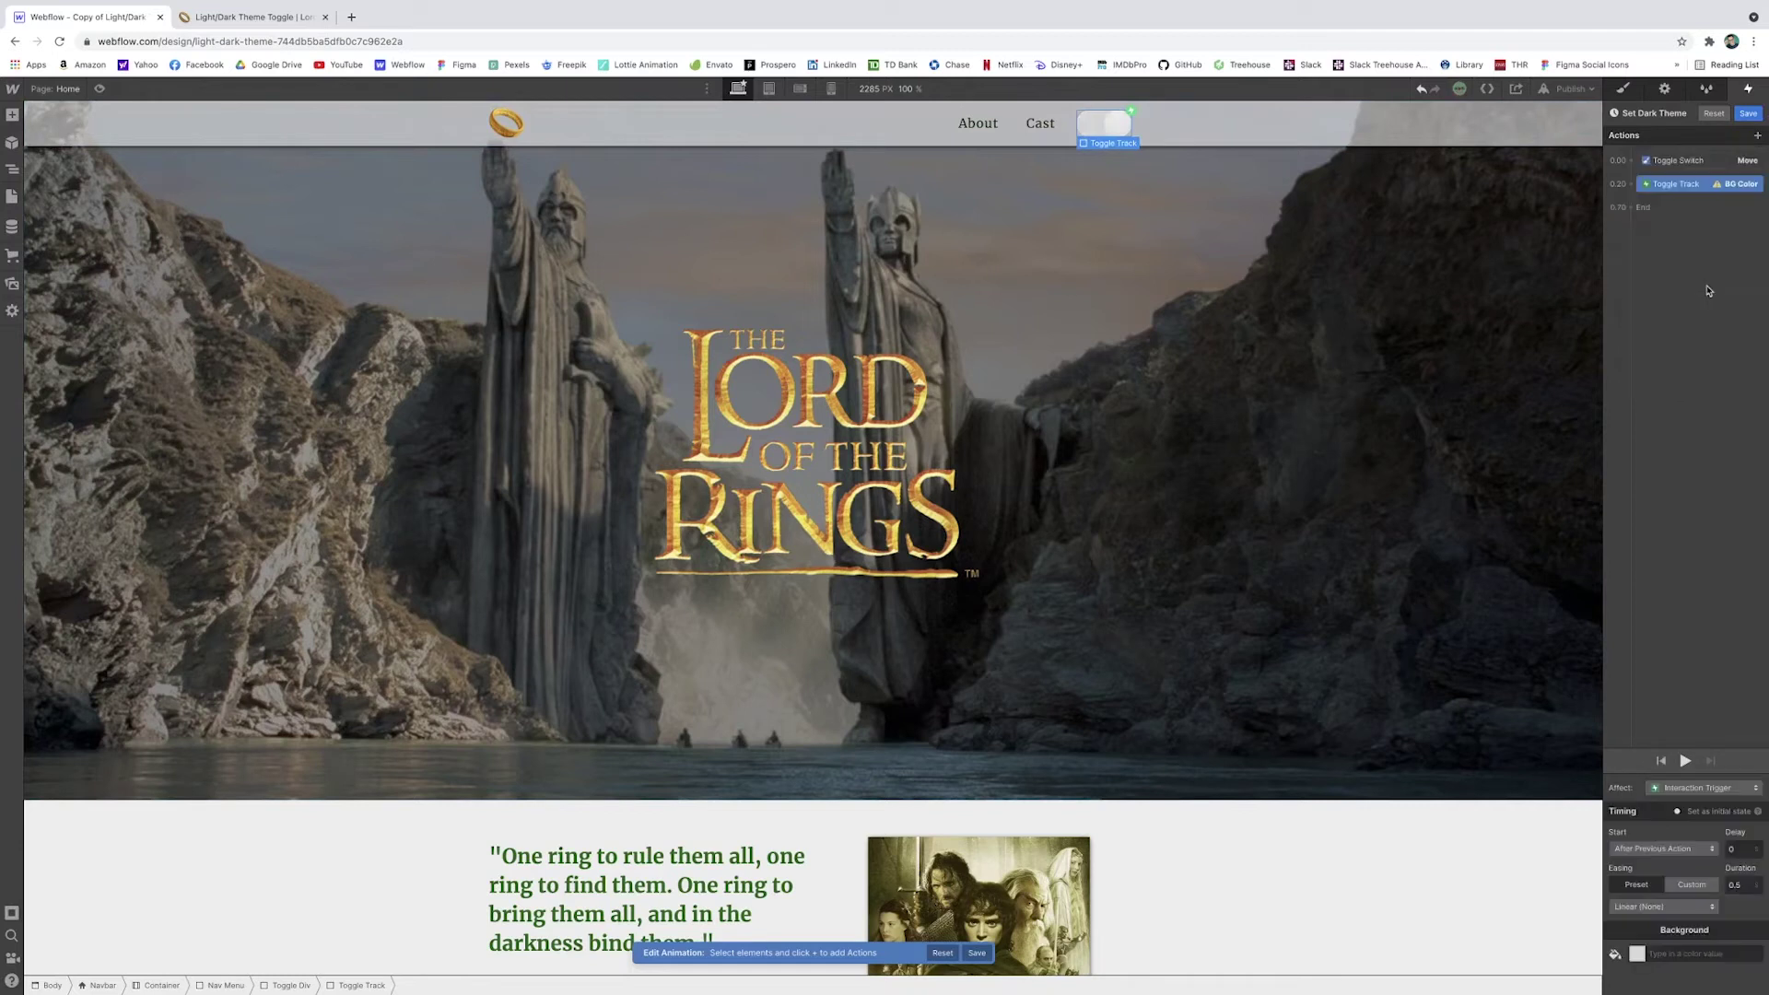
click(1636, 954)
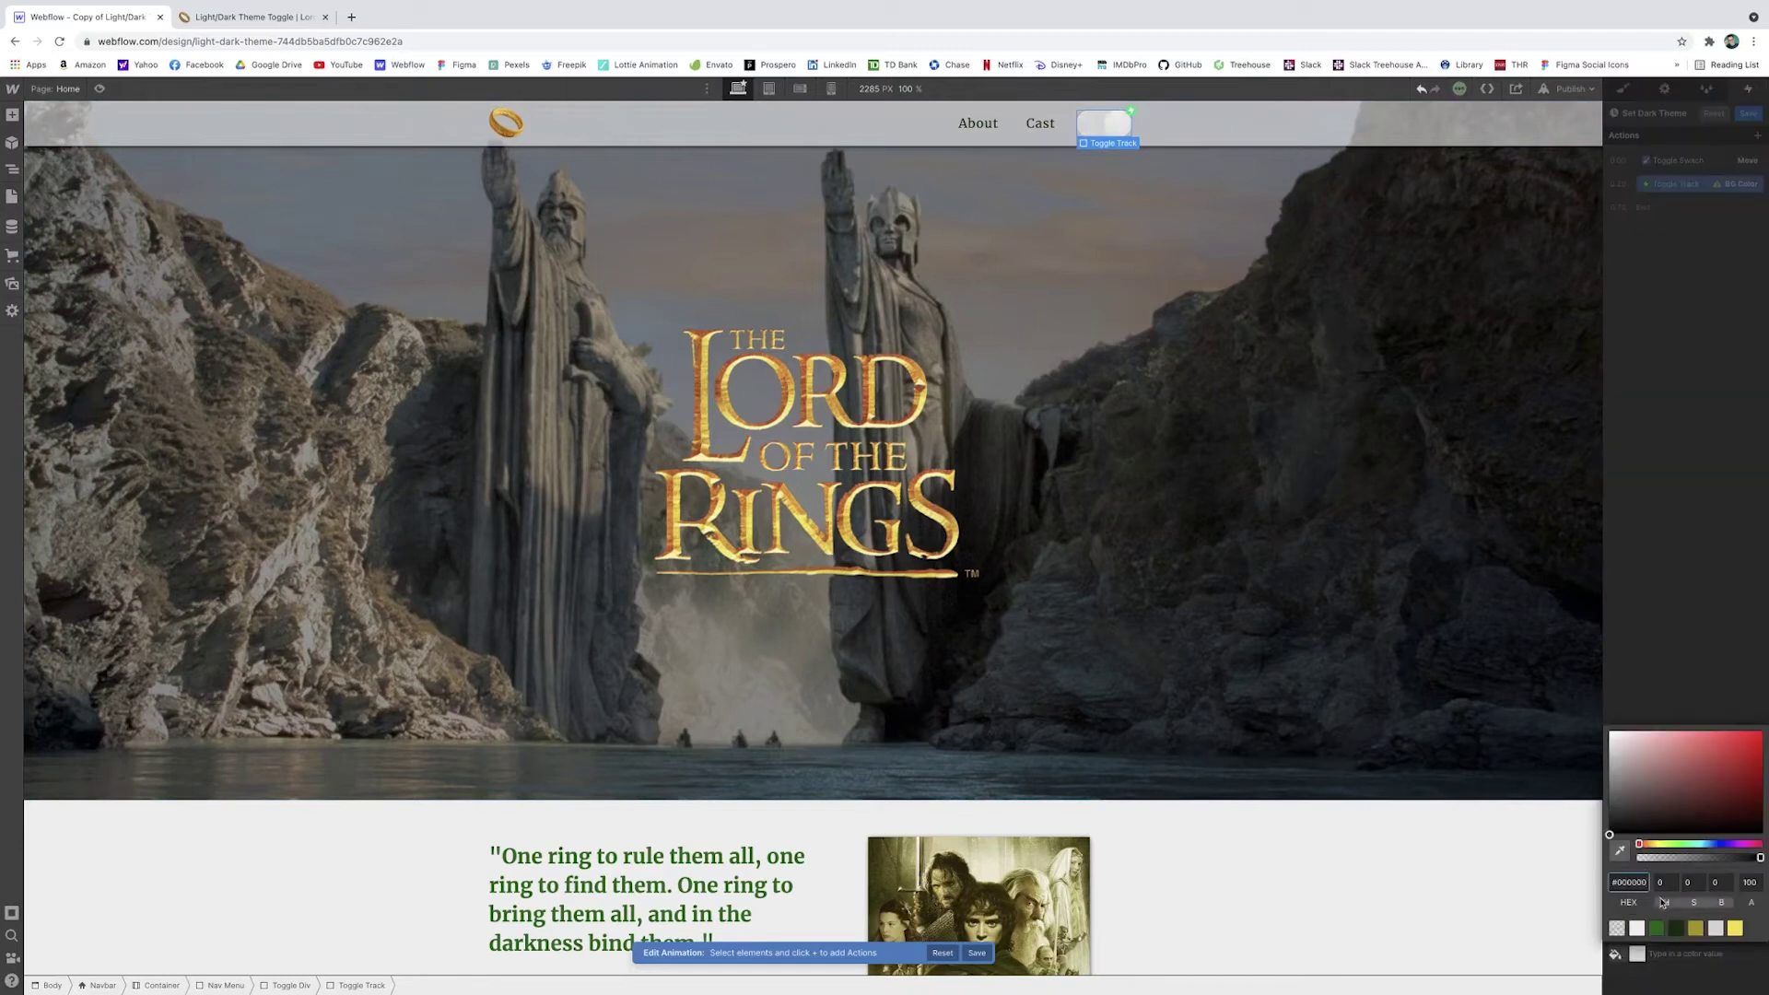
click(1631, 882)
text(3a3a3a)
key(Return)
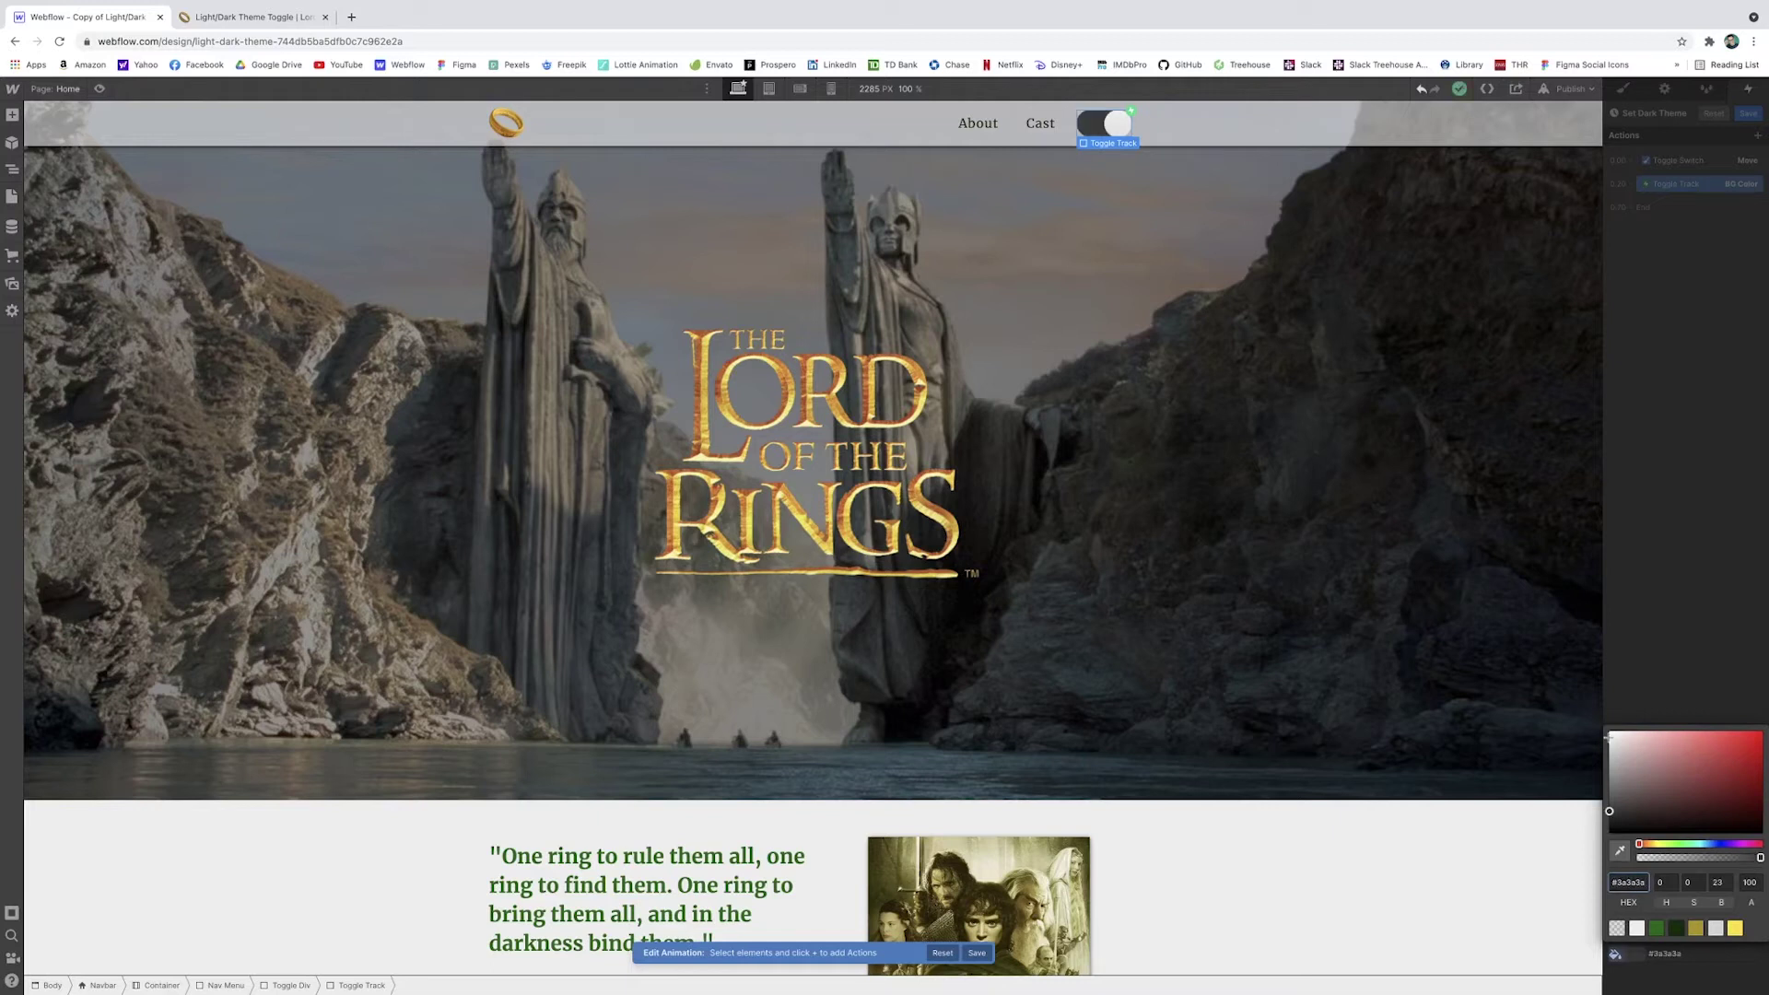
click(1679, 604)
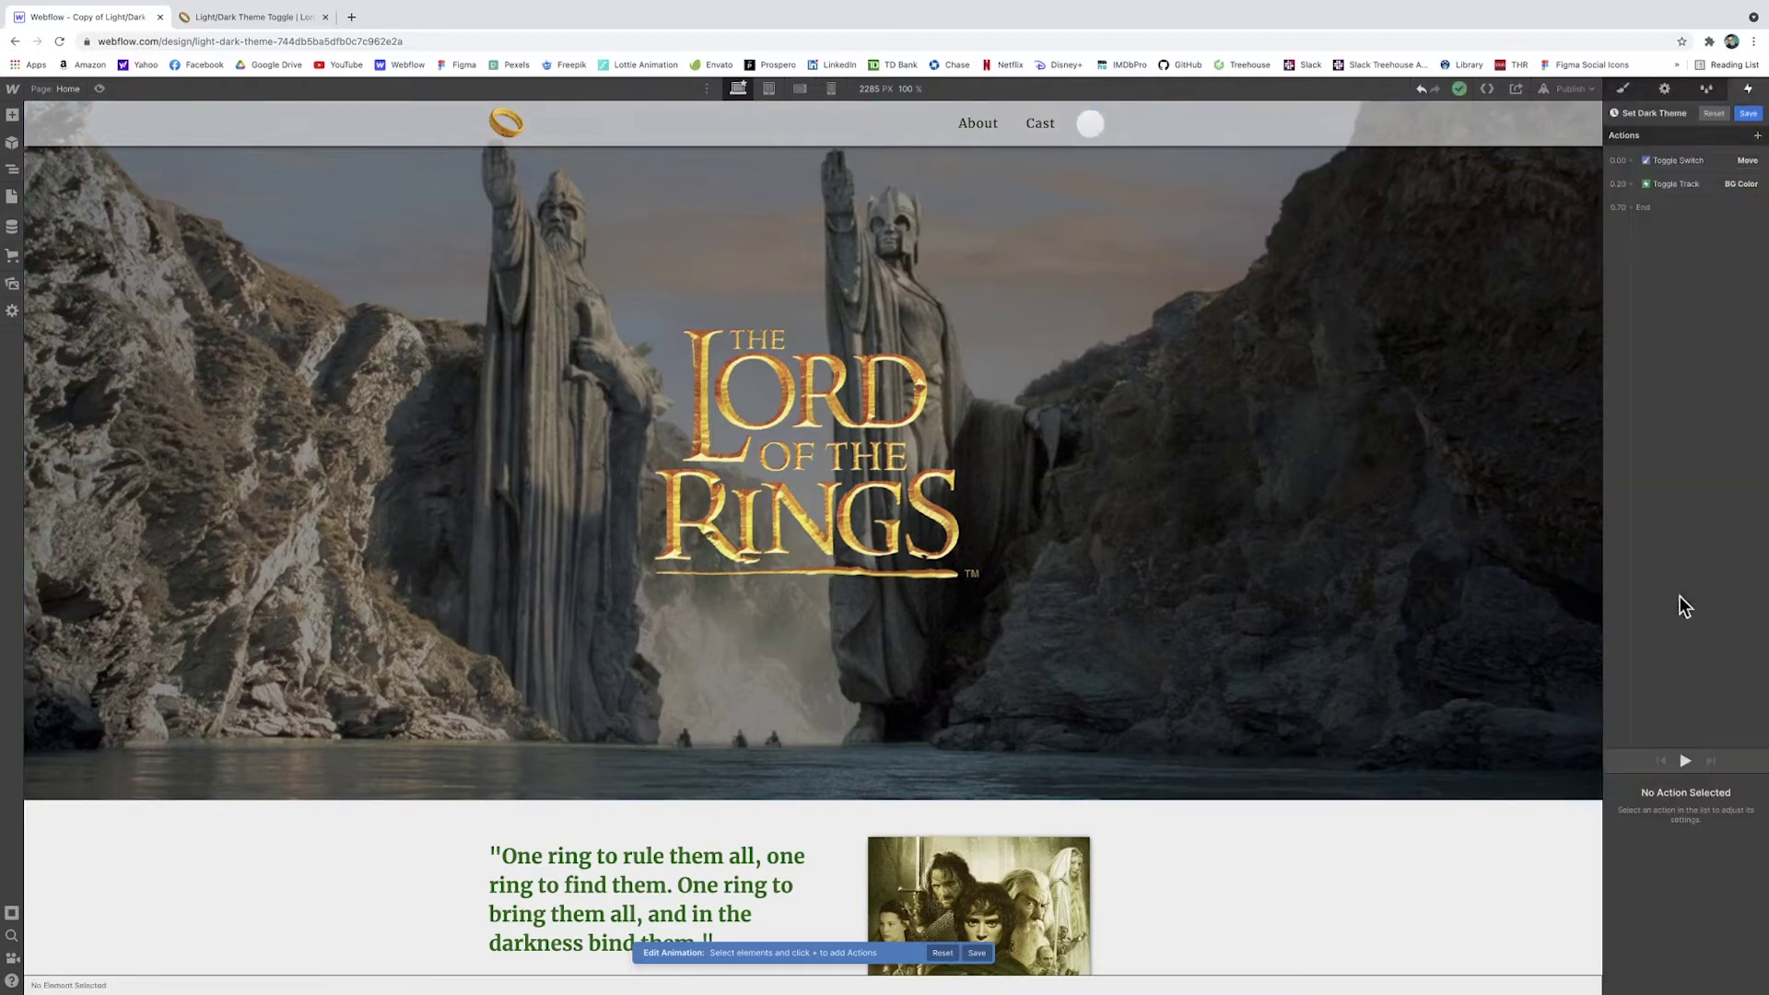
click(1685, 763)
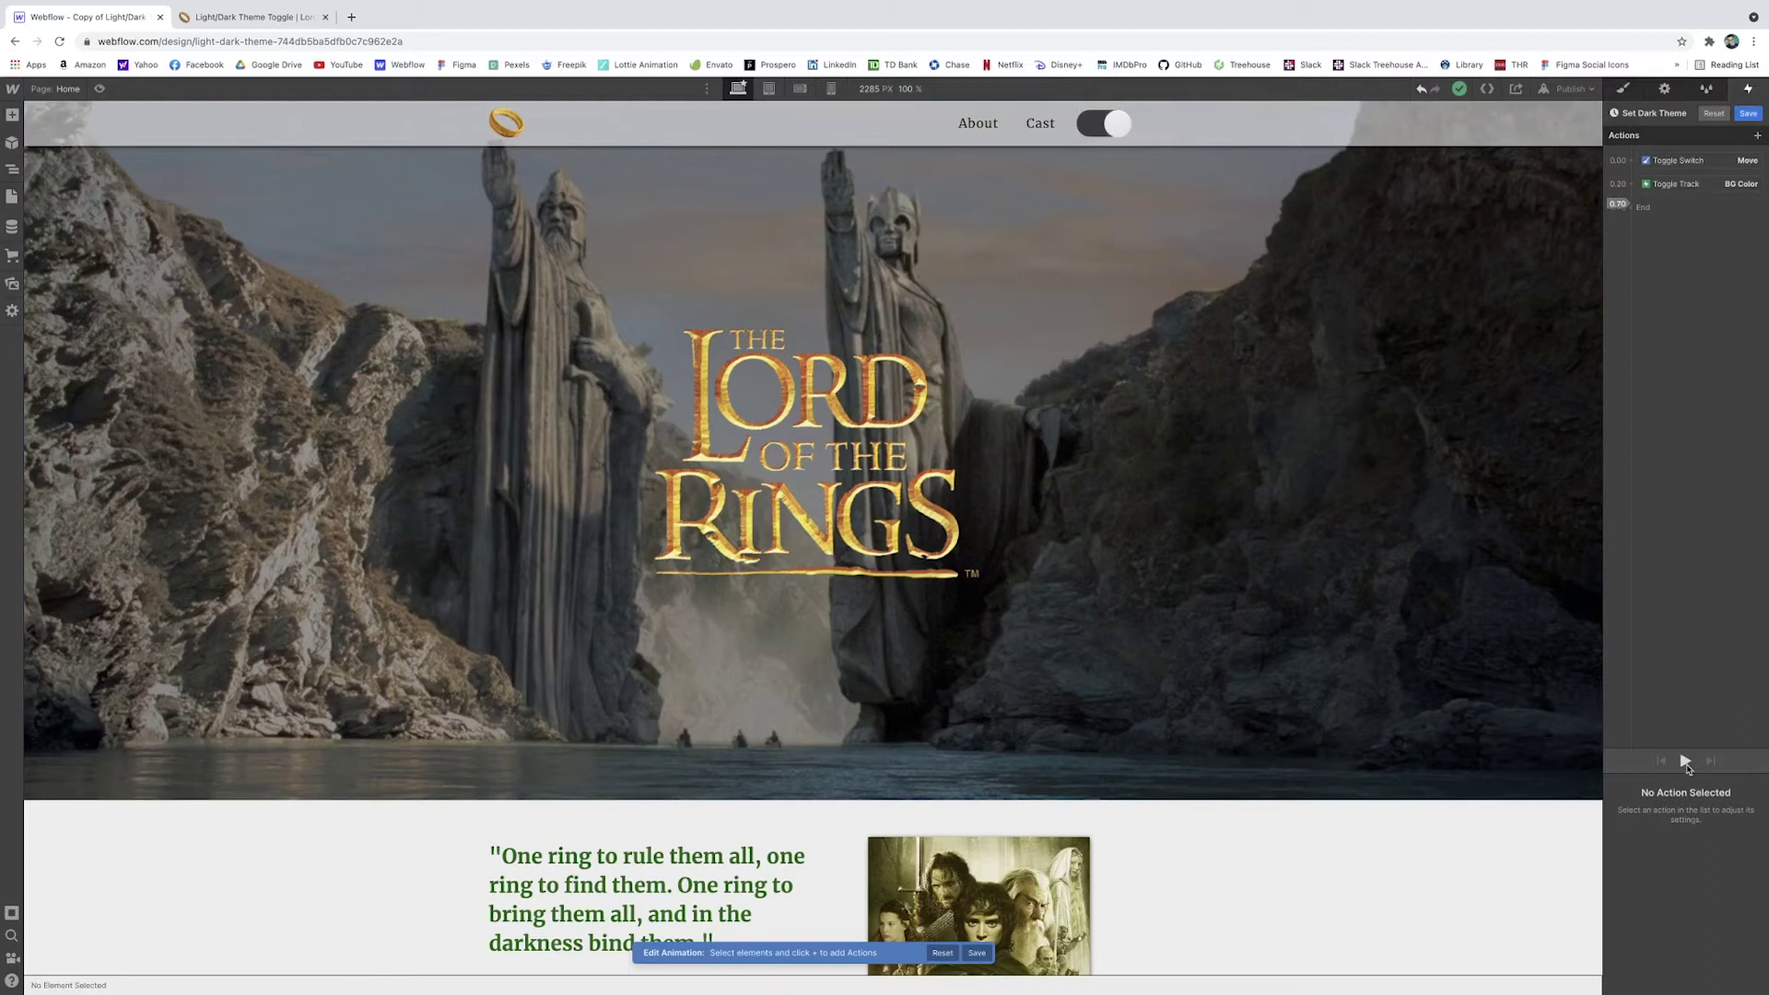
Set the track colour duration to 0.2 s and group it with the knob move
click(1687, 185)
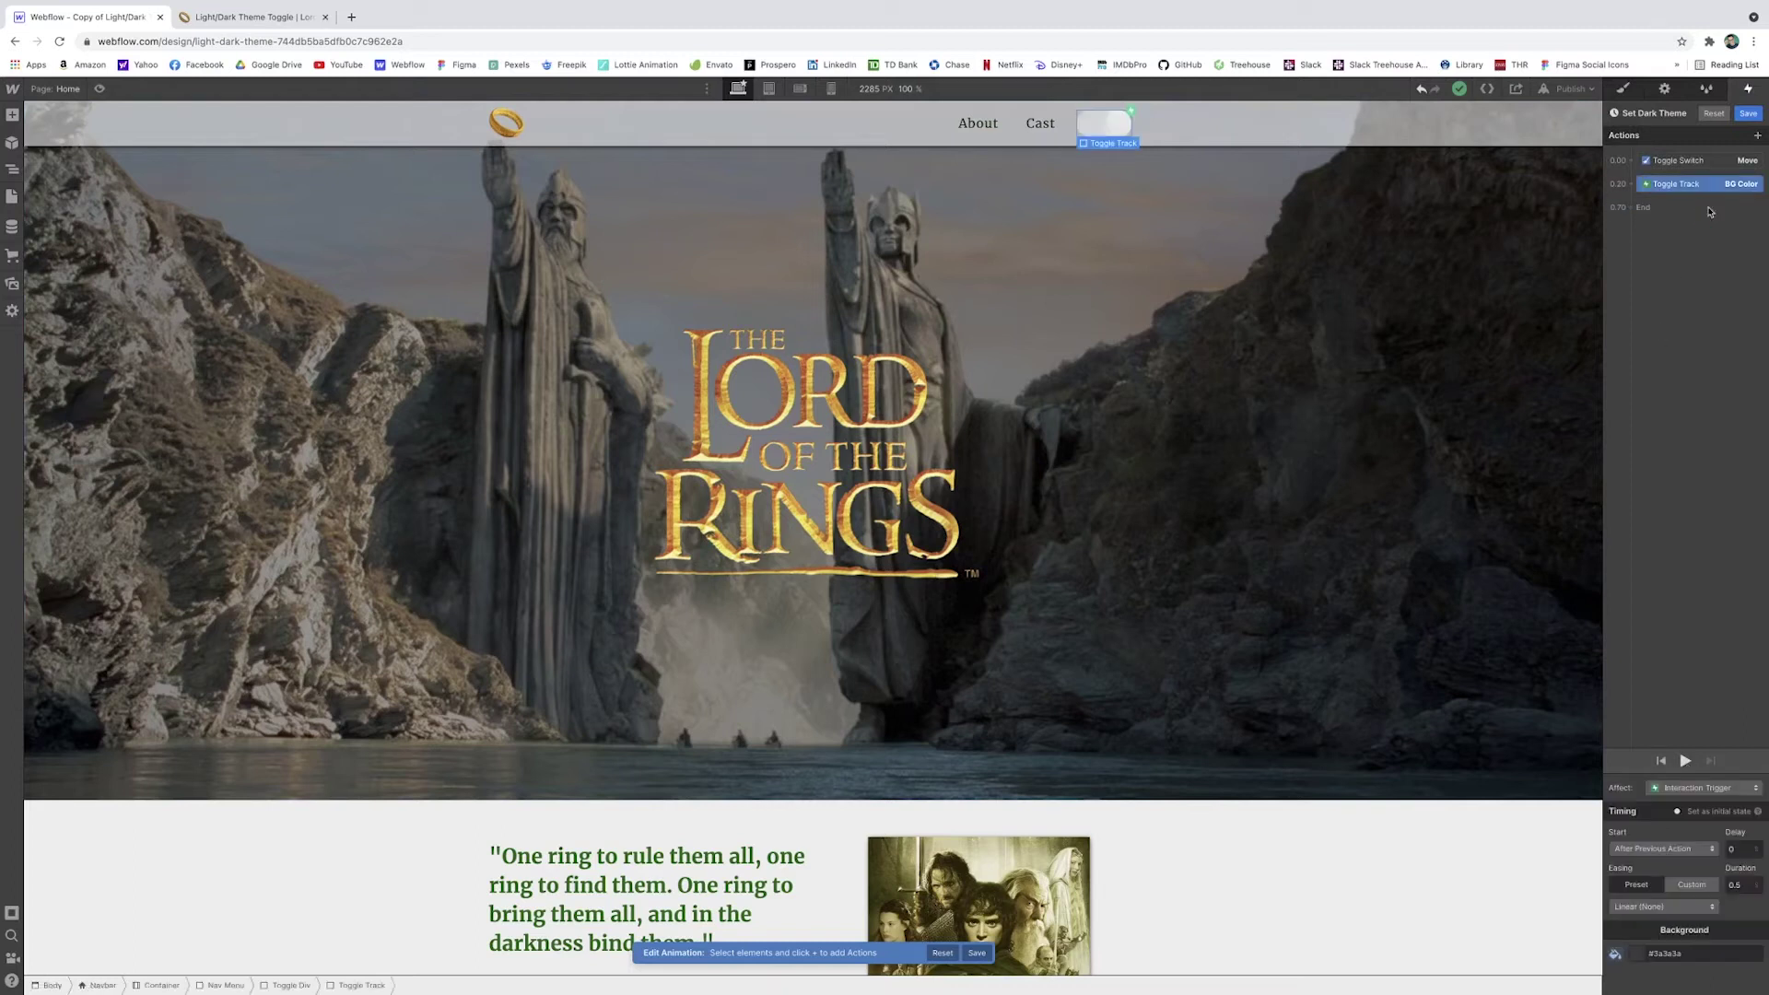
double_click(1738, 886)
text(0.2)
key(Return)
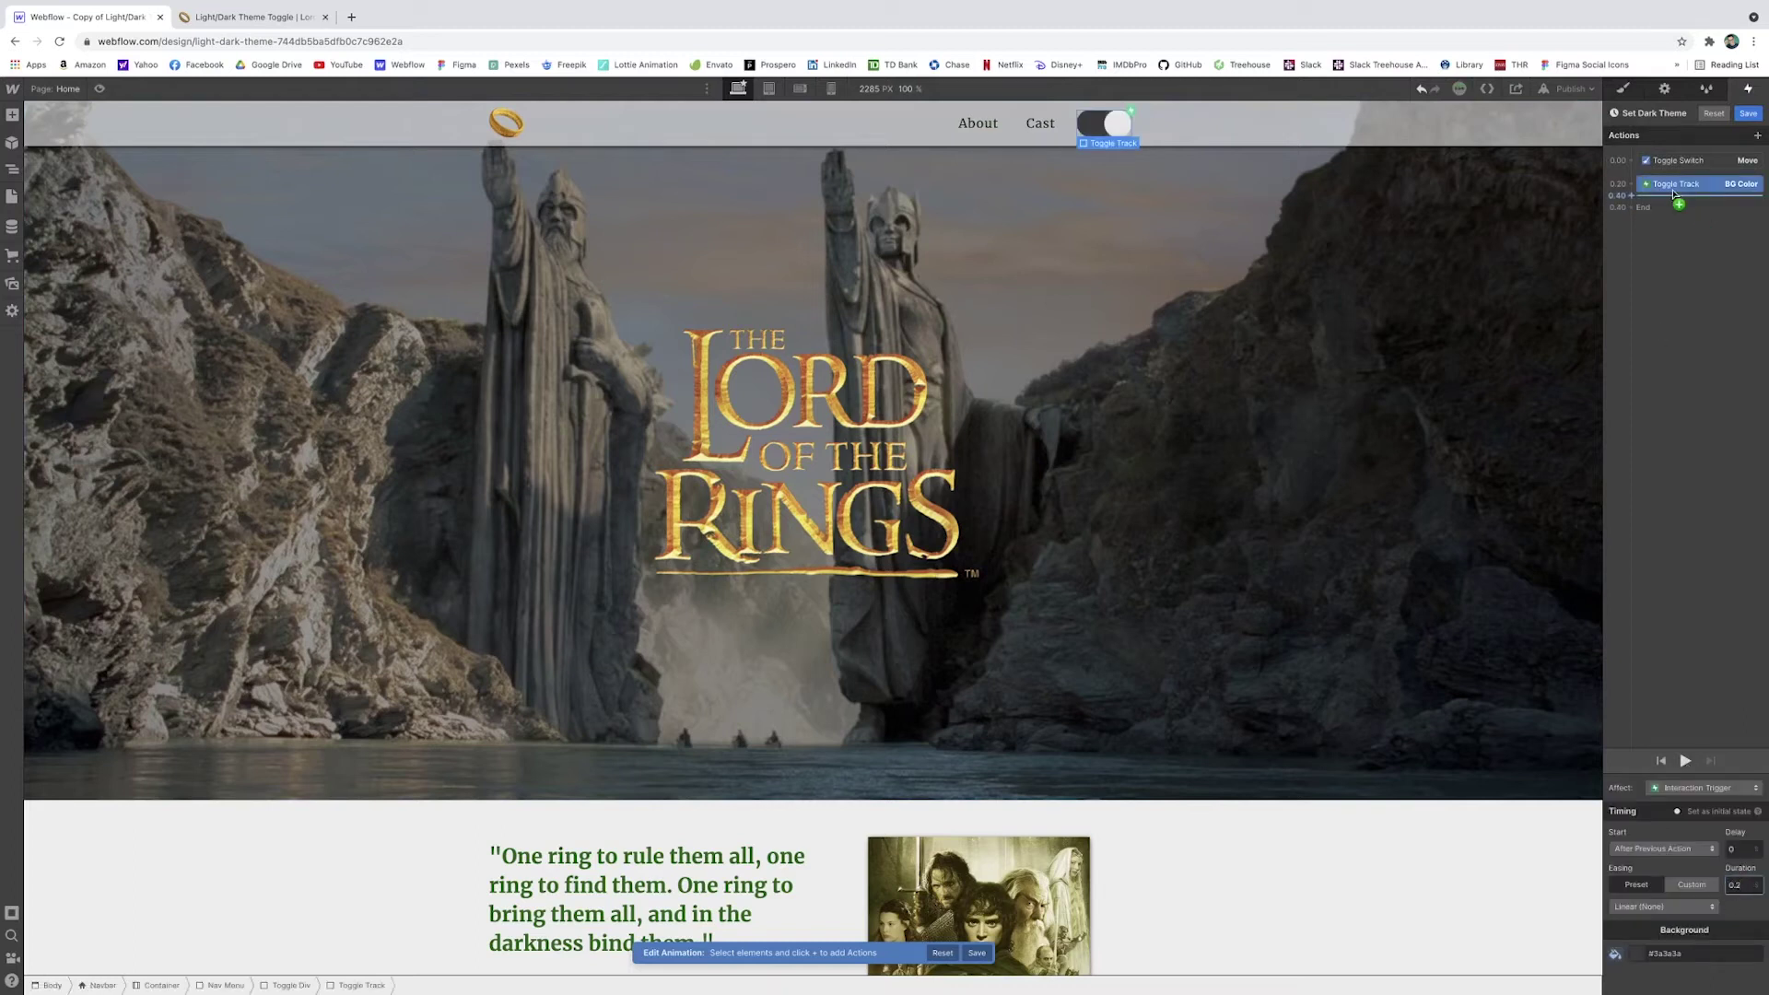
click(1678, 161)
drag(1686, 185, 1685, 168)
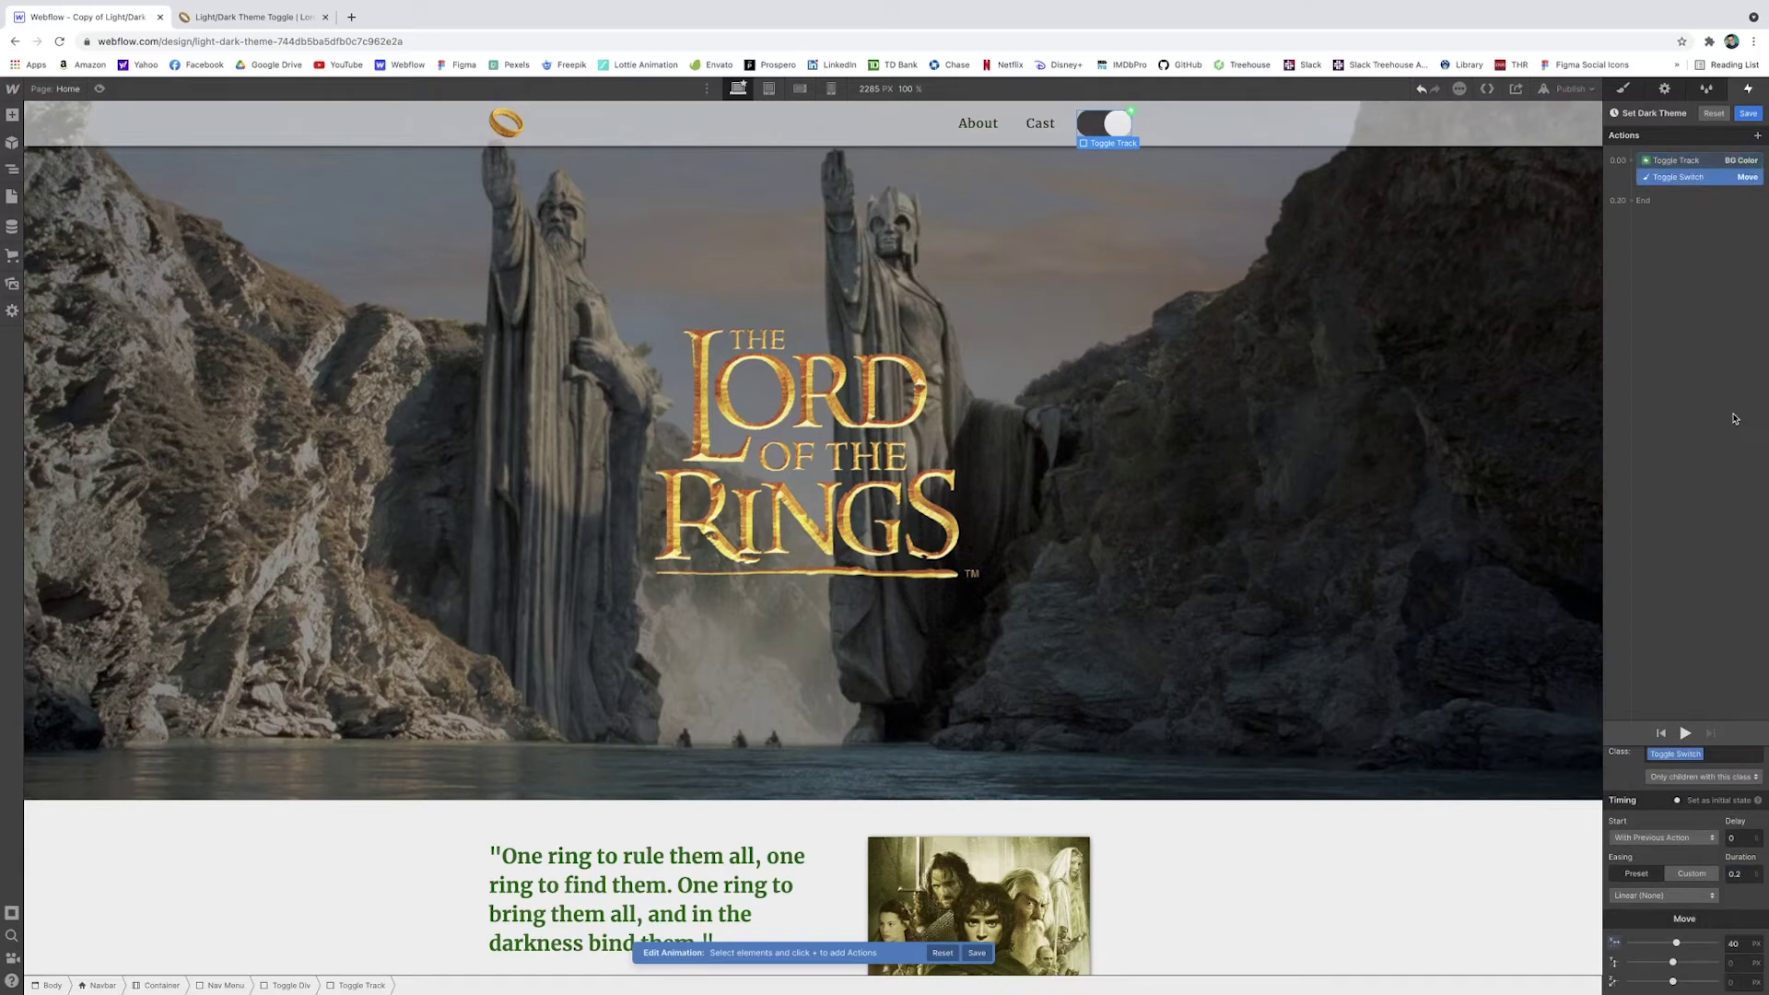
click(1686, 734)
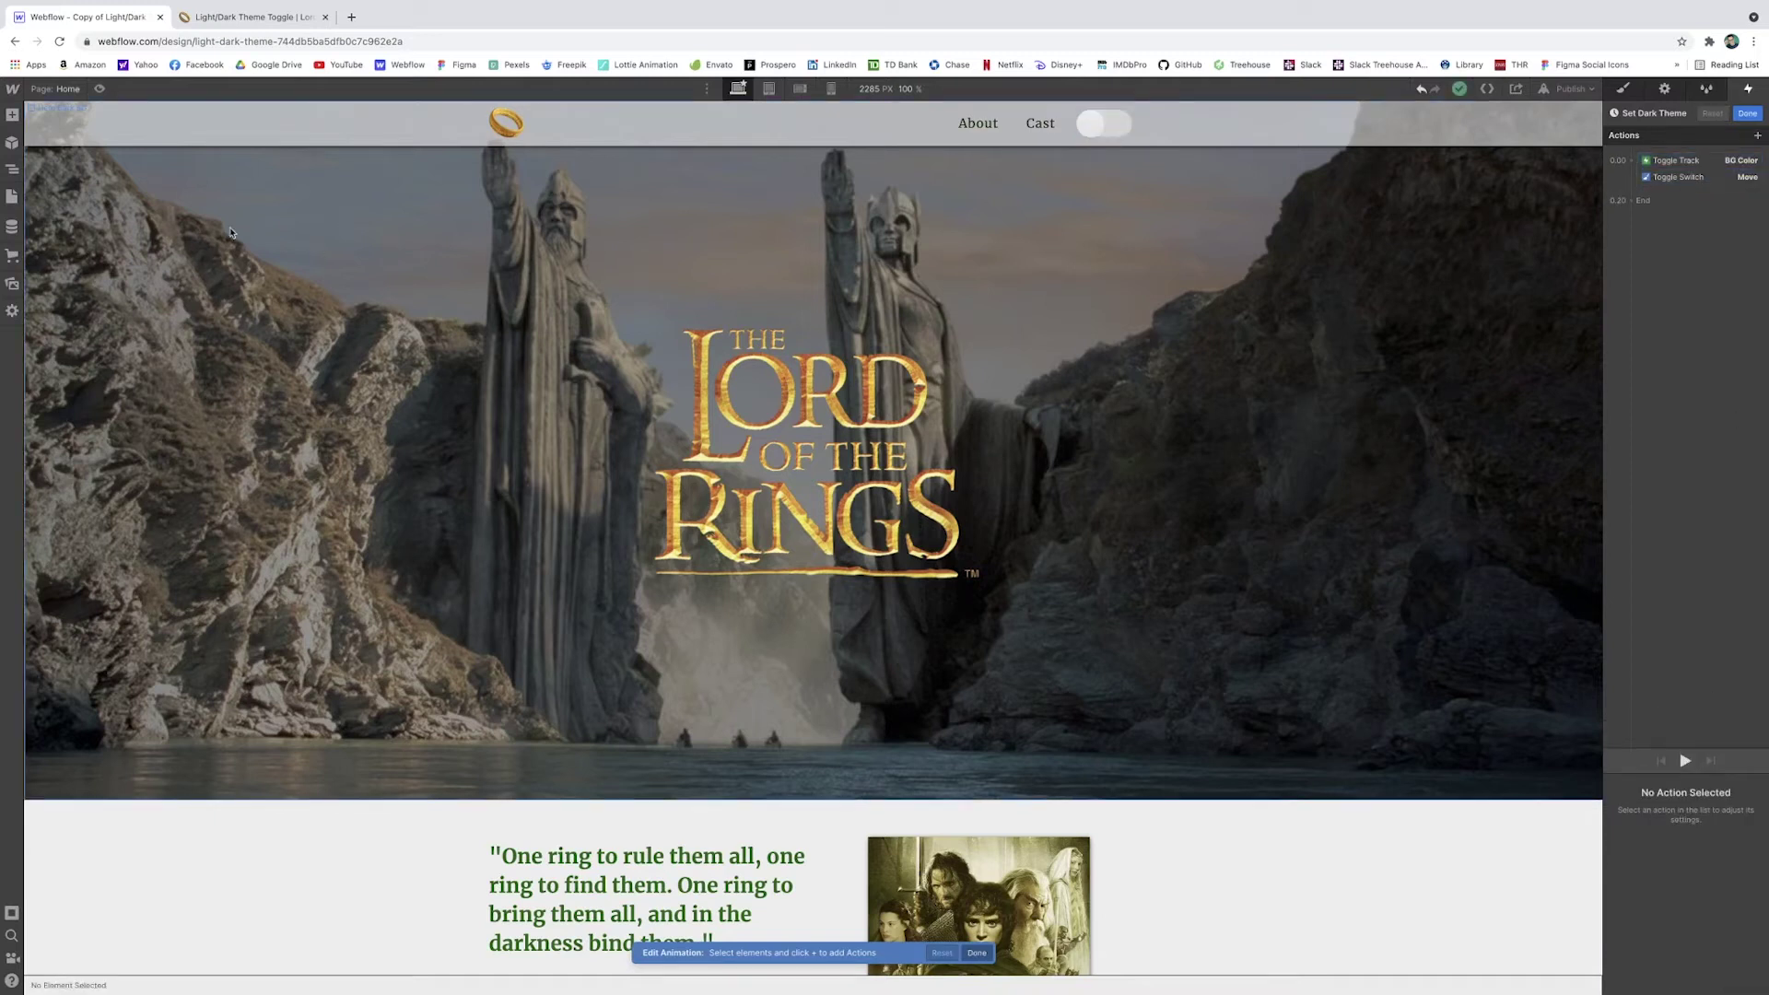
Add an Opacity action fading Hero Dark BG in over 0.2 s, grouped with the toggle steps
click(230, 233)
click(12, 169)
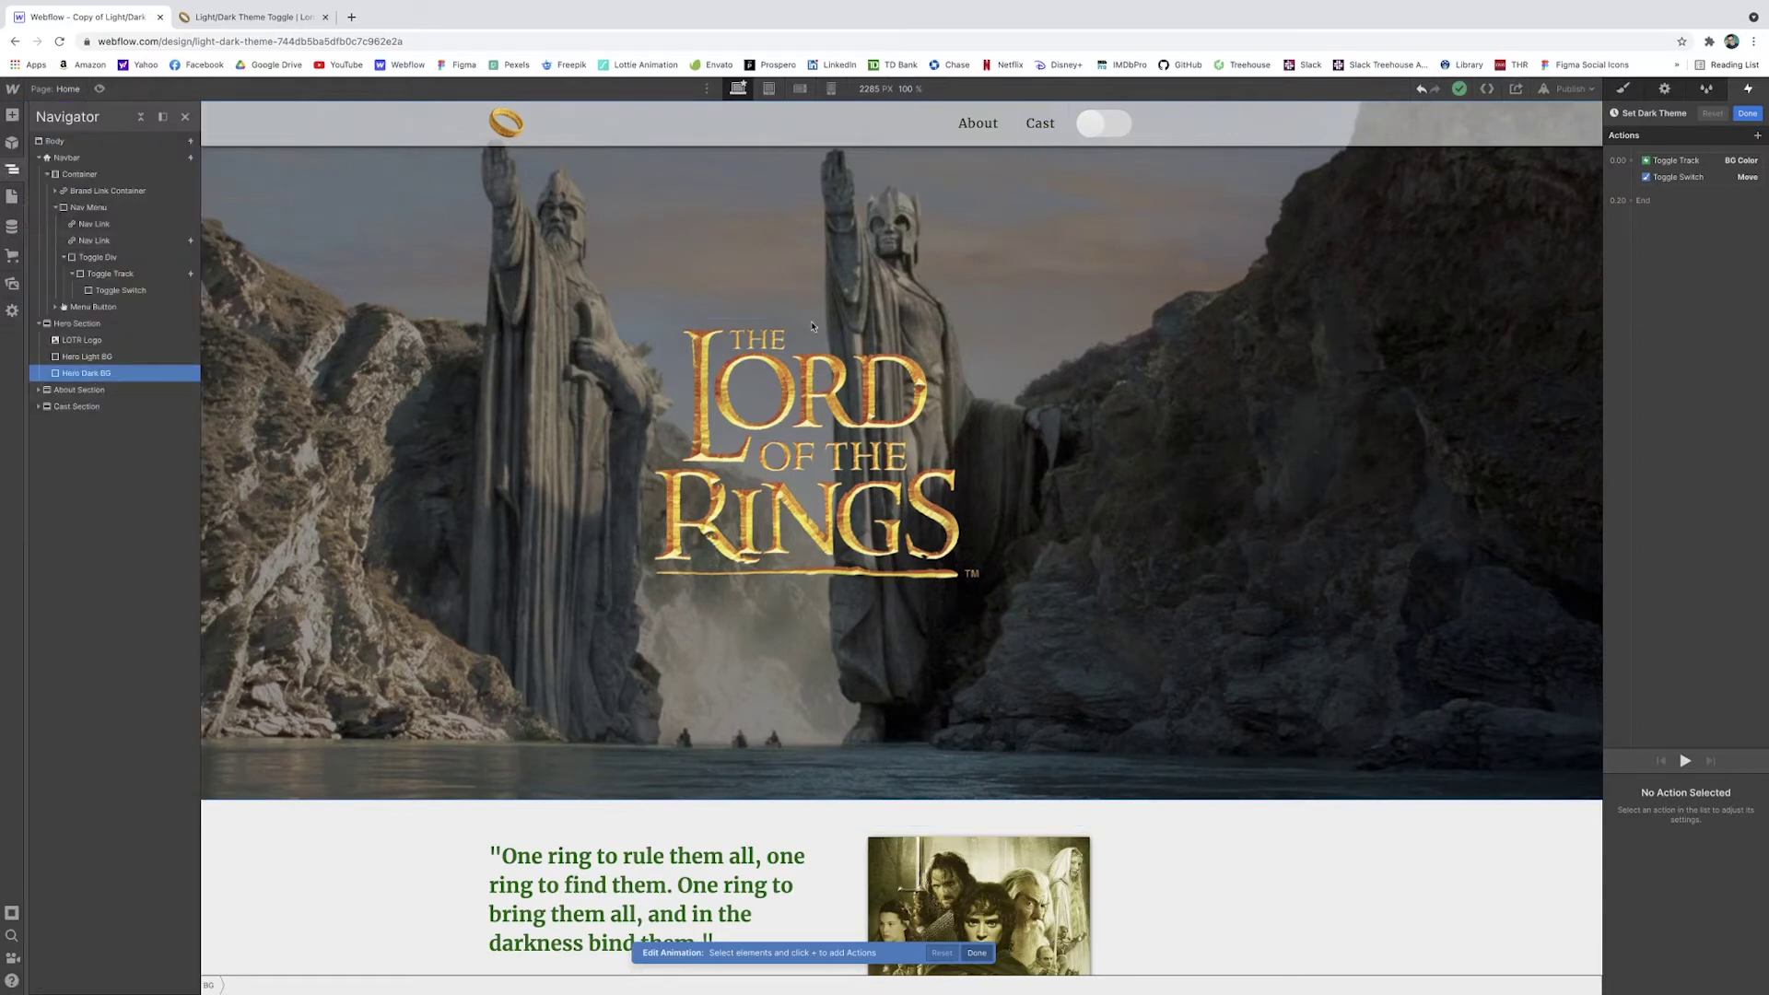
click(1757, 136)
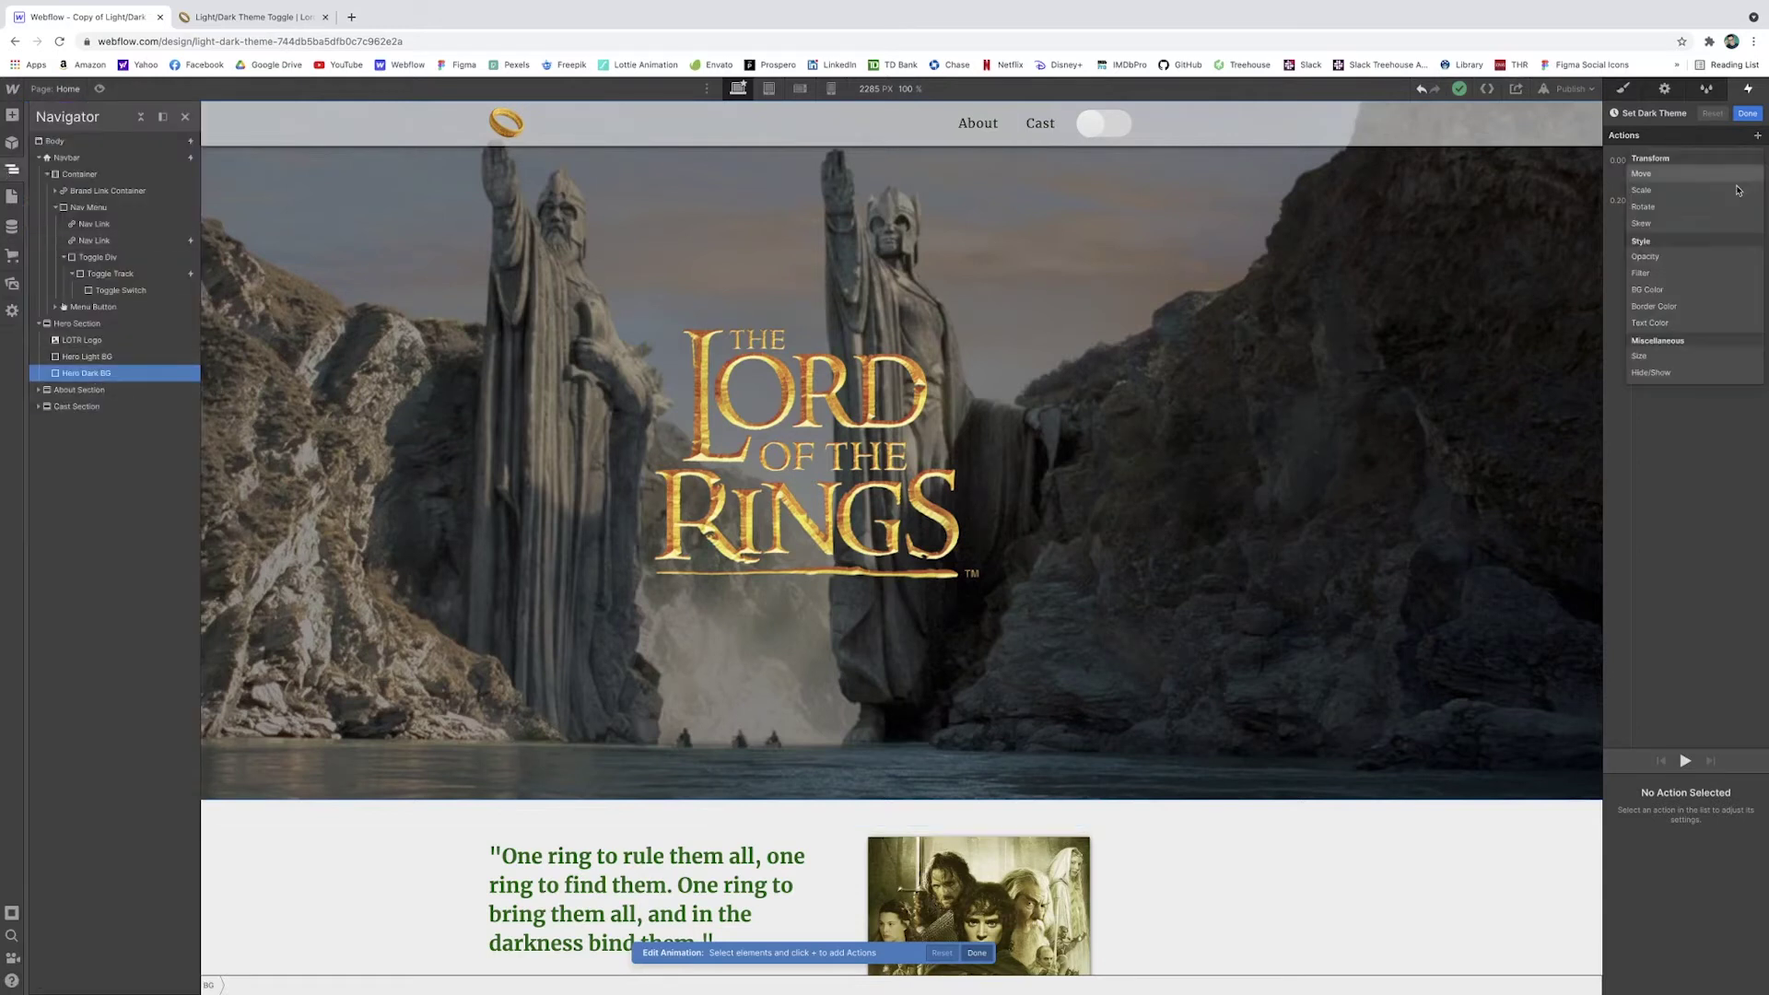
click(1690, 255)
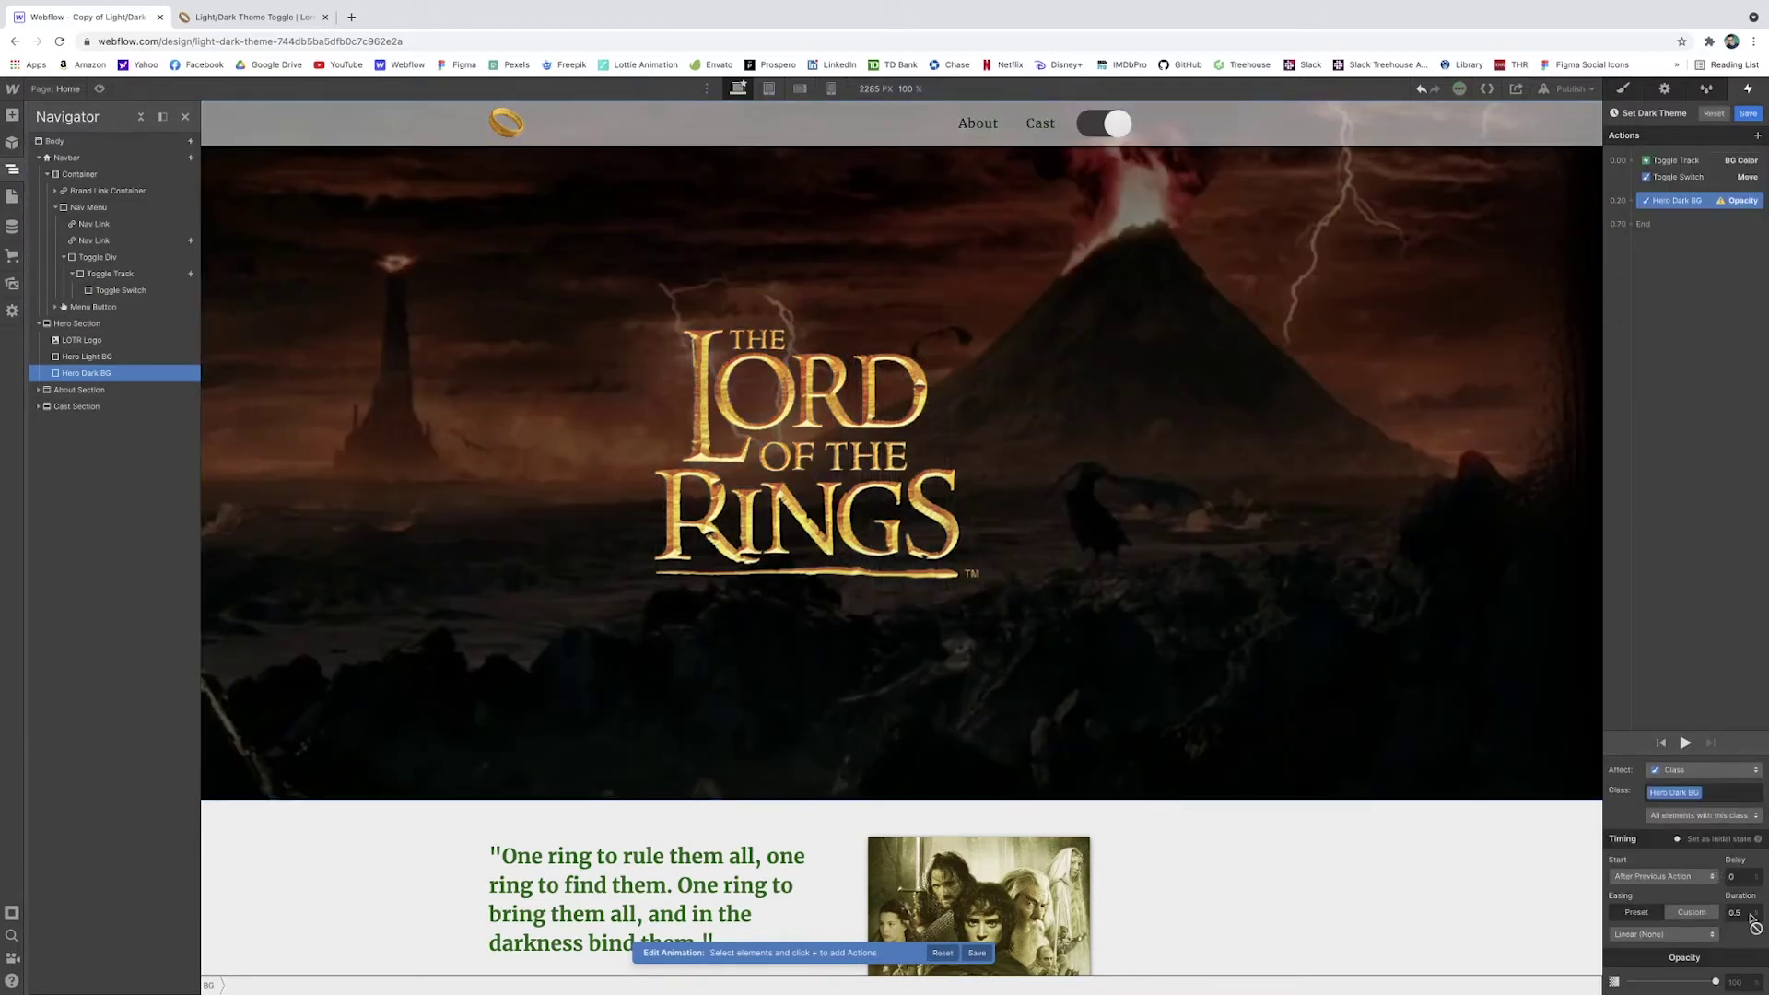
click(1735, 914)
text(.2)
click(1749, 984)
drag(1681, 201, 1683, 186)
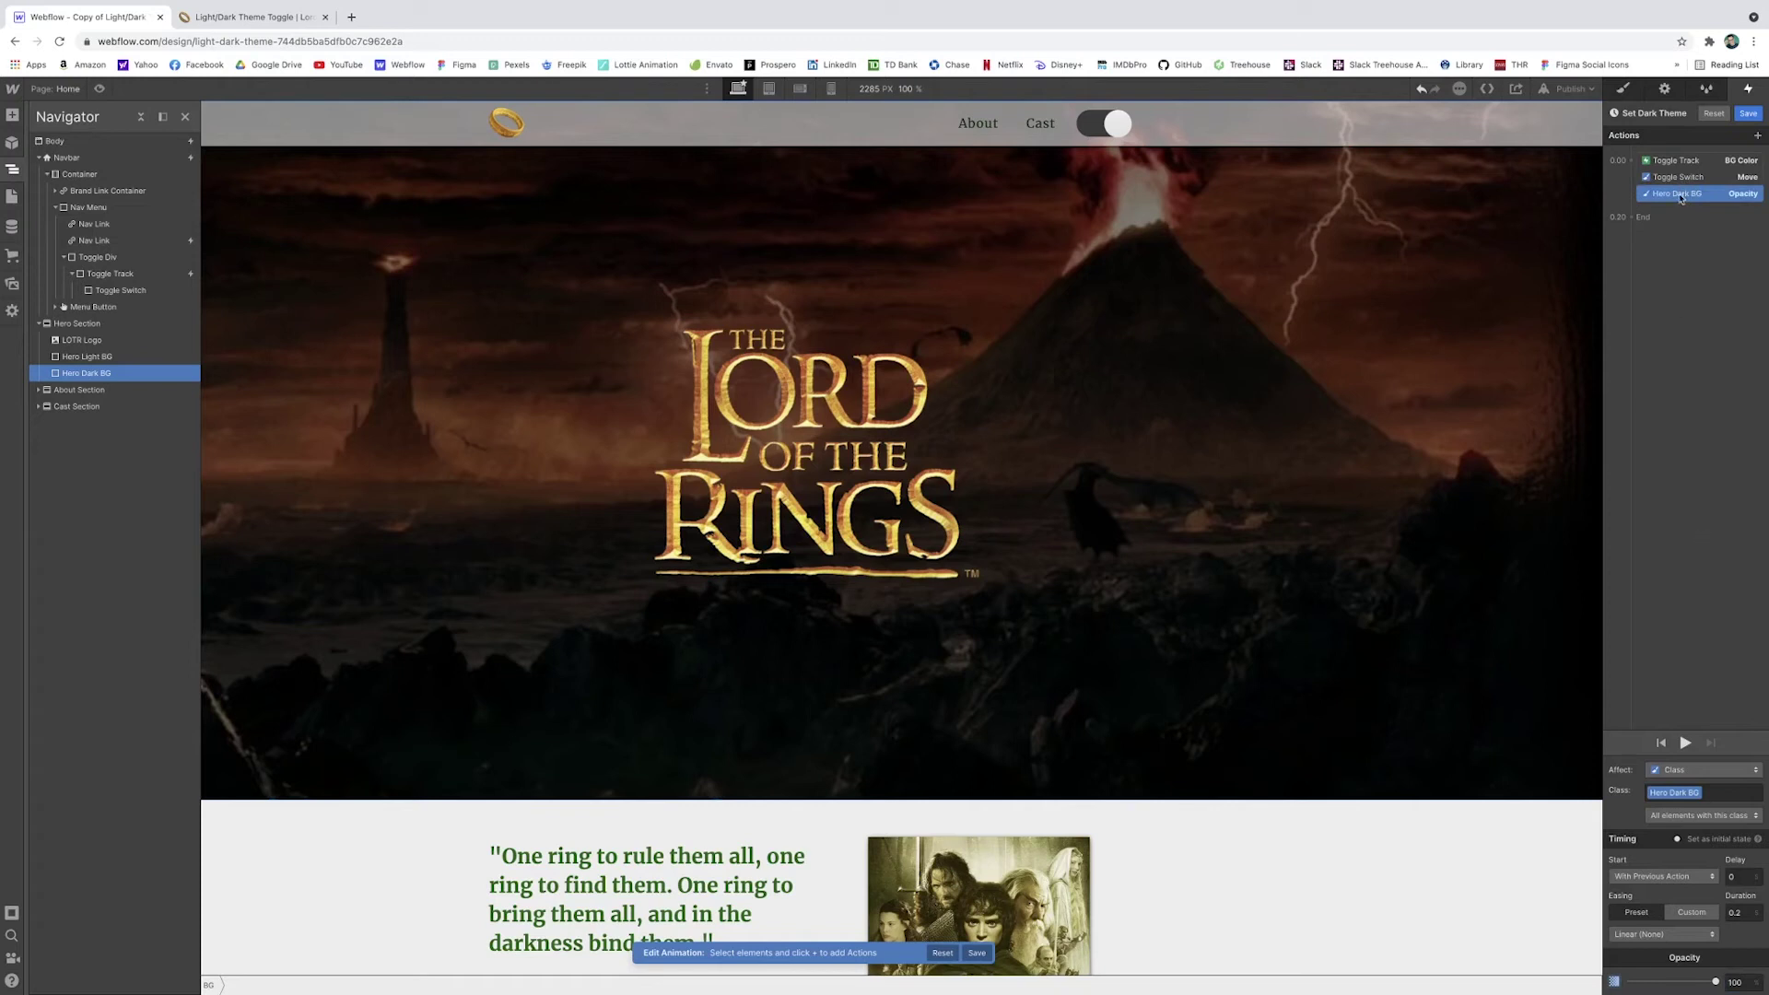
scroll(332, 751, down, 2)
click(331, 751)
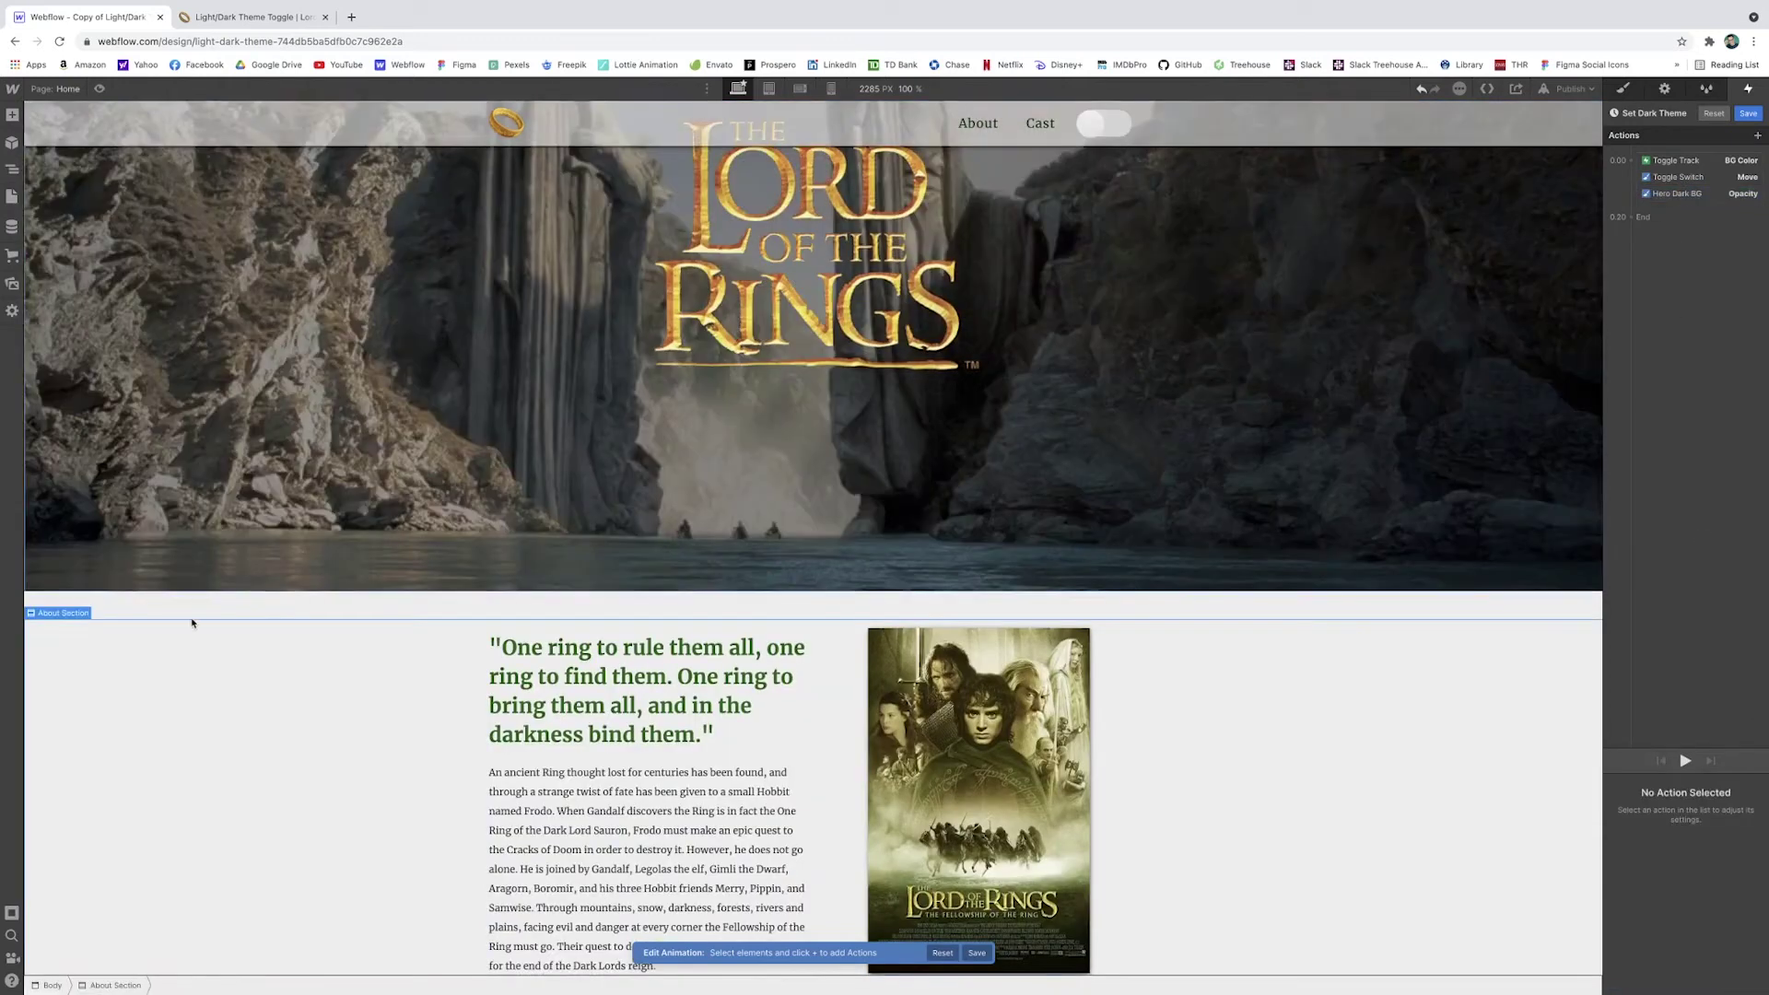
Add a BG Color action turning the page Body #202020, starting with the other actions
click(50, 985)
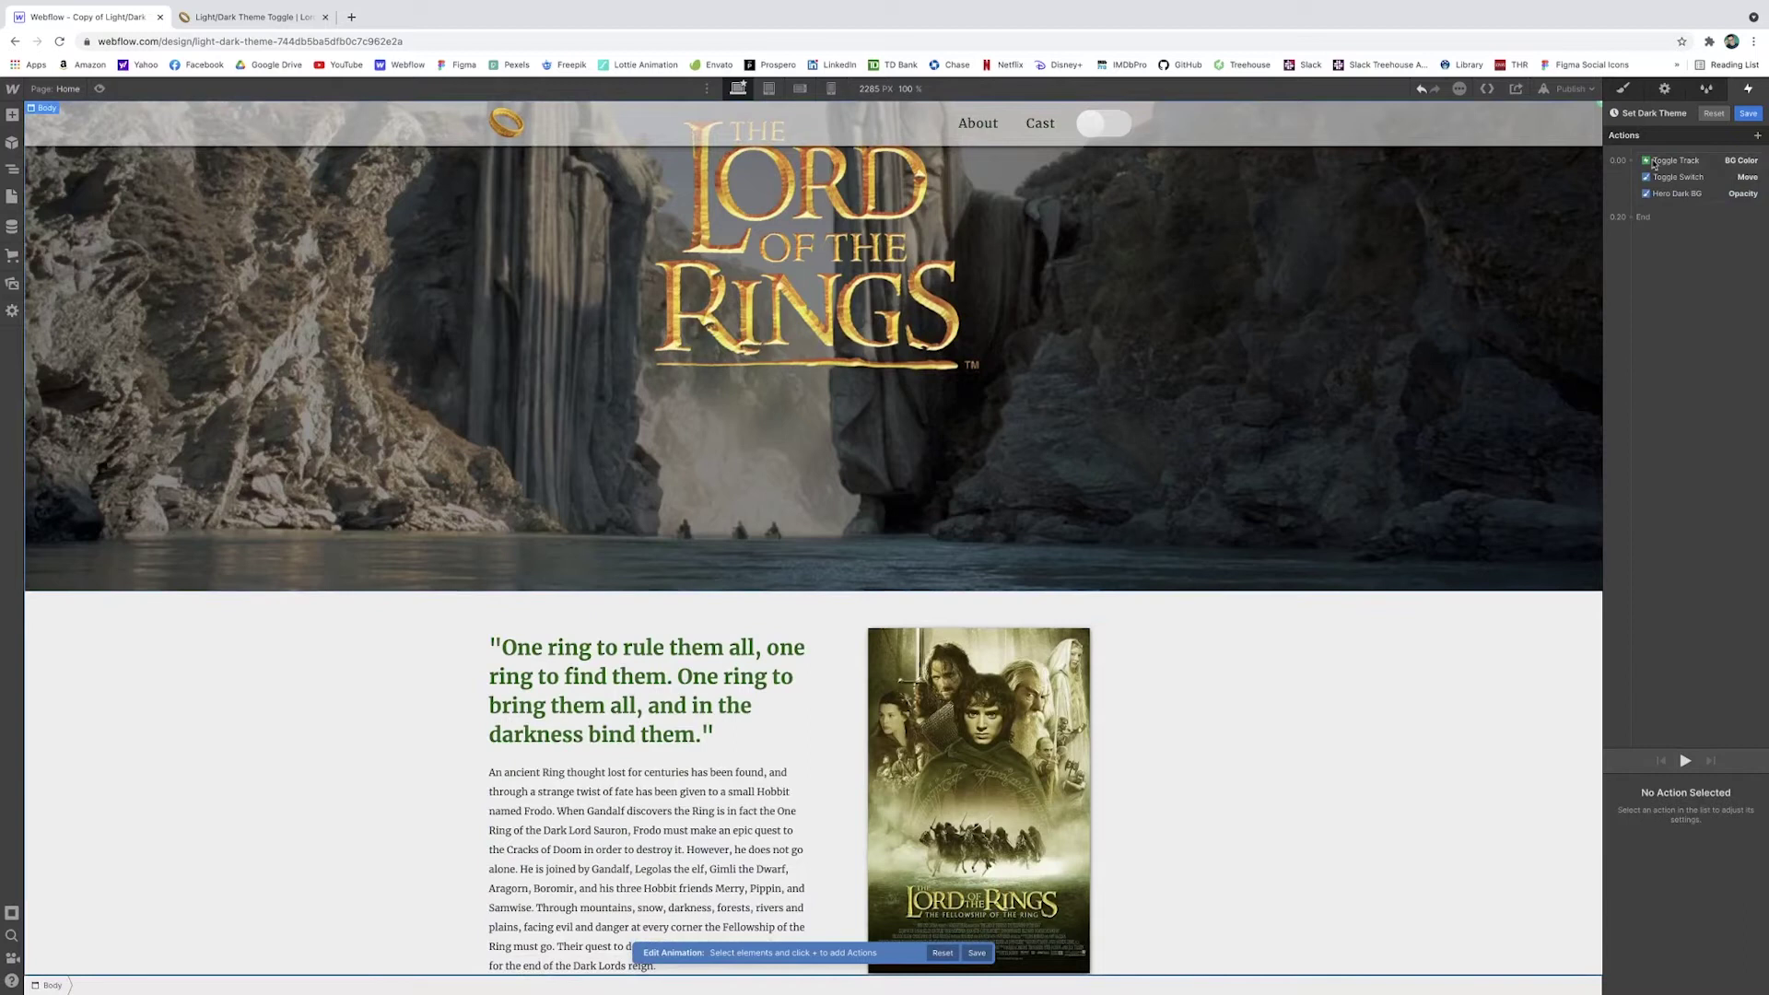
click(1757, 134)
click(1655, 290)
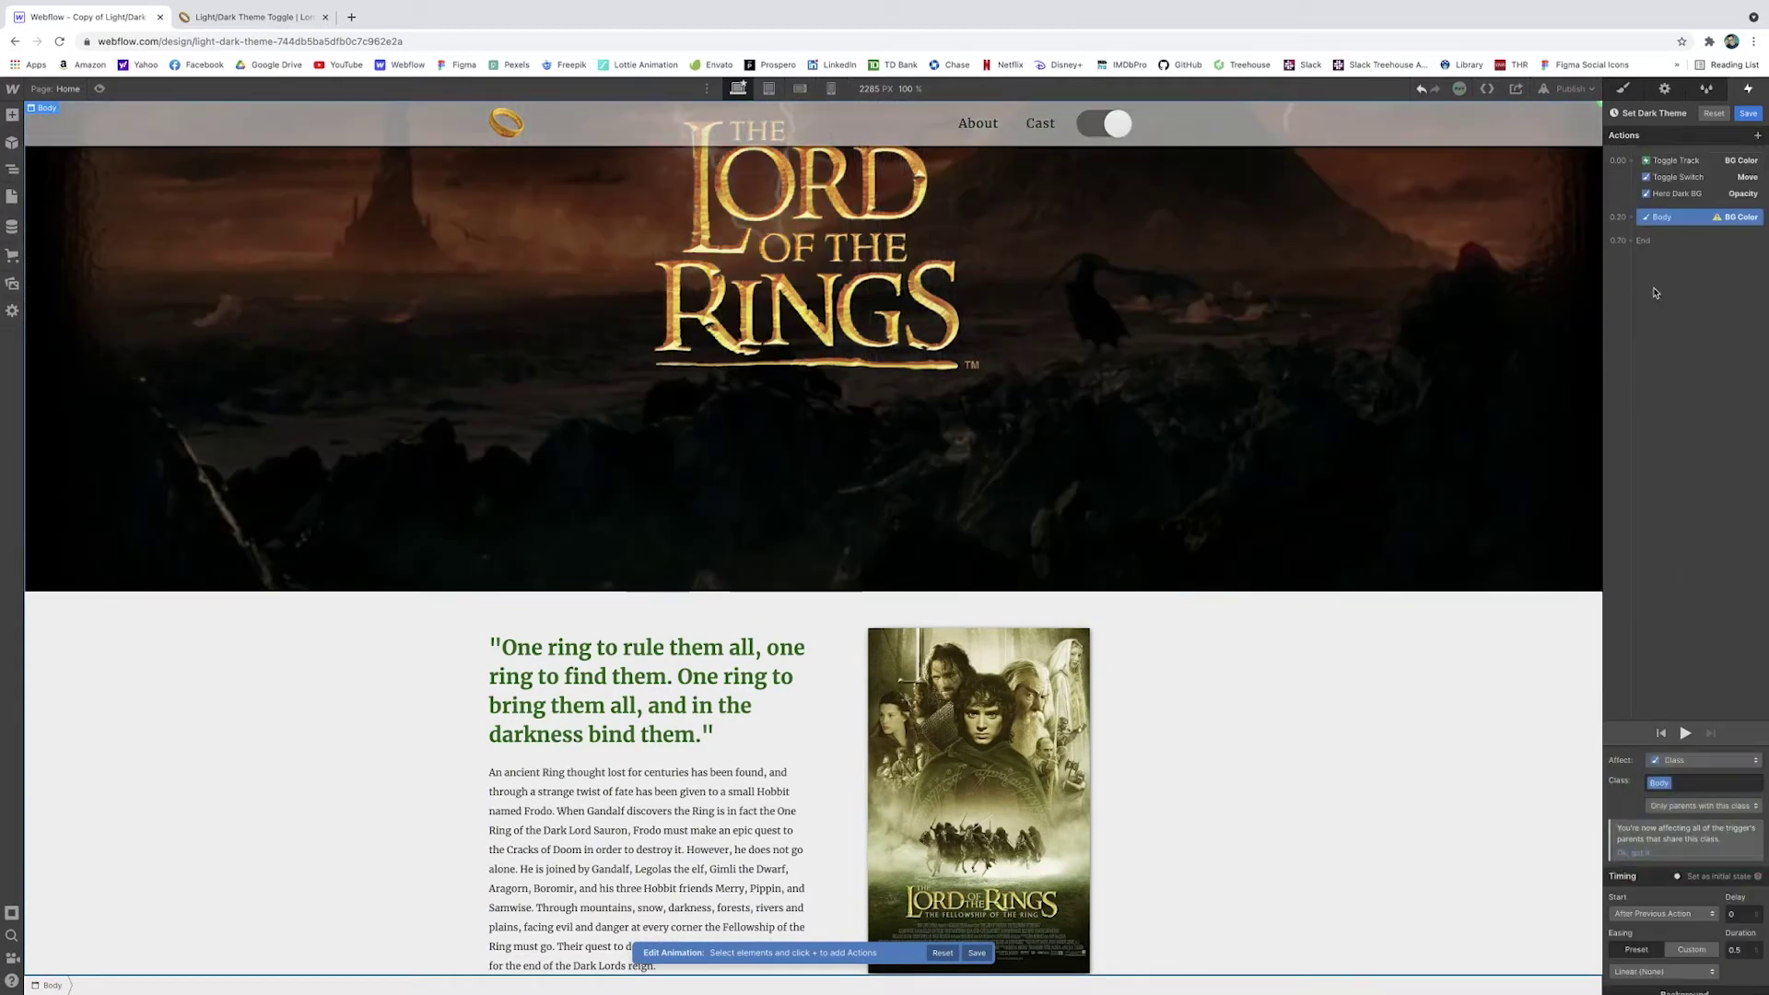
scroll(1687, 875, down, 3)
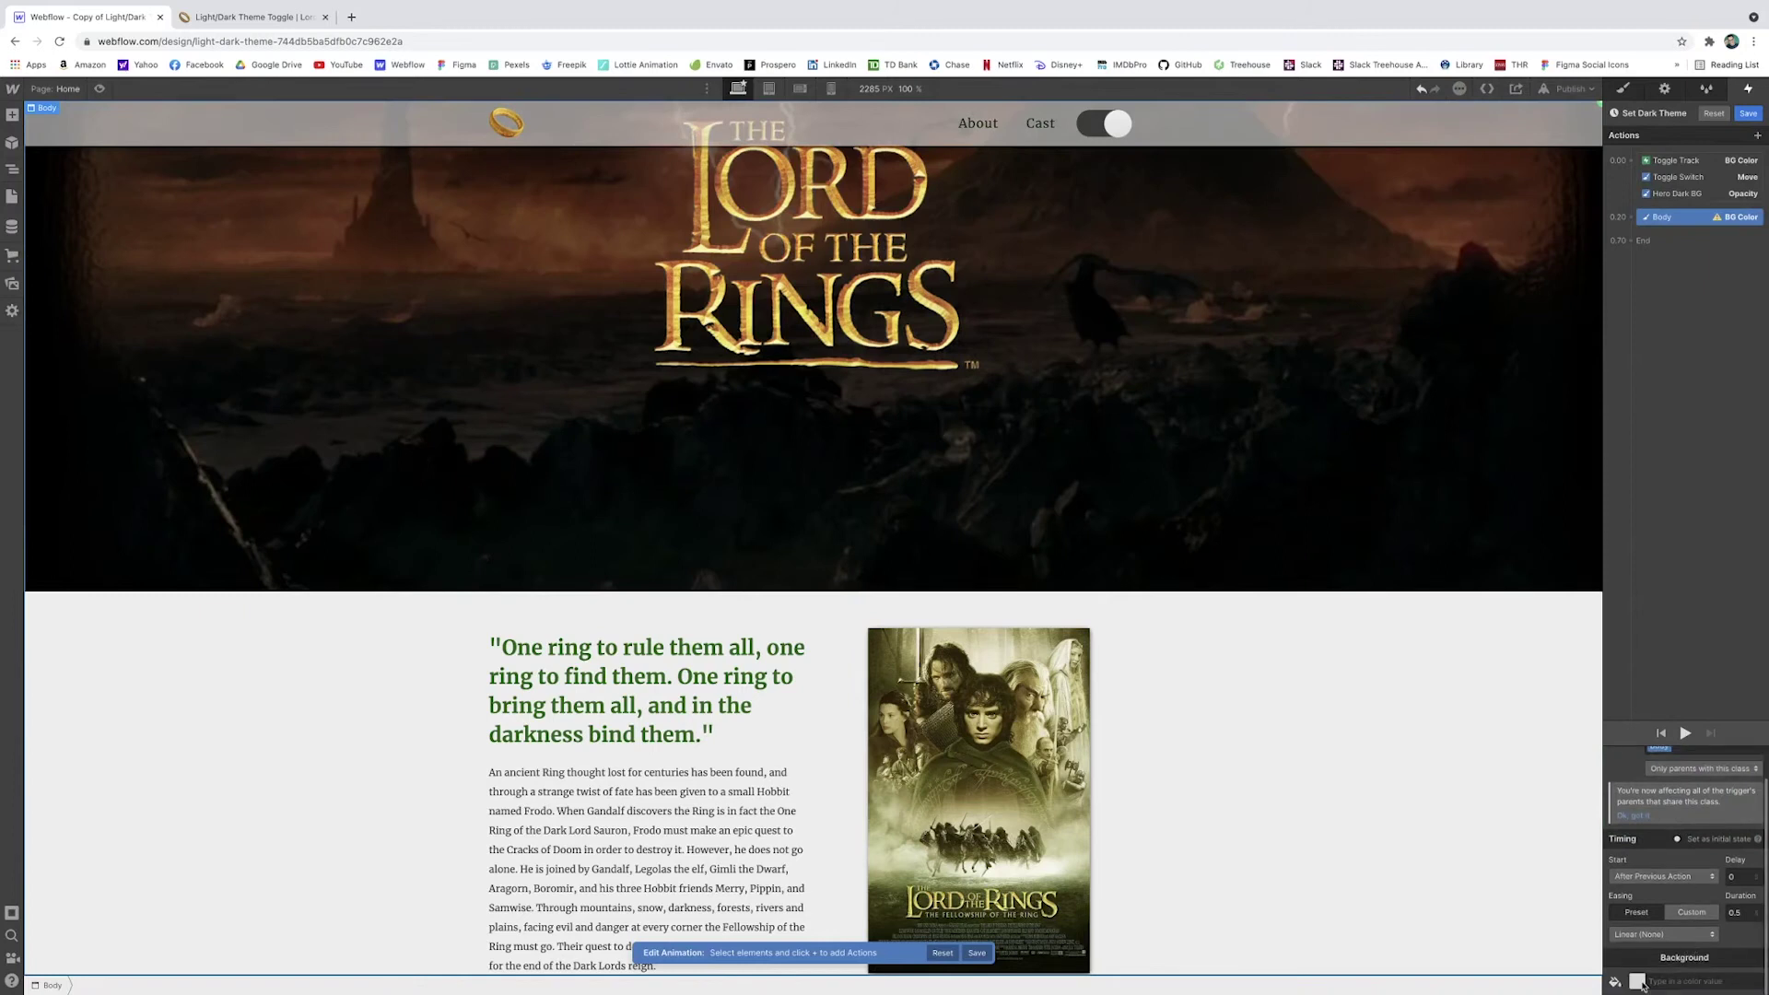
click(1638, 982)
text(202020)
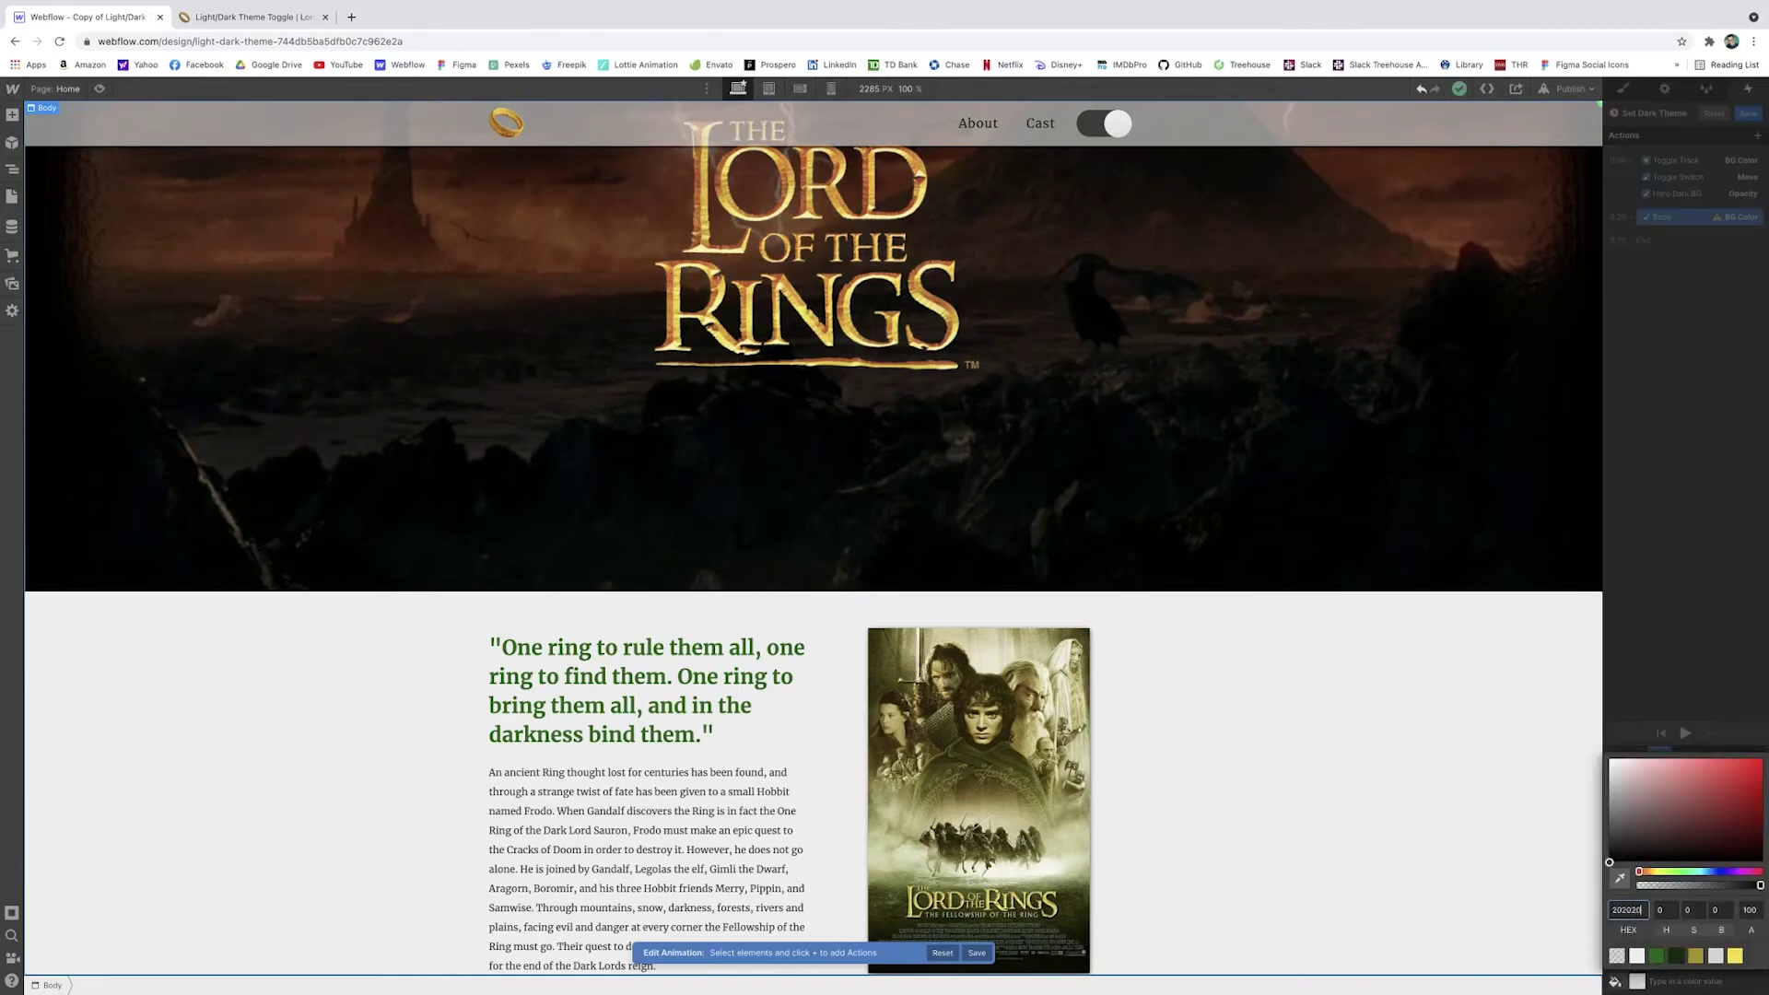
key(Return)
scroll(1374, 710, down, 1)
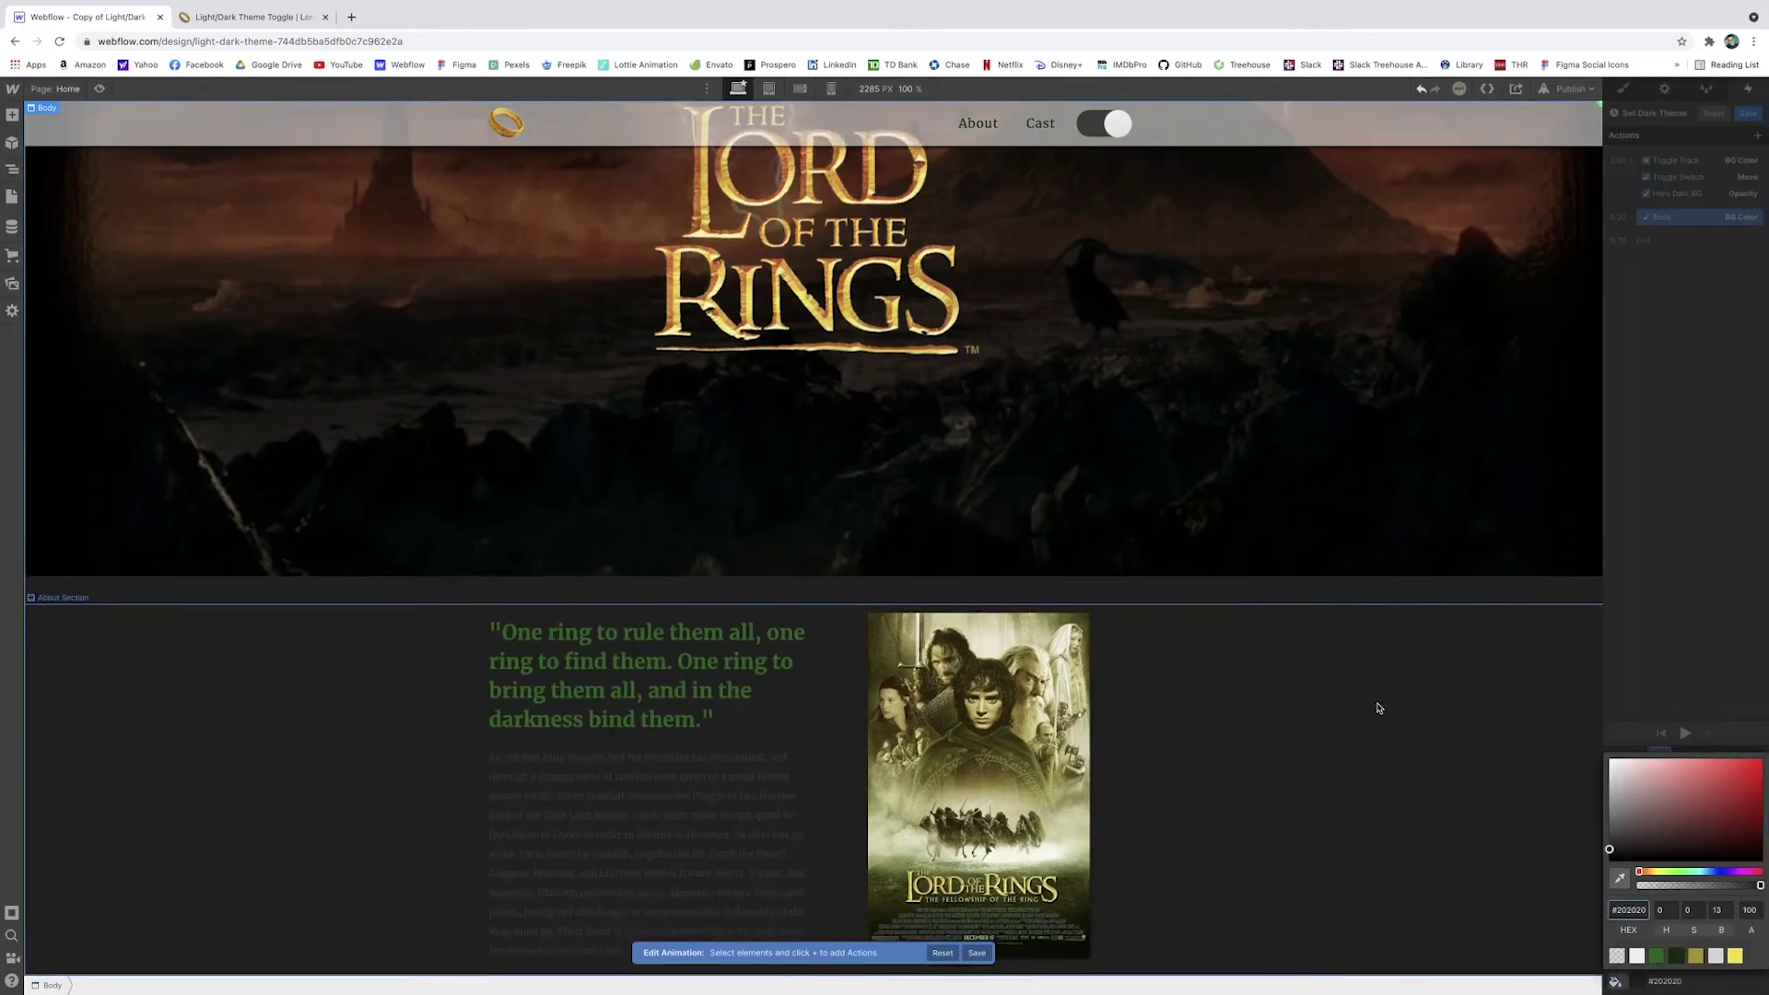
key(Escape)
drag(1692, 217, 1692, 219)
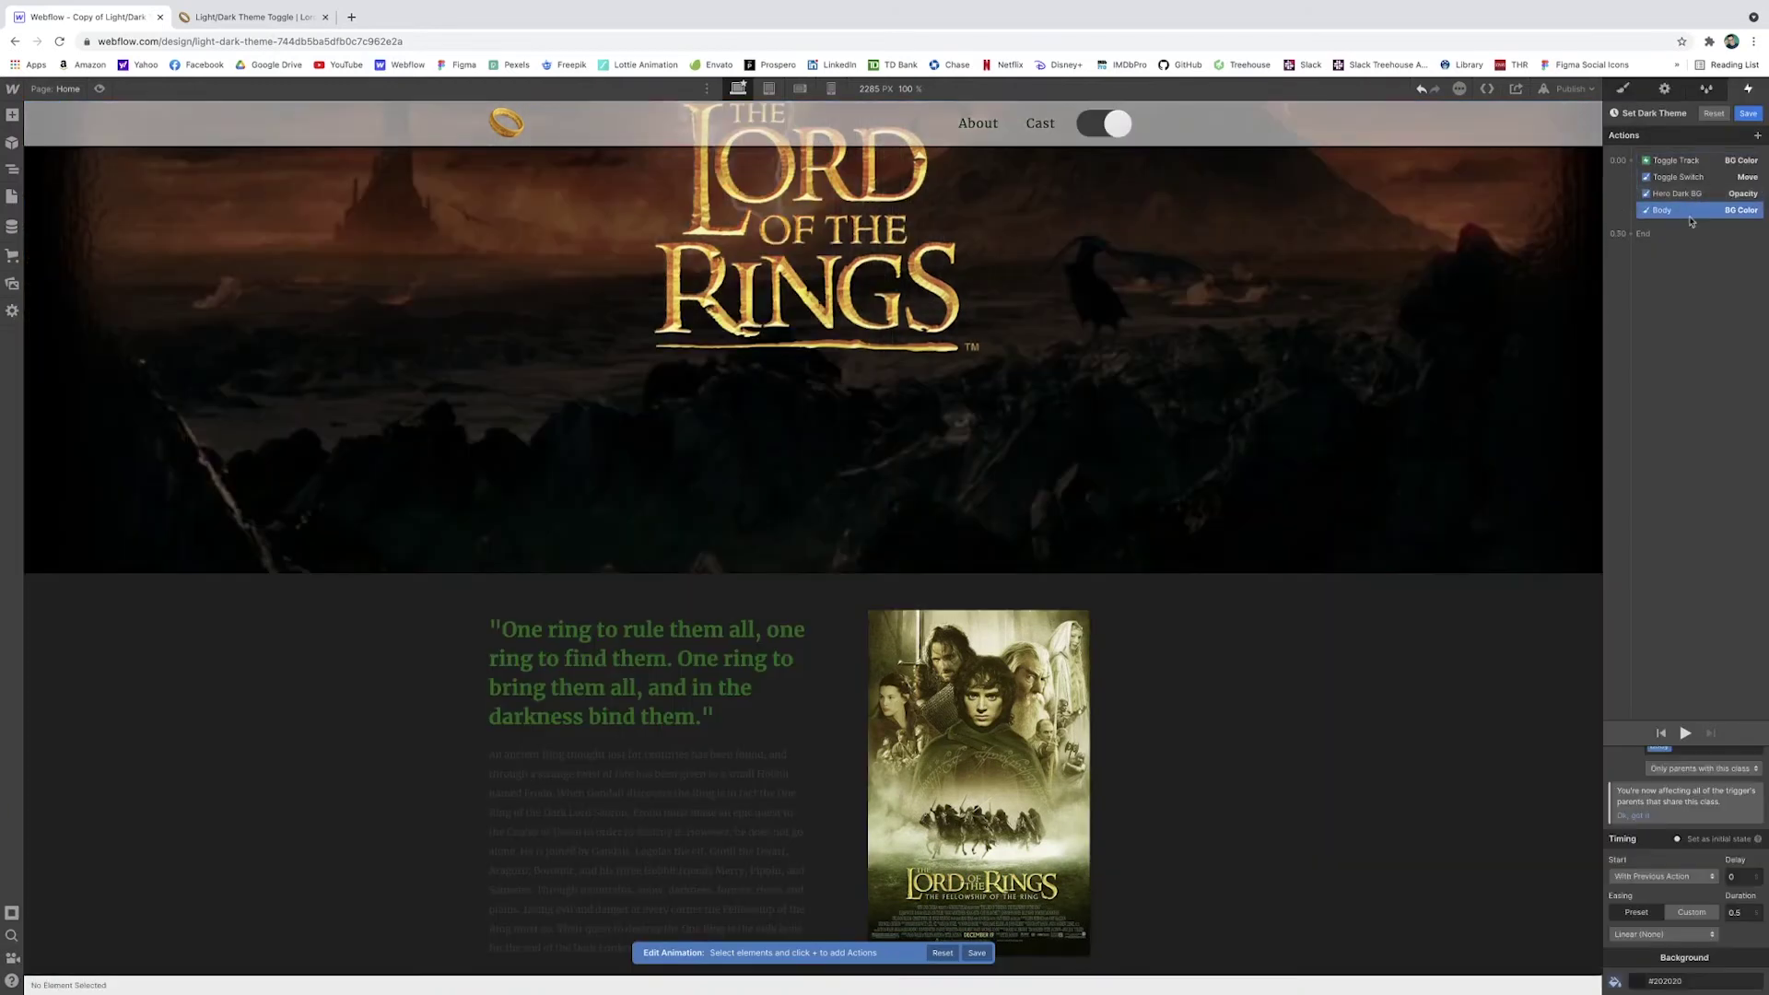
click(1738, 913)
Add a Dark Goldenrod text colour action for the quote, set to run with previous actions
click(645, 673)
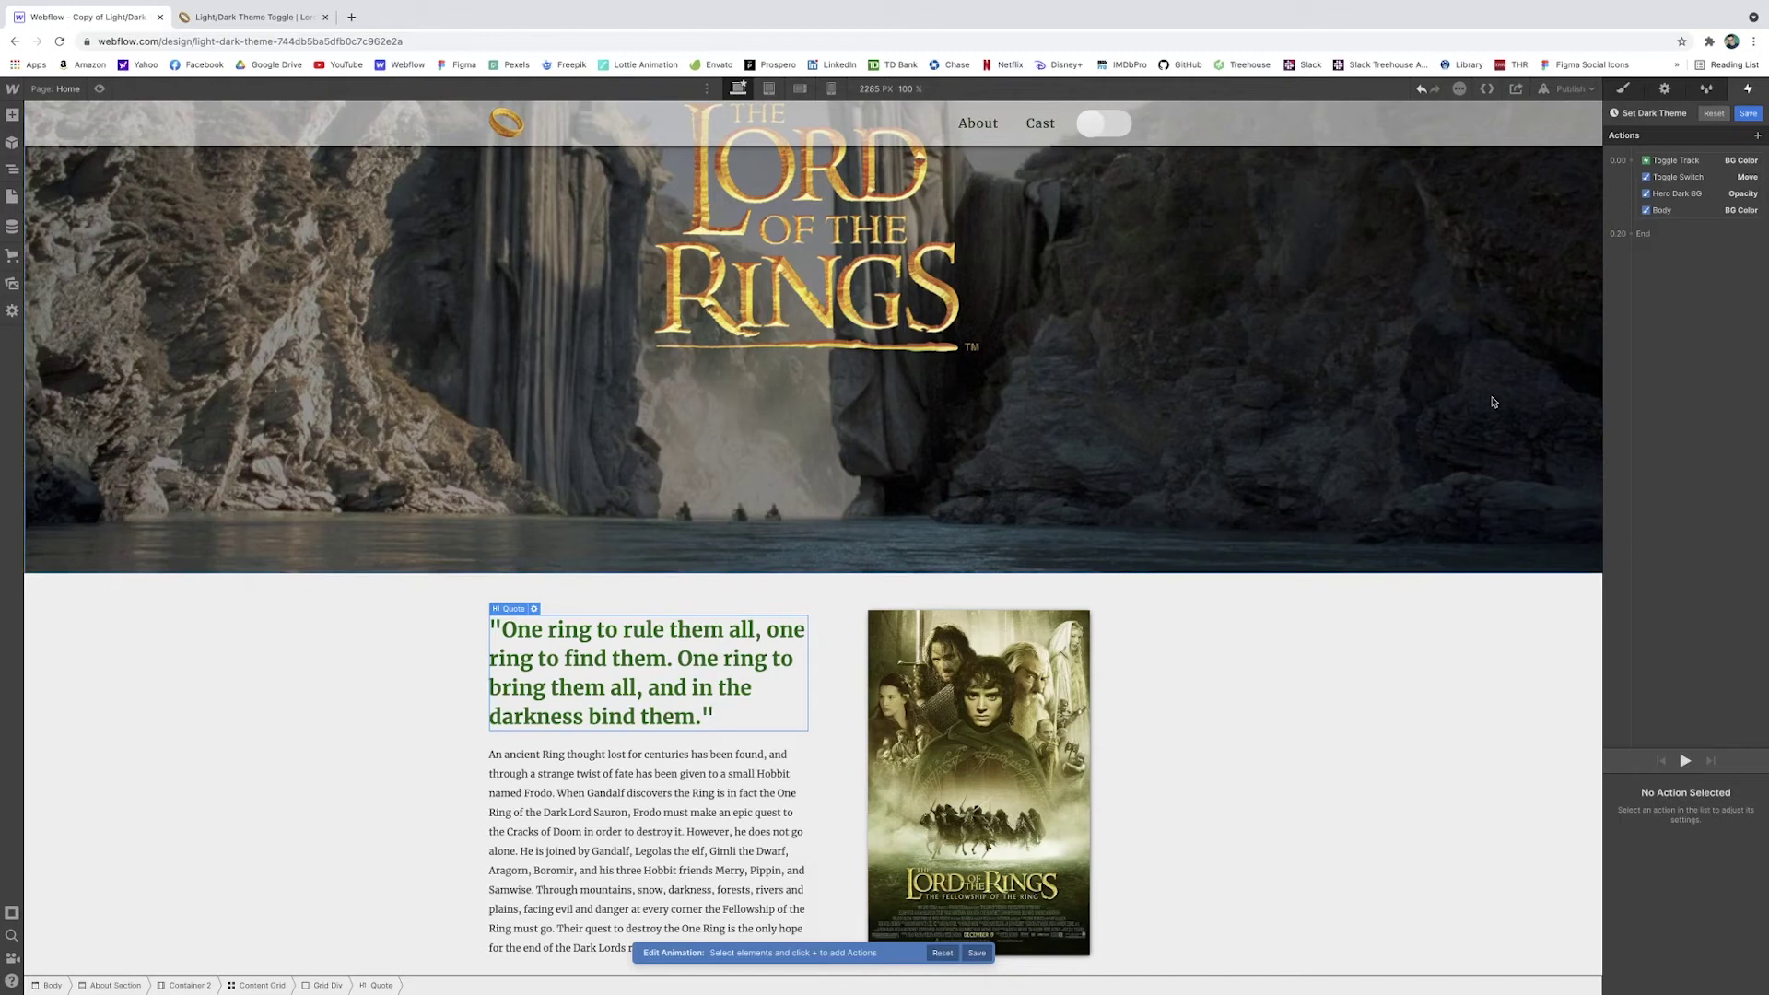
click(1758, 135)
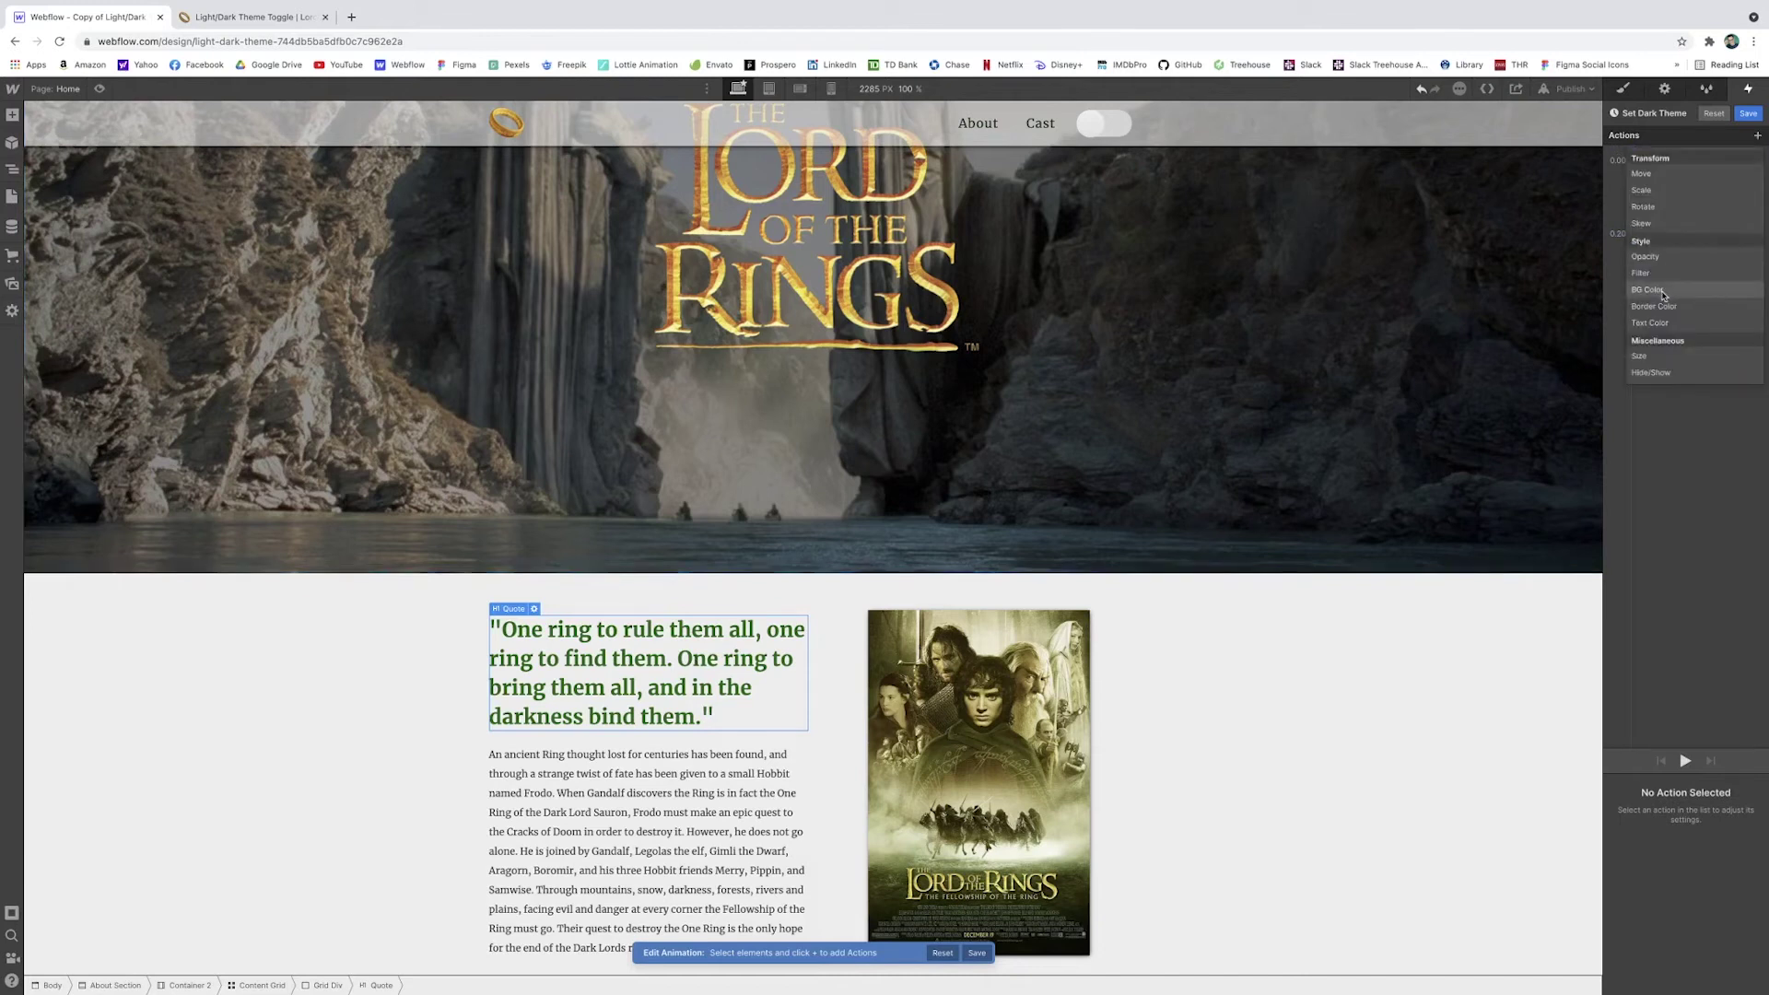
click(1660, 324)
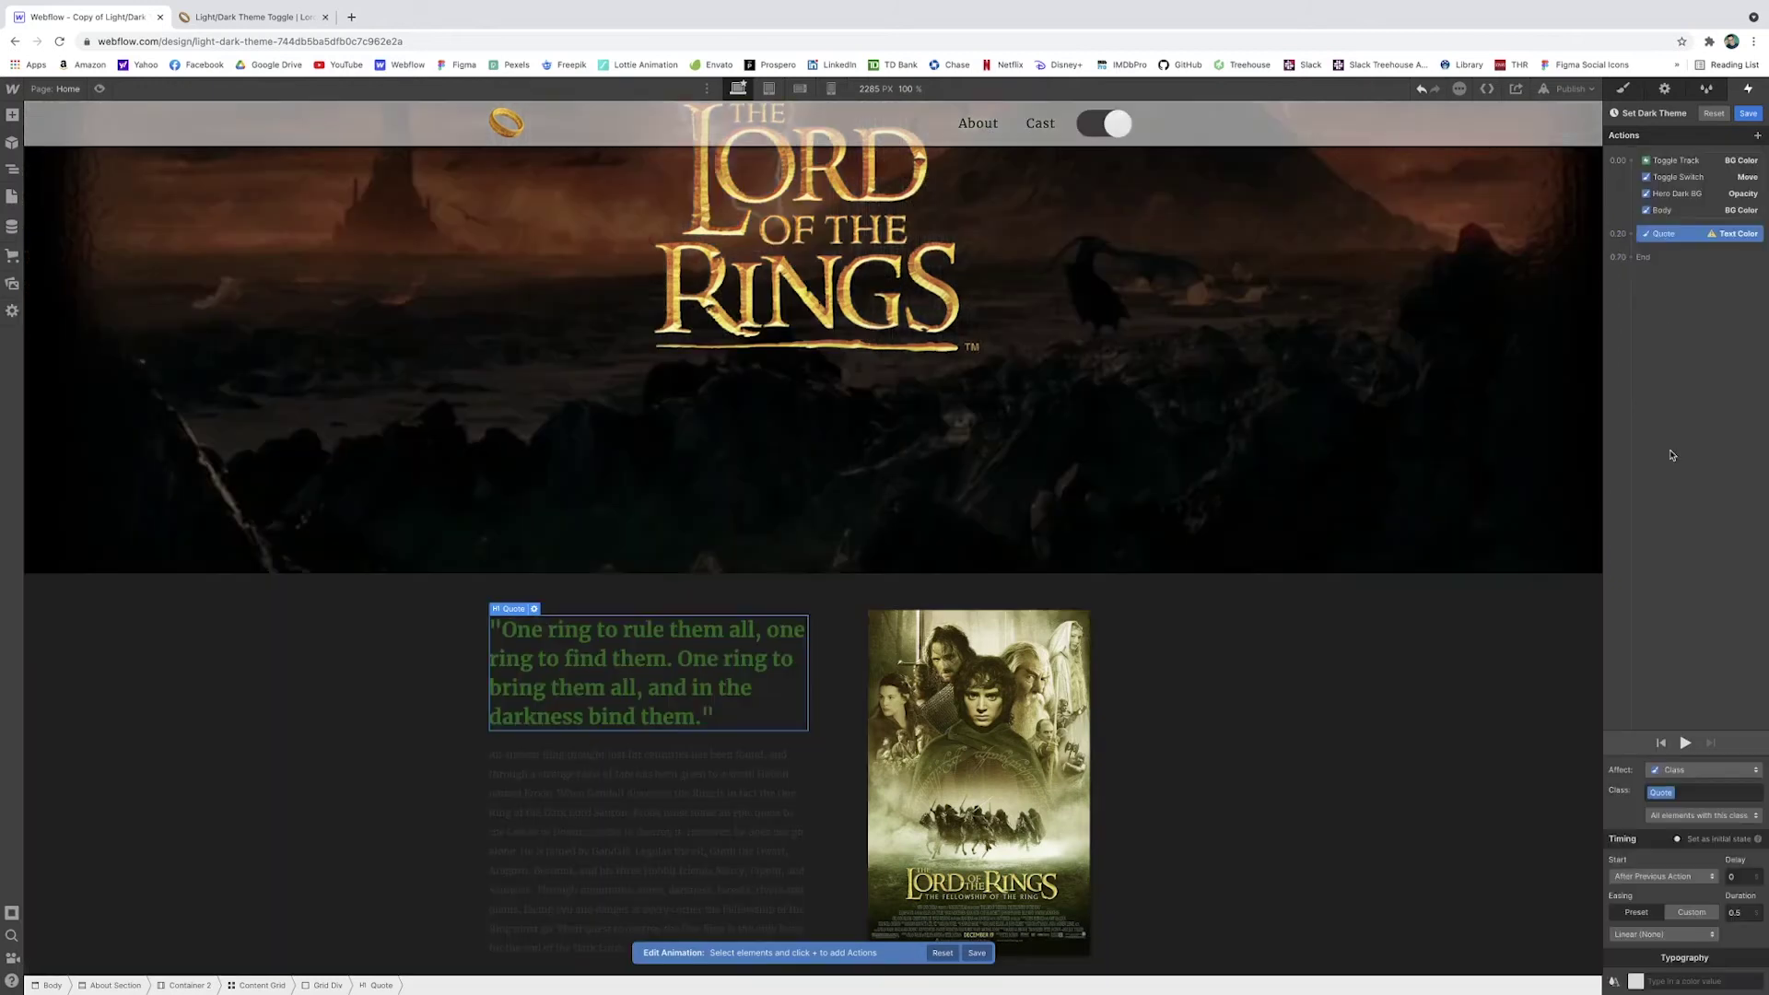
click(1675, 975)
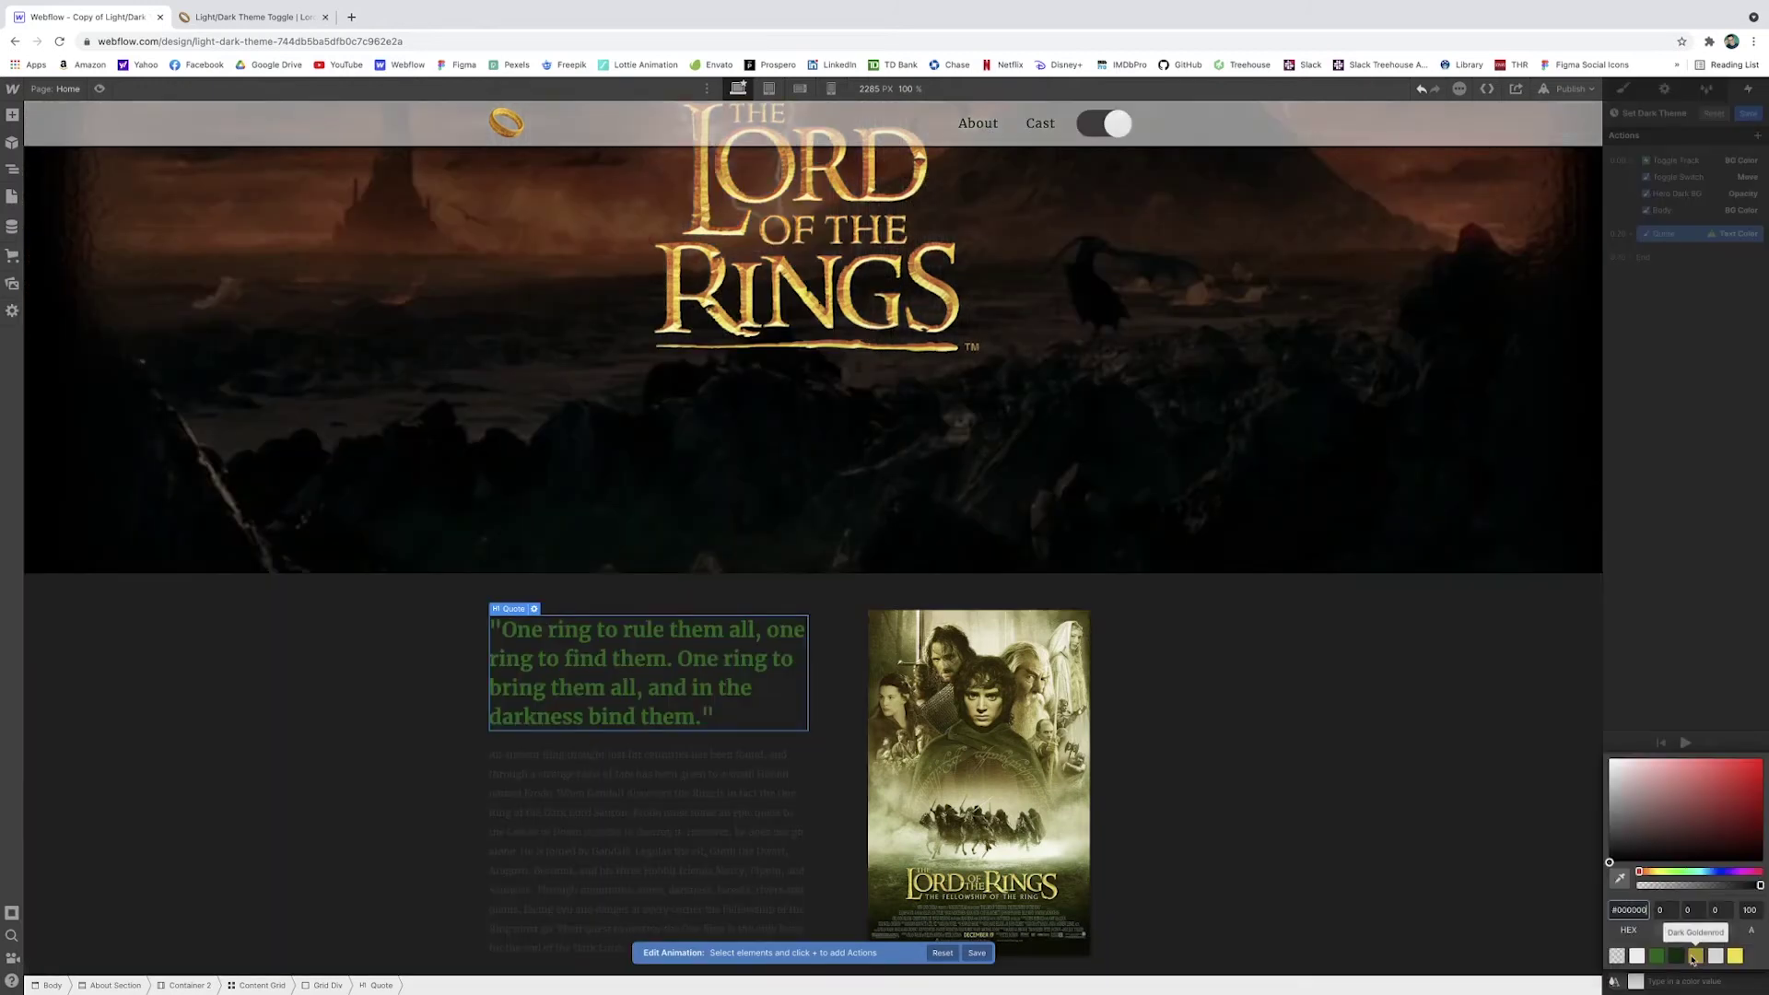
click(1694, 957)
click(1577, 786)
scroll(1486, 672, down, 3)
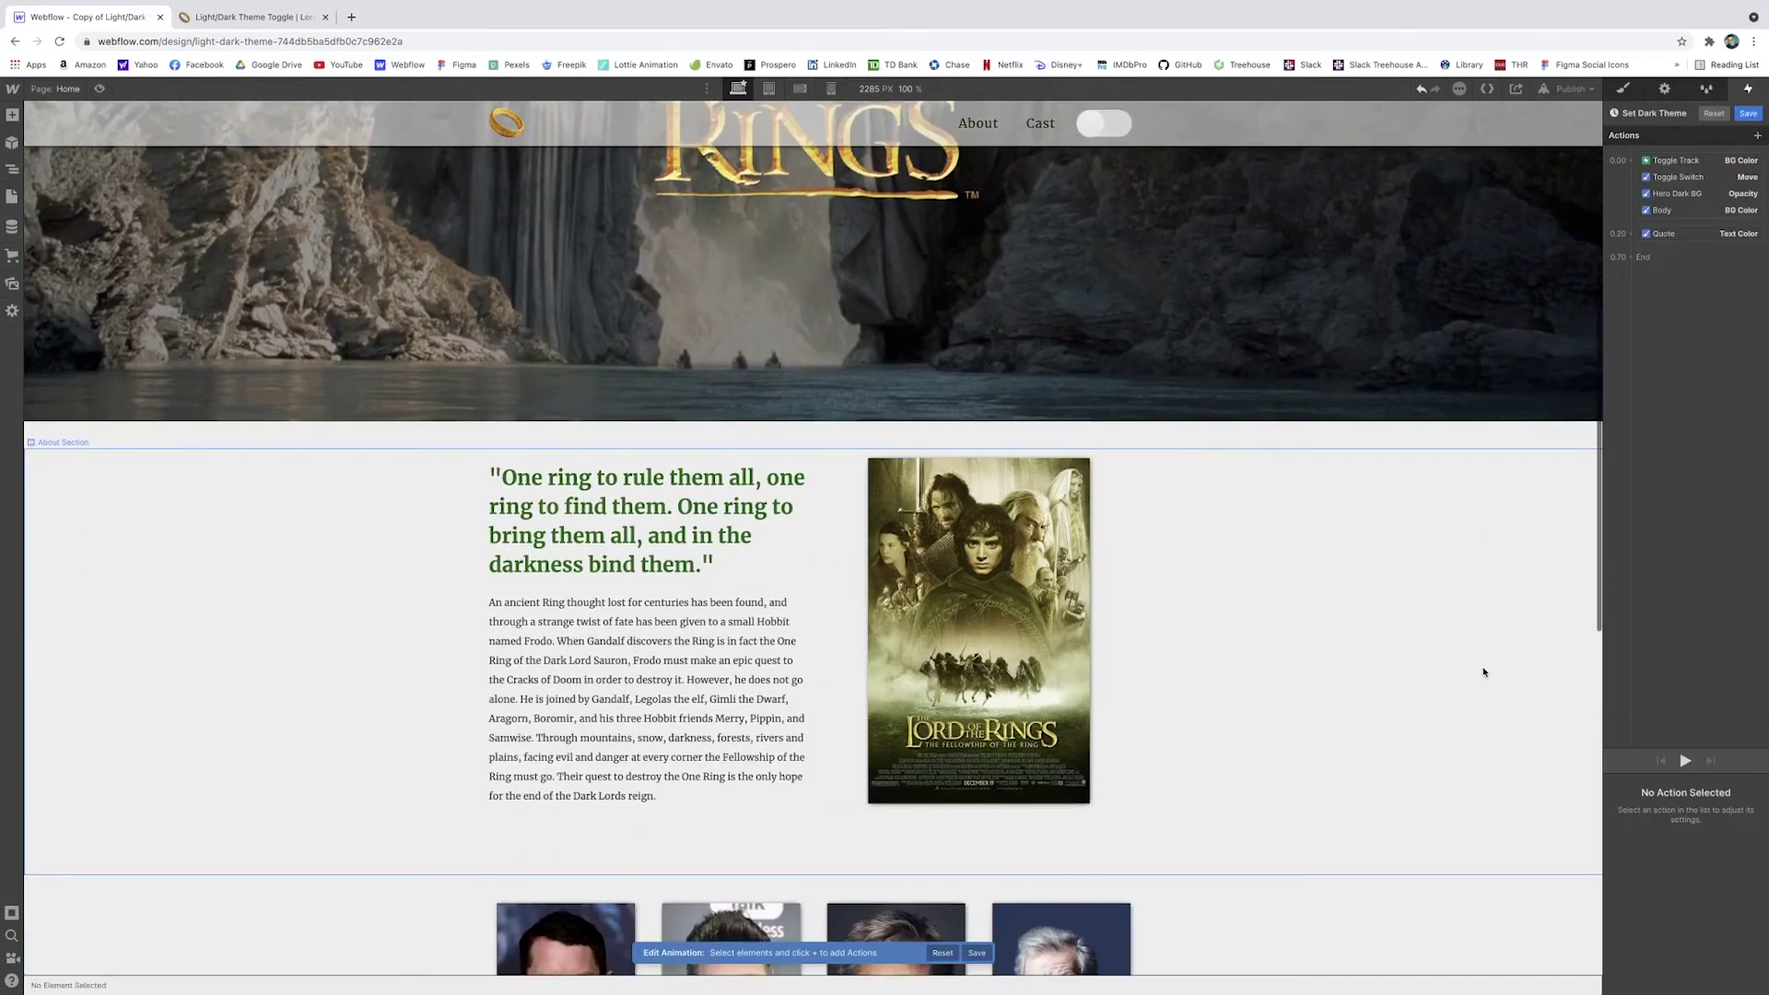
click(791, 521)
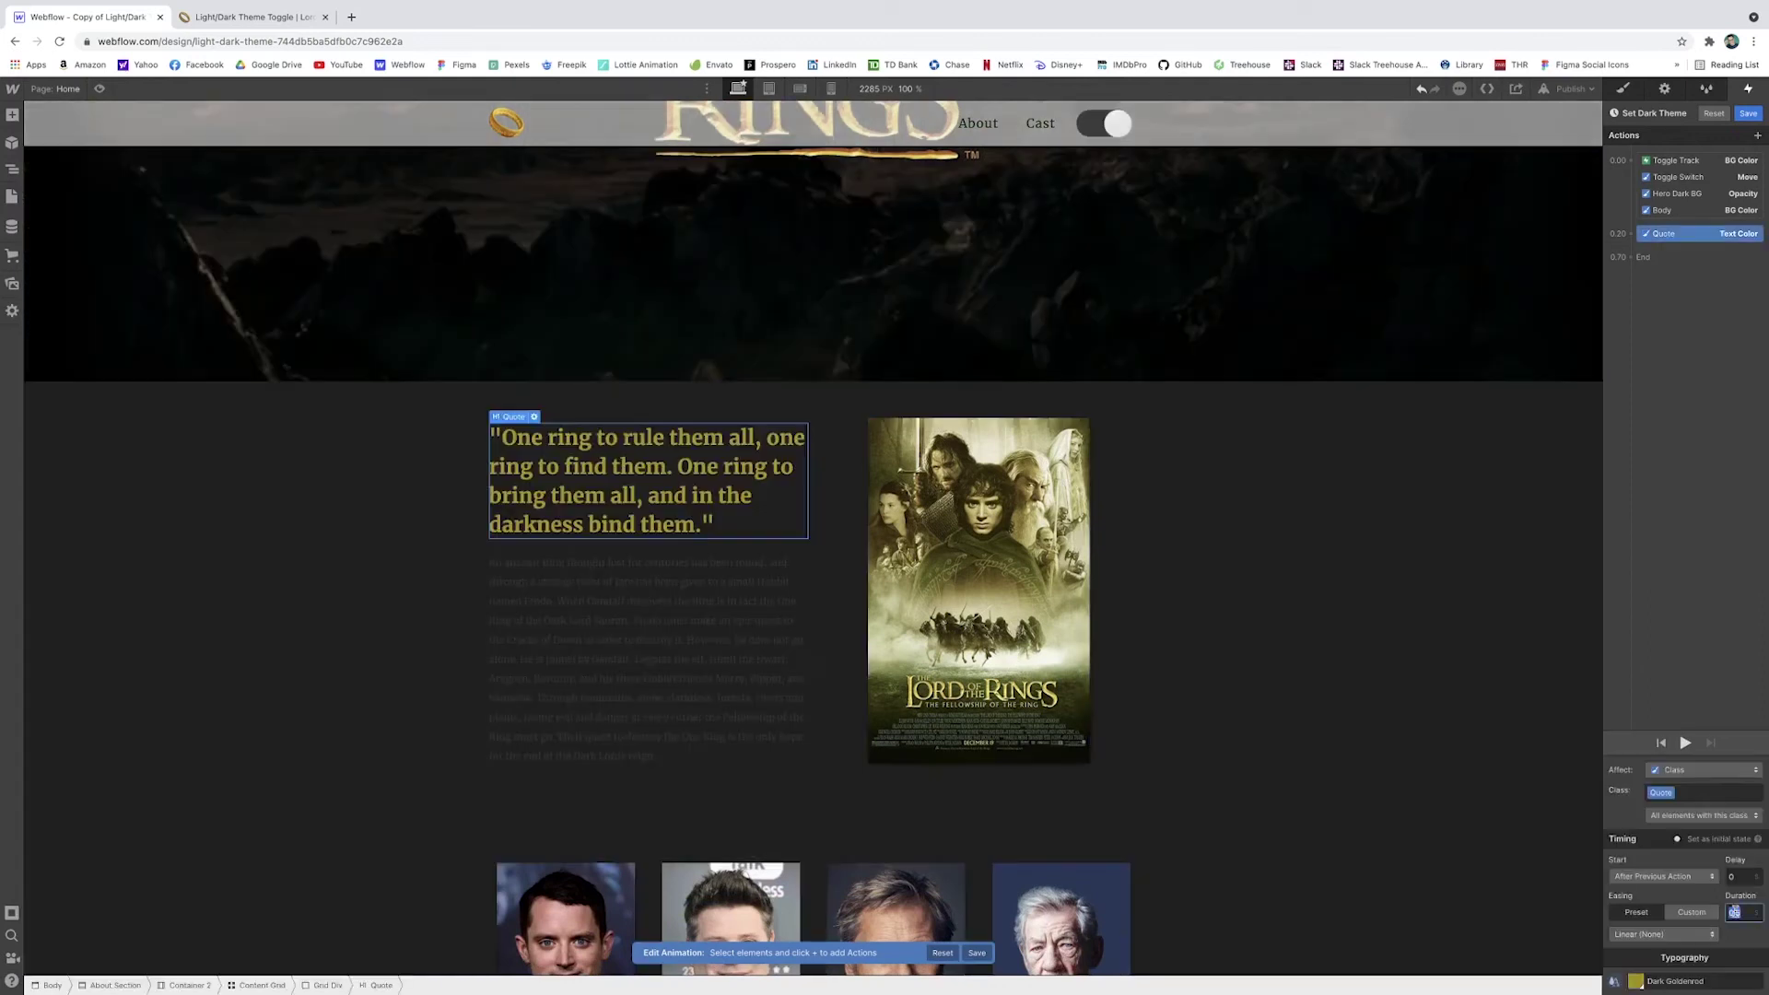
drag(1678, 235, 1679, 216)
Add a light grey text colour action for the Summary Paragraph
click(703, 664)
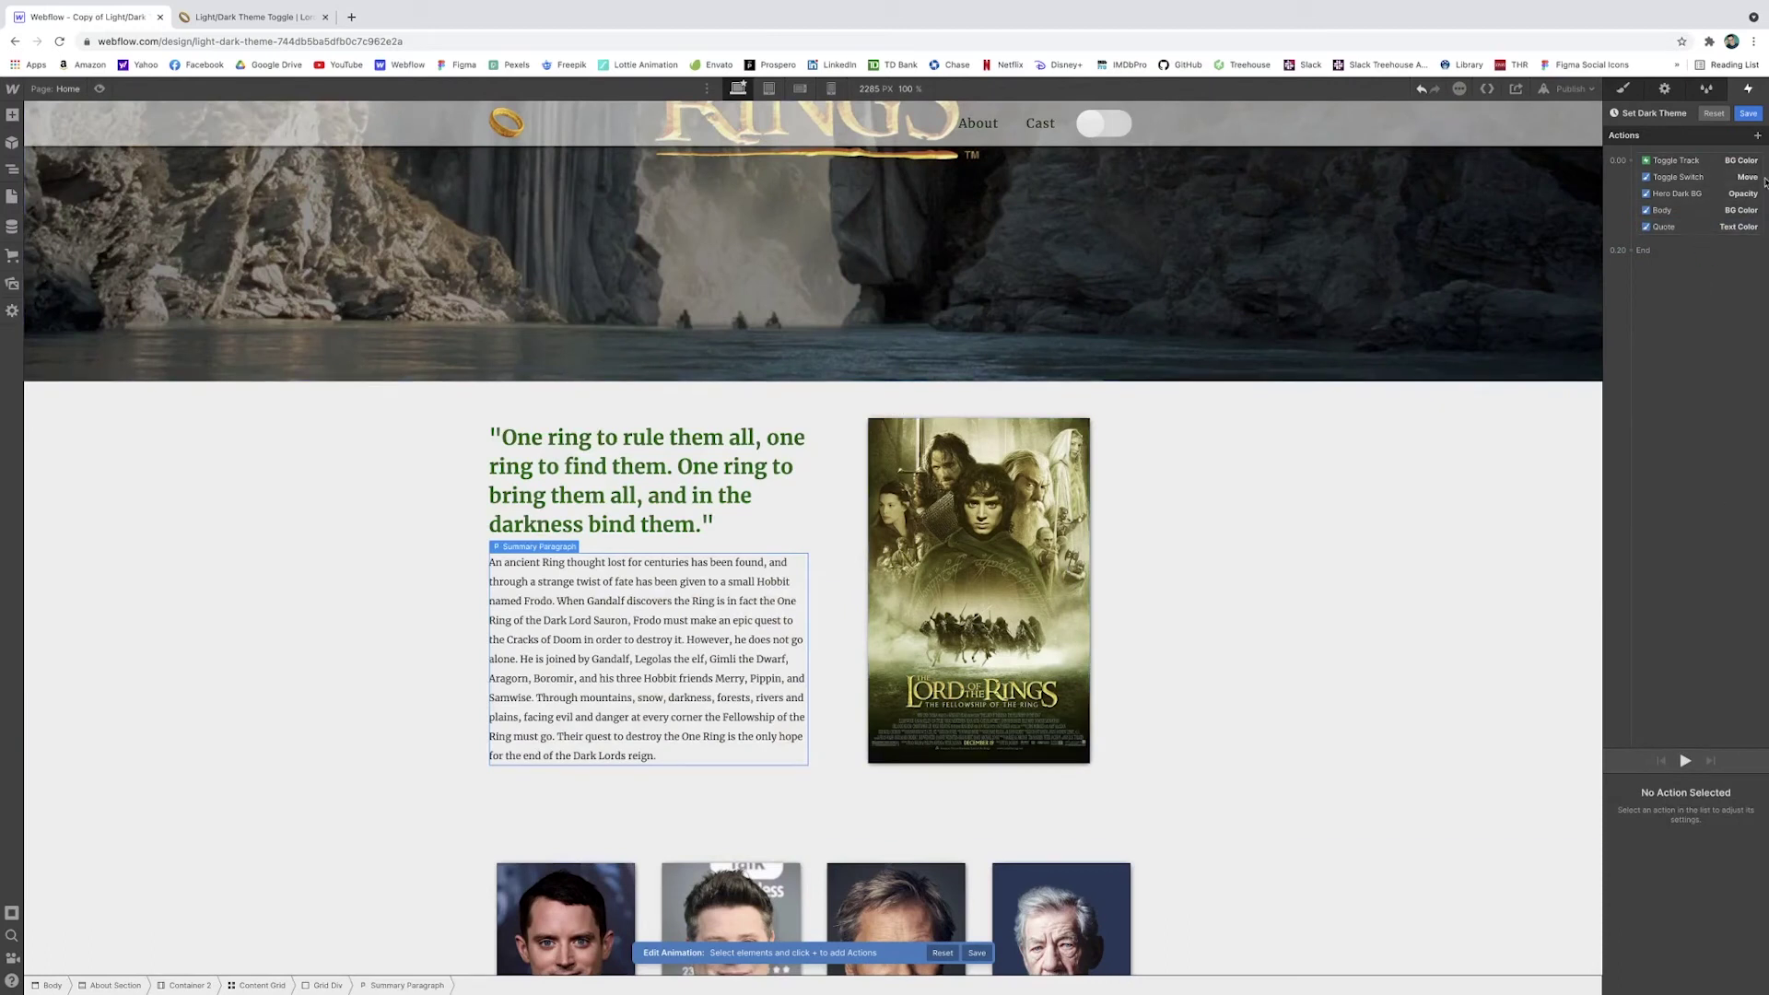
click(1757, 135)
click(1686, 315)
click(1637, 981)
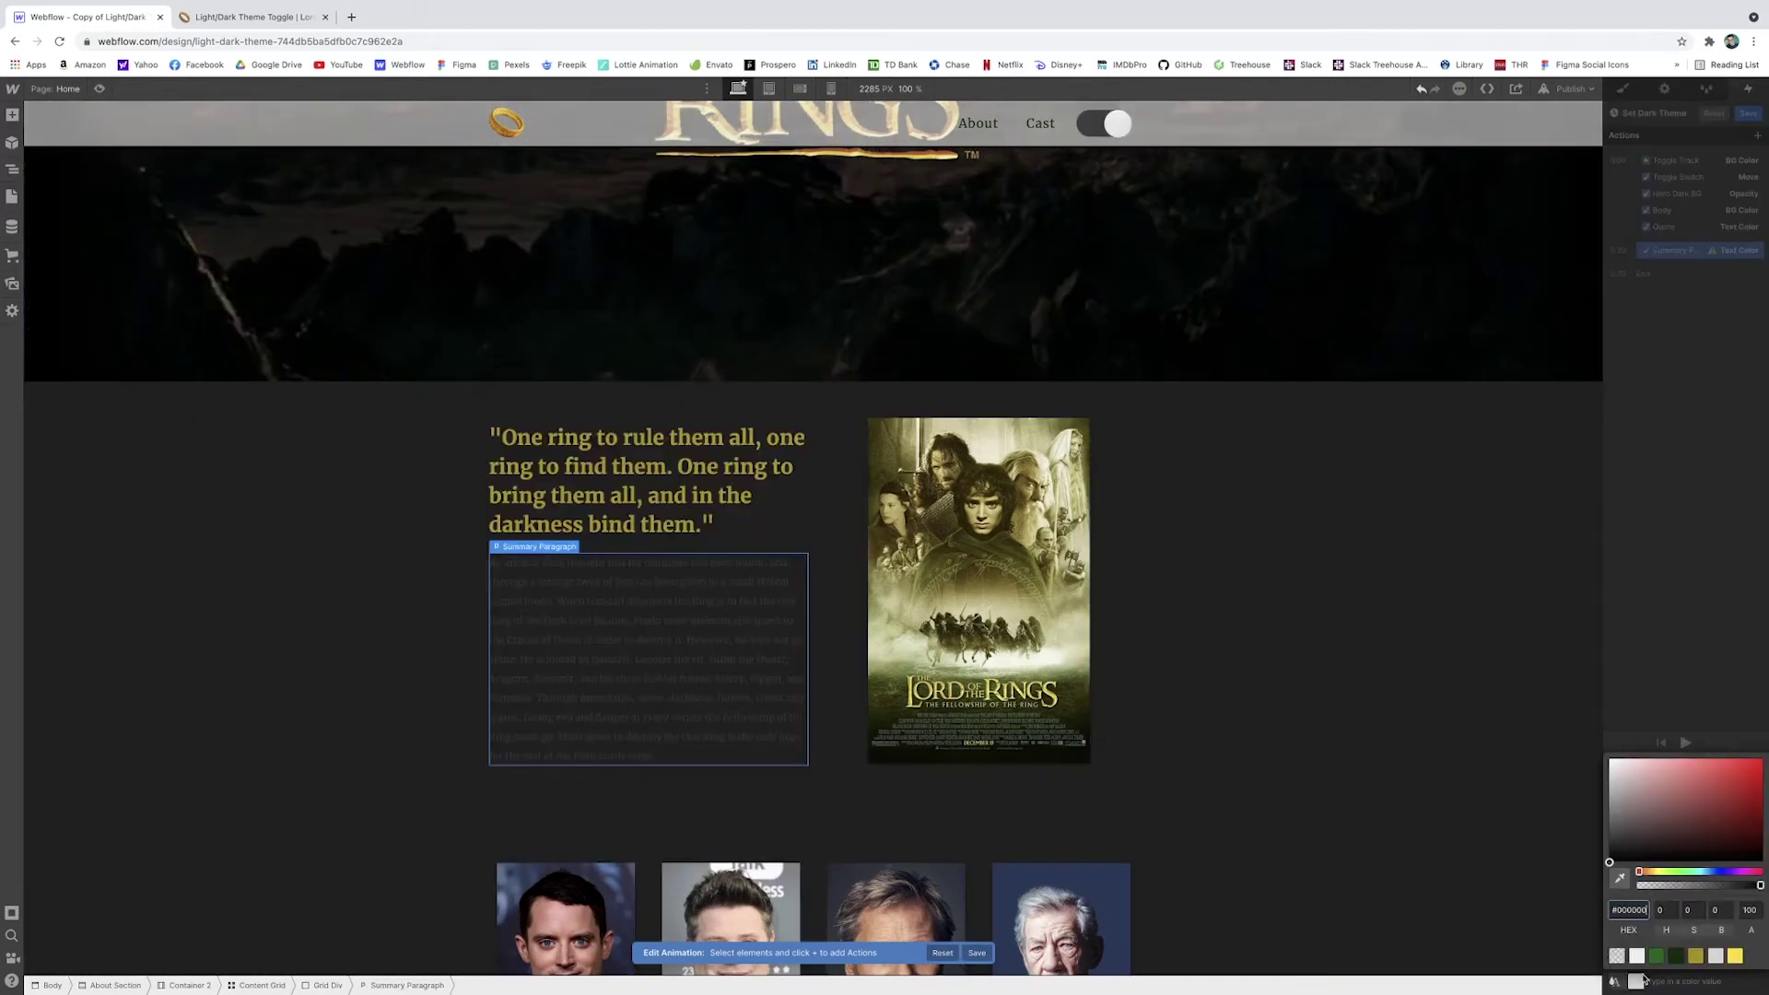
click(1635, 957)
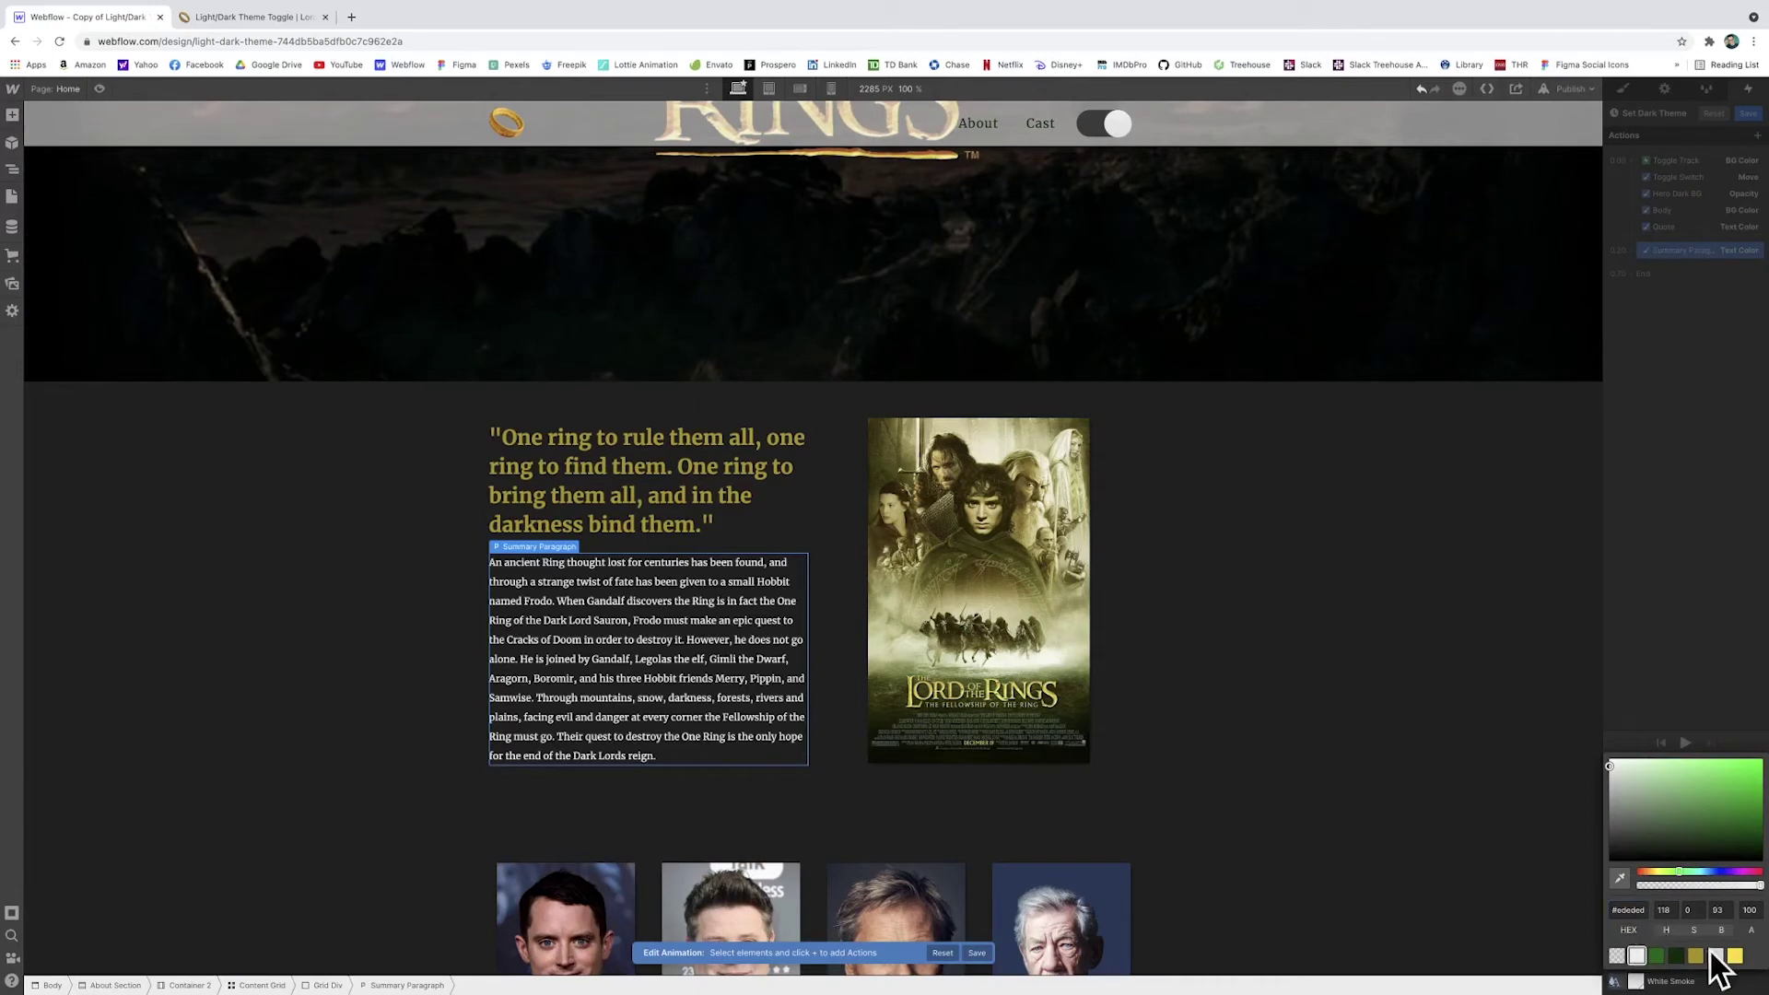
key(Escape)
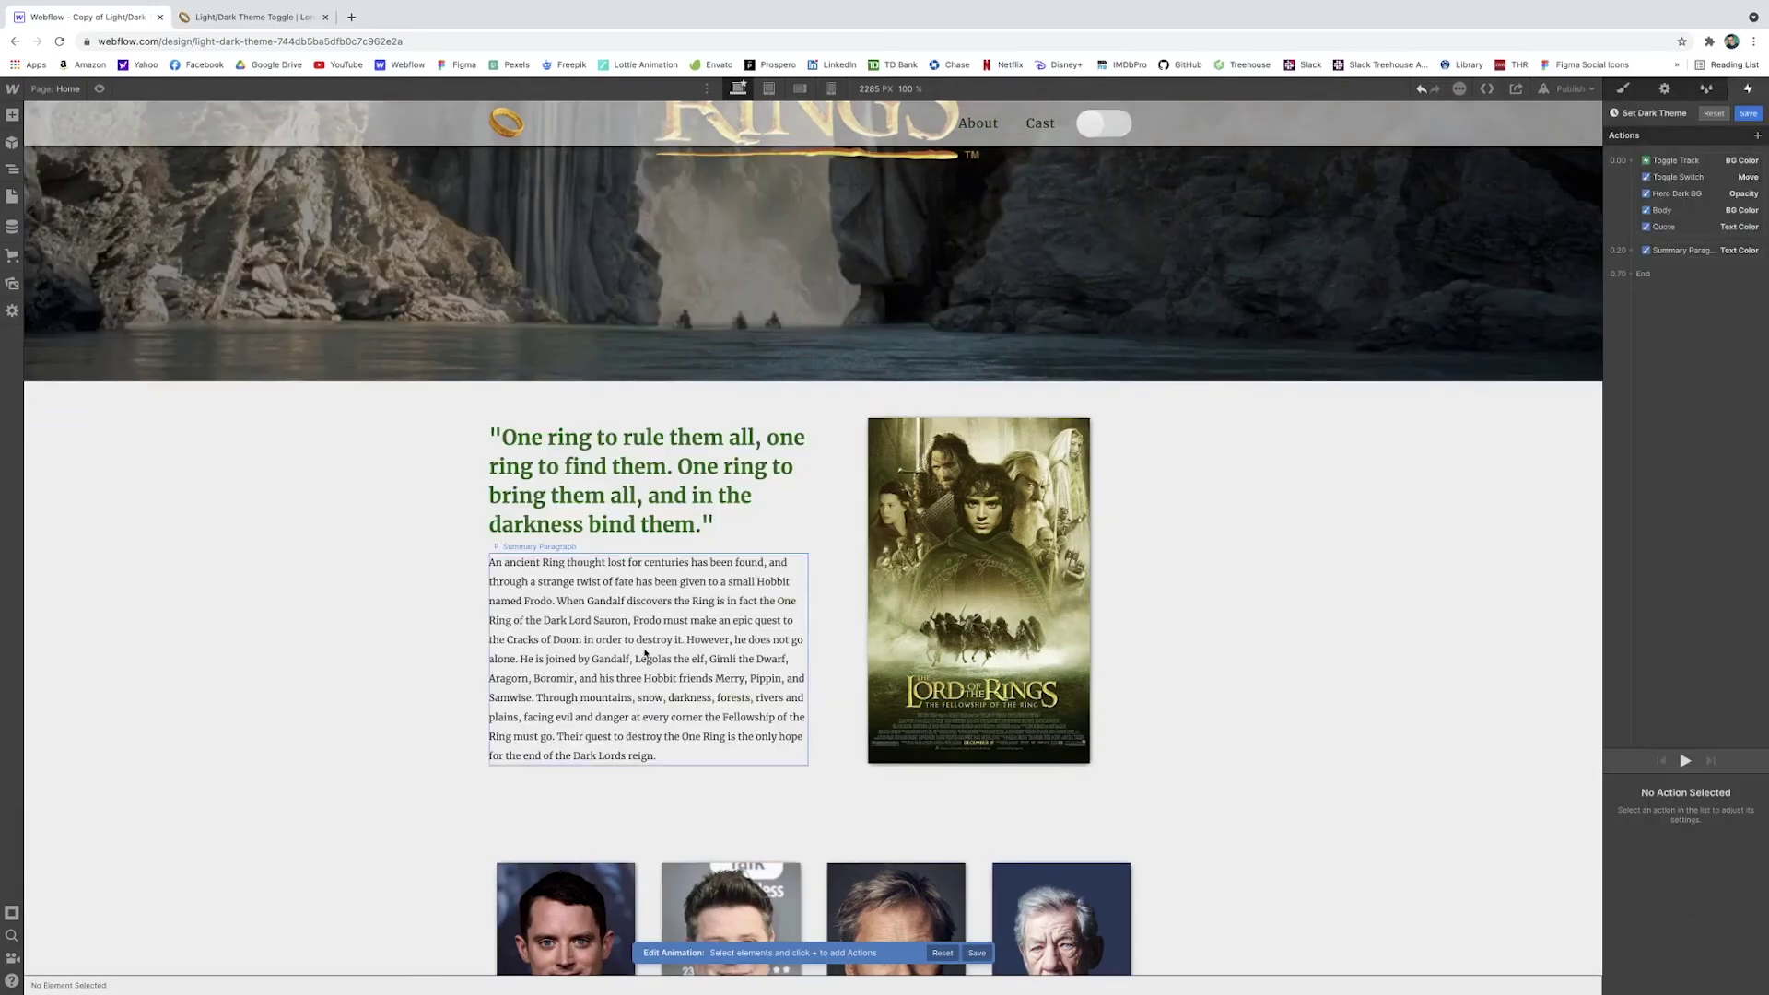
click(645, 652)
scroll(1272, 534, down, 3)
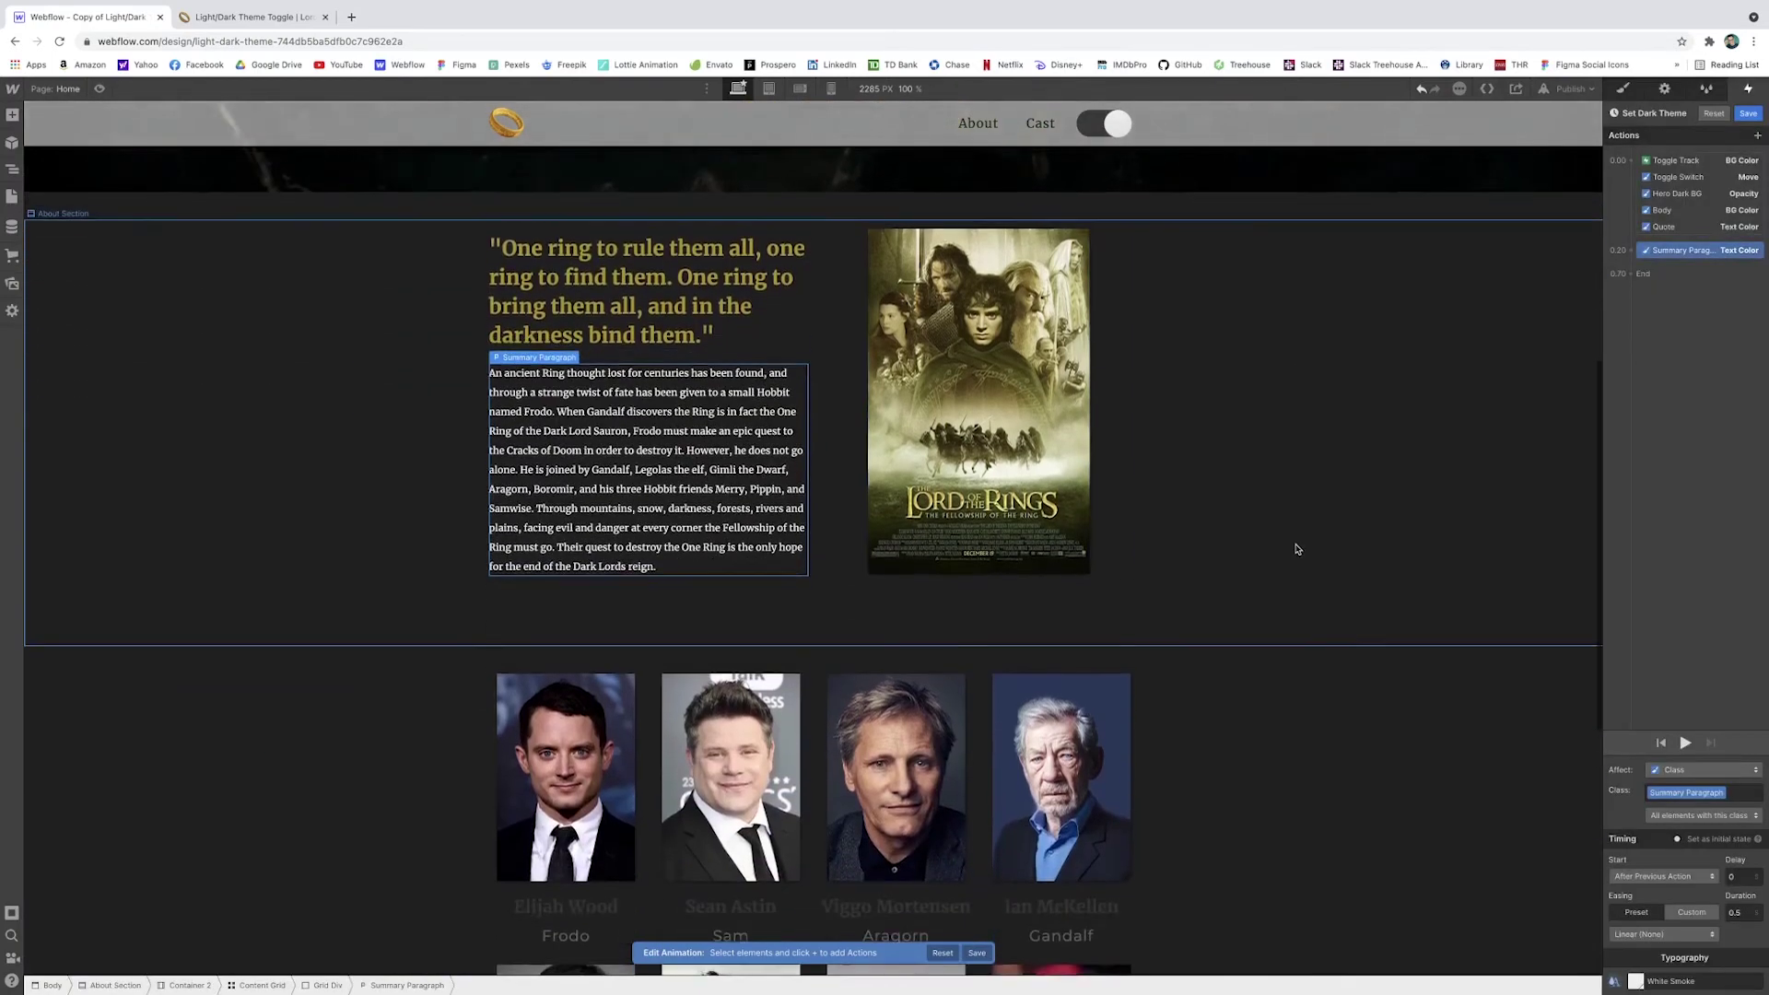
scroll(1210, 467, down, 5)
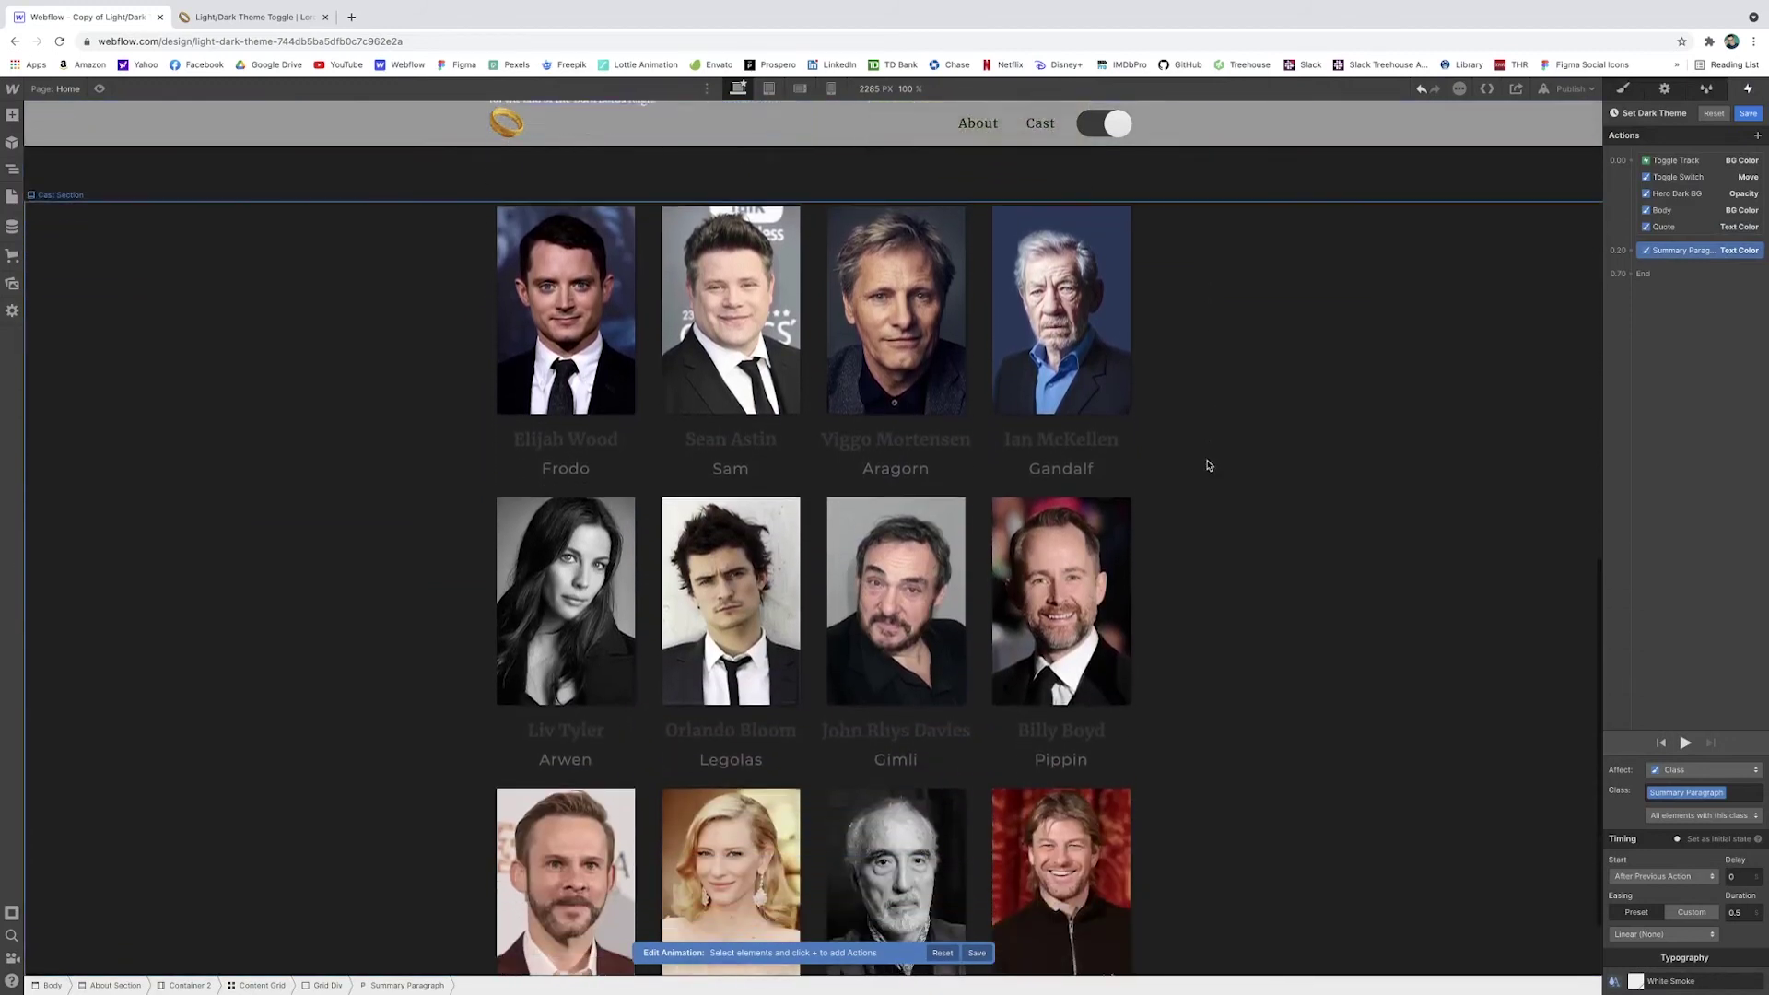
Add a White Smoke text colour action for the Actor Name heading
click(564, 406)
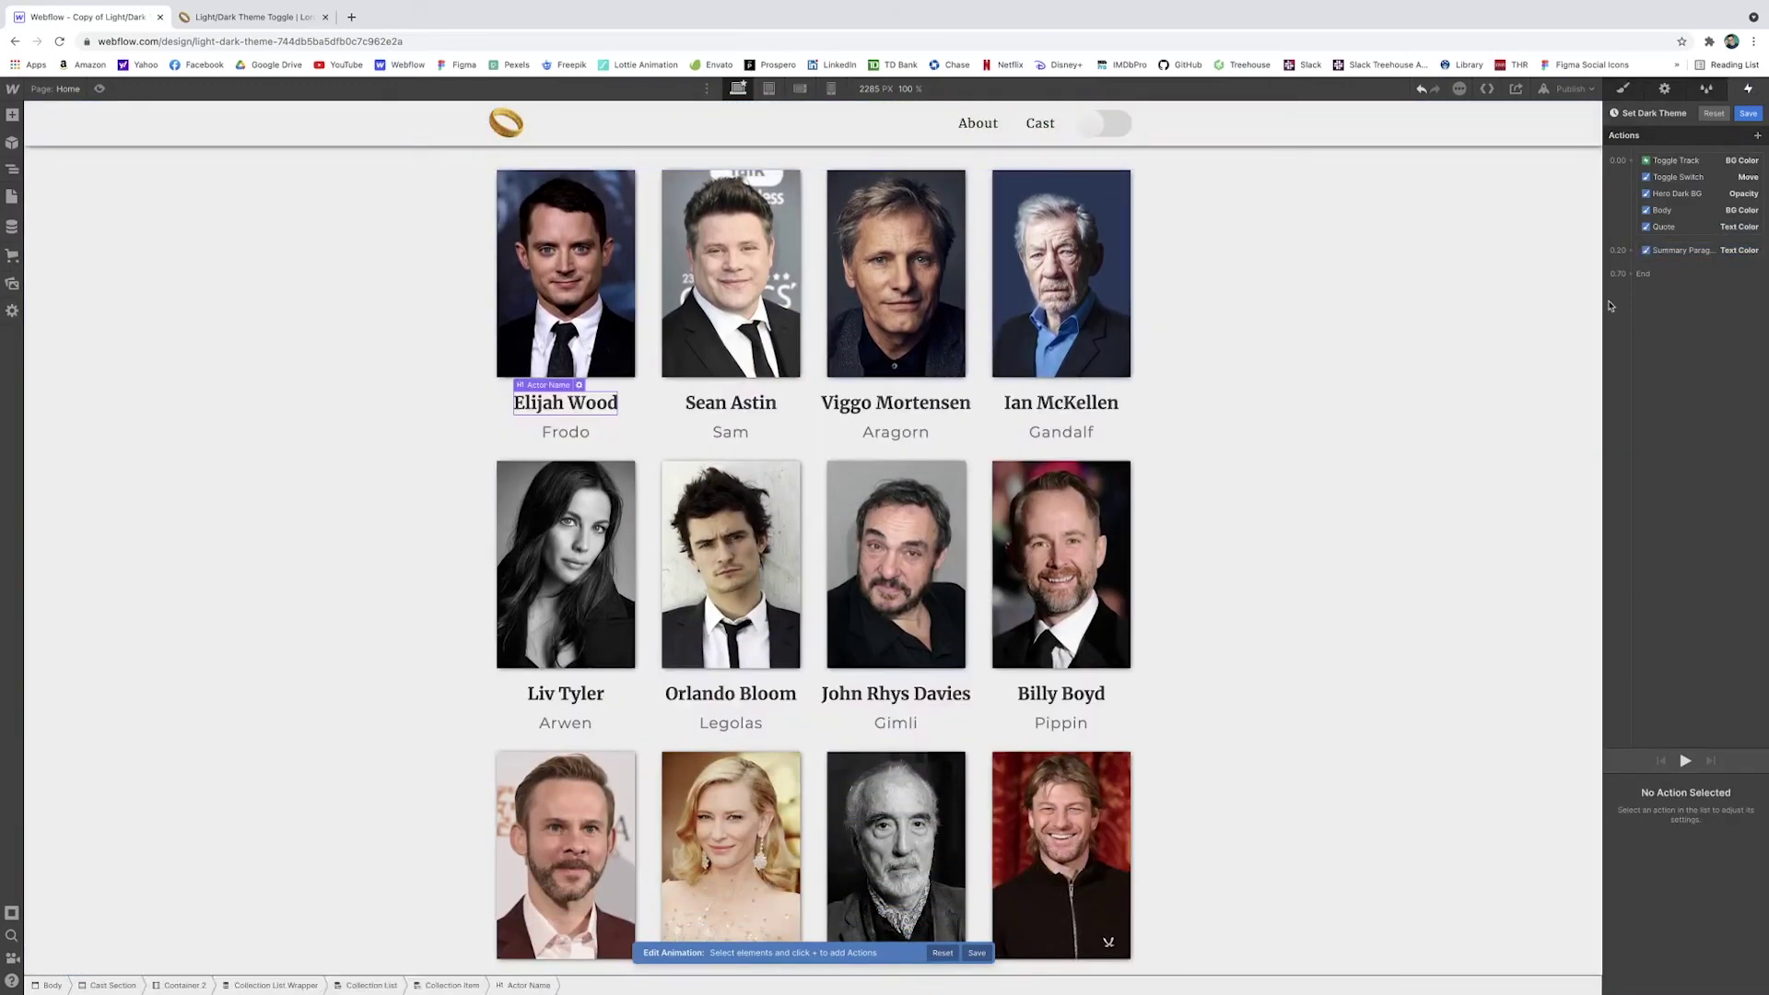
click(1757, 136)
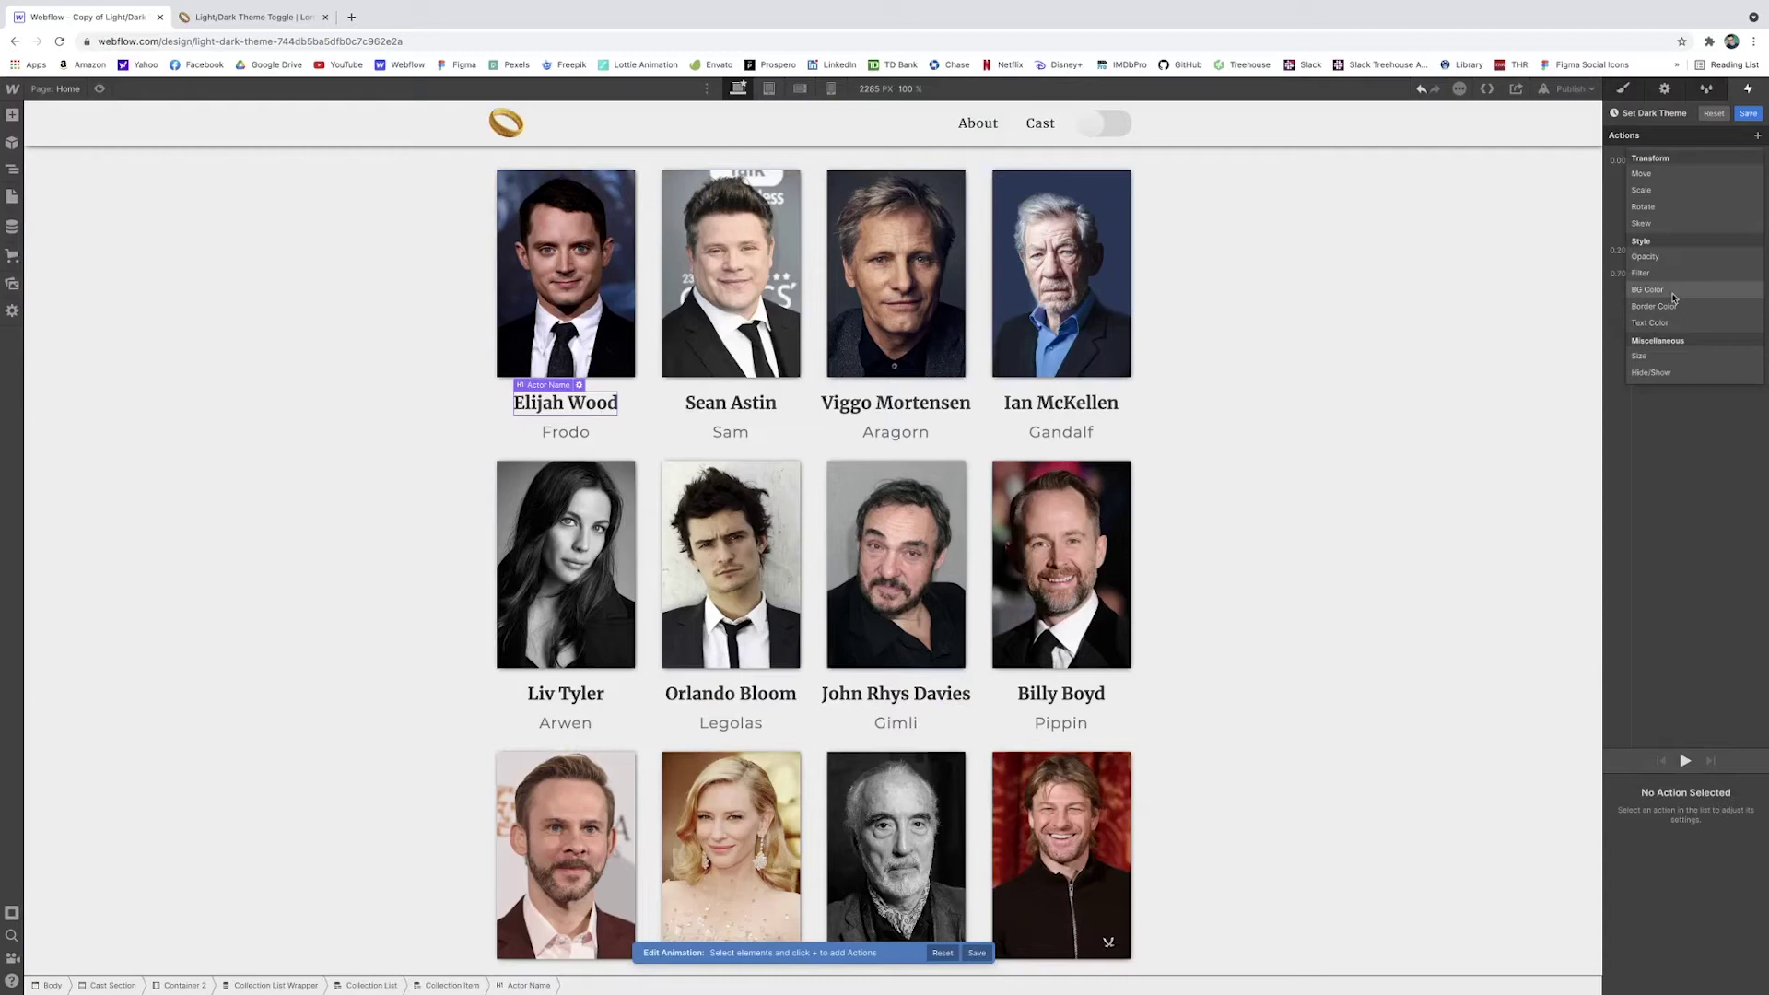
click(1651, 323)
click(1636, 957)
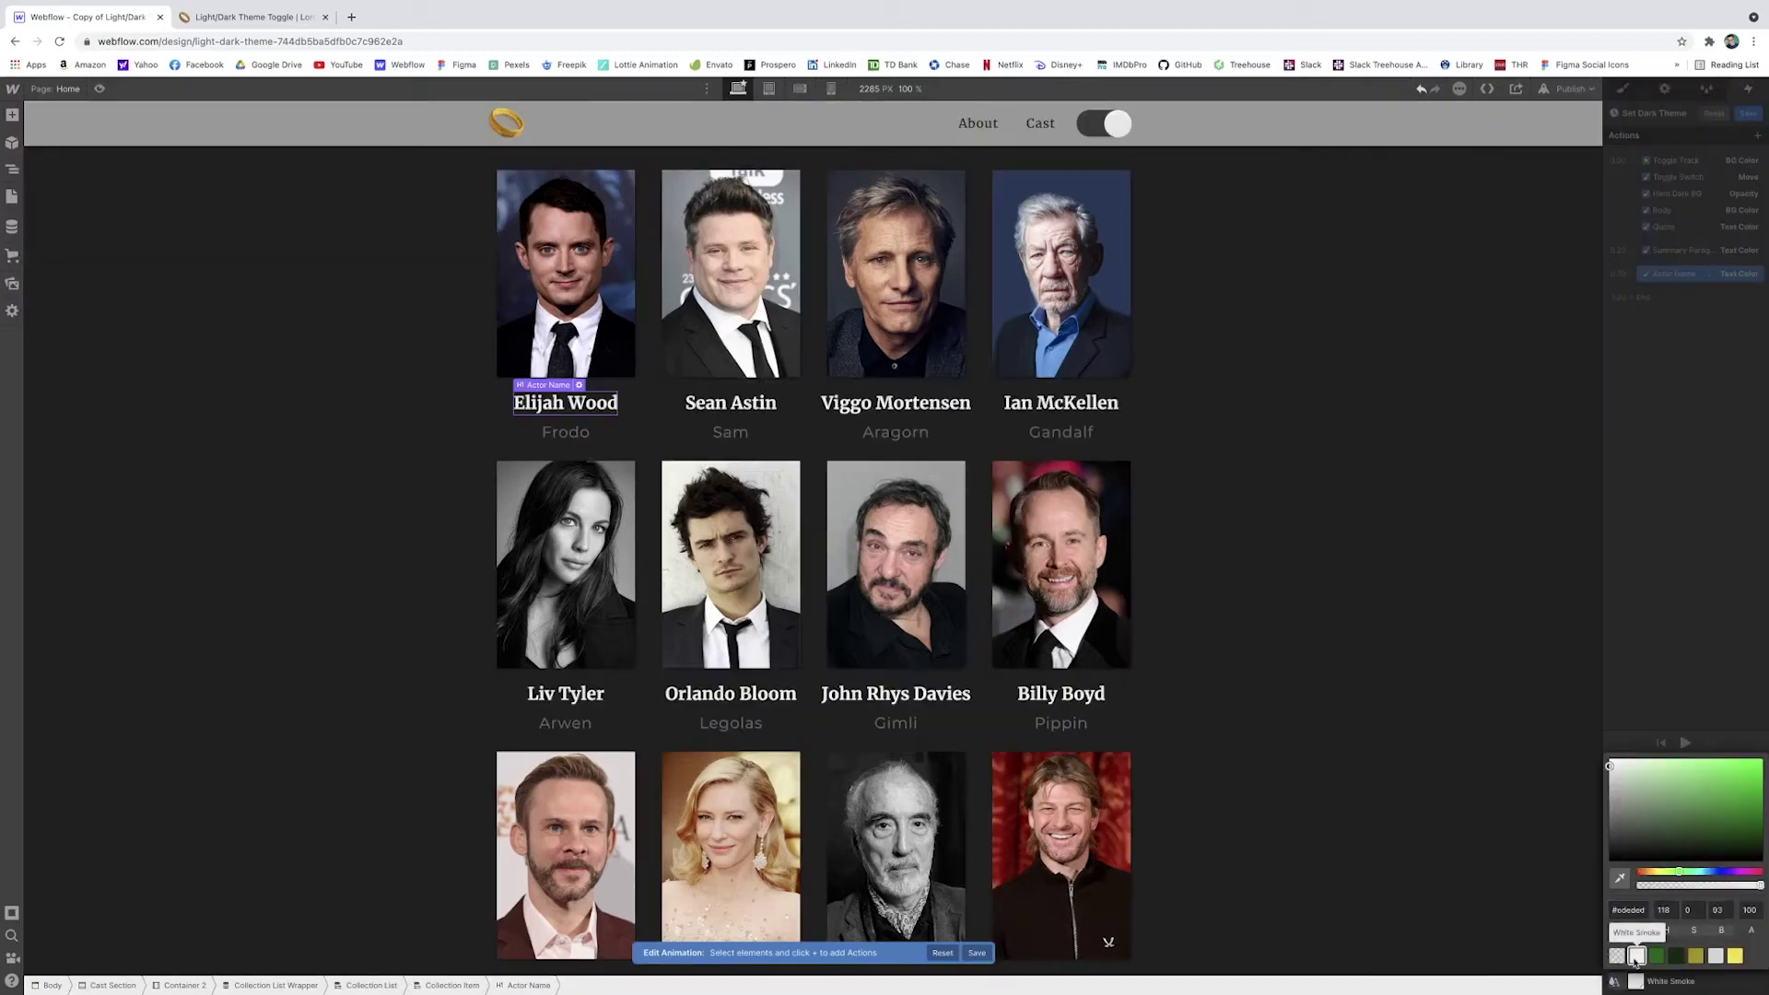
click(1340, 674)
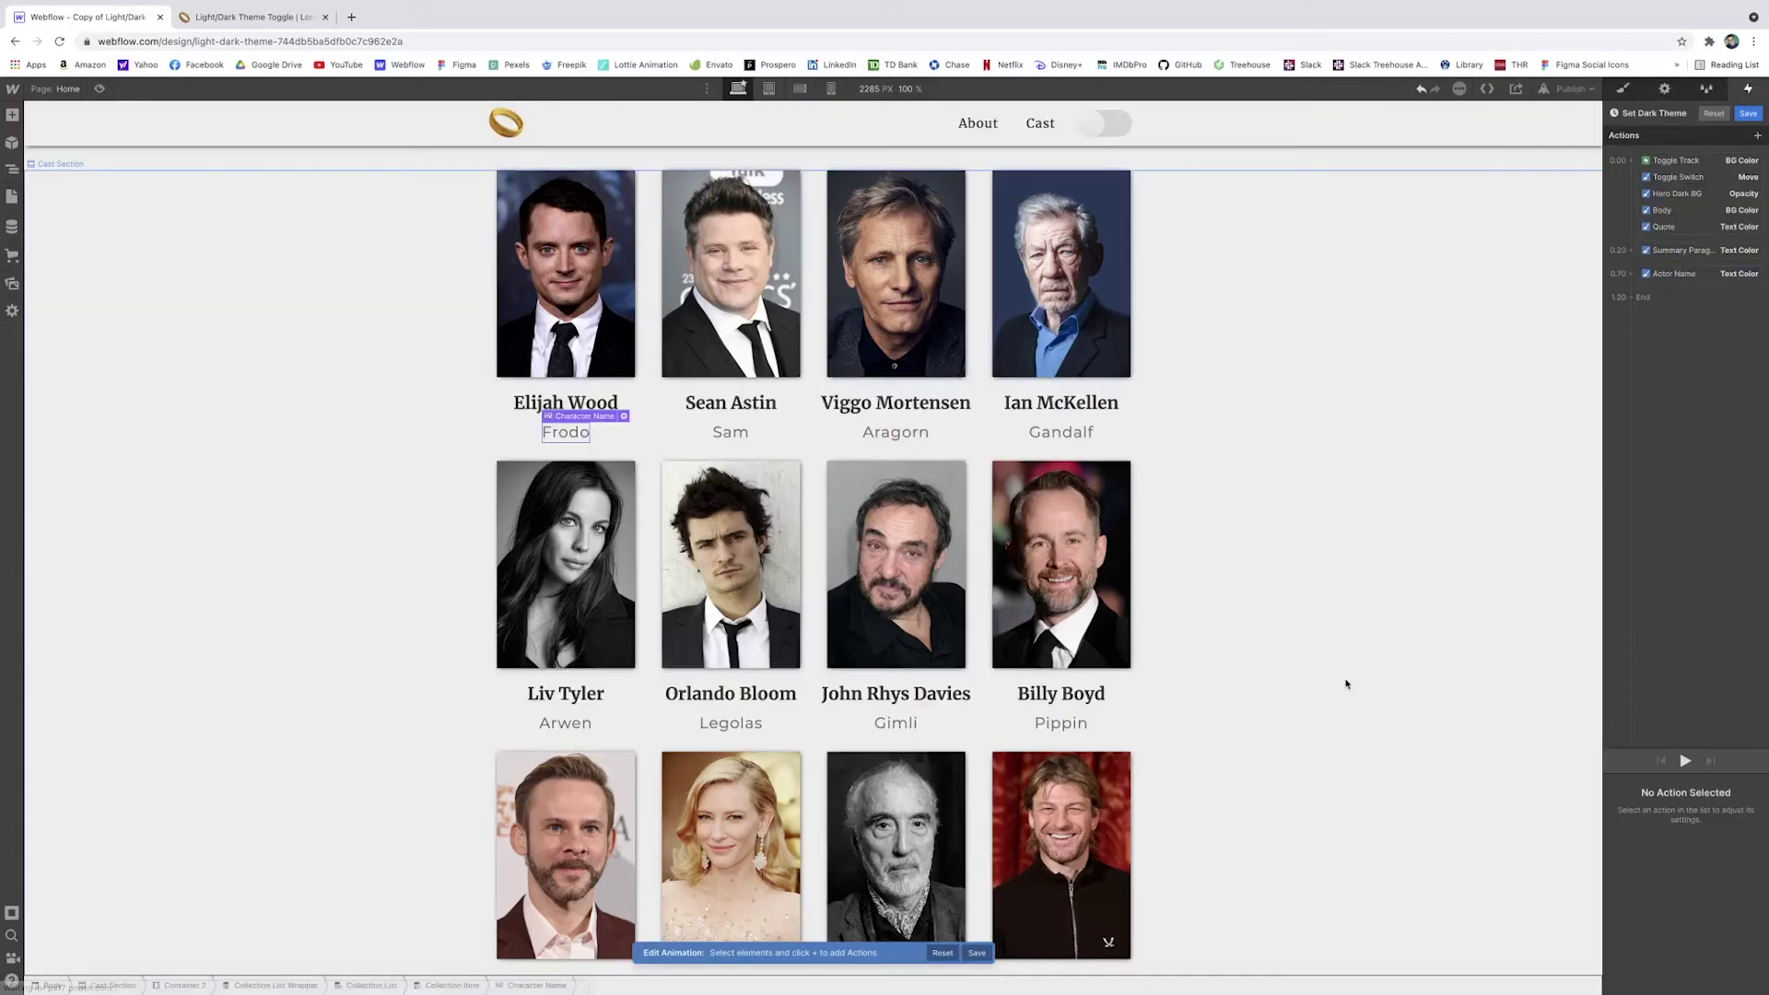
Add a grey #acacac text colour action for the Character Name
click(1757, 136)
click(1692, 323)
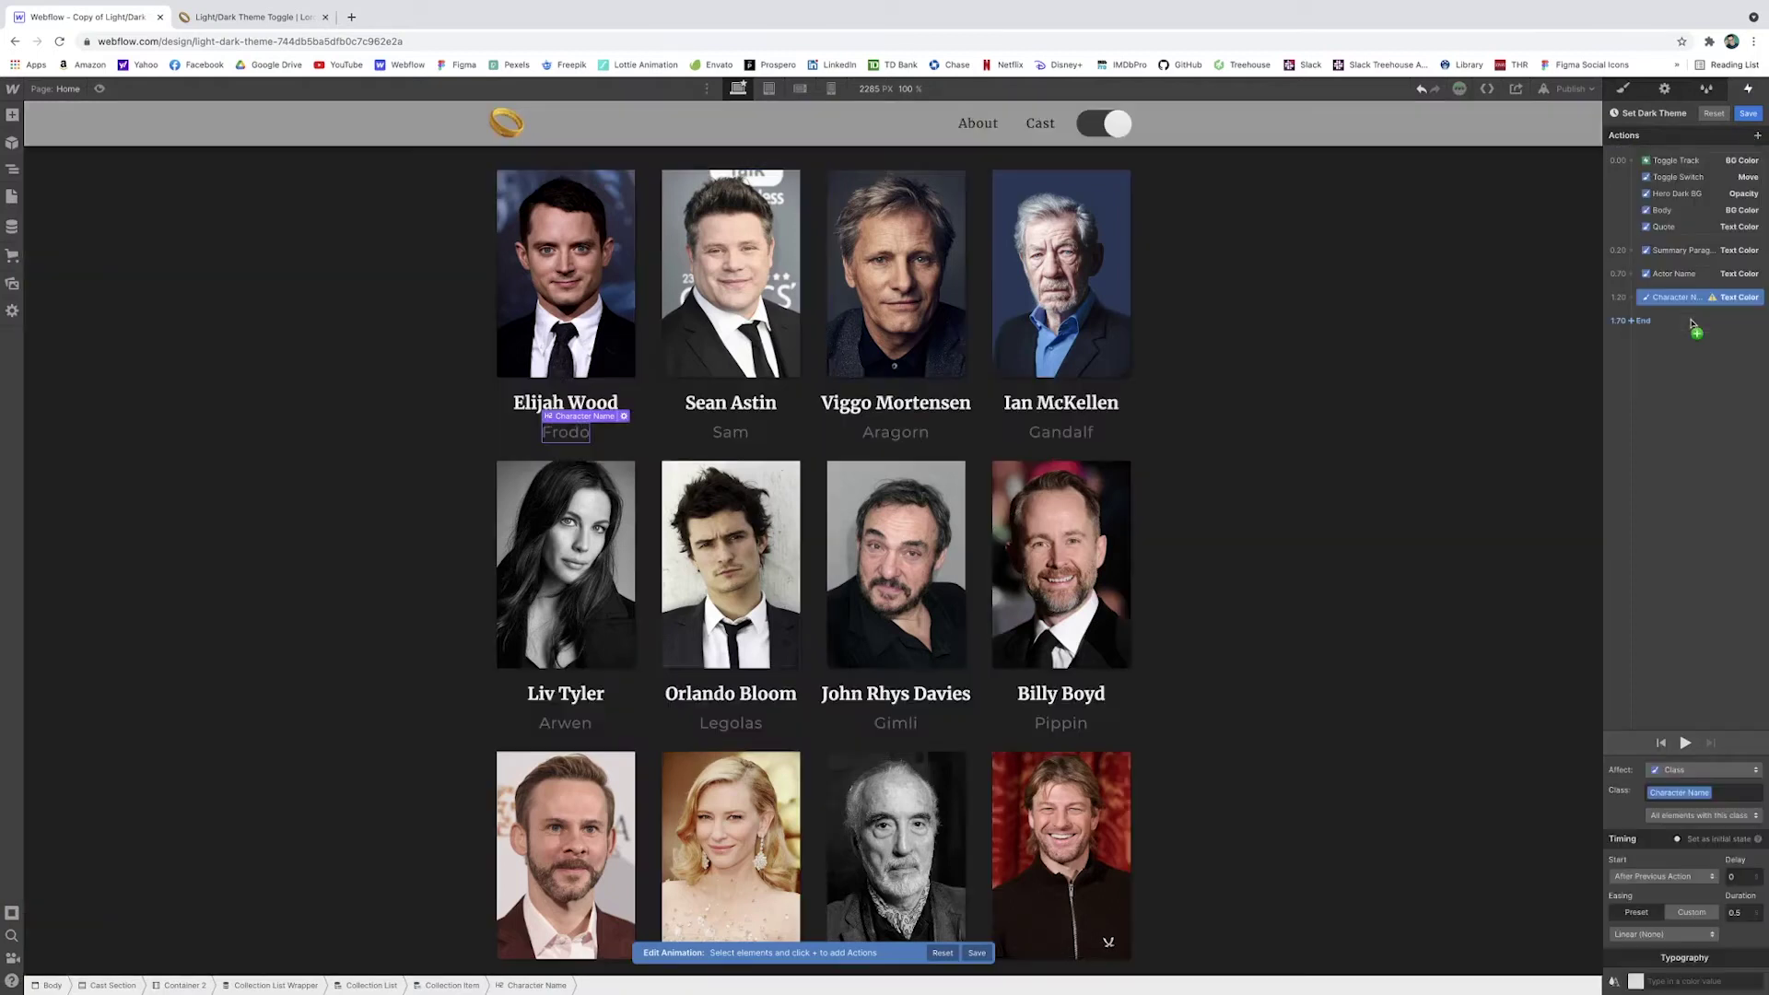
click(1637, 981)
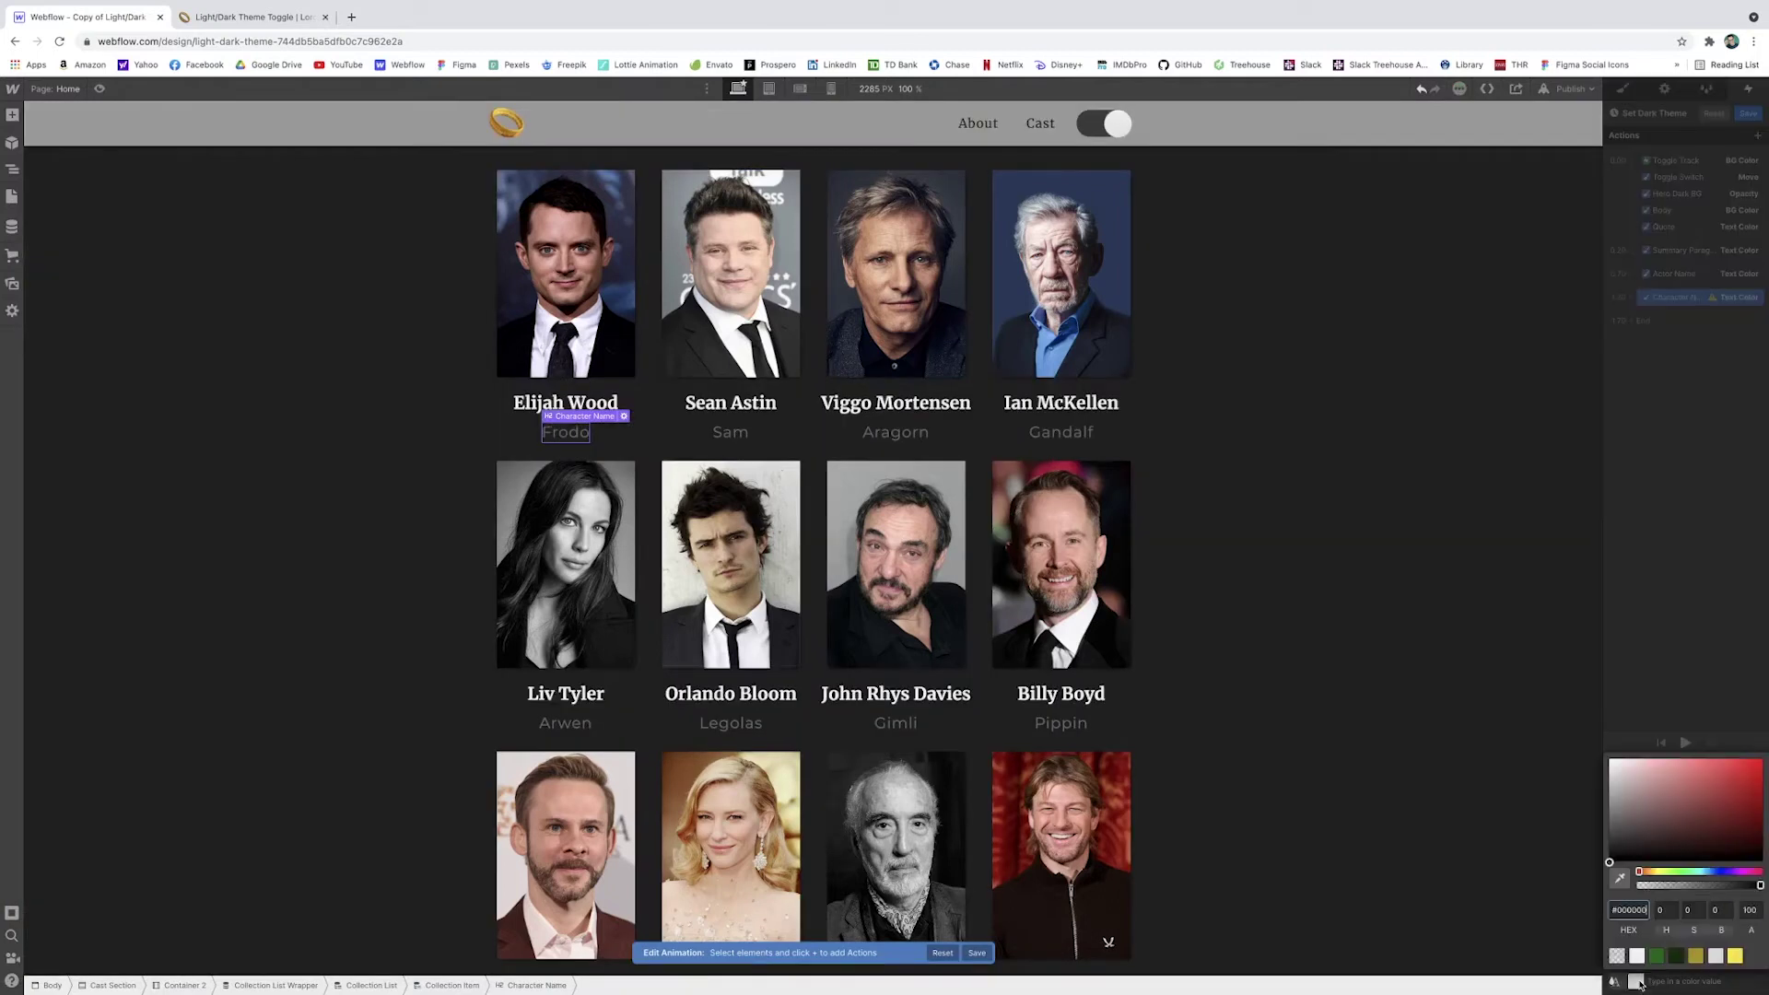
text(acacac)
key(Escape)
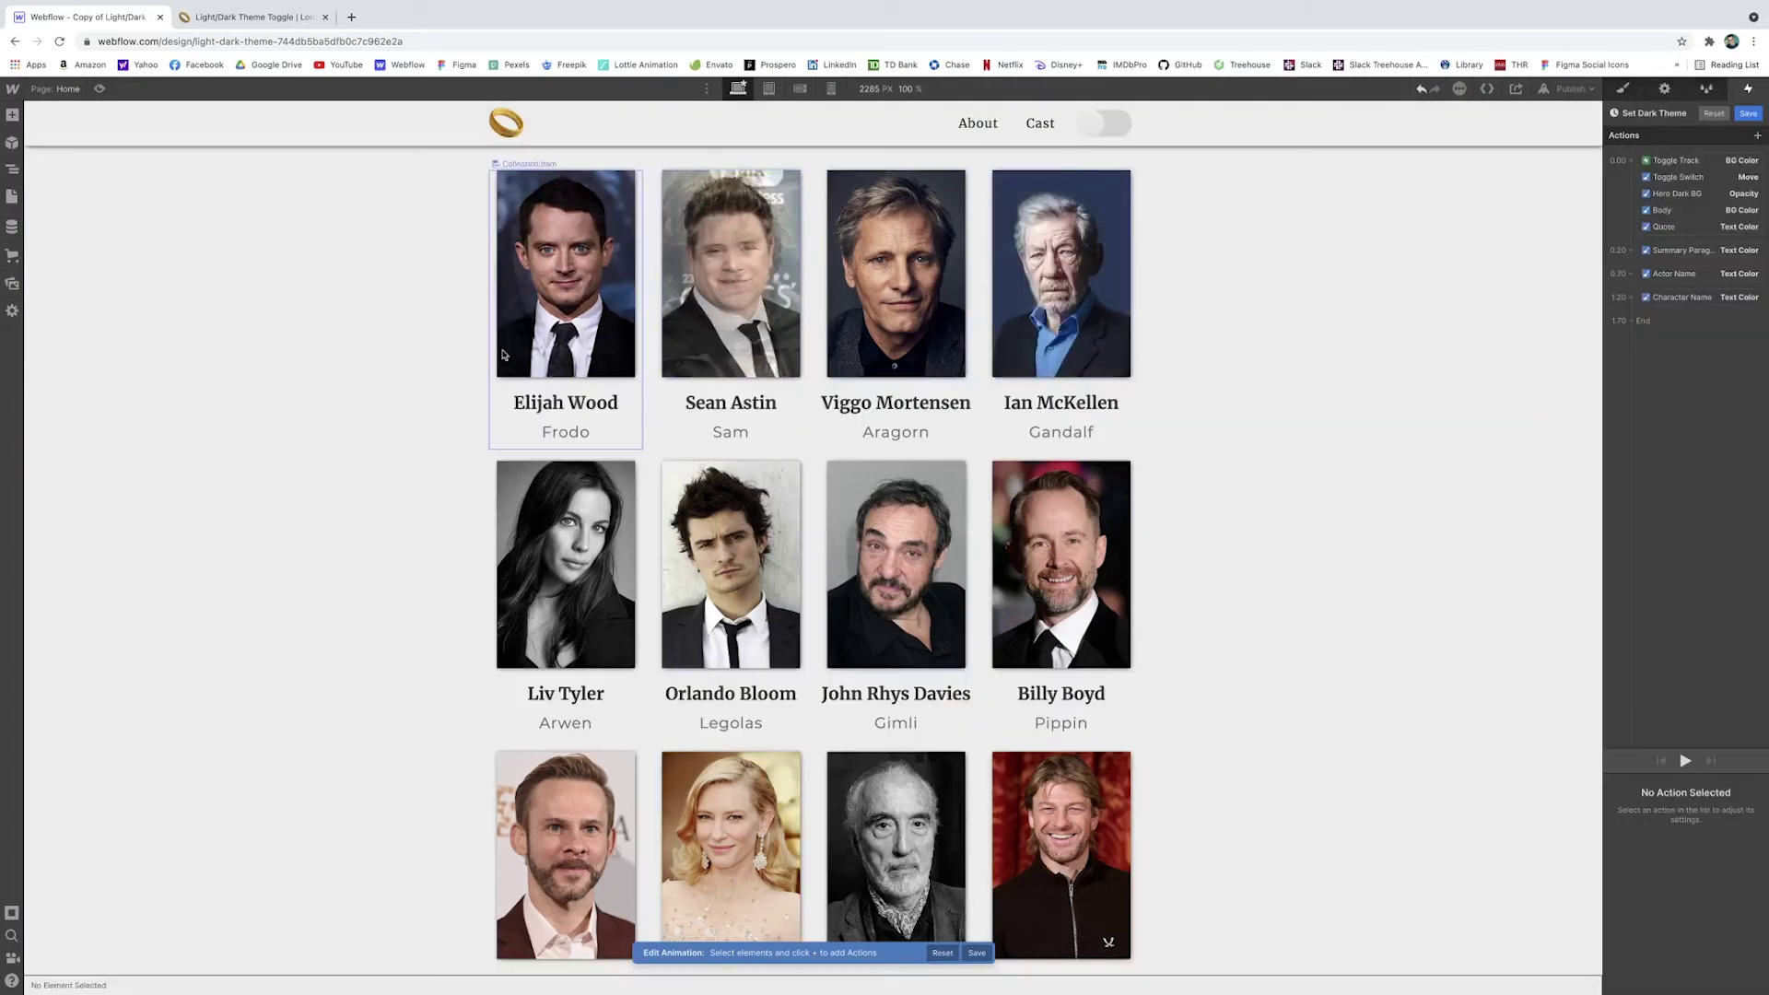
Inspect a cast entry in the Casts CMS collection, then return to the Pages list
click(12, 226)
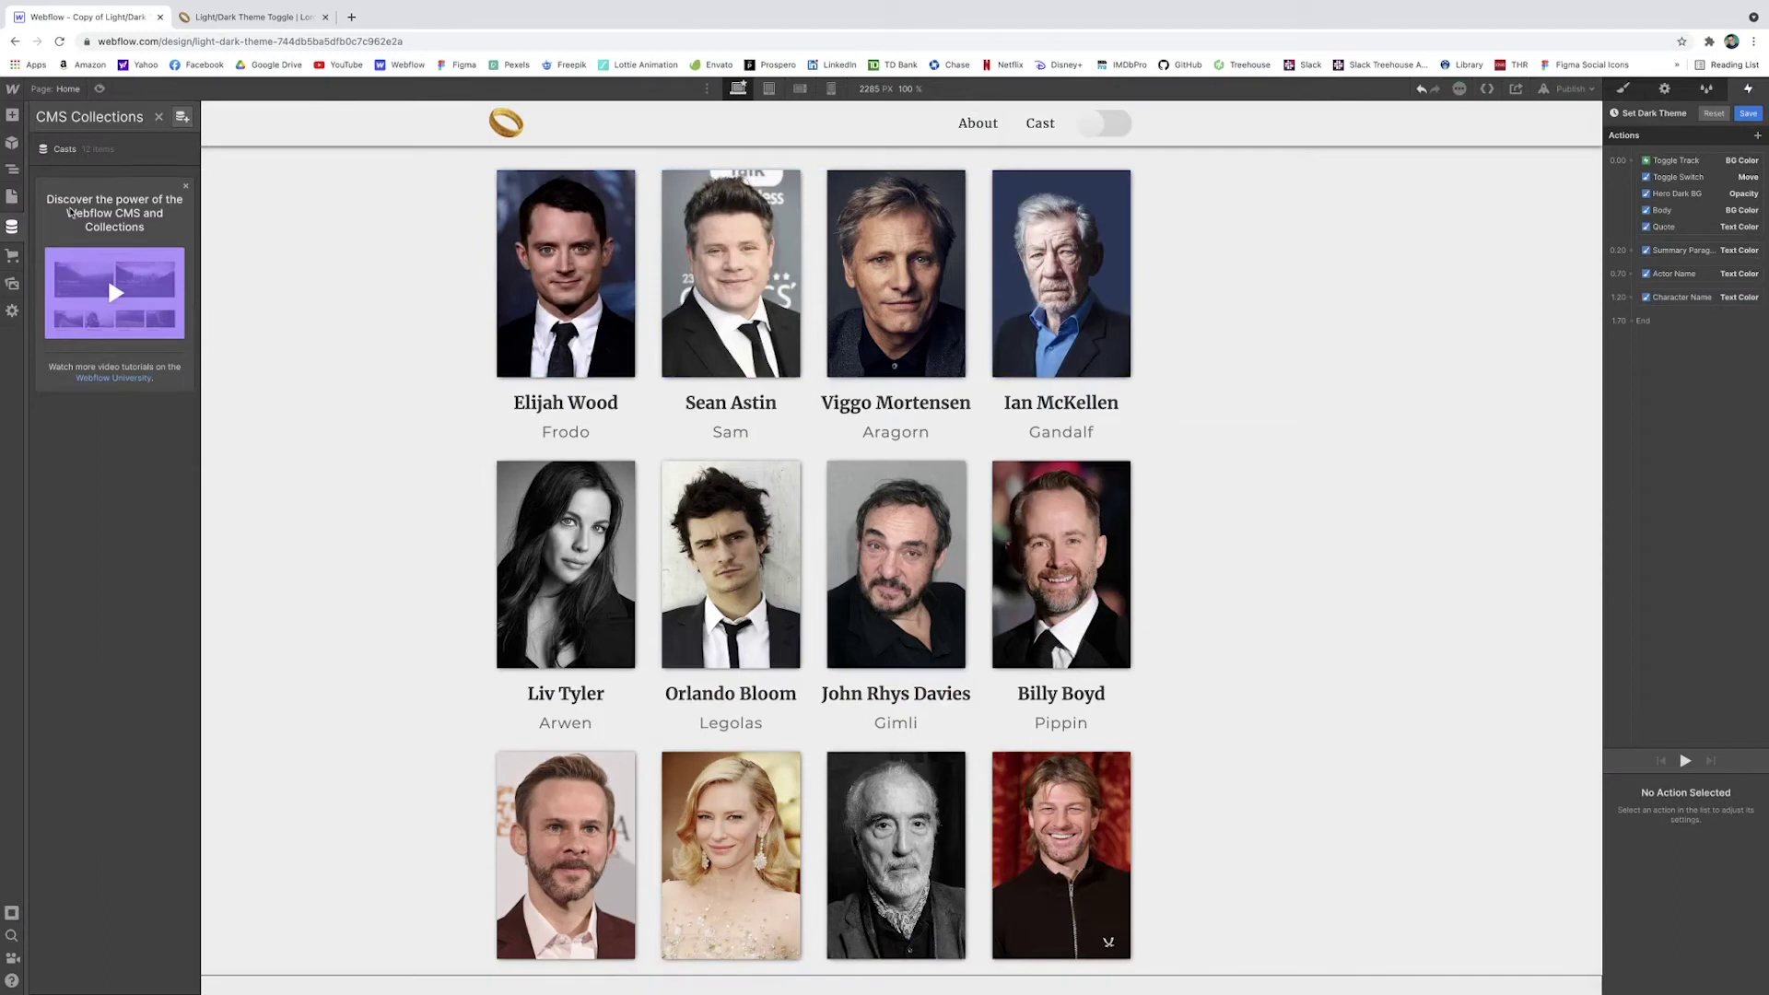
click(67, 149)
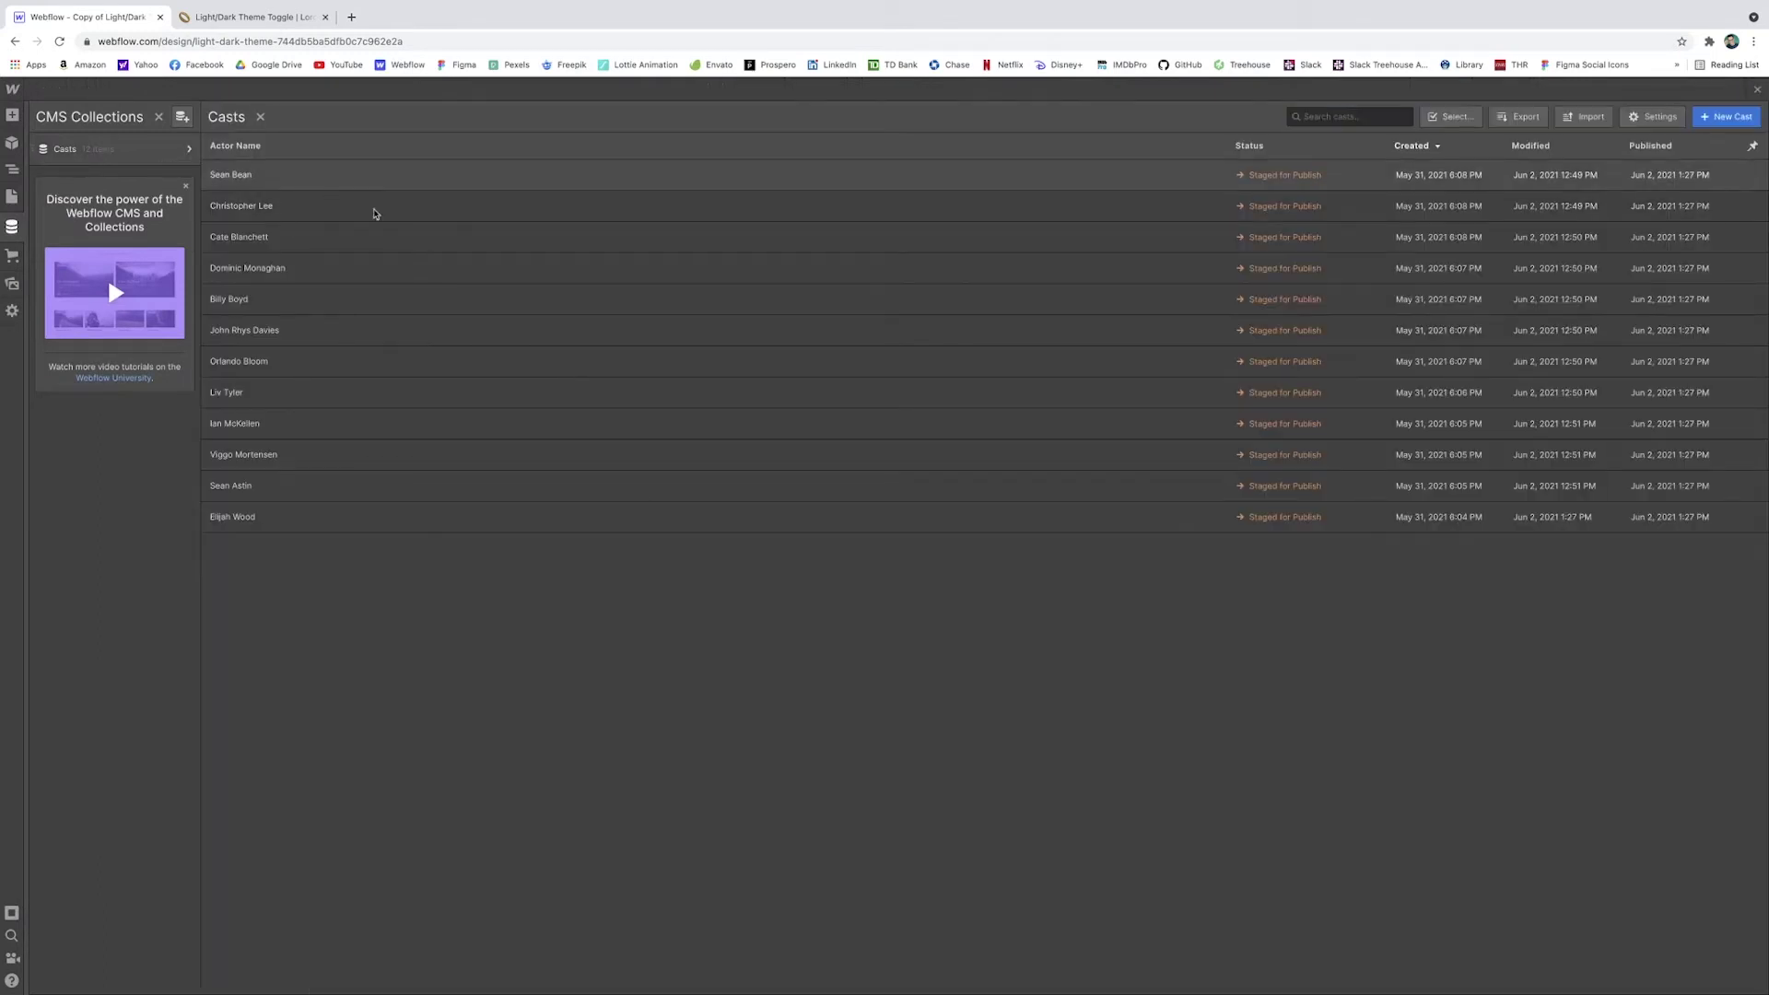
click(368, 177)
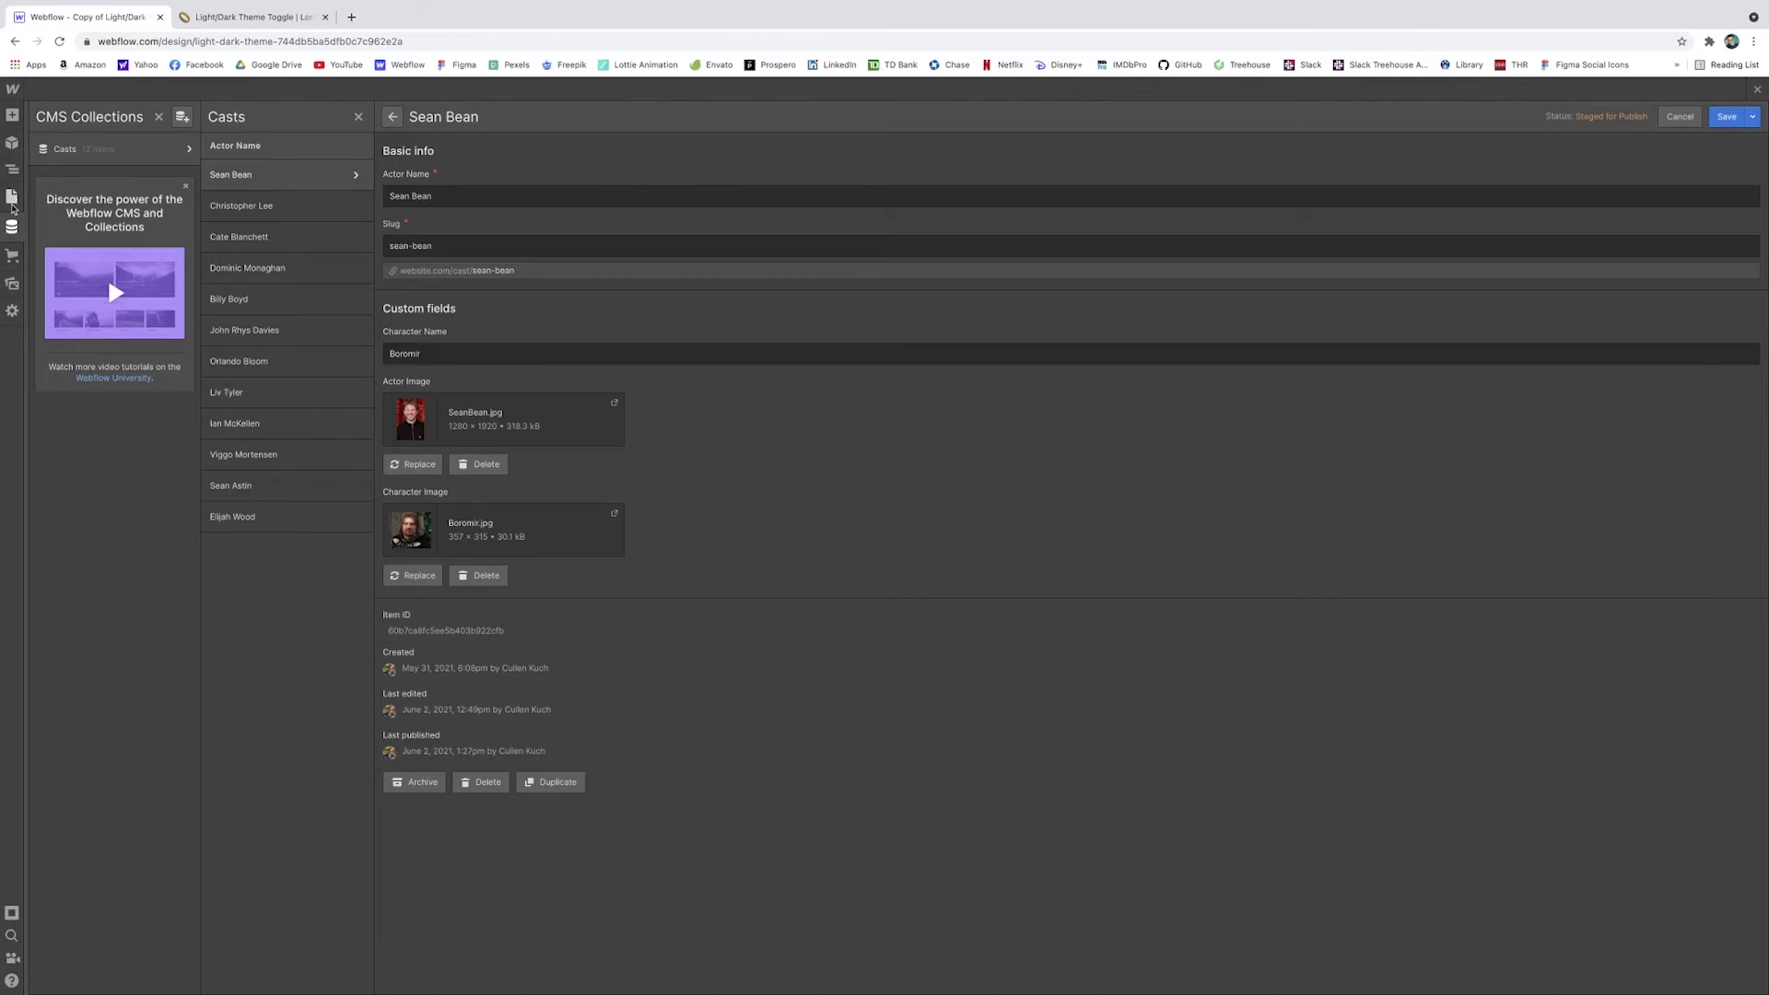
click(13, 199)
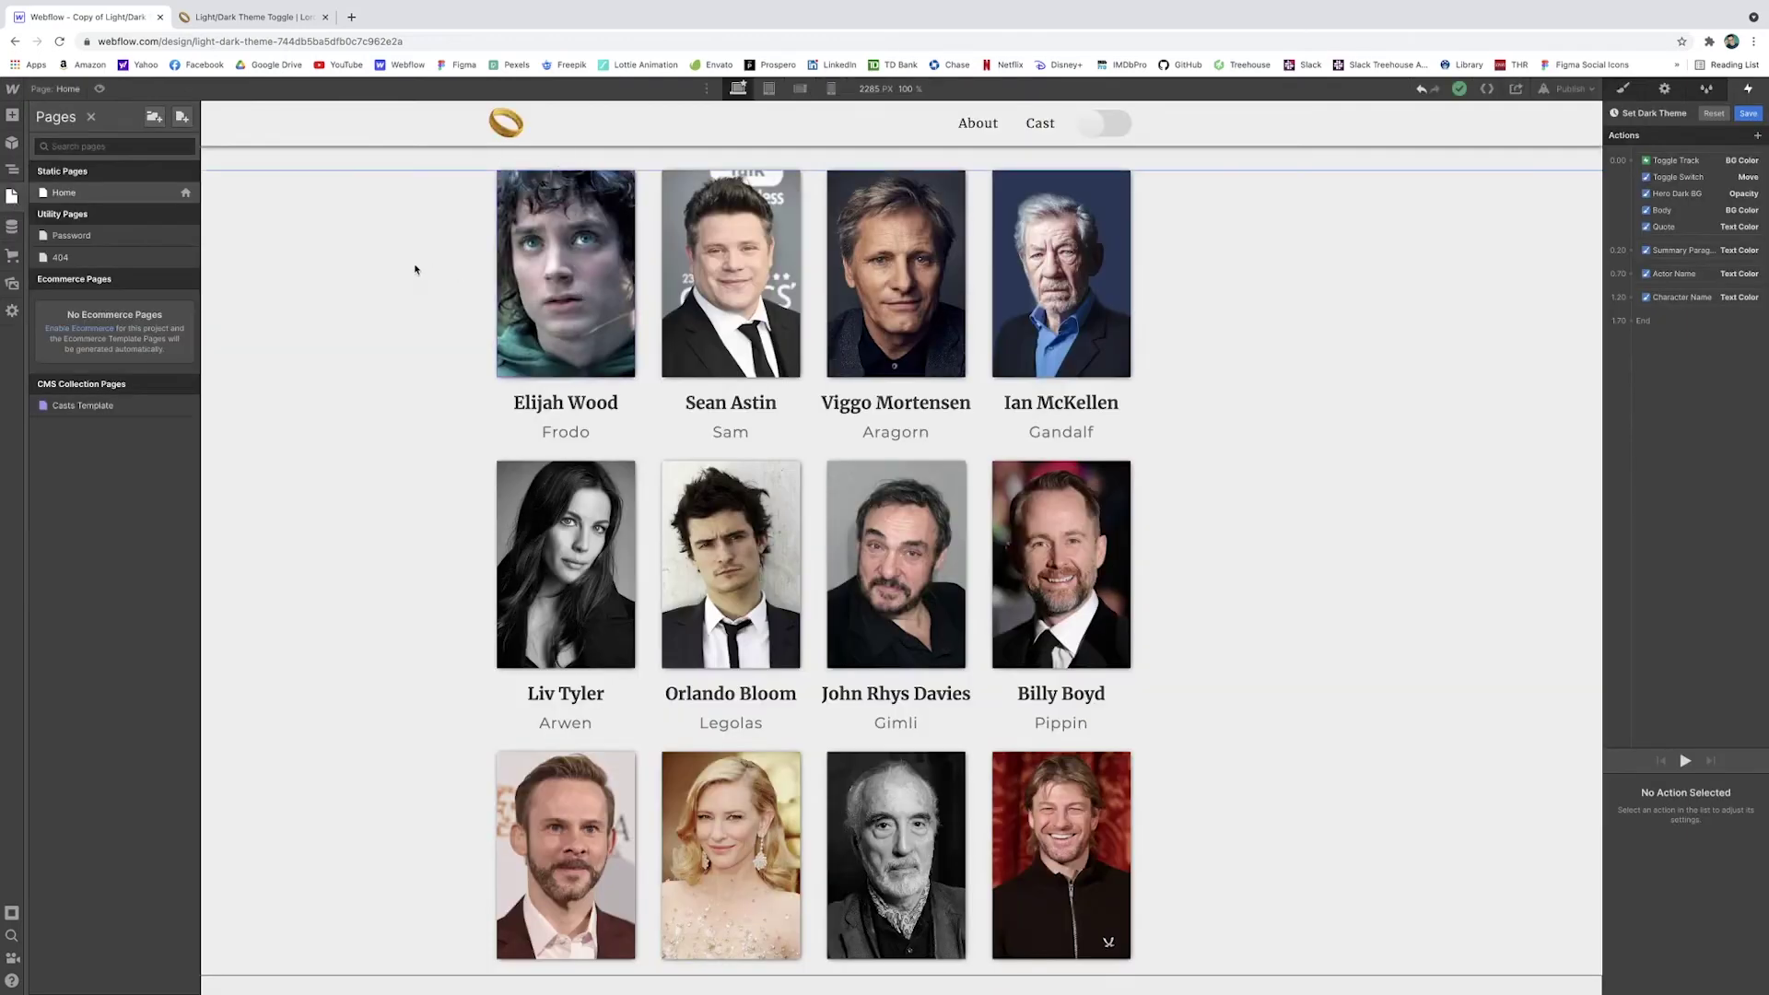
scroll(409, 270, up, 15)
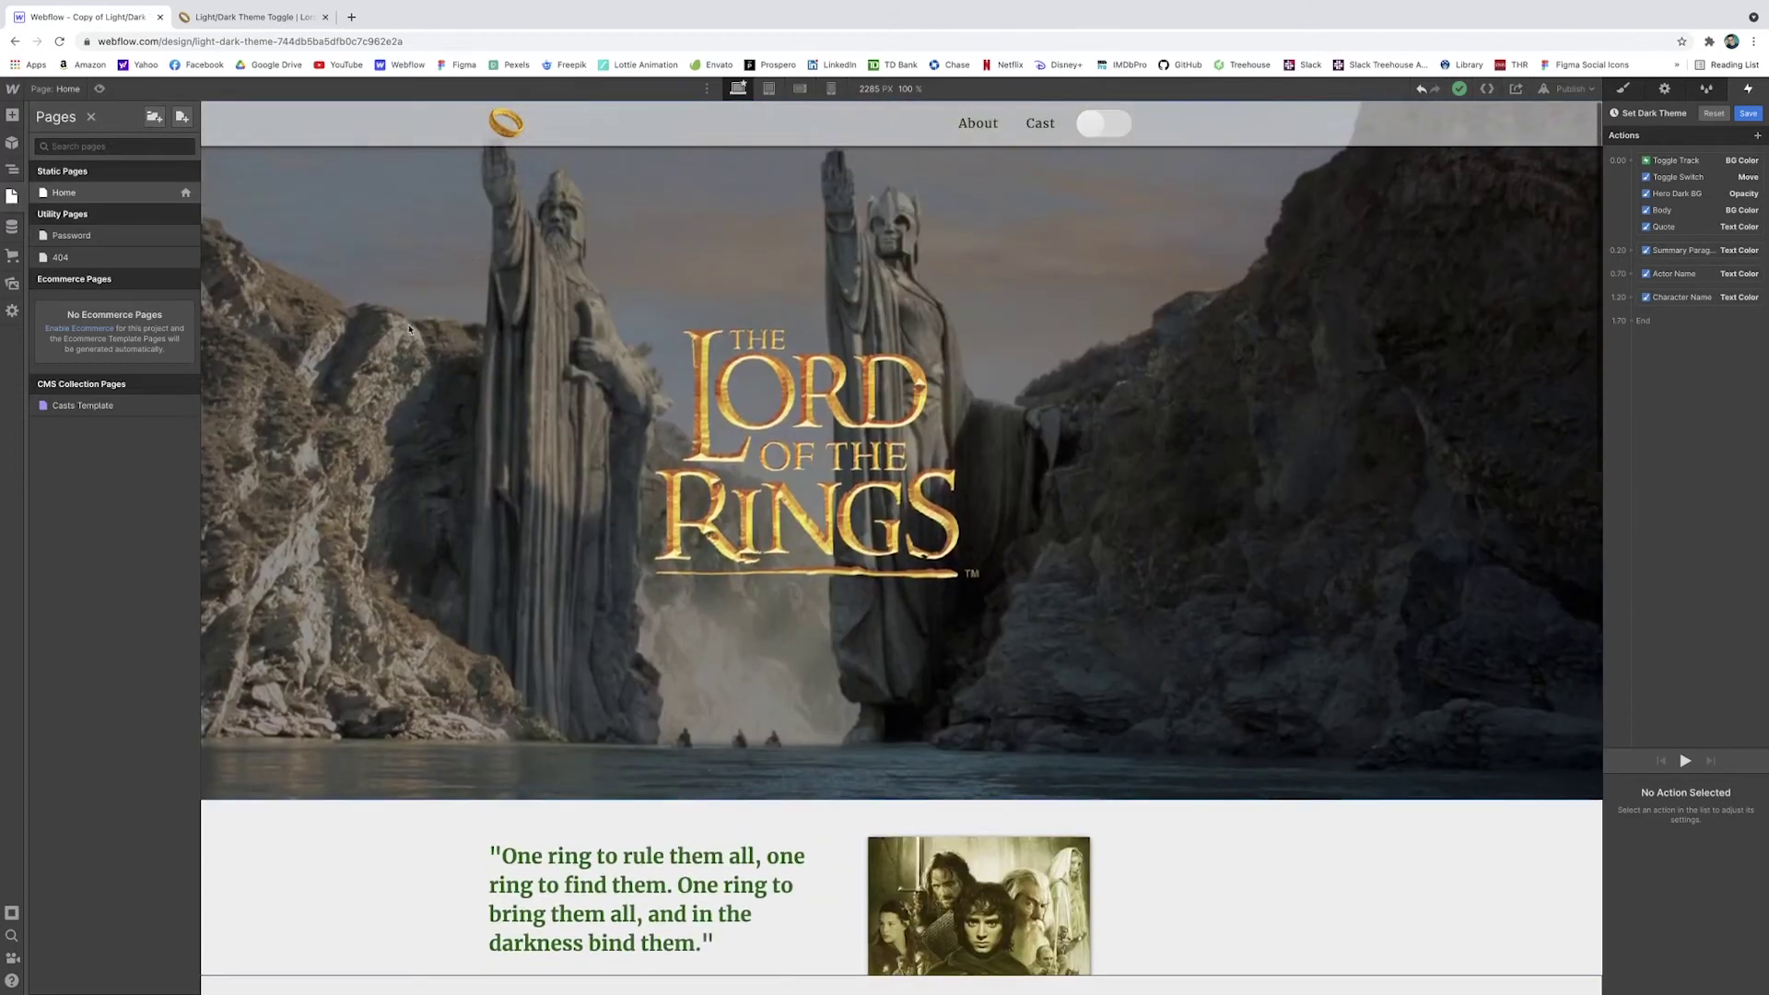
scroll(392, 306, down, 12)
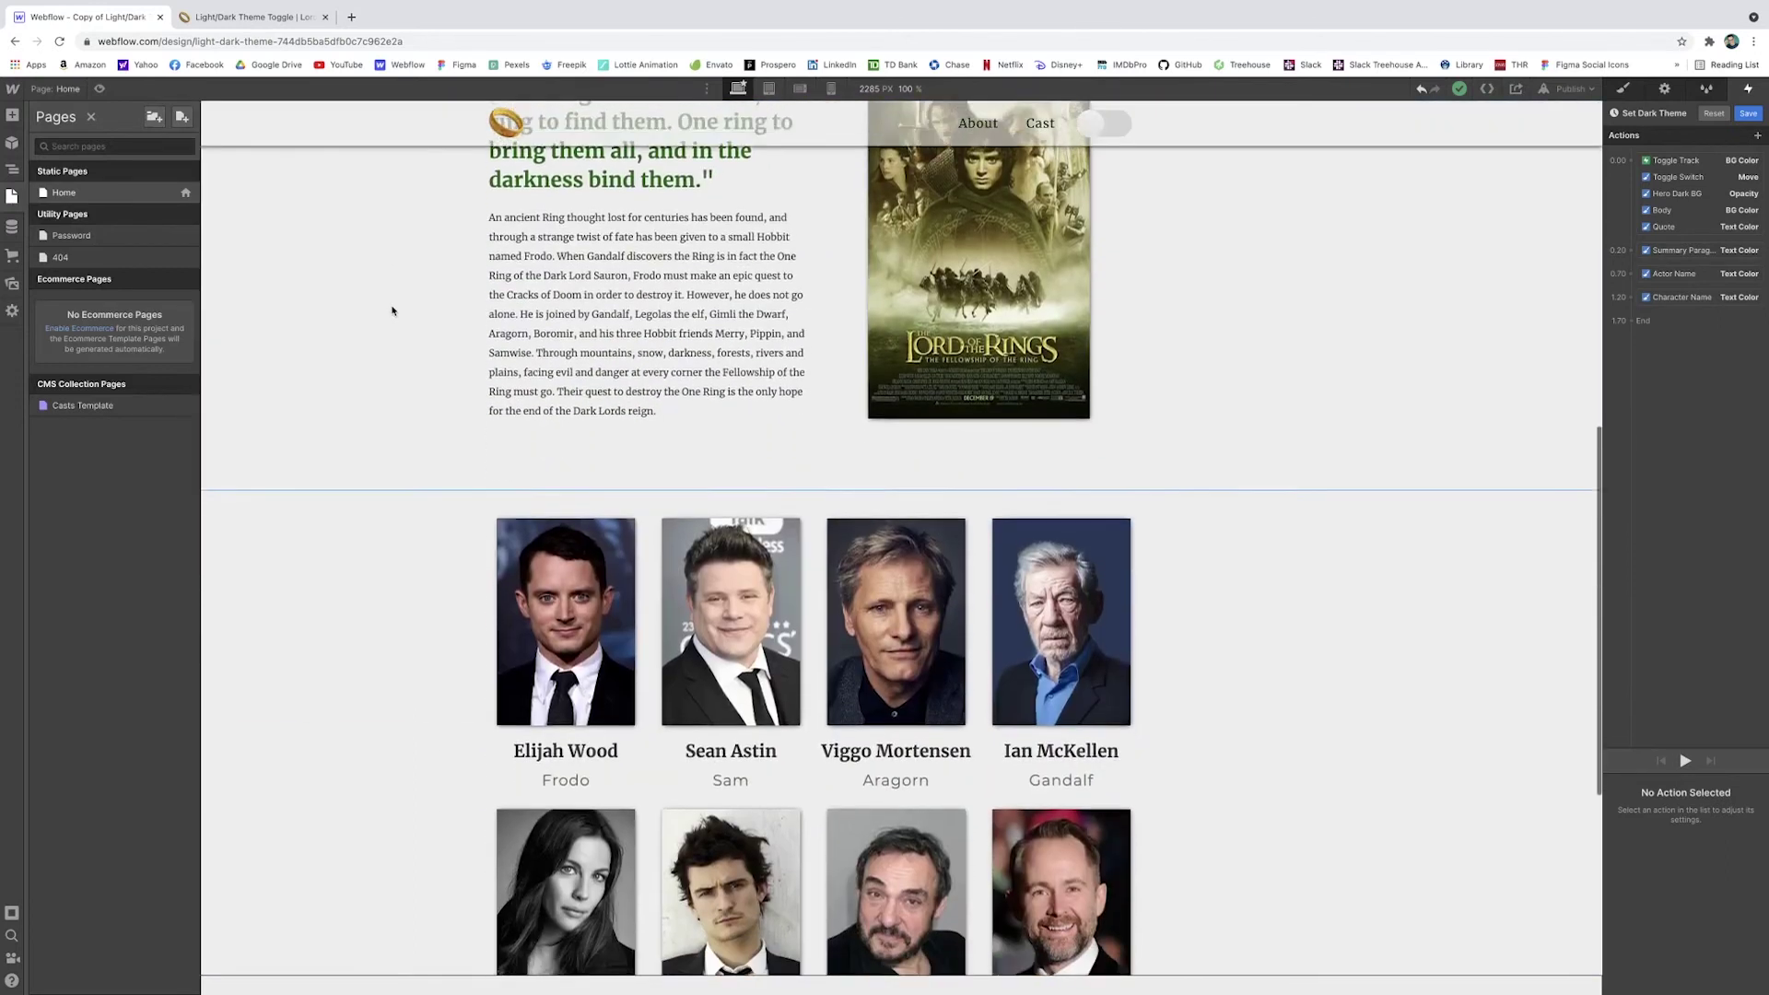
scroll(572, 493, down, 1)
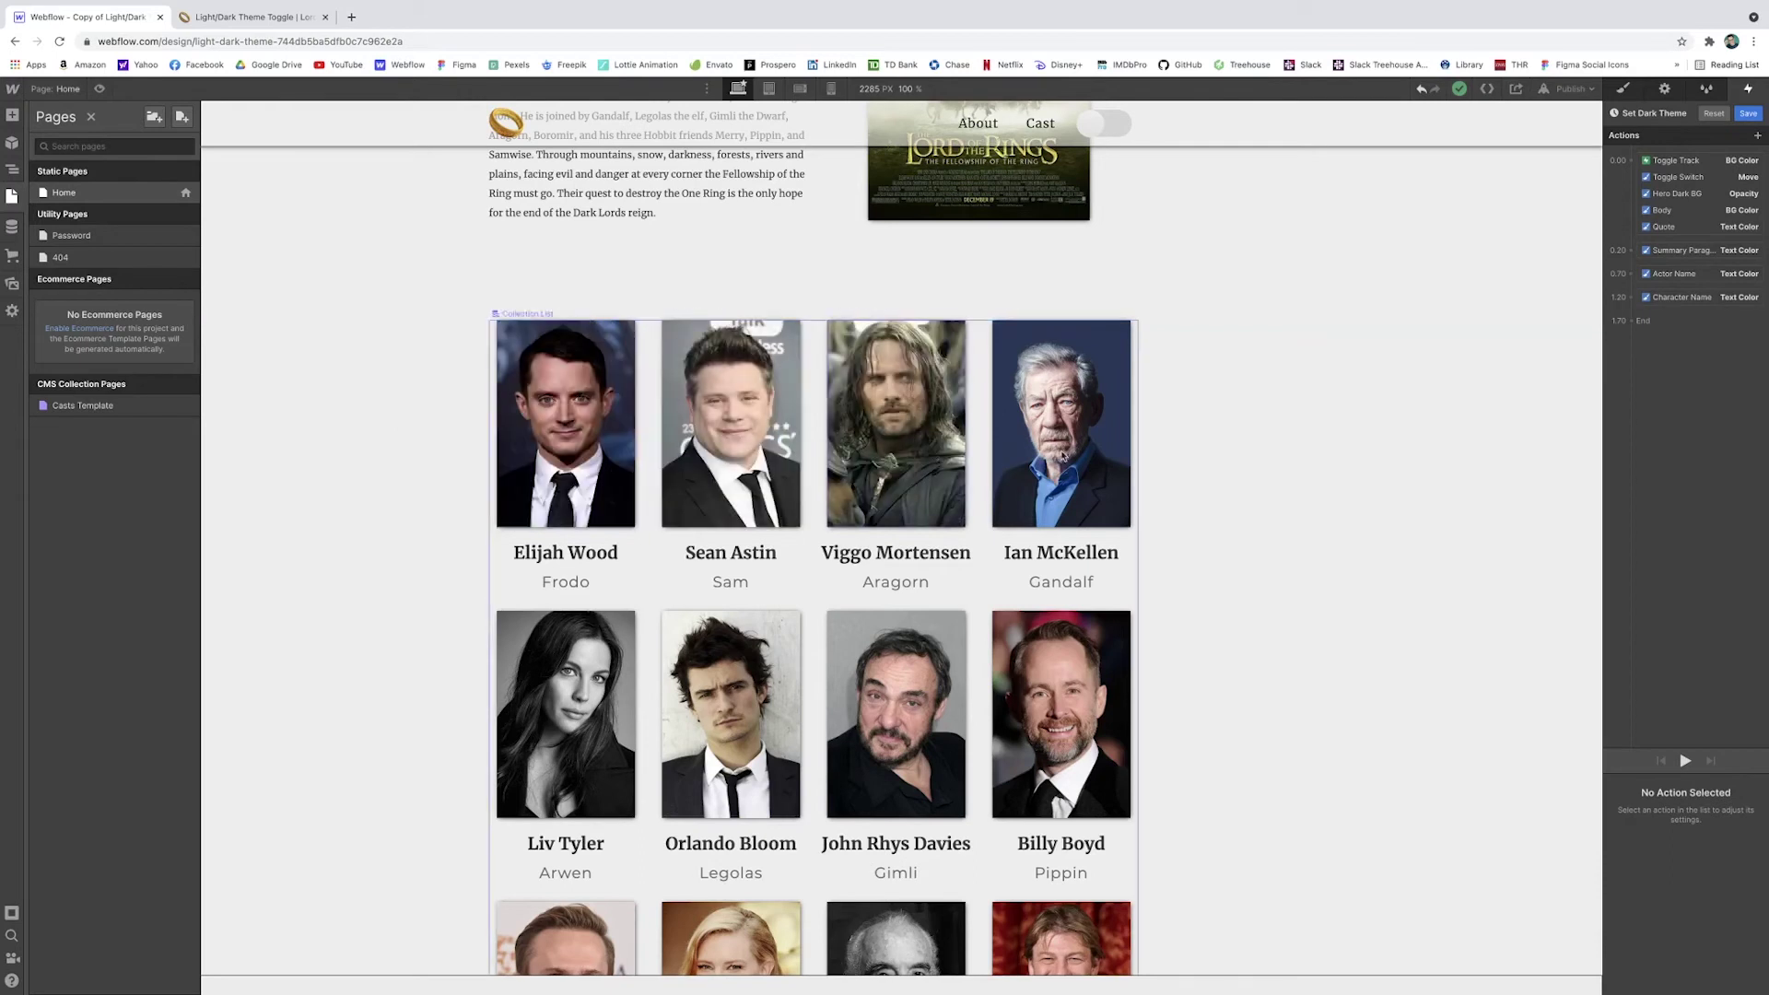
scroll(1160, 613, down, 4)
Set the Summary Paragraph colour step to 0.2 s, save the interaction and preview
scroll(1160, 612, up, 5)
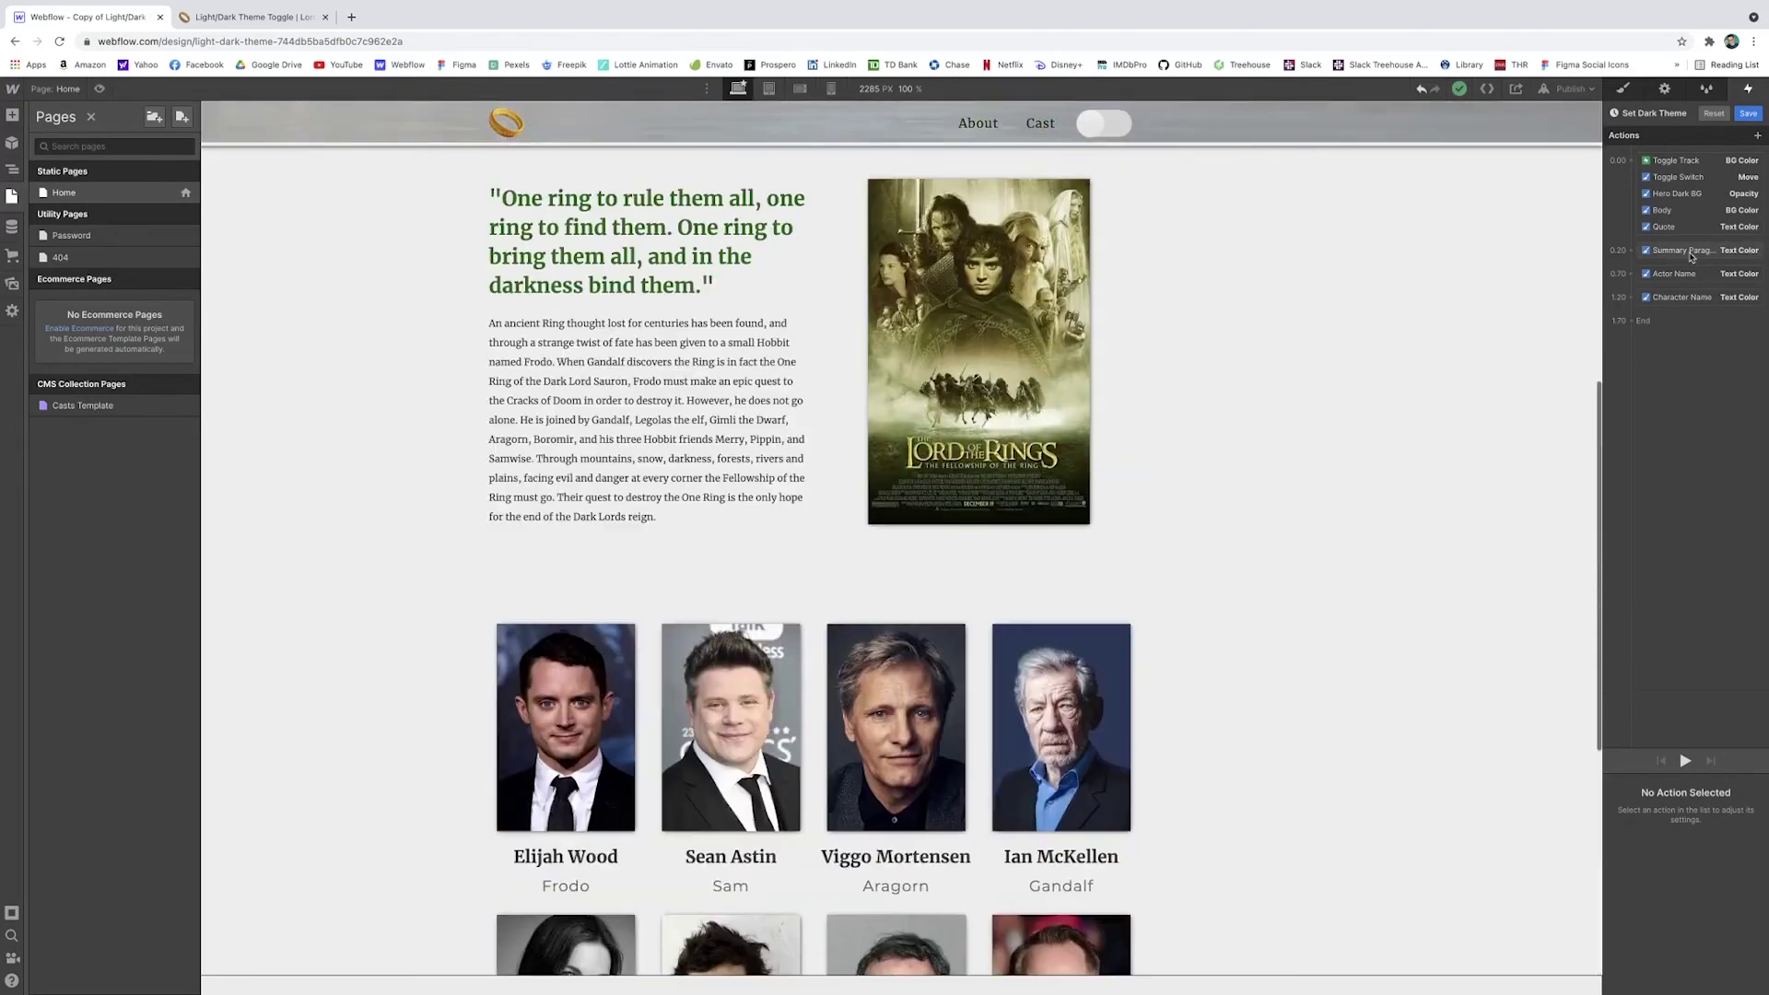
click(1683, 250)
click(1736, 913)
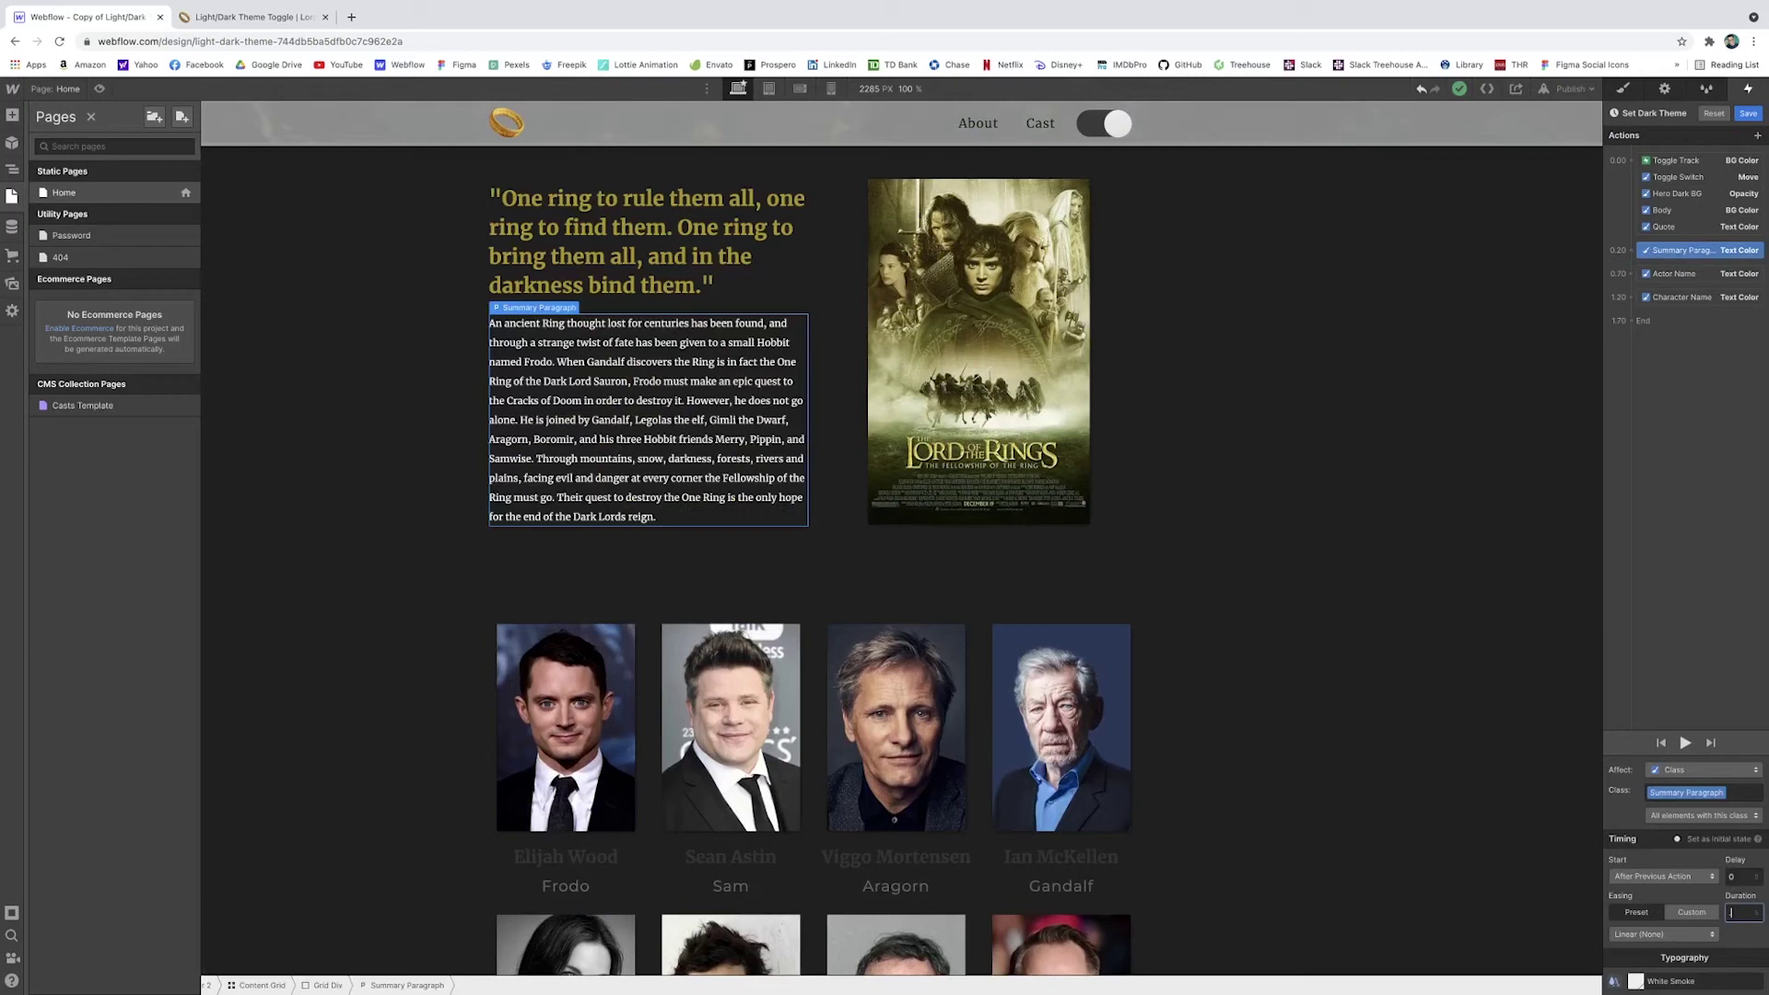
text(0.2)
click(1674, 274)
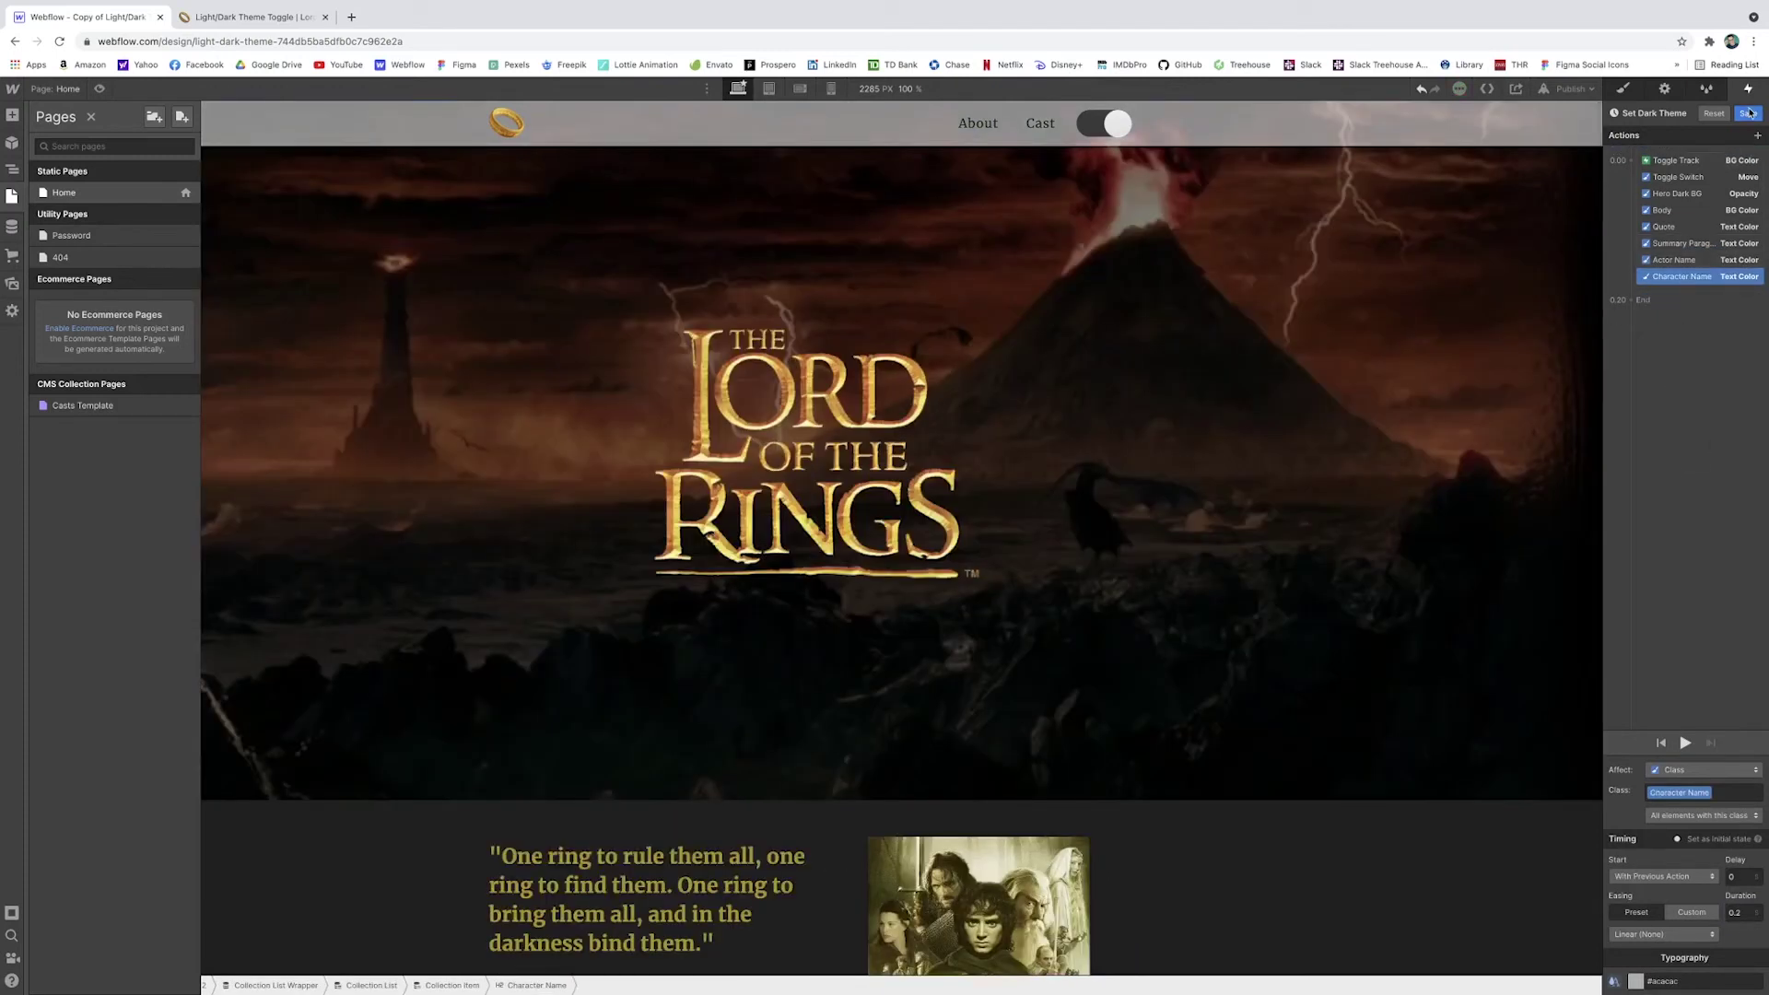
click(1748, 113)
click(104, 88)
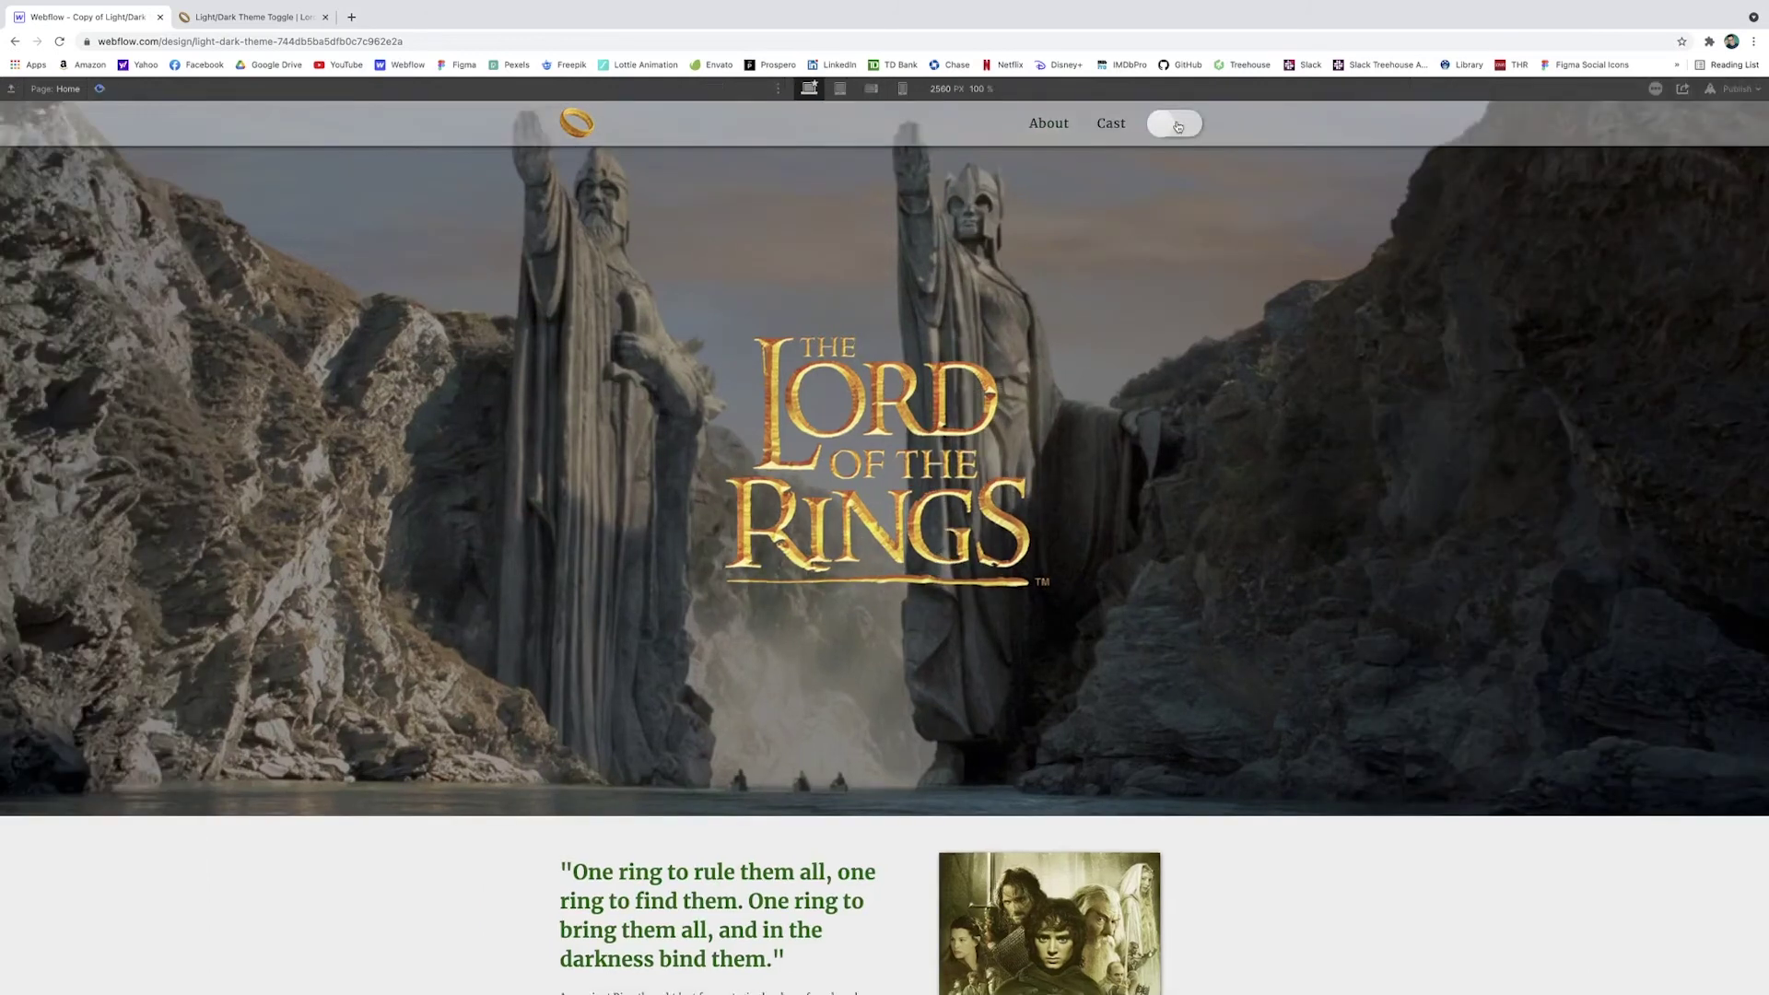
Toggle the preview to the dark Mordor theme and scroll through the quote and cast sections
click(1177, 126)
scroll(1371, 398, down, 10)
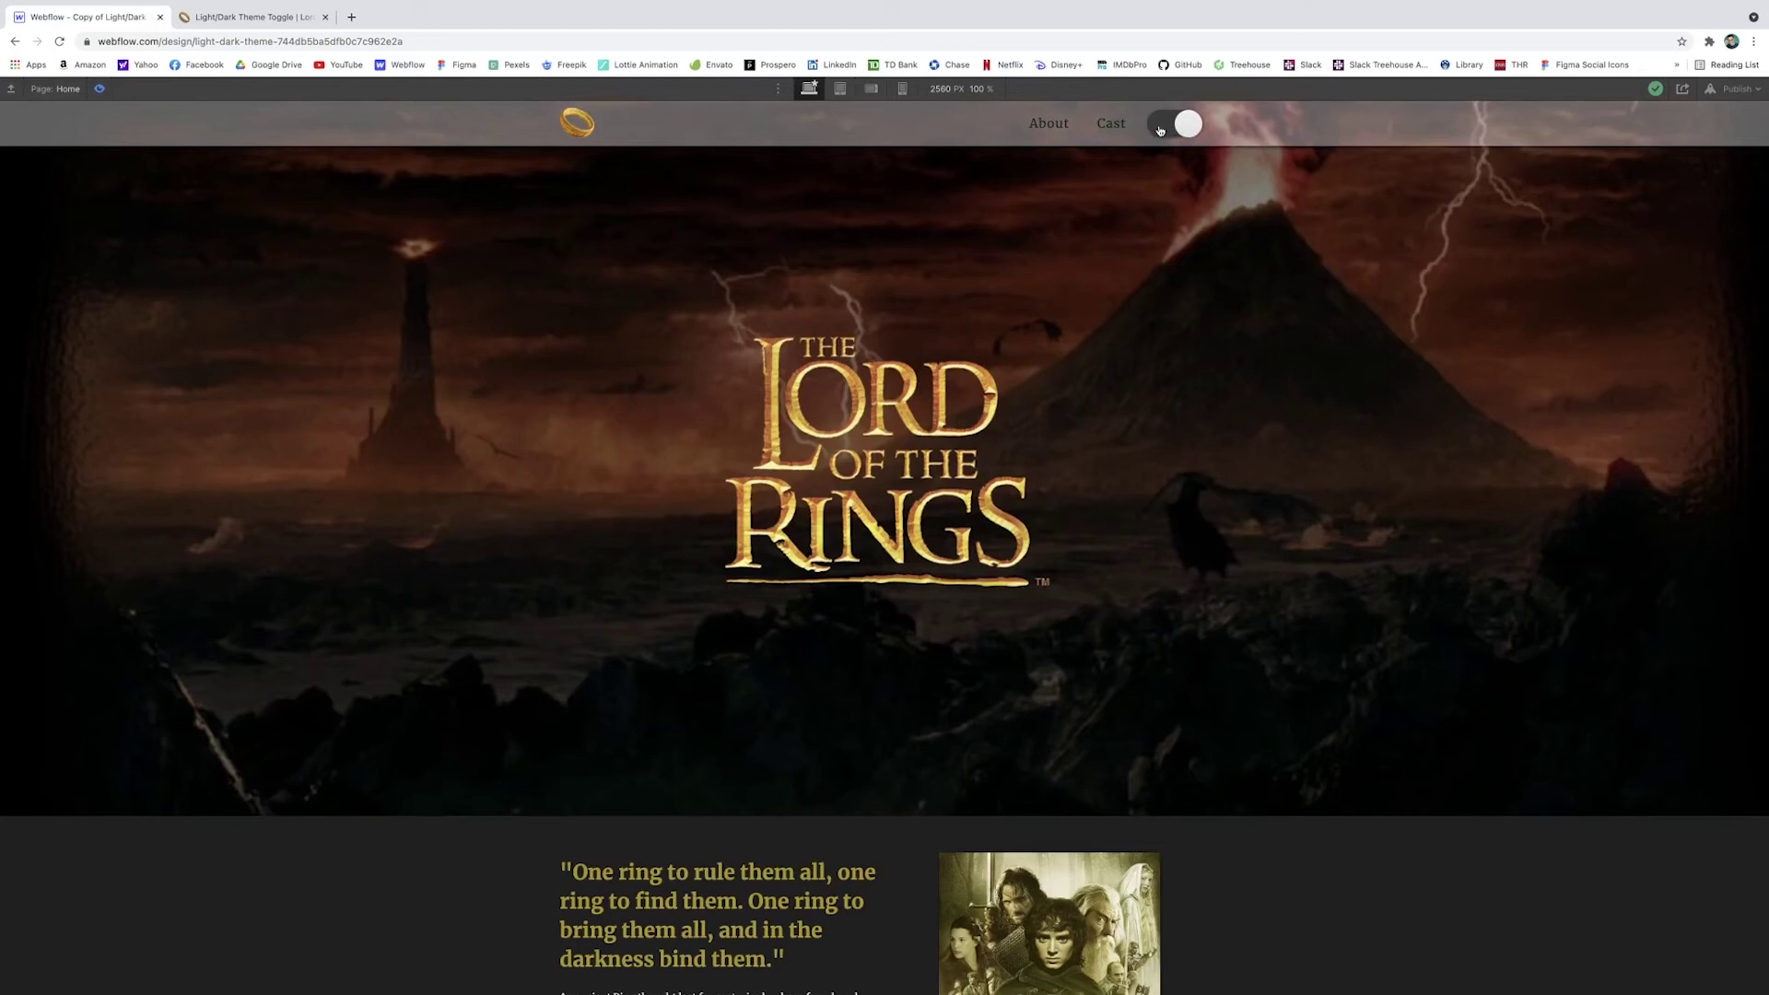
scroll(1329, 373, down, 6)
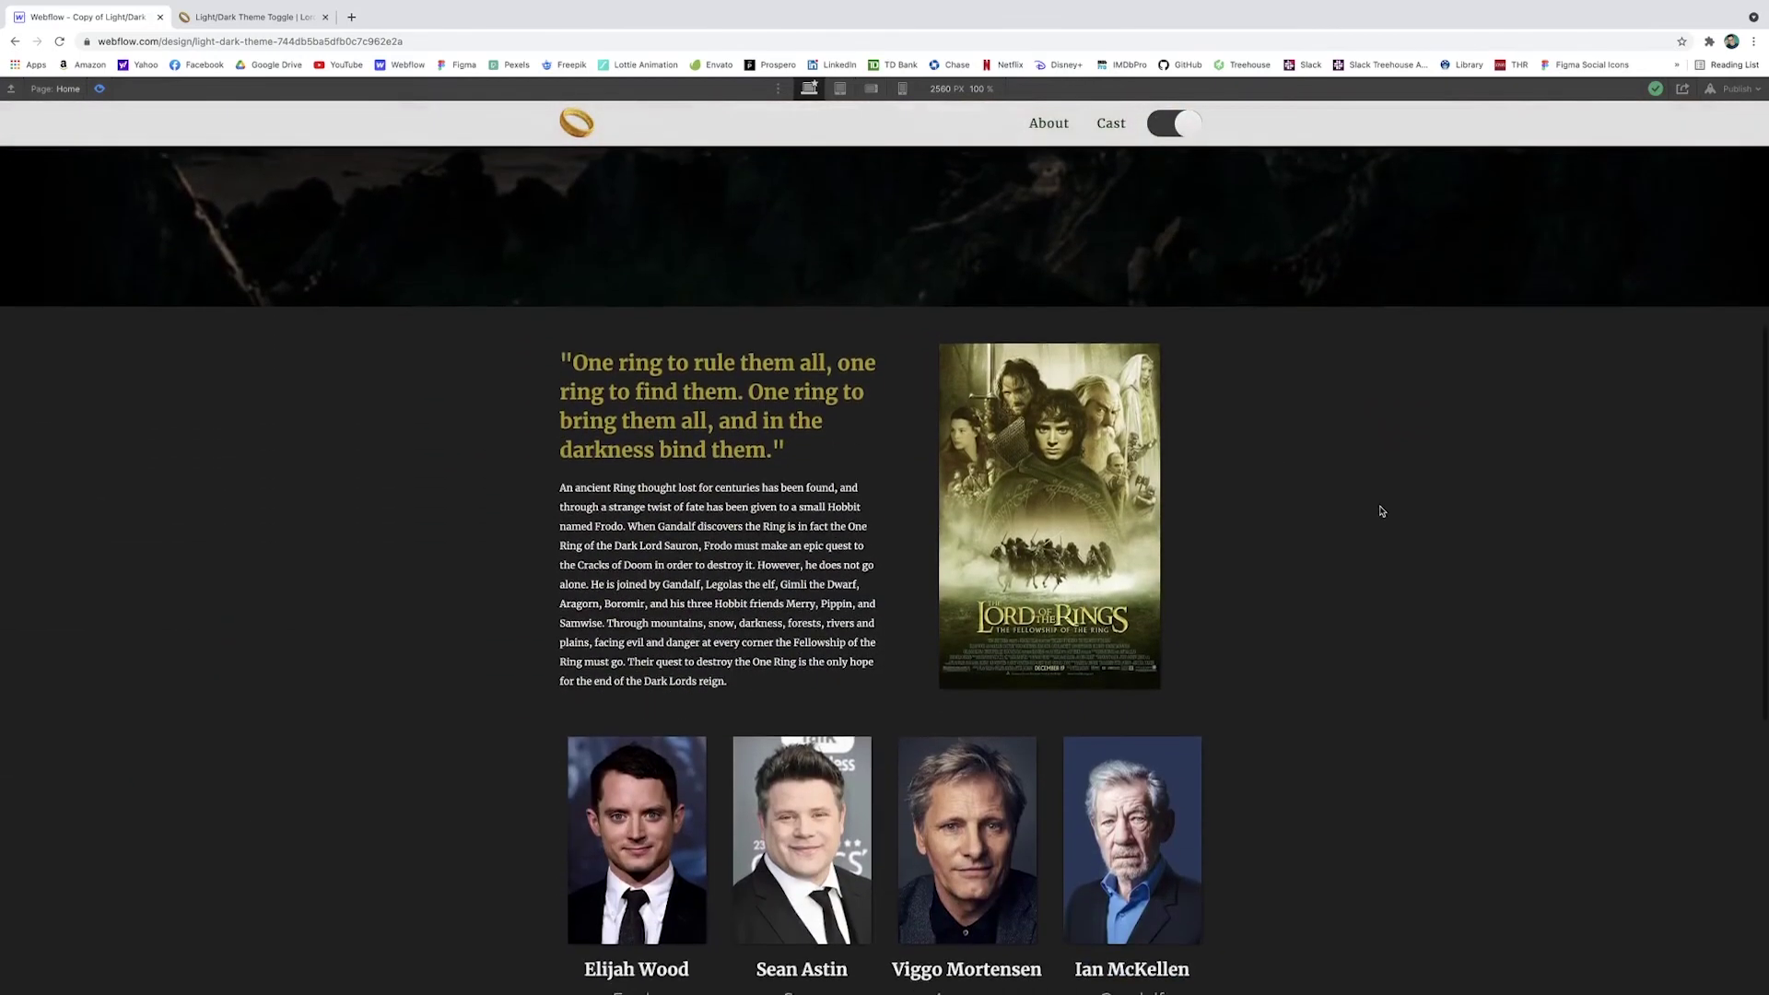
scroll(1381, 512, down, 1)
scroll(1244, 608, down, 5)
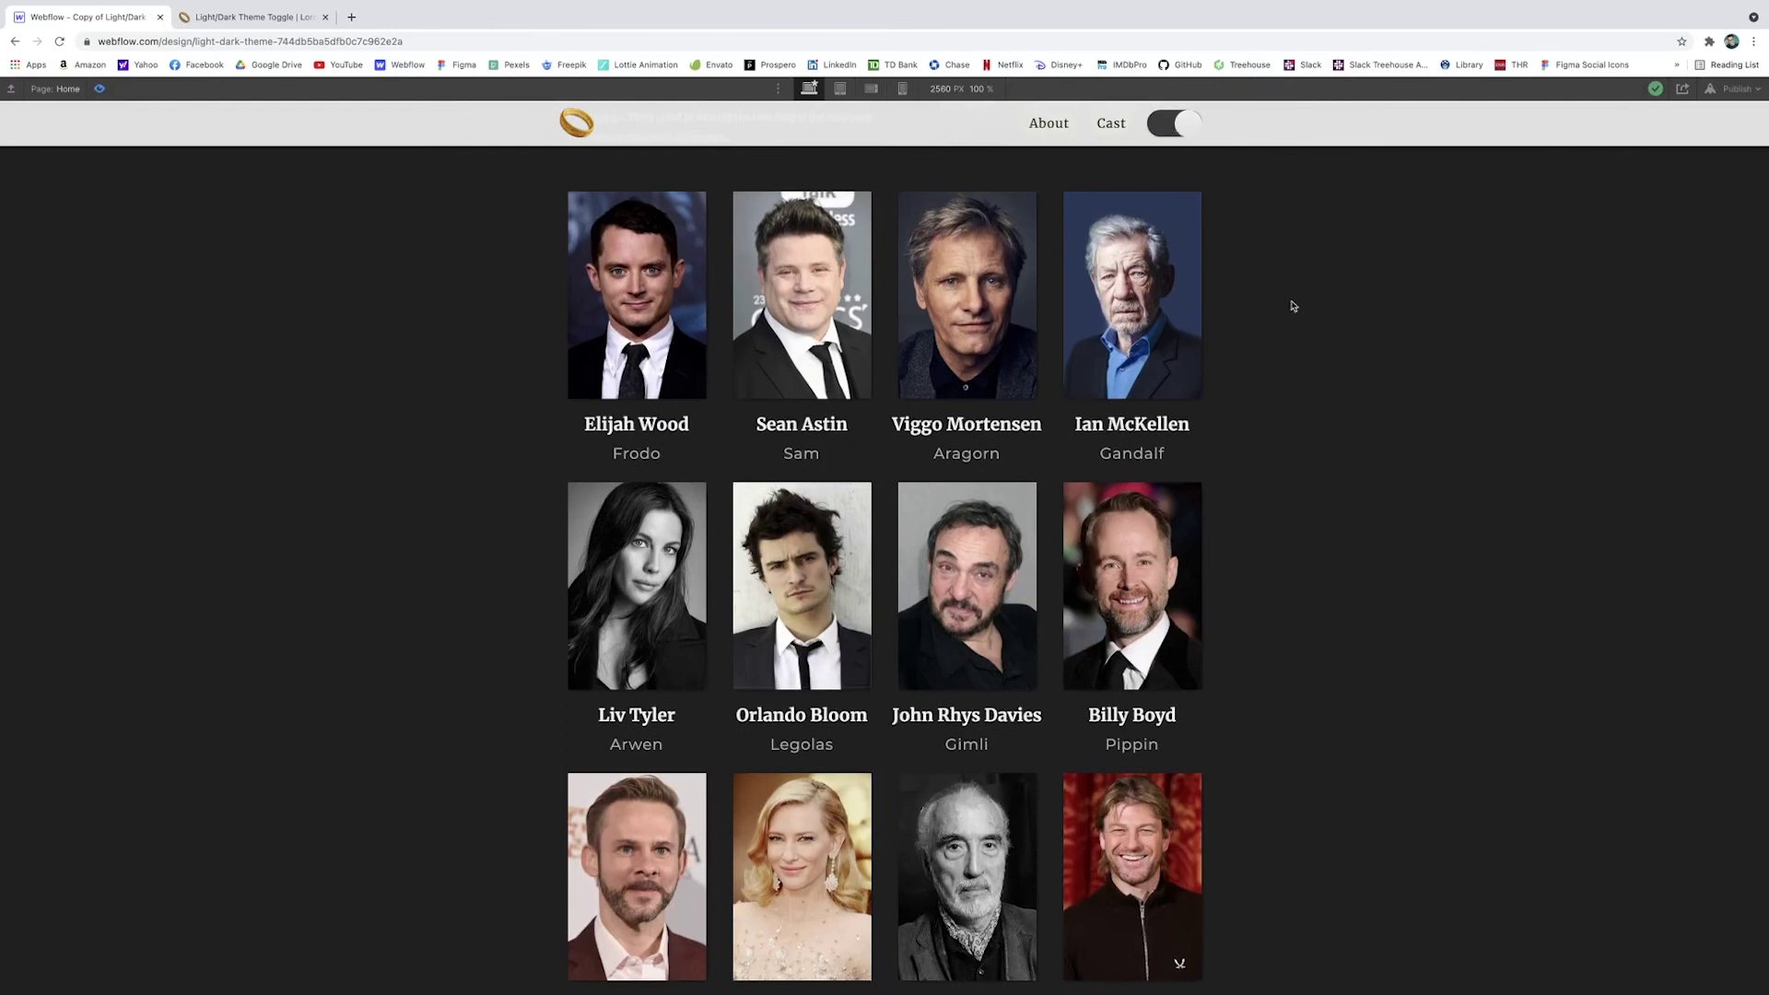
scroll(1296, 313, down, 1)
scroll(1299, 312, up, 15)
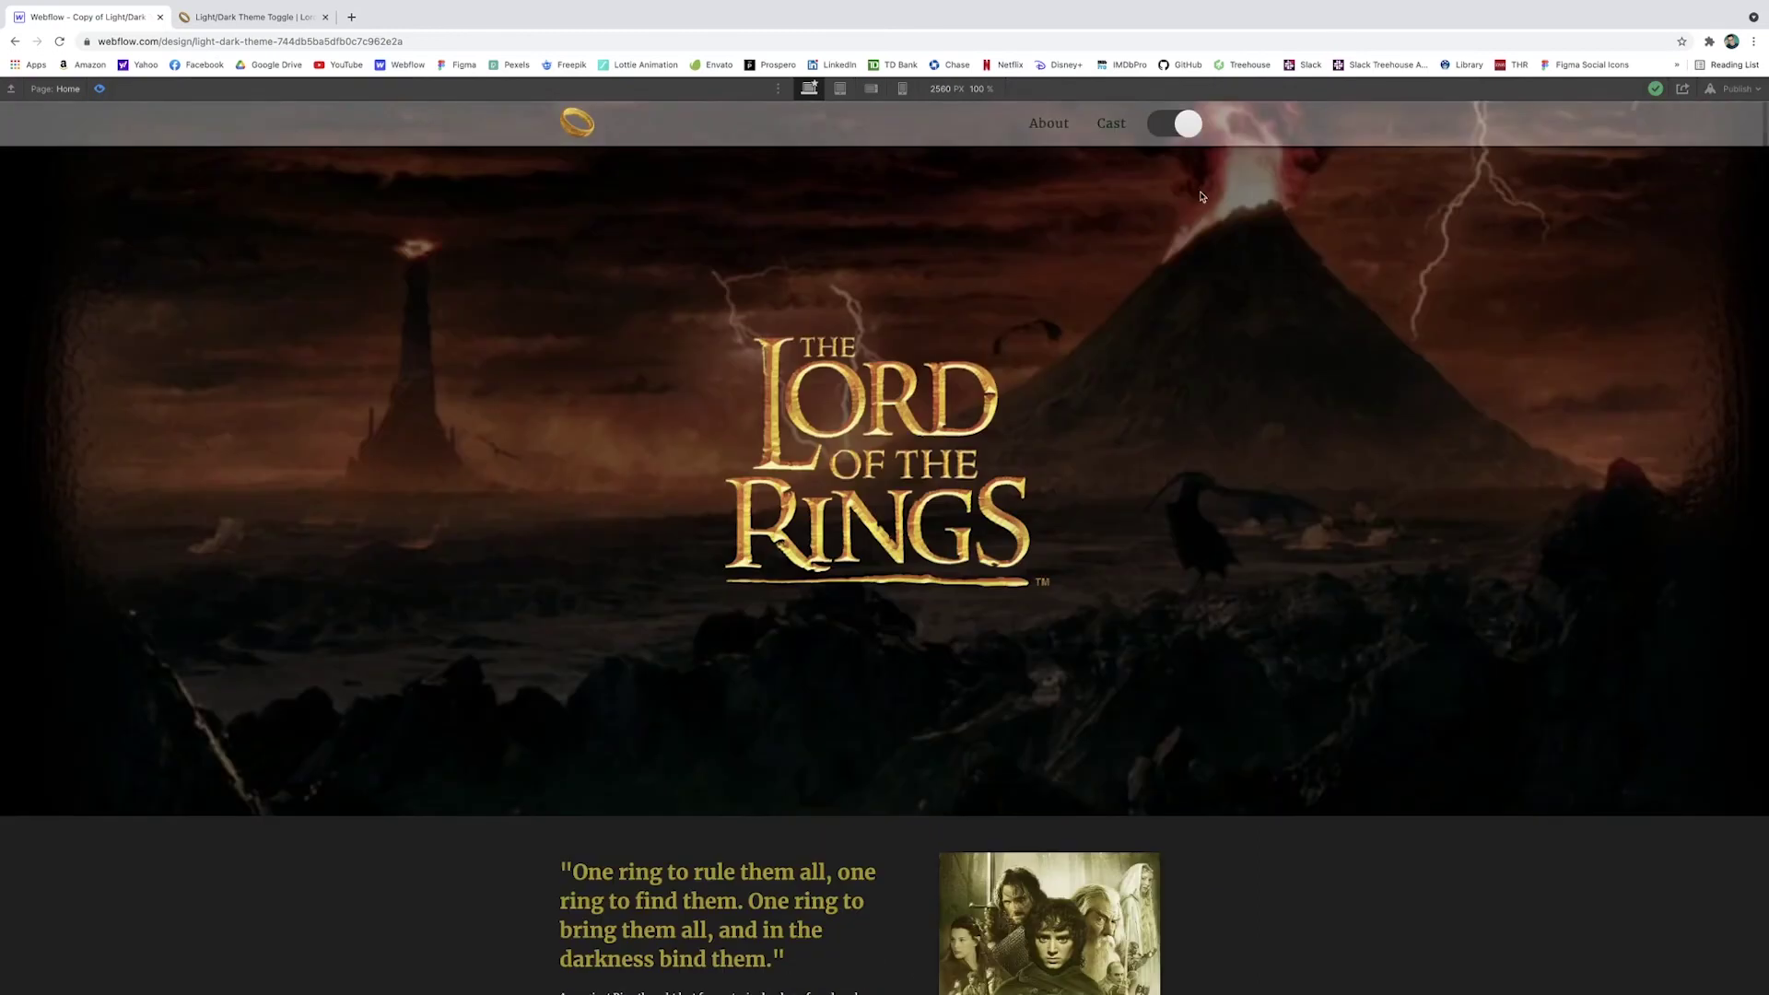
Back in the designer, make the toggle's second click start the Set Dark Theme animation
key(super+shift+p)
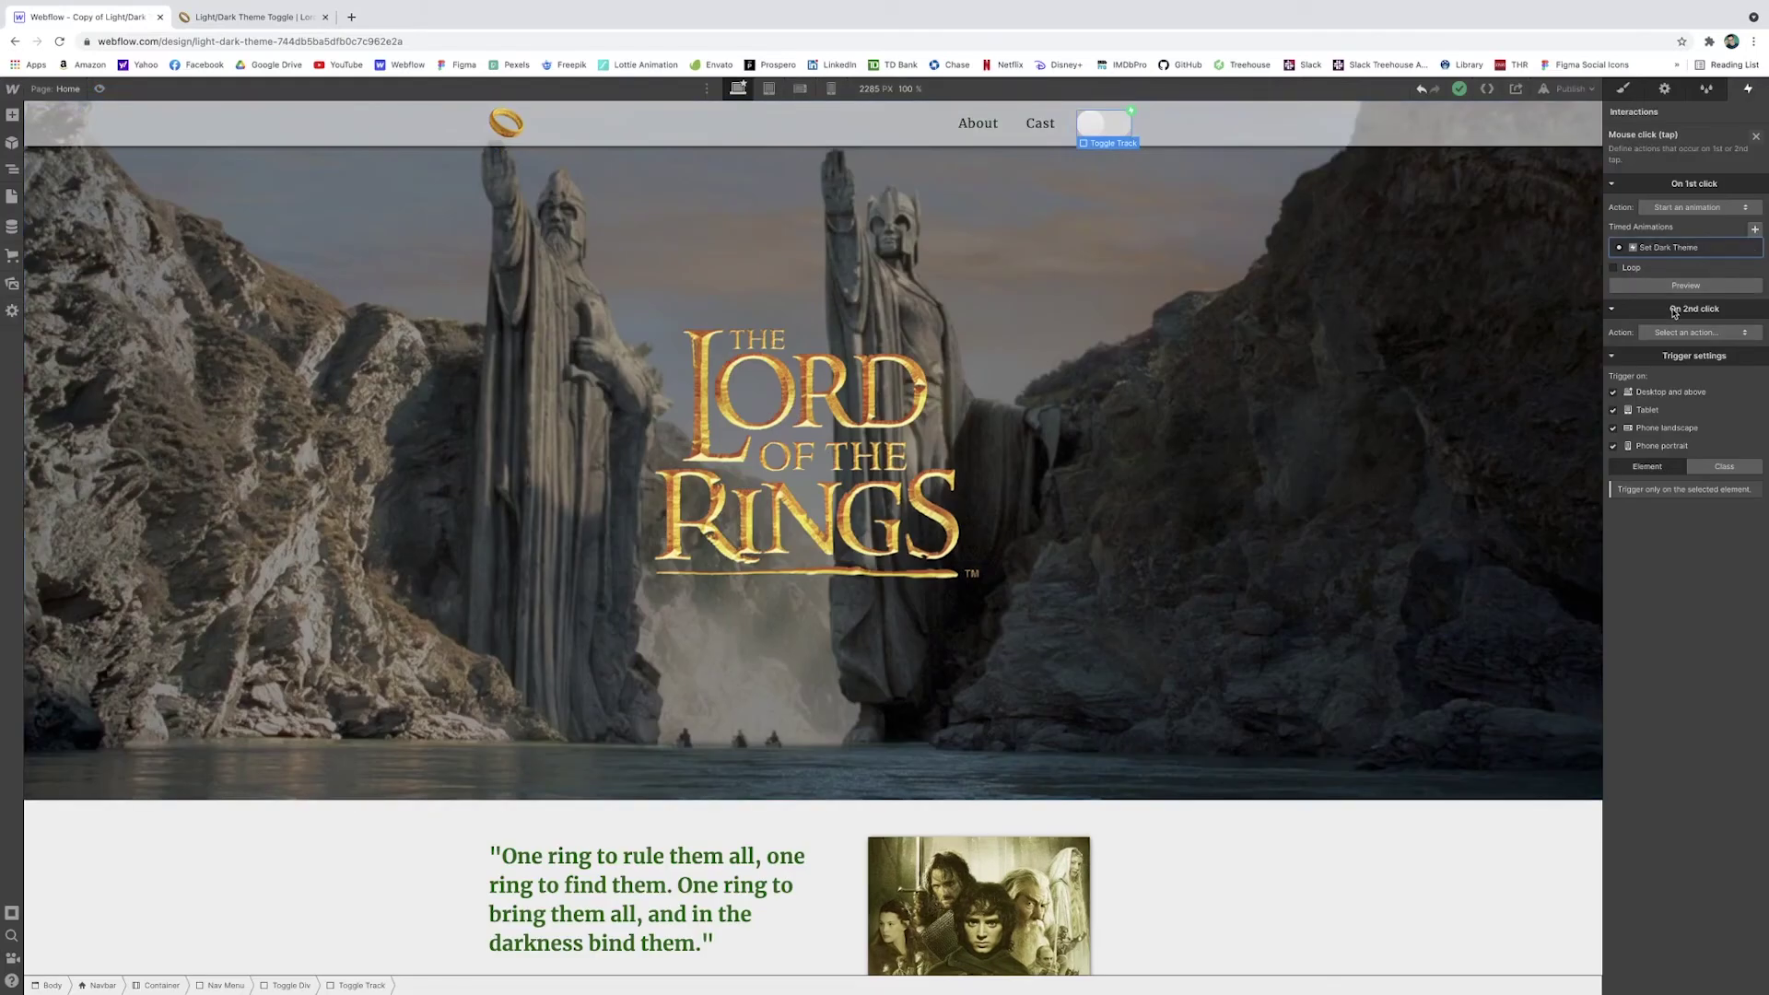
click(1700, 332)
click(1697, 371)
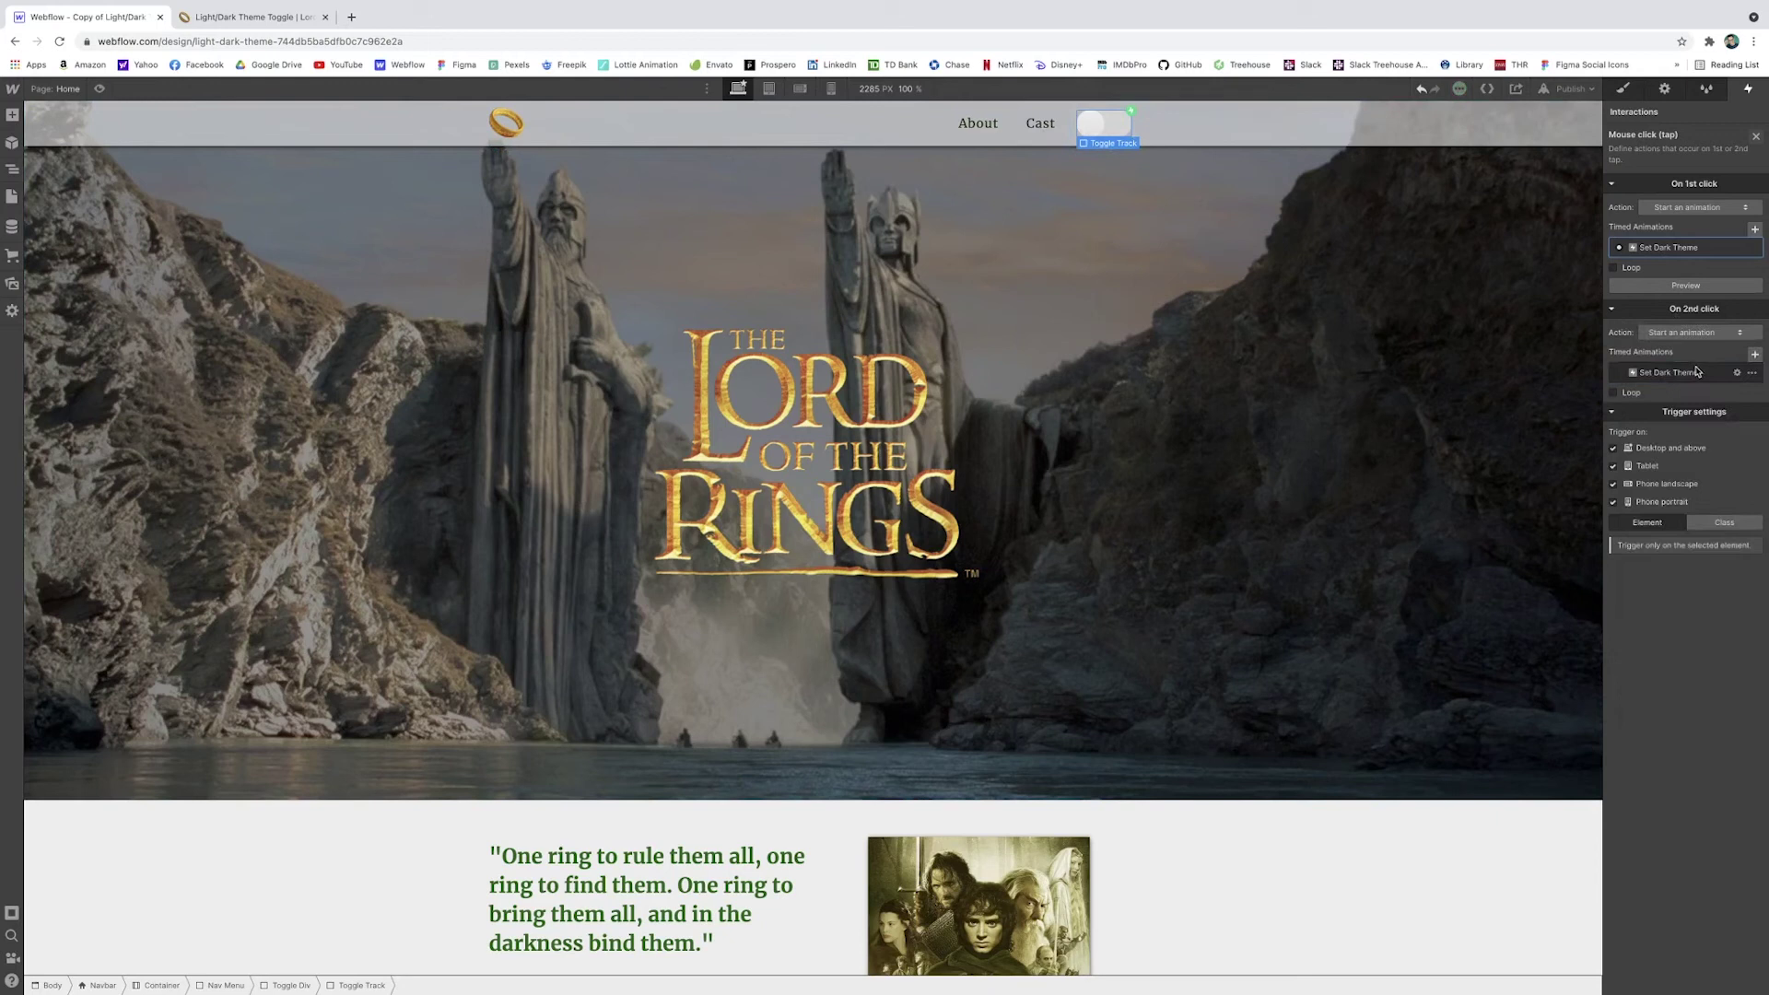
Duplicate the Set Dark Theme animation and rename the copy 'Set Light Theme'
click(1754, 375)
click(1720, 418)
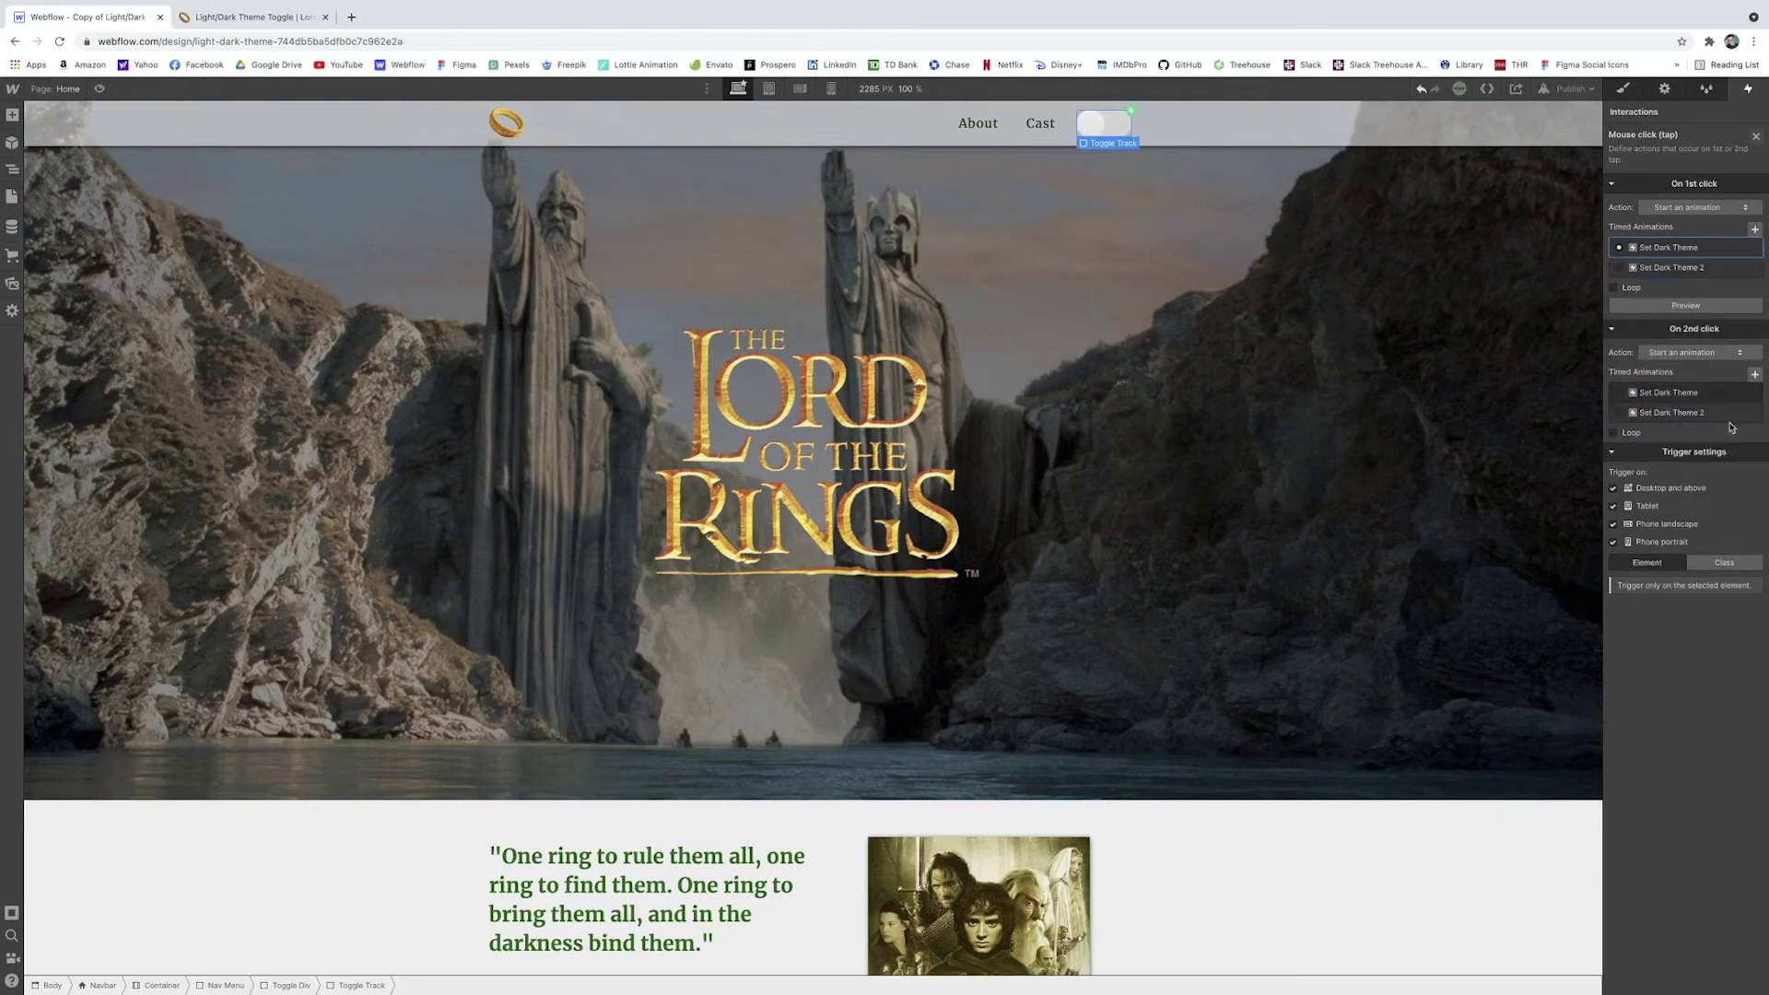
click(1735, 413)
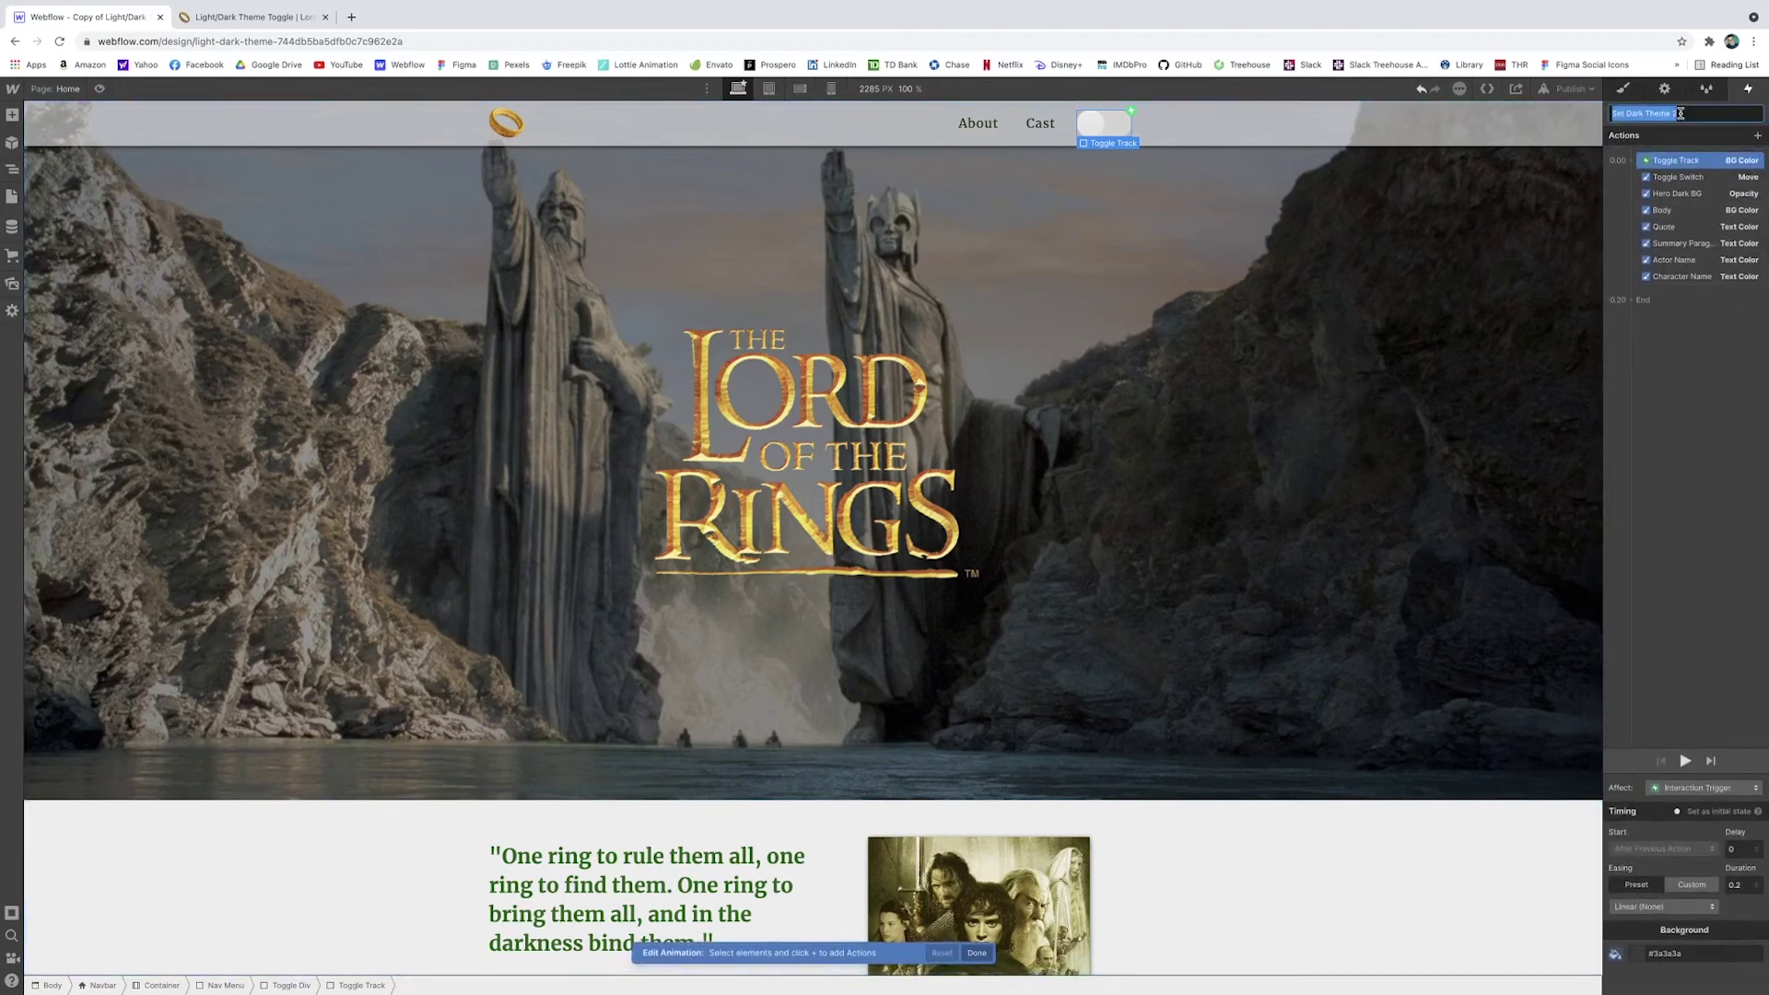
text(Set Light Theme)
key(Return)
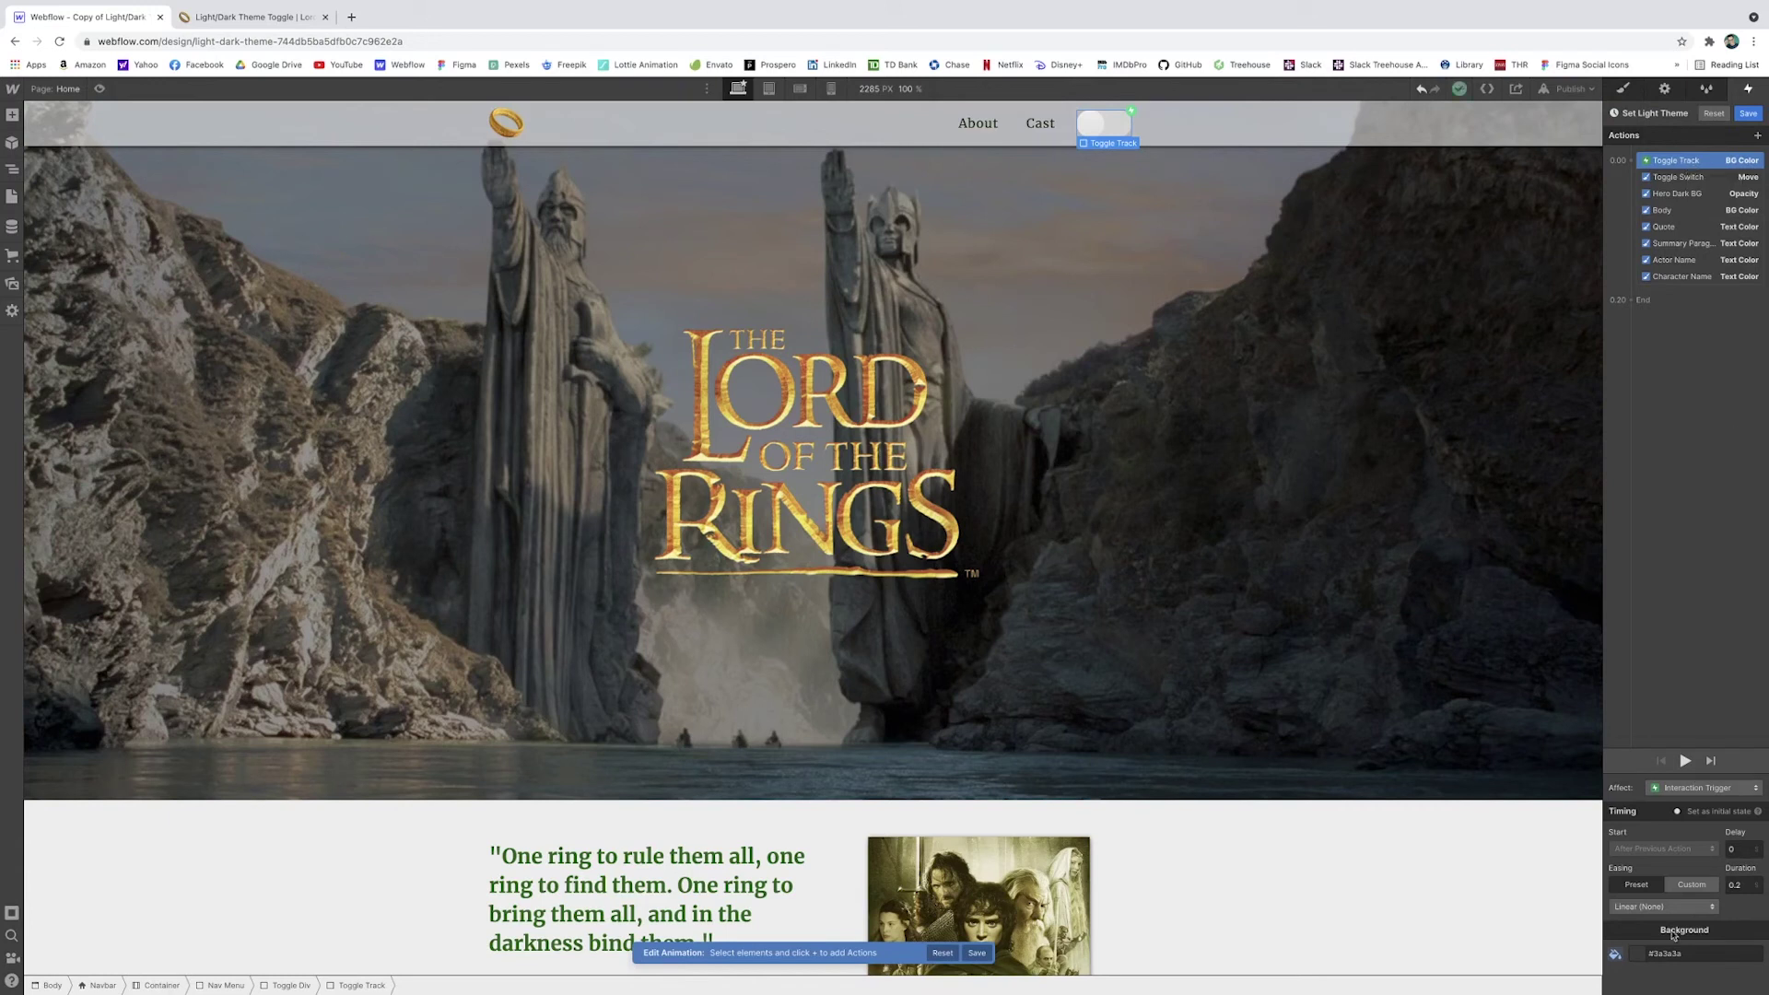
Set Toggle Track BG to Light Grey, Toggle Switch Move X to 0, Hero Dark BG opacity to 0
click(1638, 955)
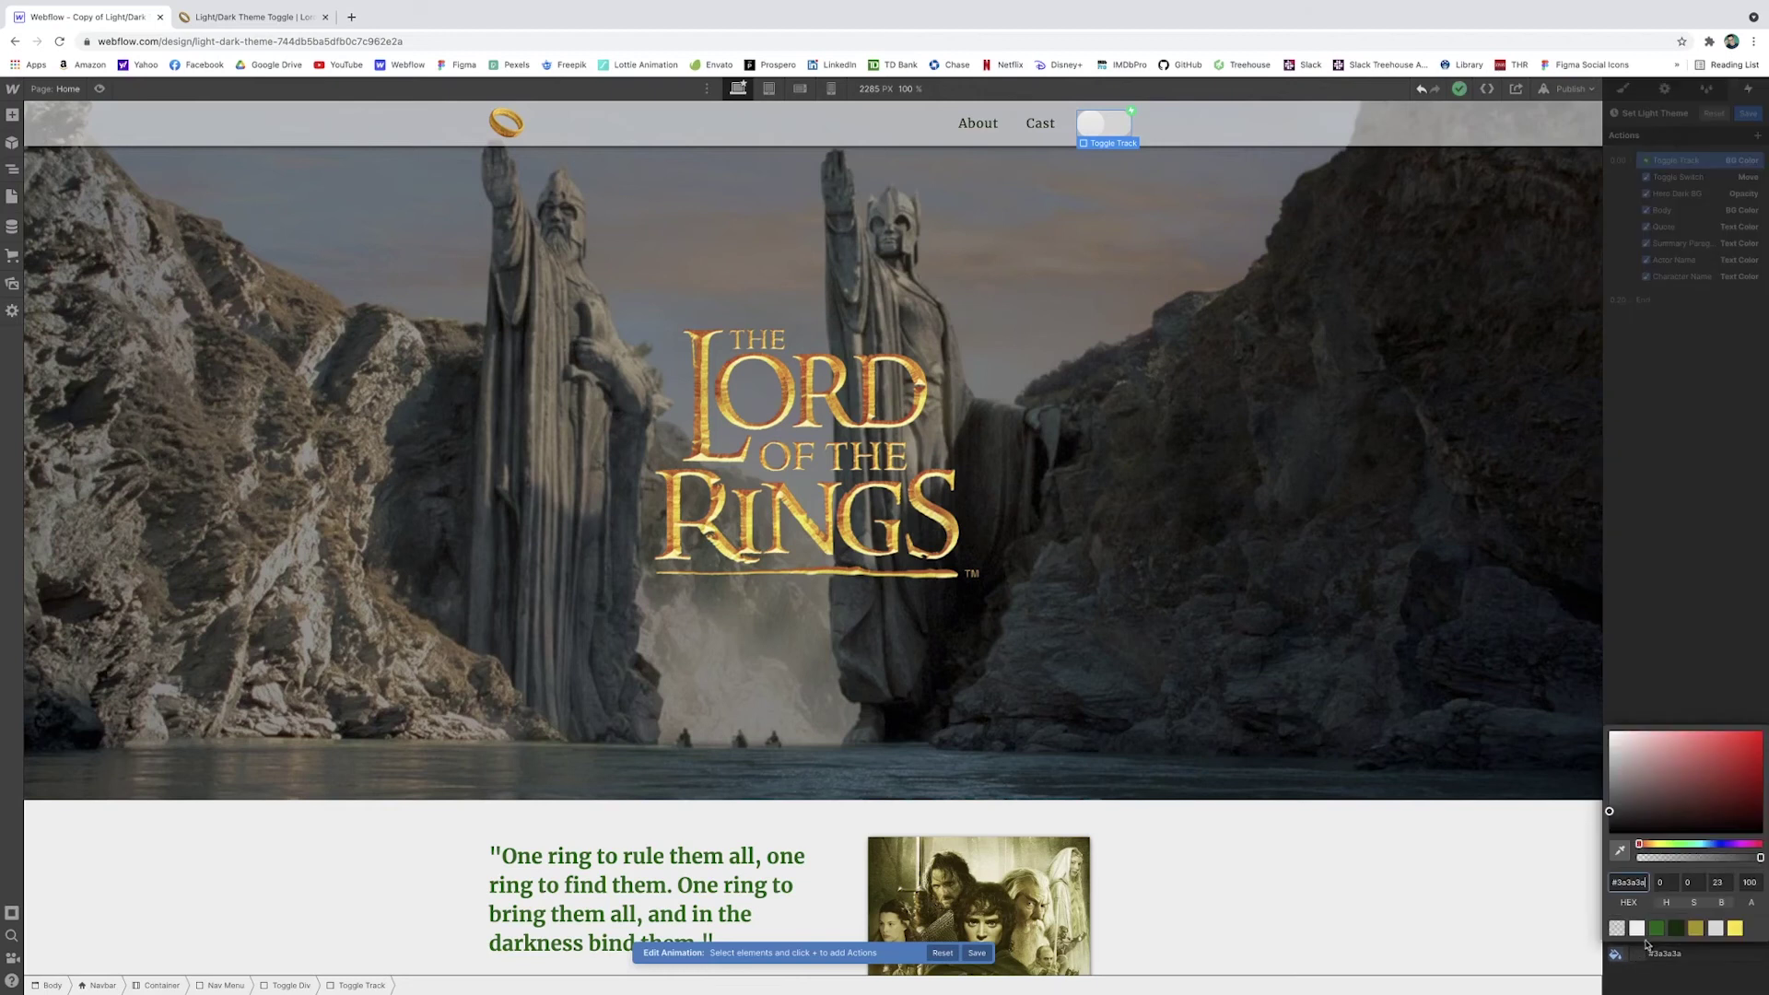
click(1695, 177)
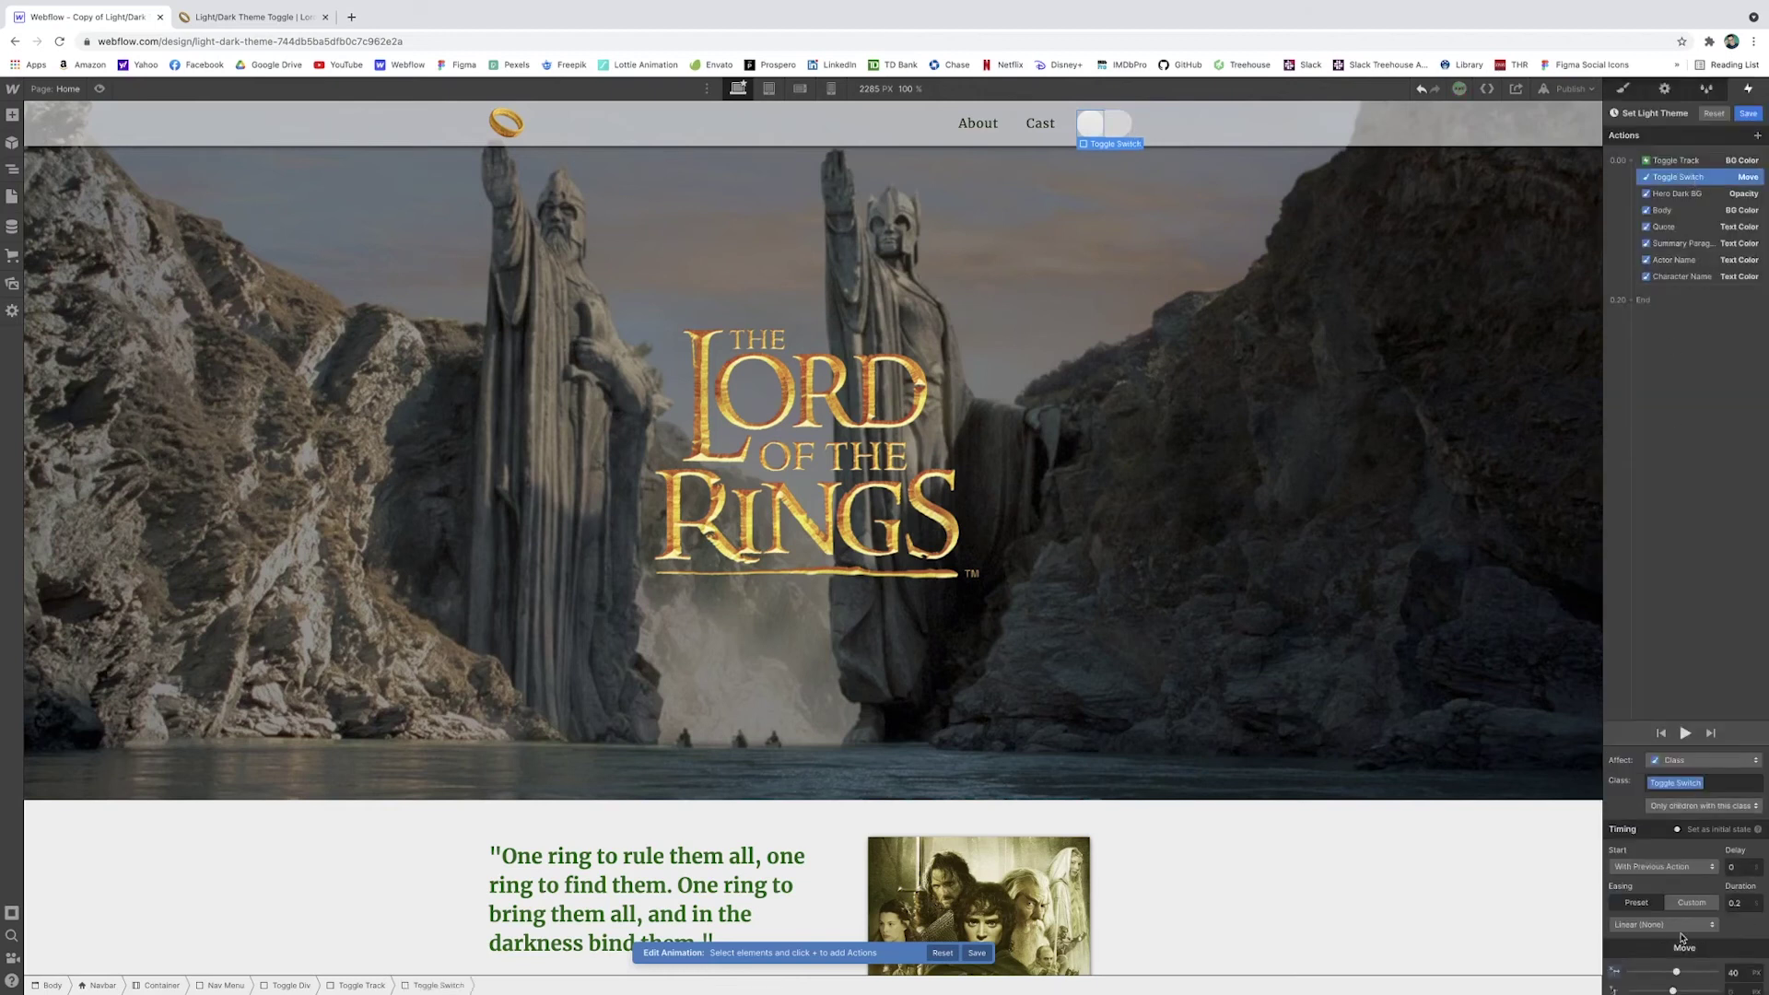
click(1735, 972)
click(1678, 194)
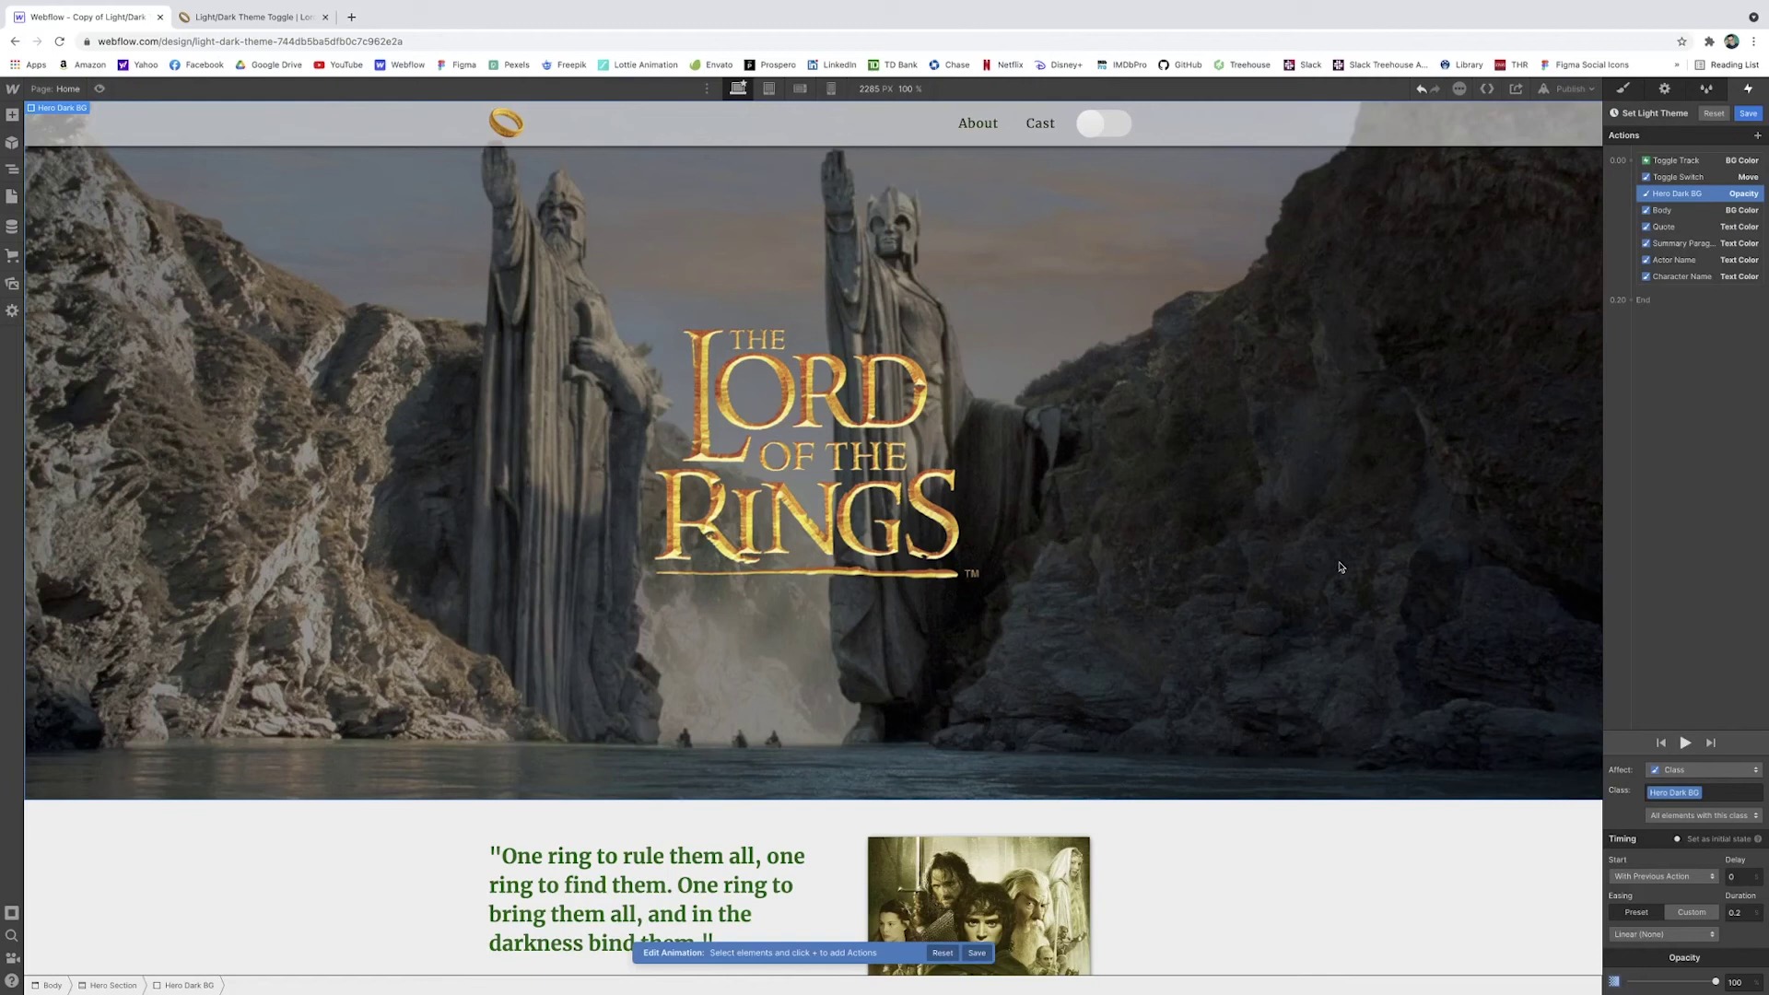
drag(1714, 982, 1615, 982)
Change the Body background colour action to White Smoke
click(1670, 211)
scroll(1656, 984, down, 1)
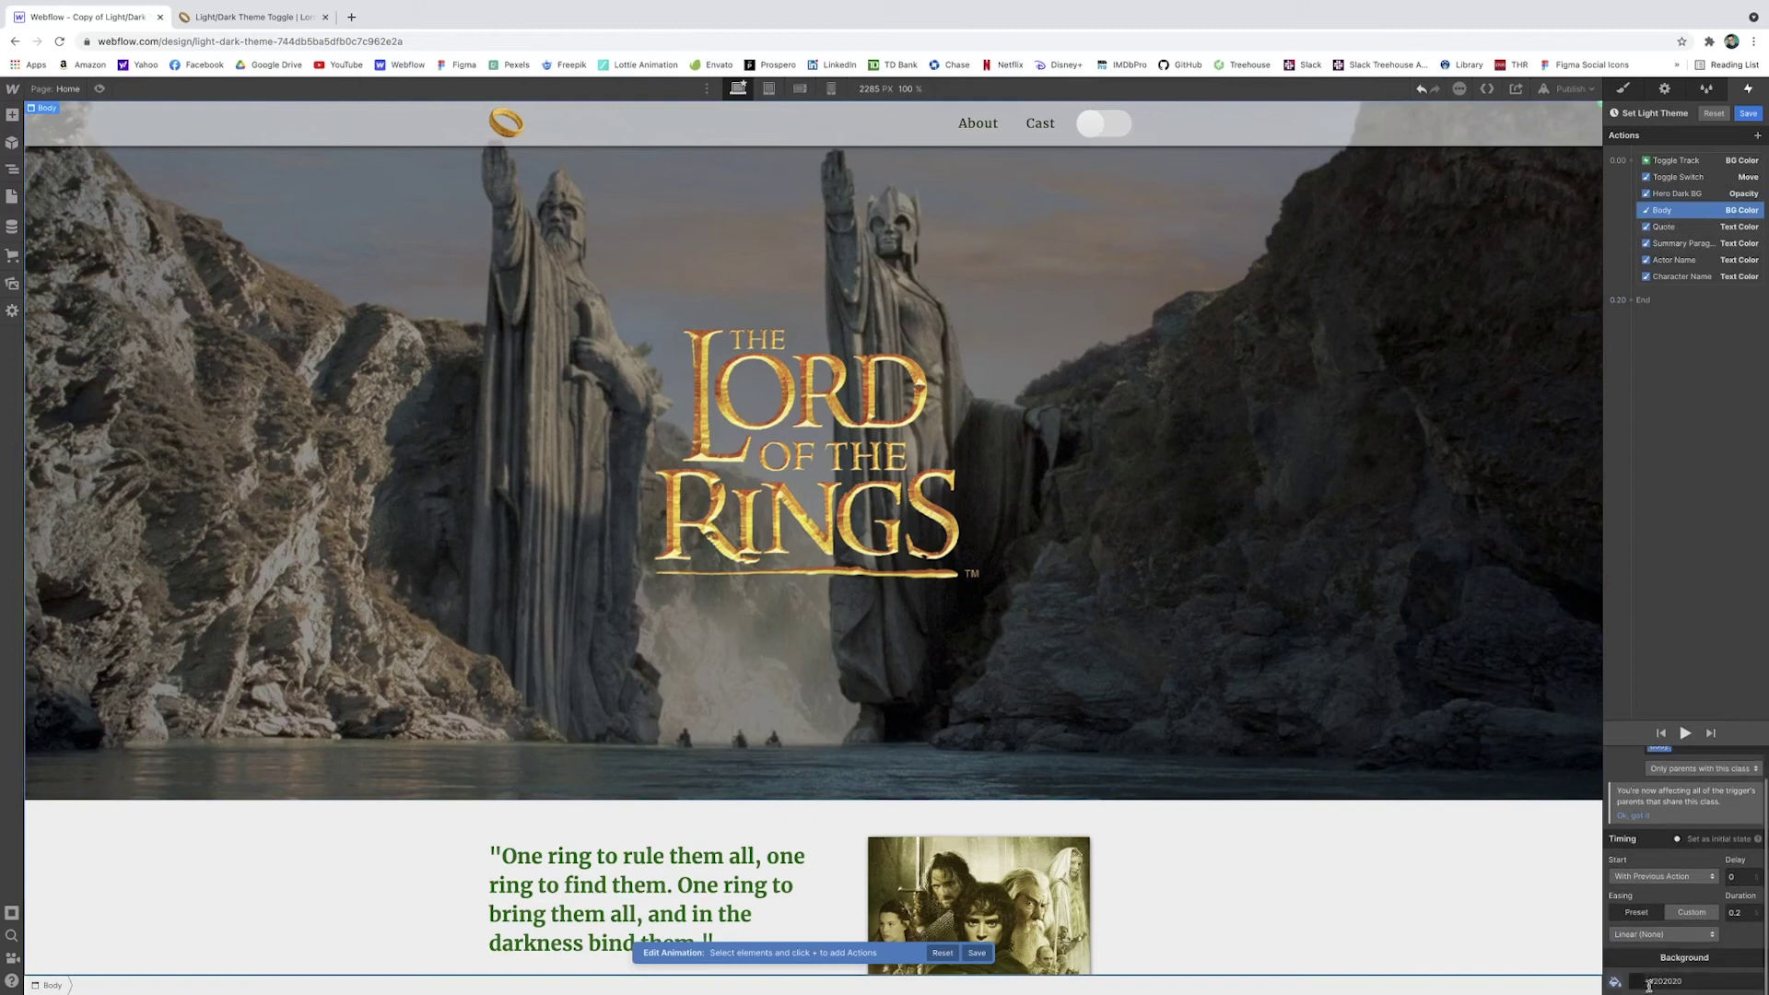
click(1639, 984)
click(1636, 956)
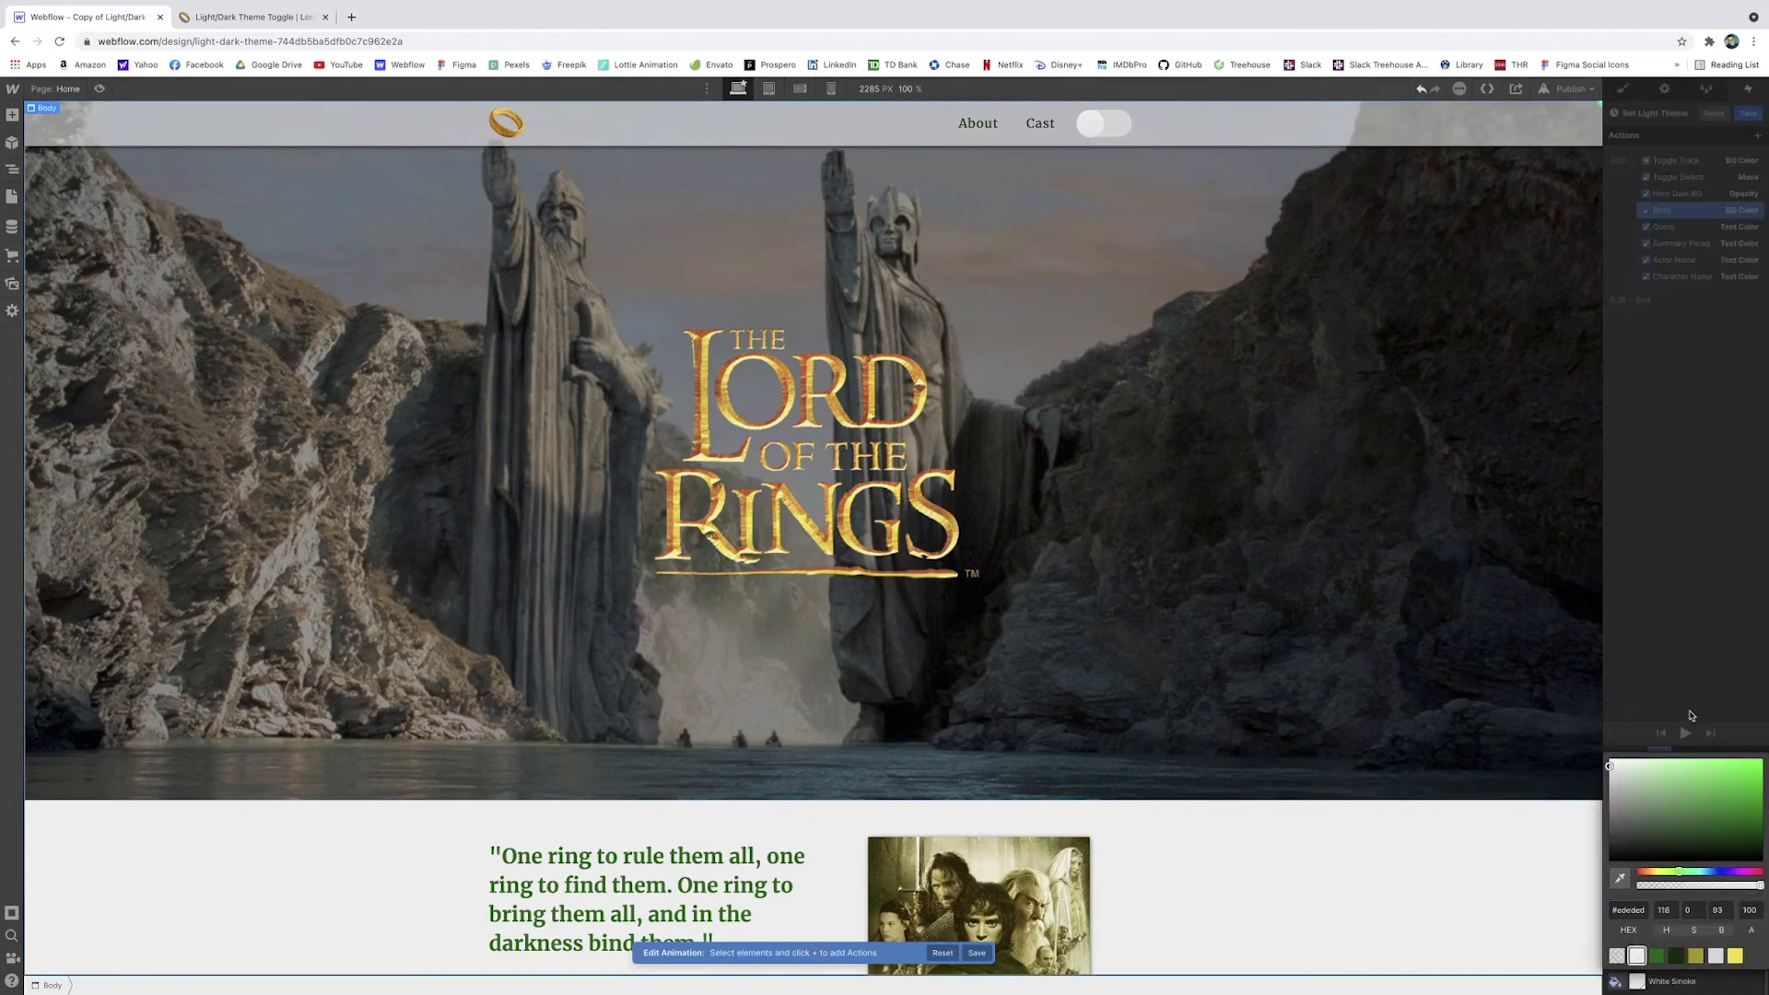
click(1681, 399)
click(1666, 226)
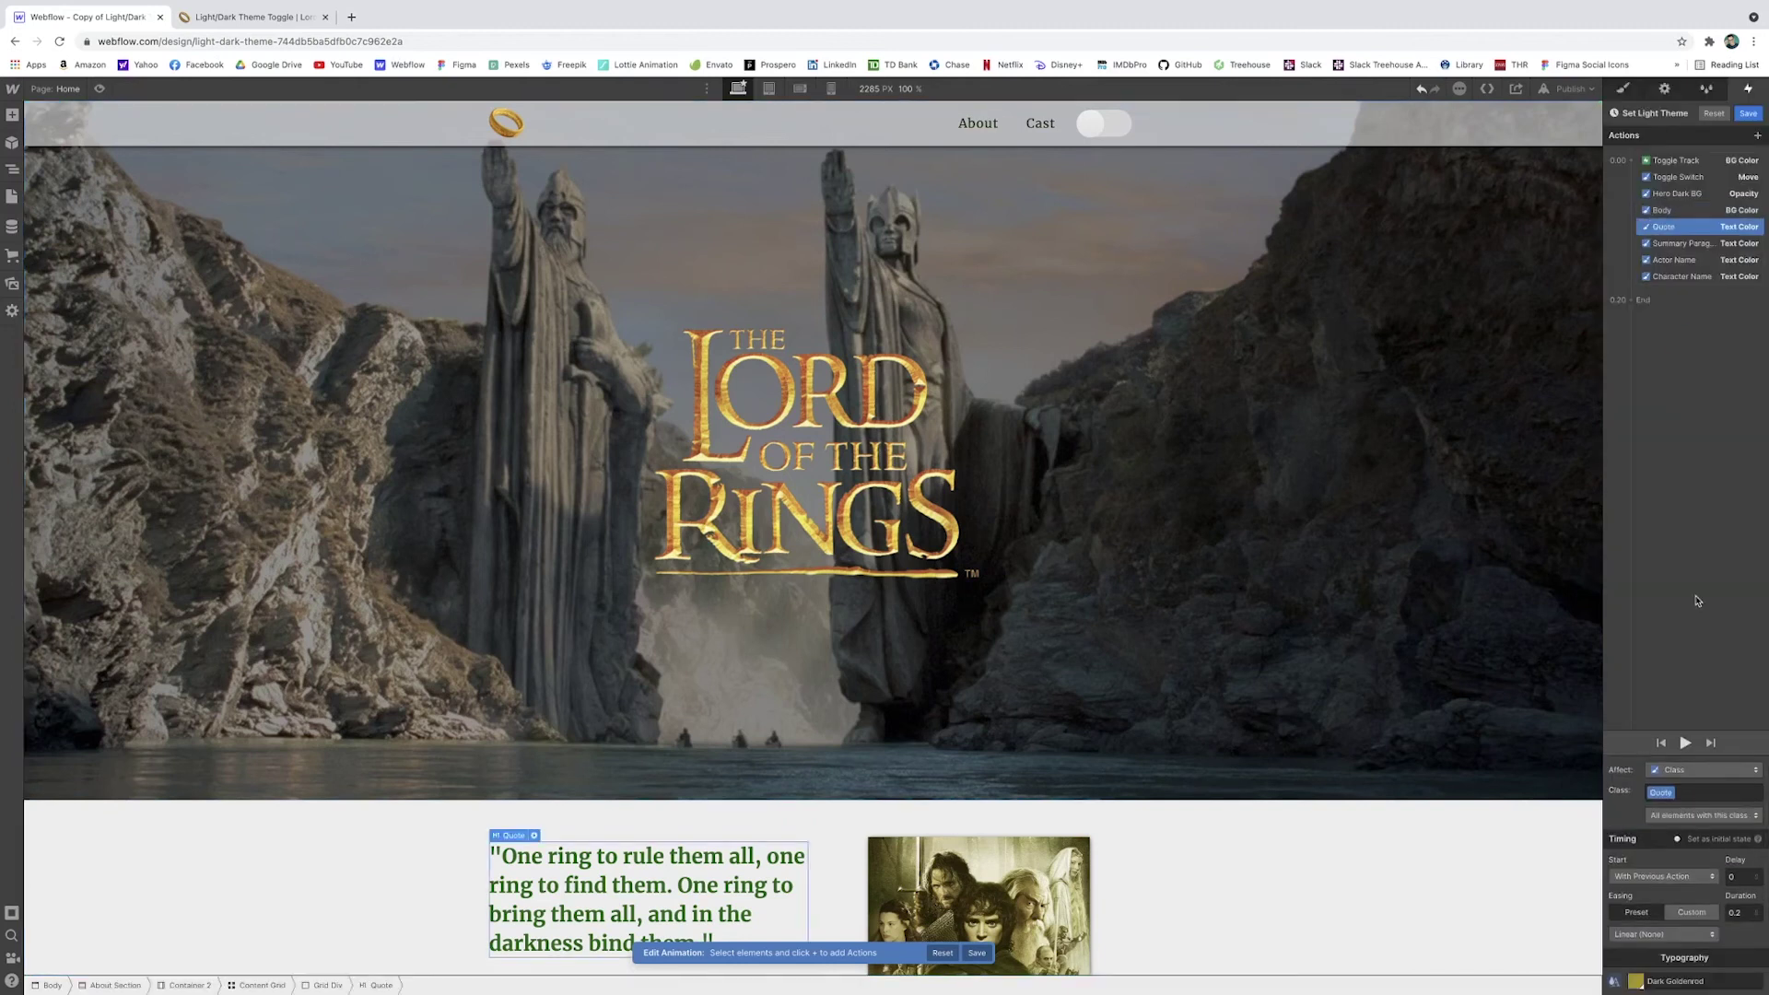
Make the Quote text Dark Slate Grey and the Summary Paragraph text #333333
scroll(1303, 686, down, 1)
scroll(1304, 686, down, 3)
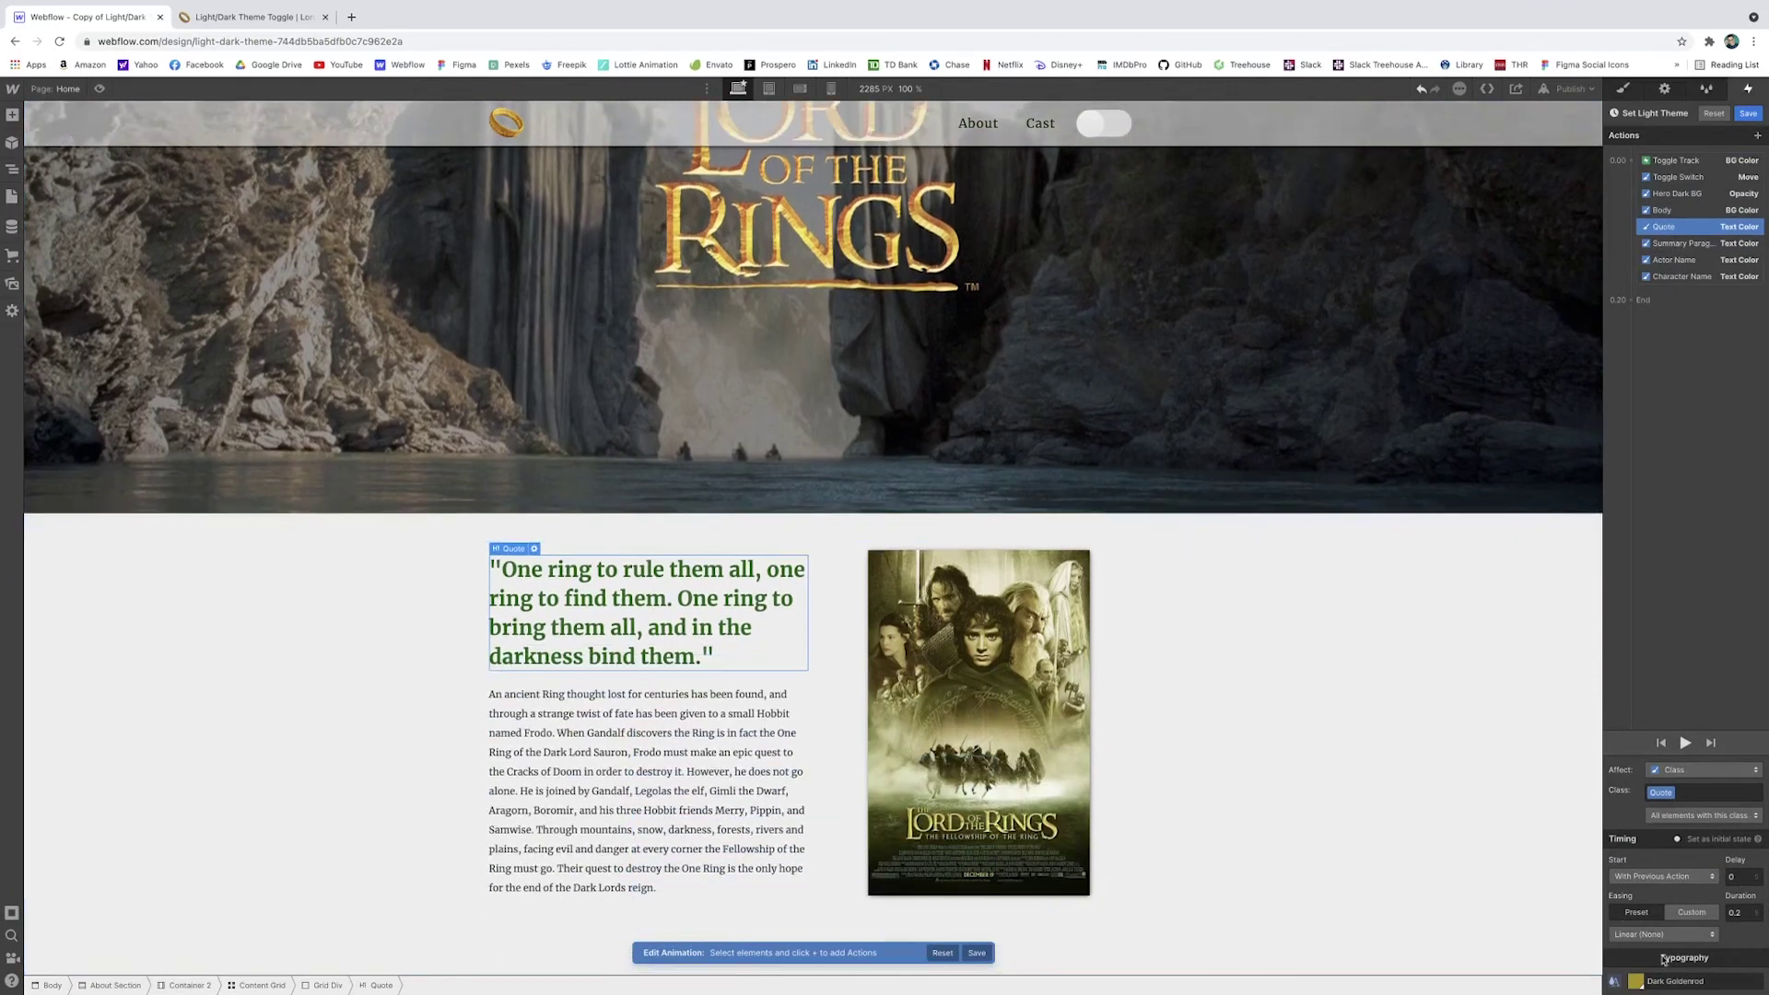
click(1636, 981)
click(1677, 956)
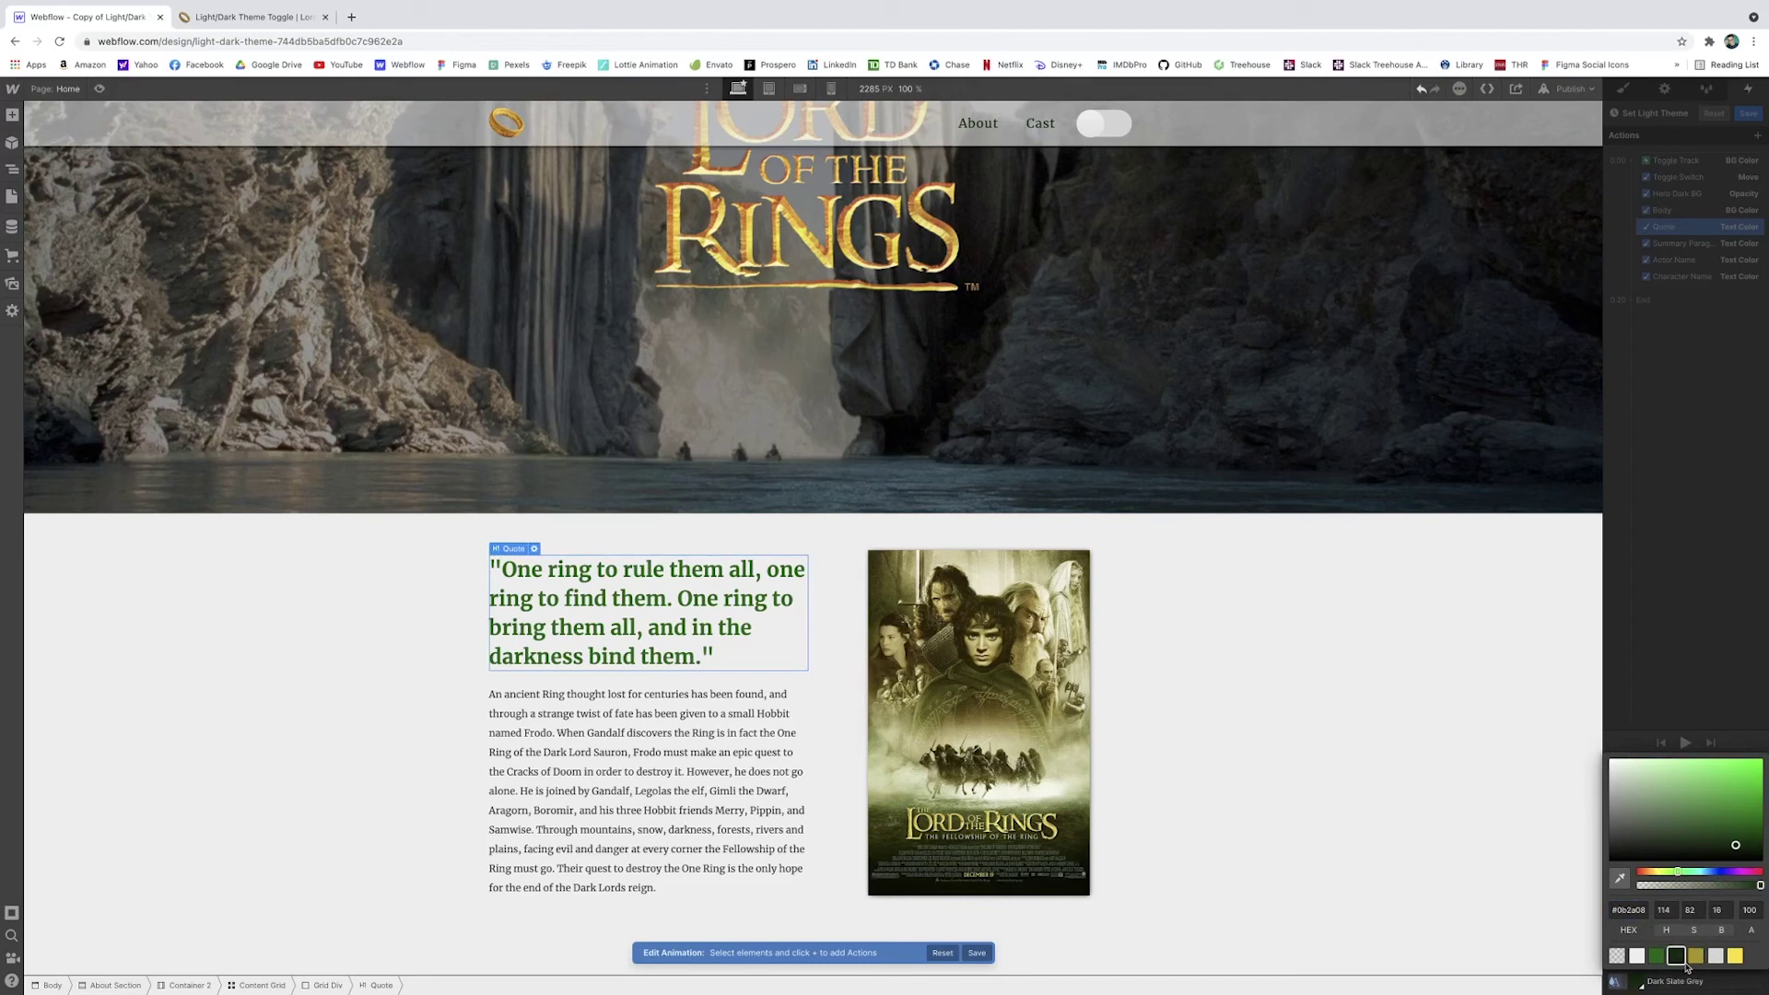
click(1681, 243)
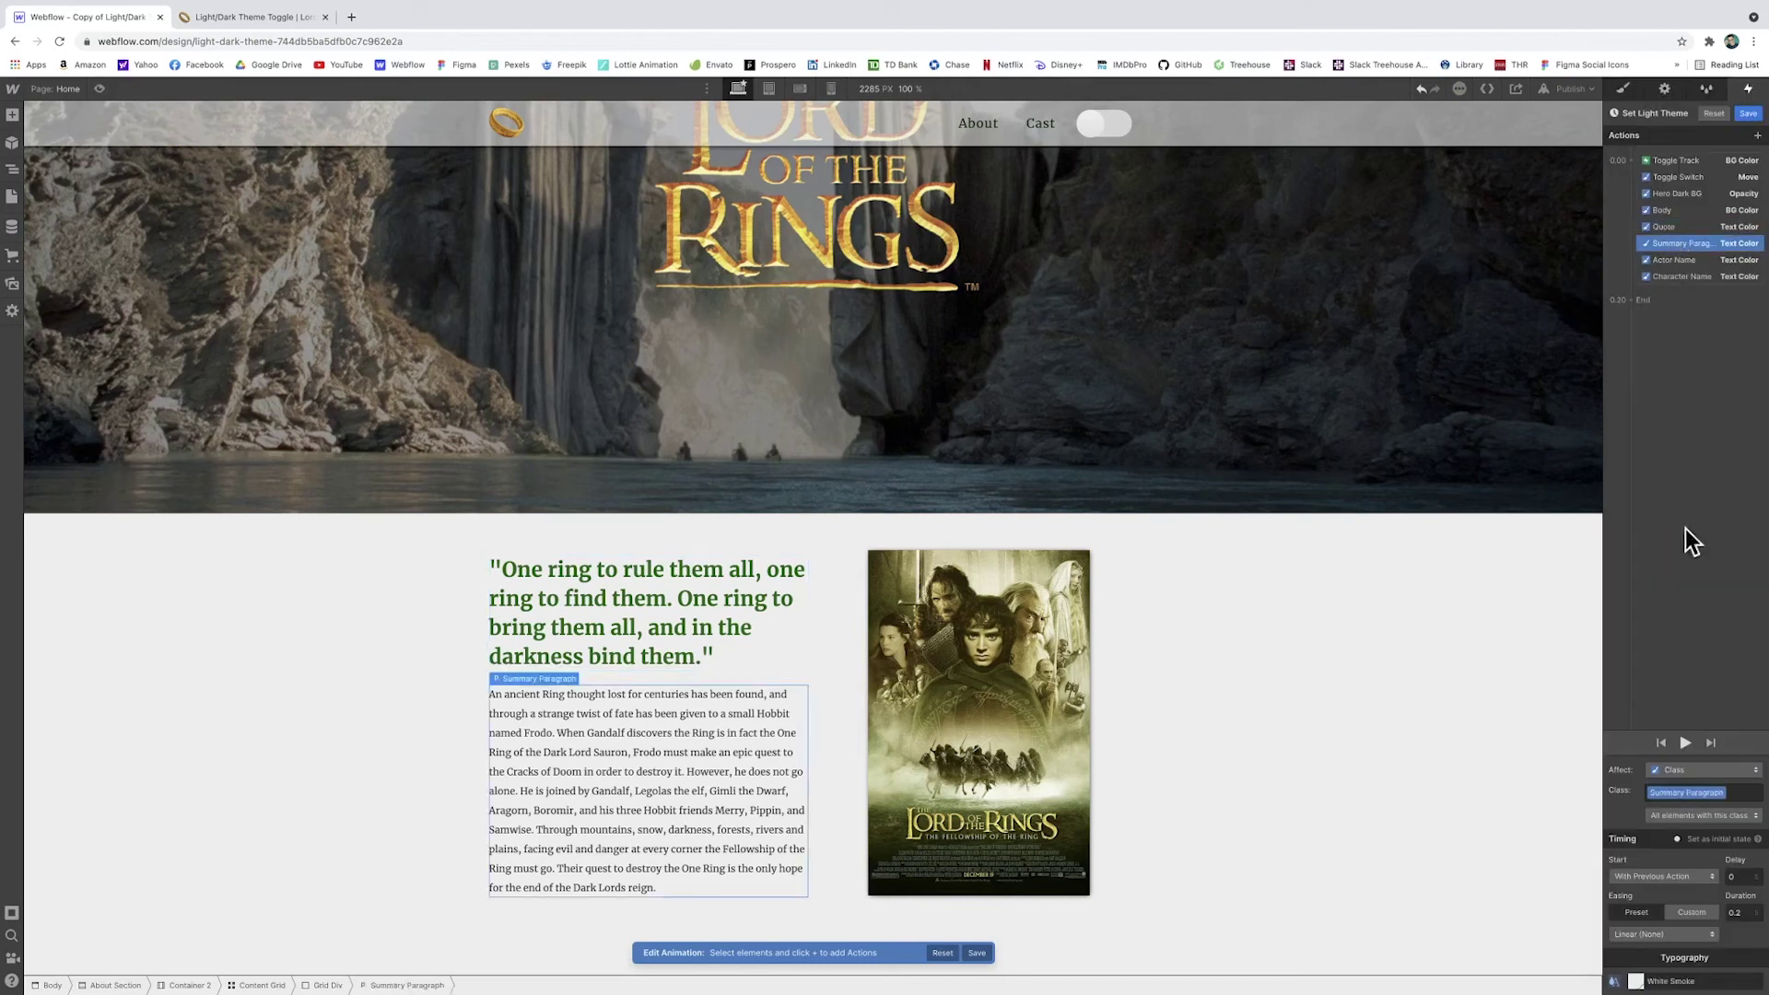
click(1632, 982)
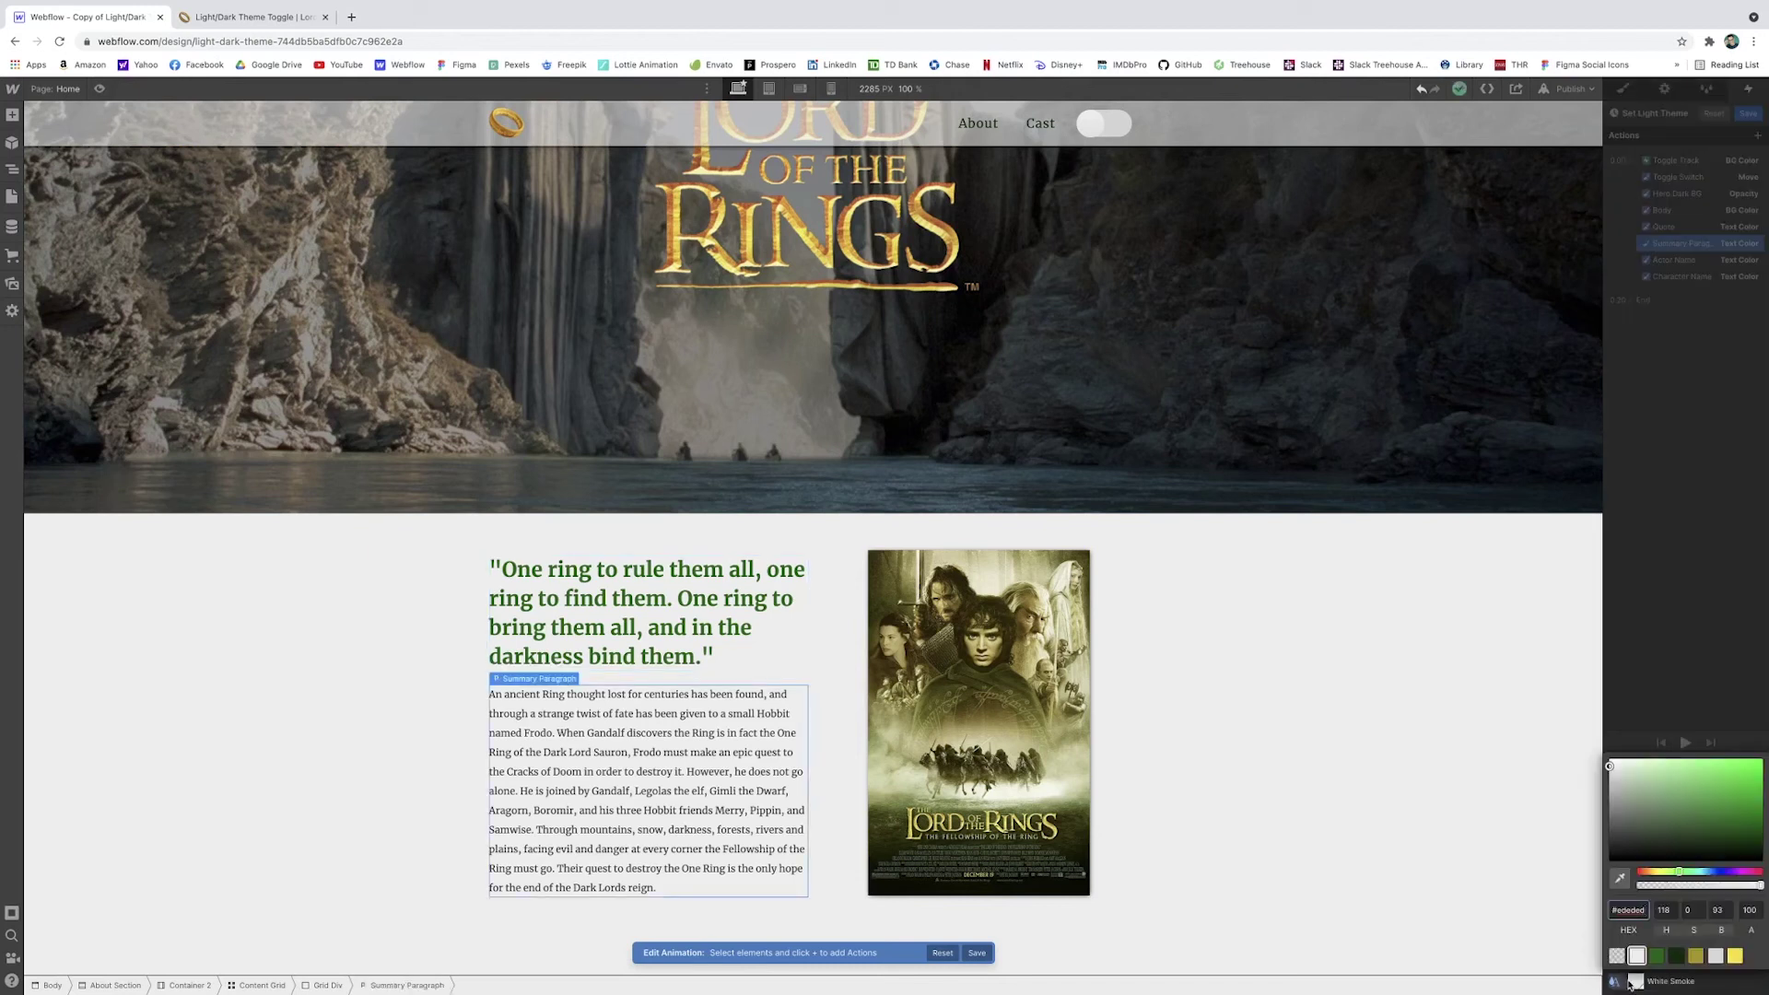
click(1629, 910)
text(333)
key(Return)
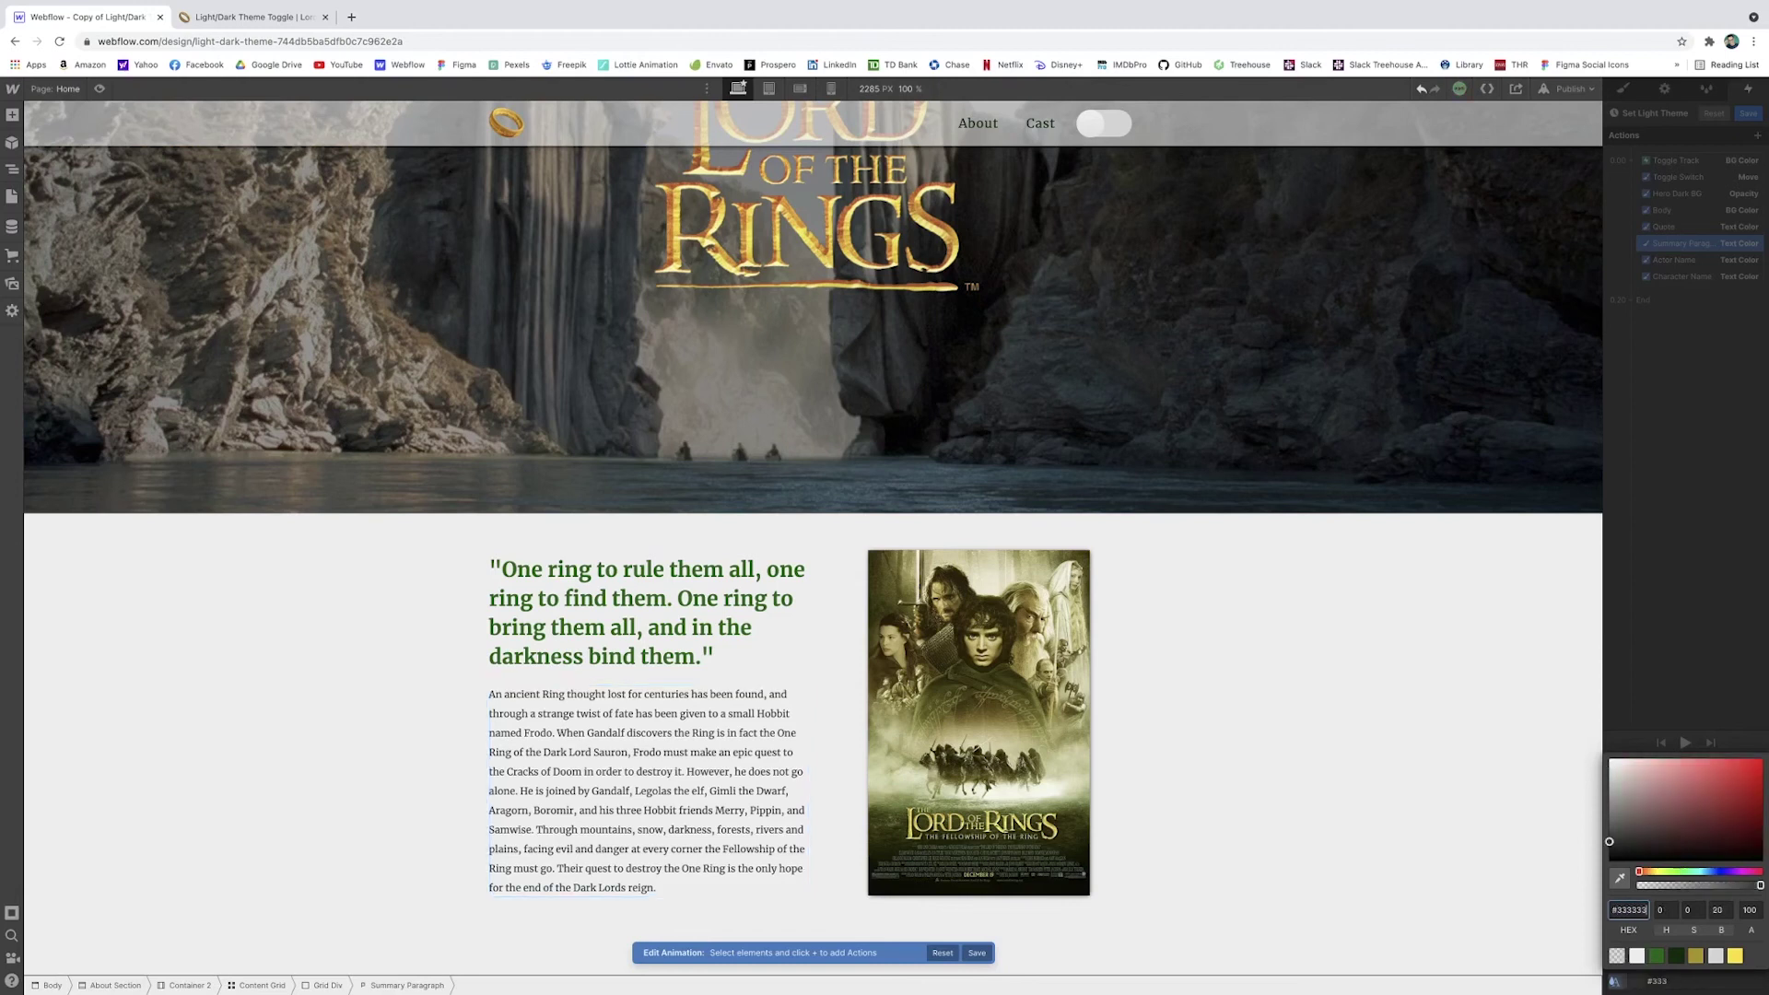
Darken the Actor Name text colour and set Character Name text to #666666
scroll(864, 608, down, 7)
scroll(865, 608, down, 2)
click(564, 505)
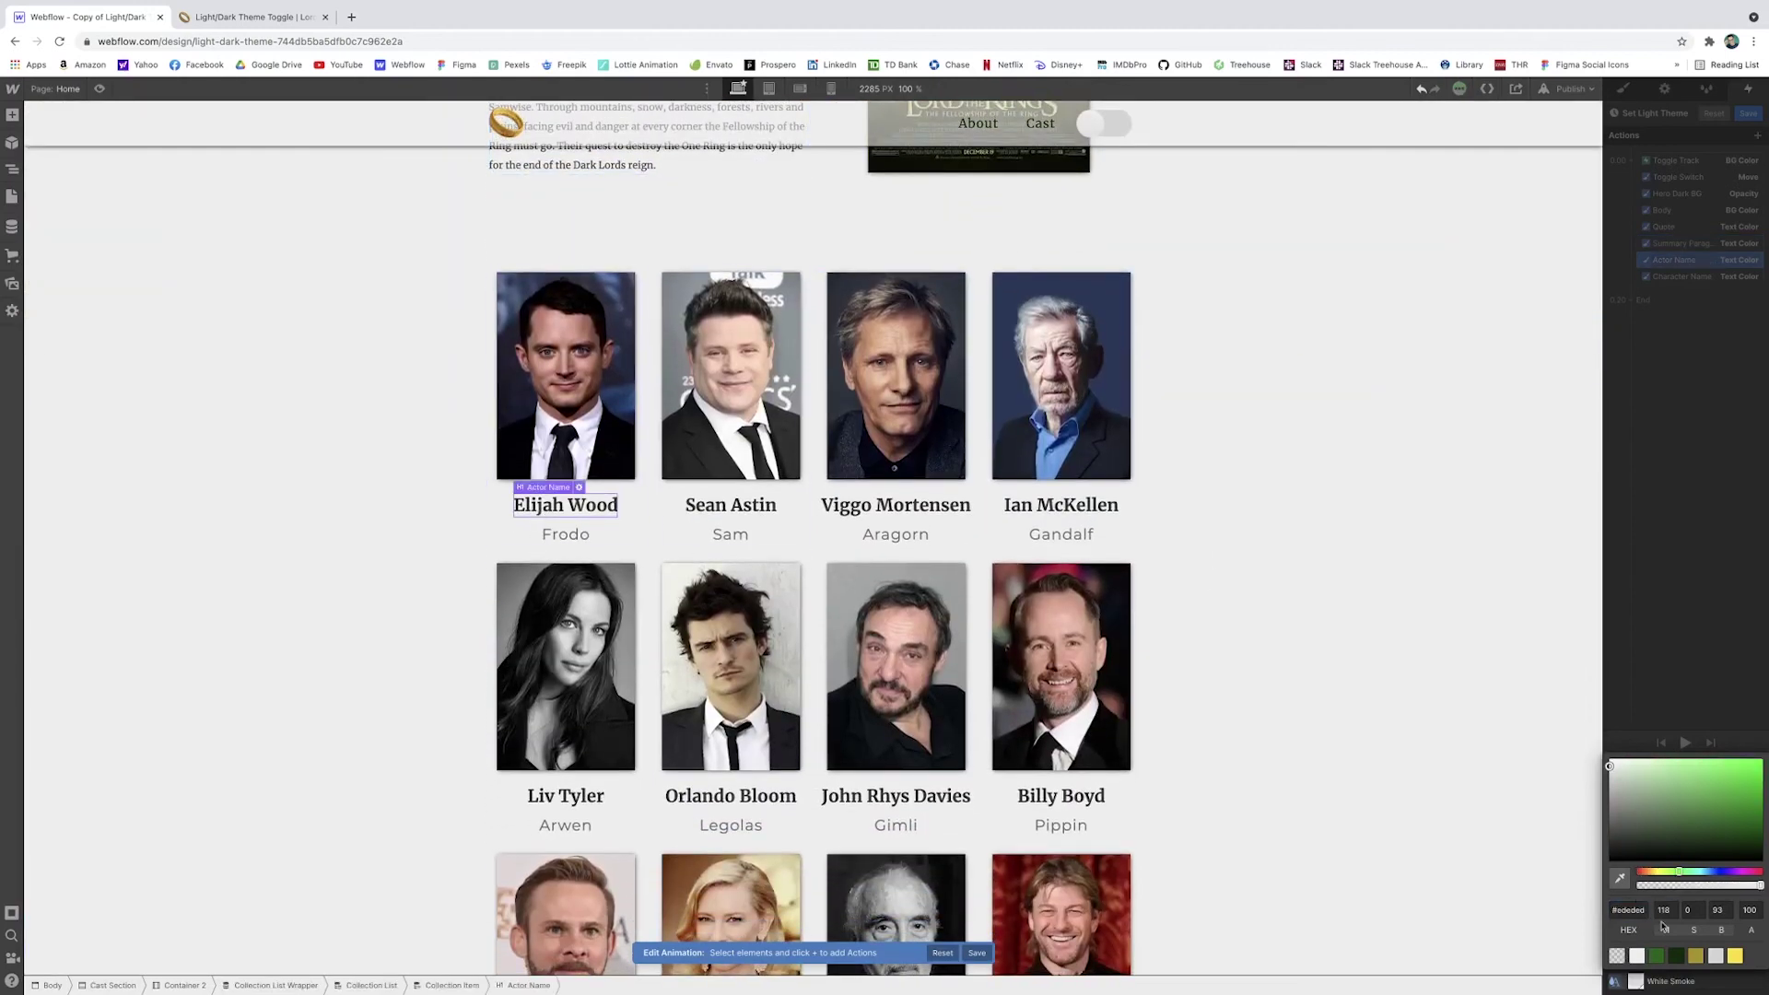
click(1631, 909)
text(2)
key(Return)
click(565, 534)
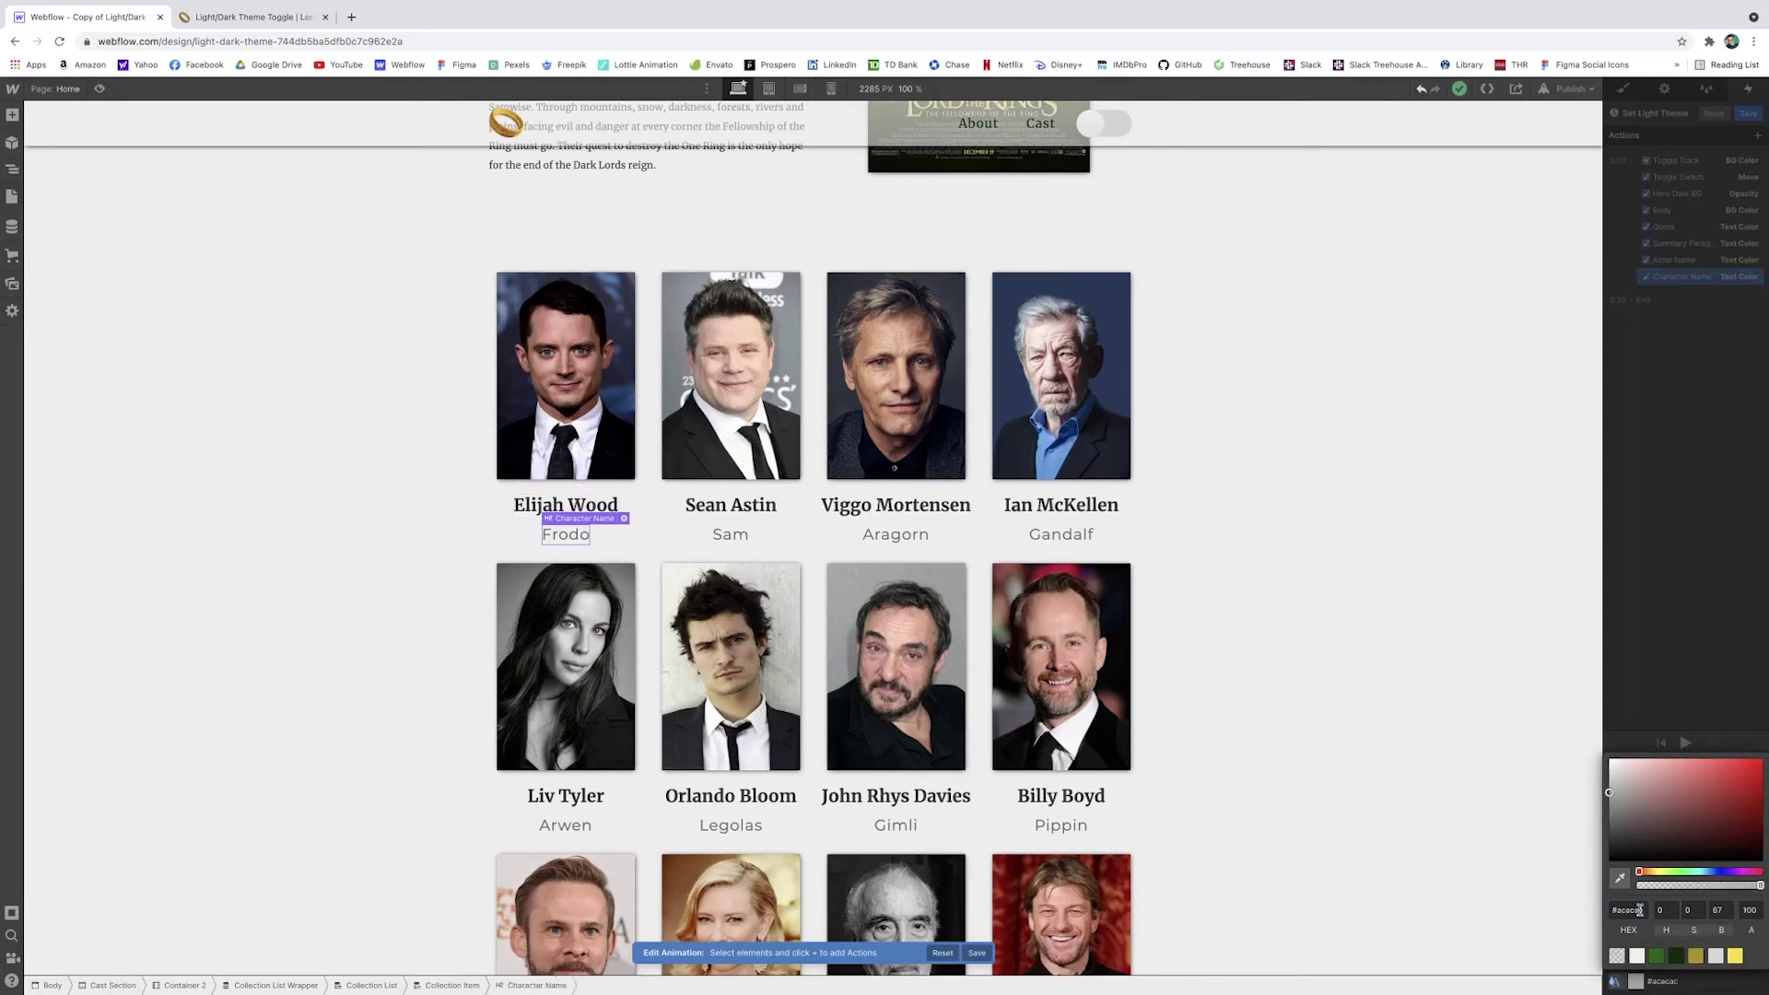
click(1629, 909)
text(666)
key(Return)
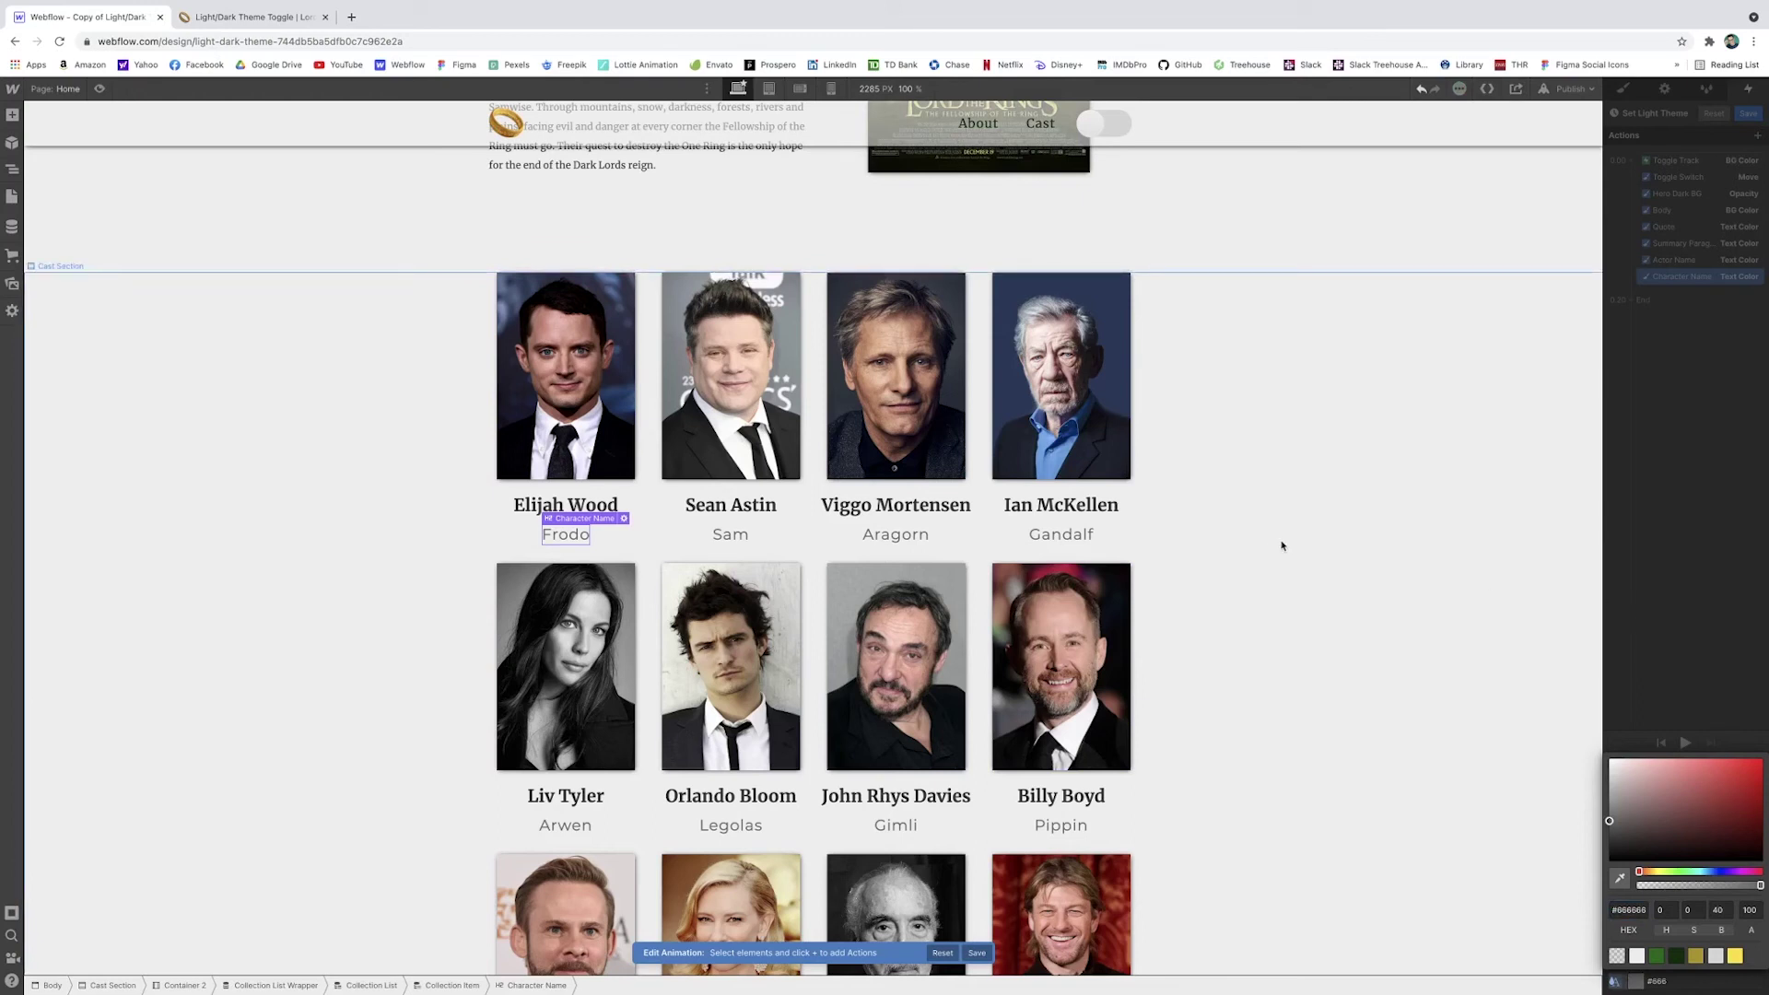
Finish the Set Light Theme animation, assign it to the second click, and preview the page
click(1253, 498)
click(1748, 114)
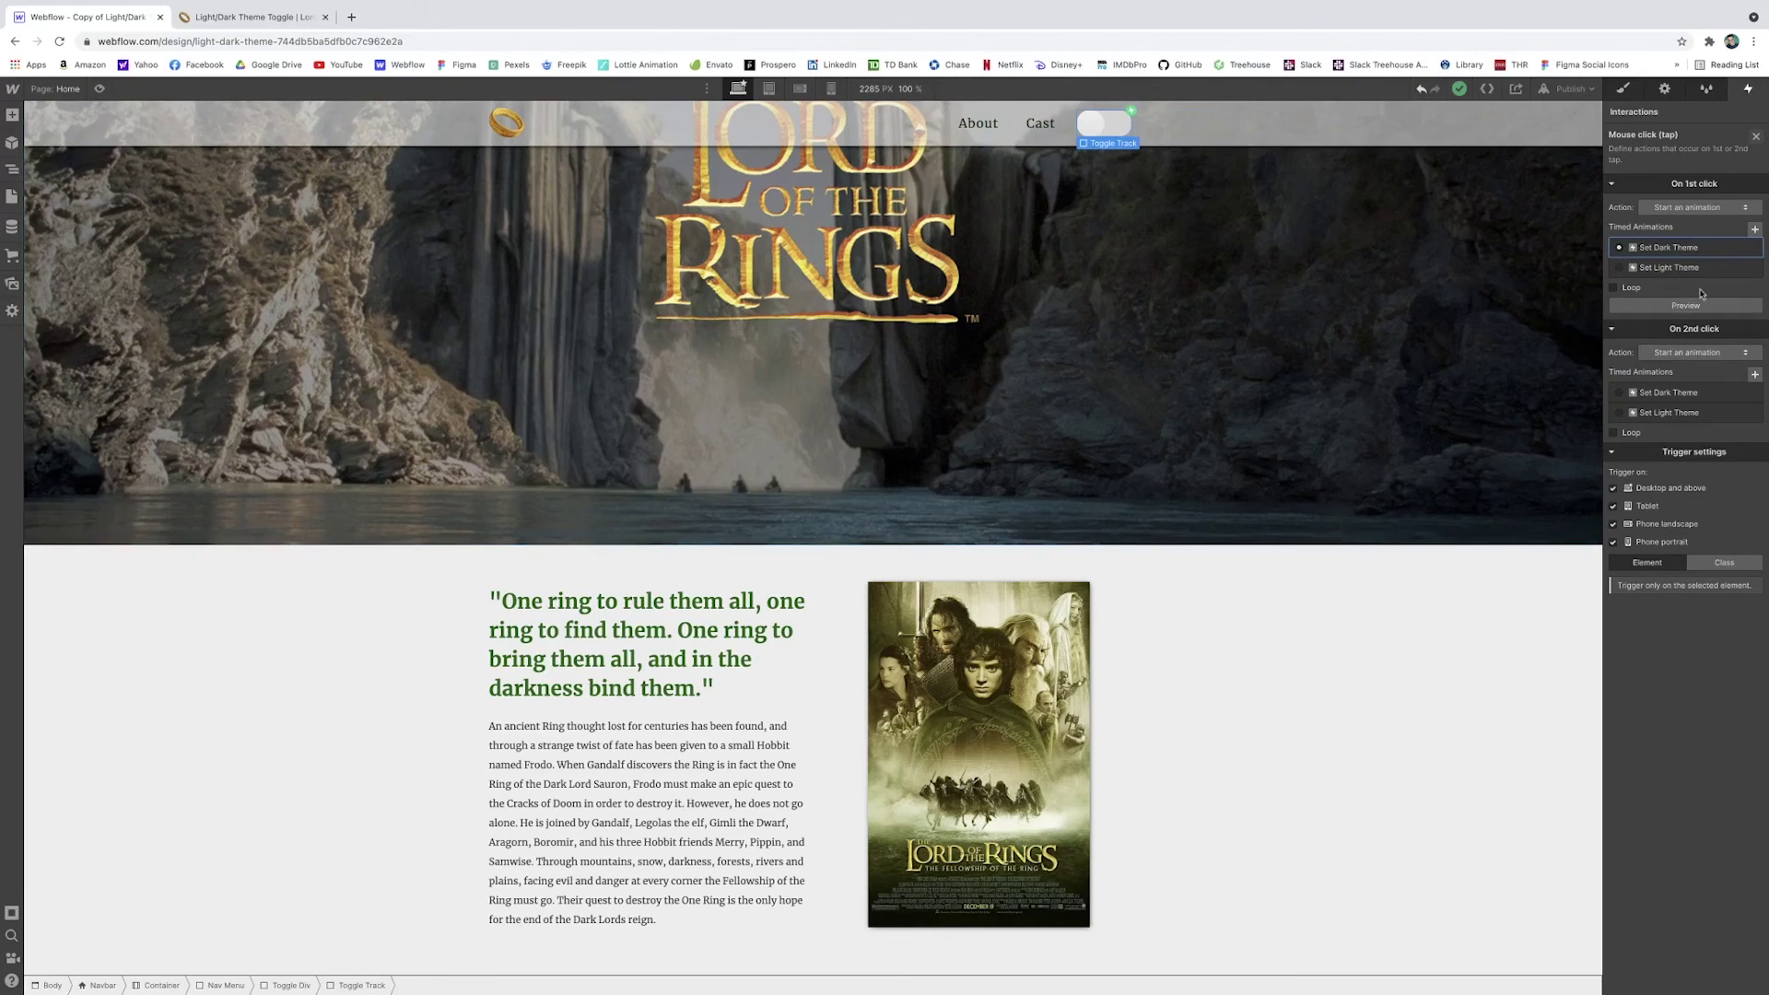
click(1620, 413)
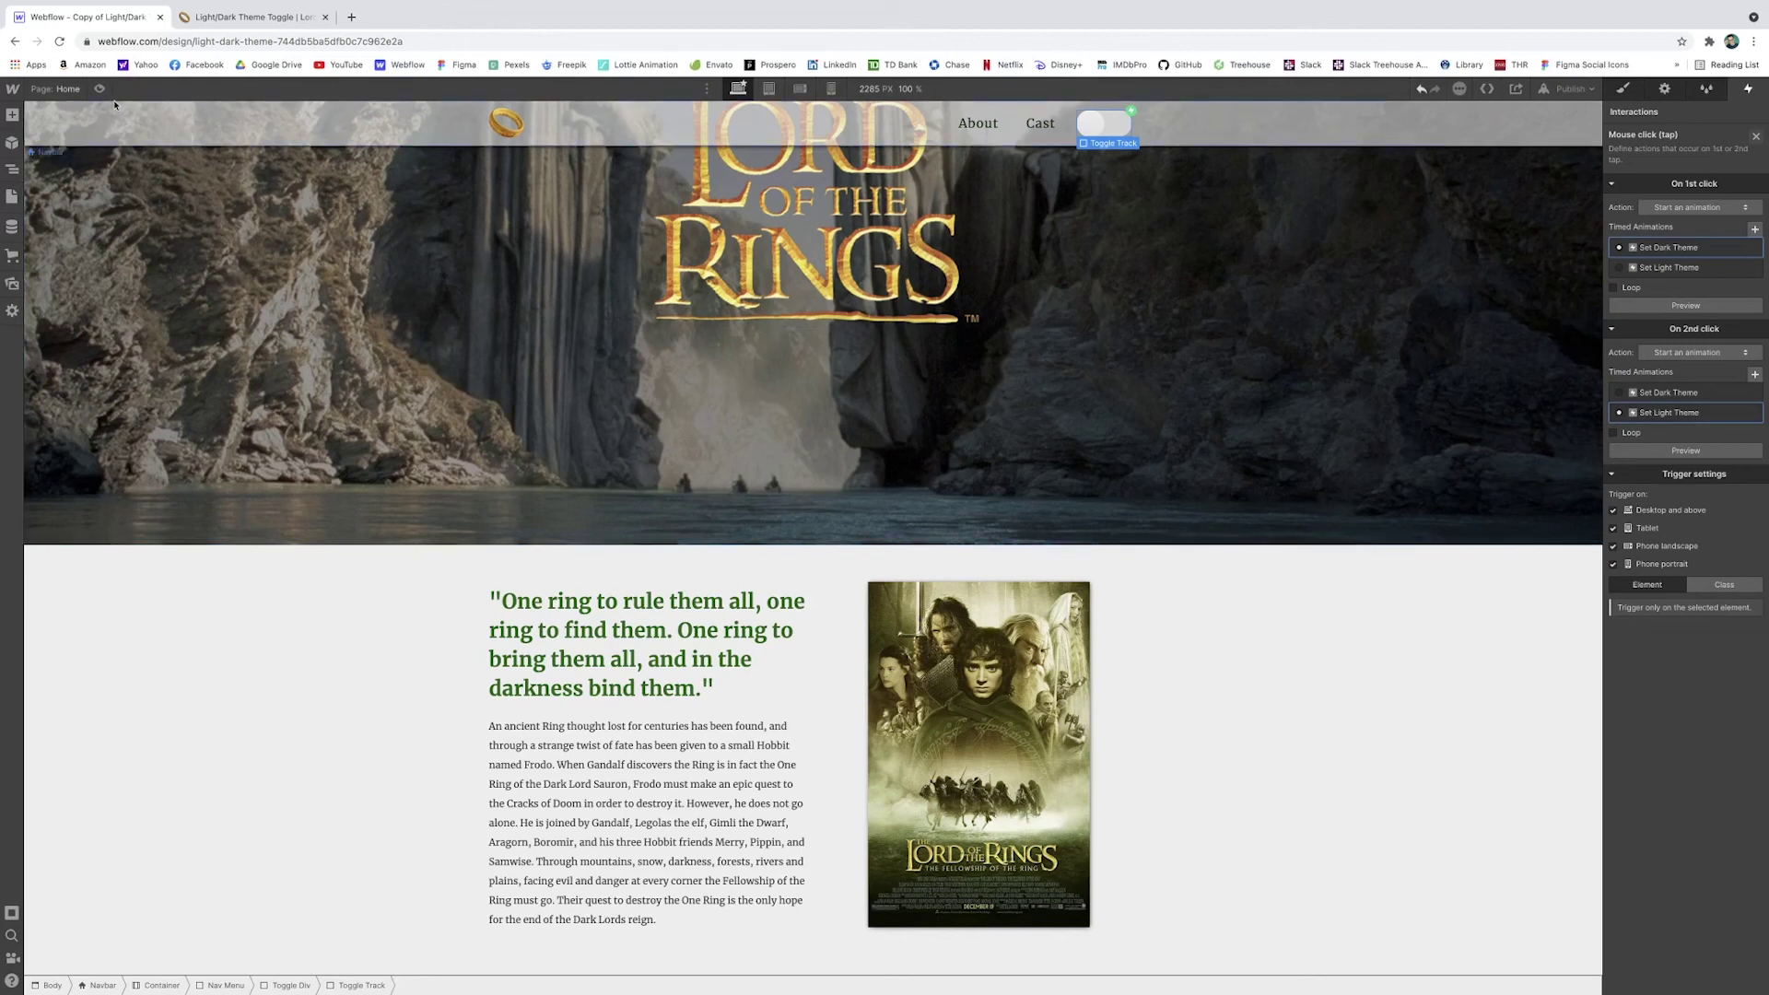
click(100, 89)
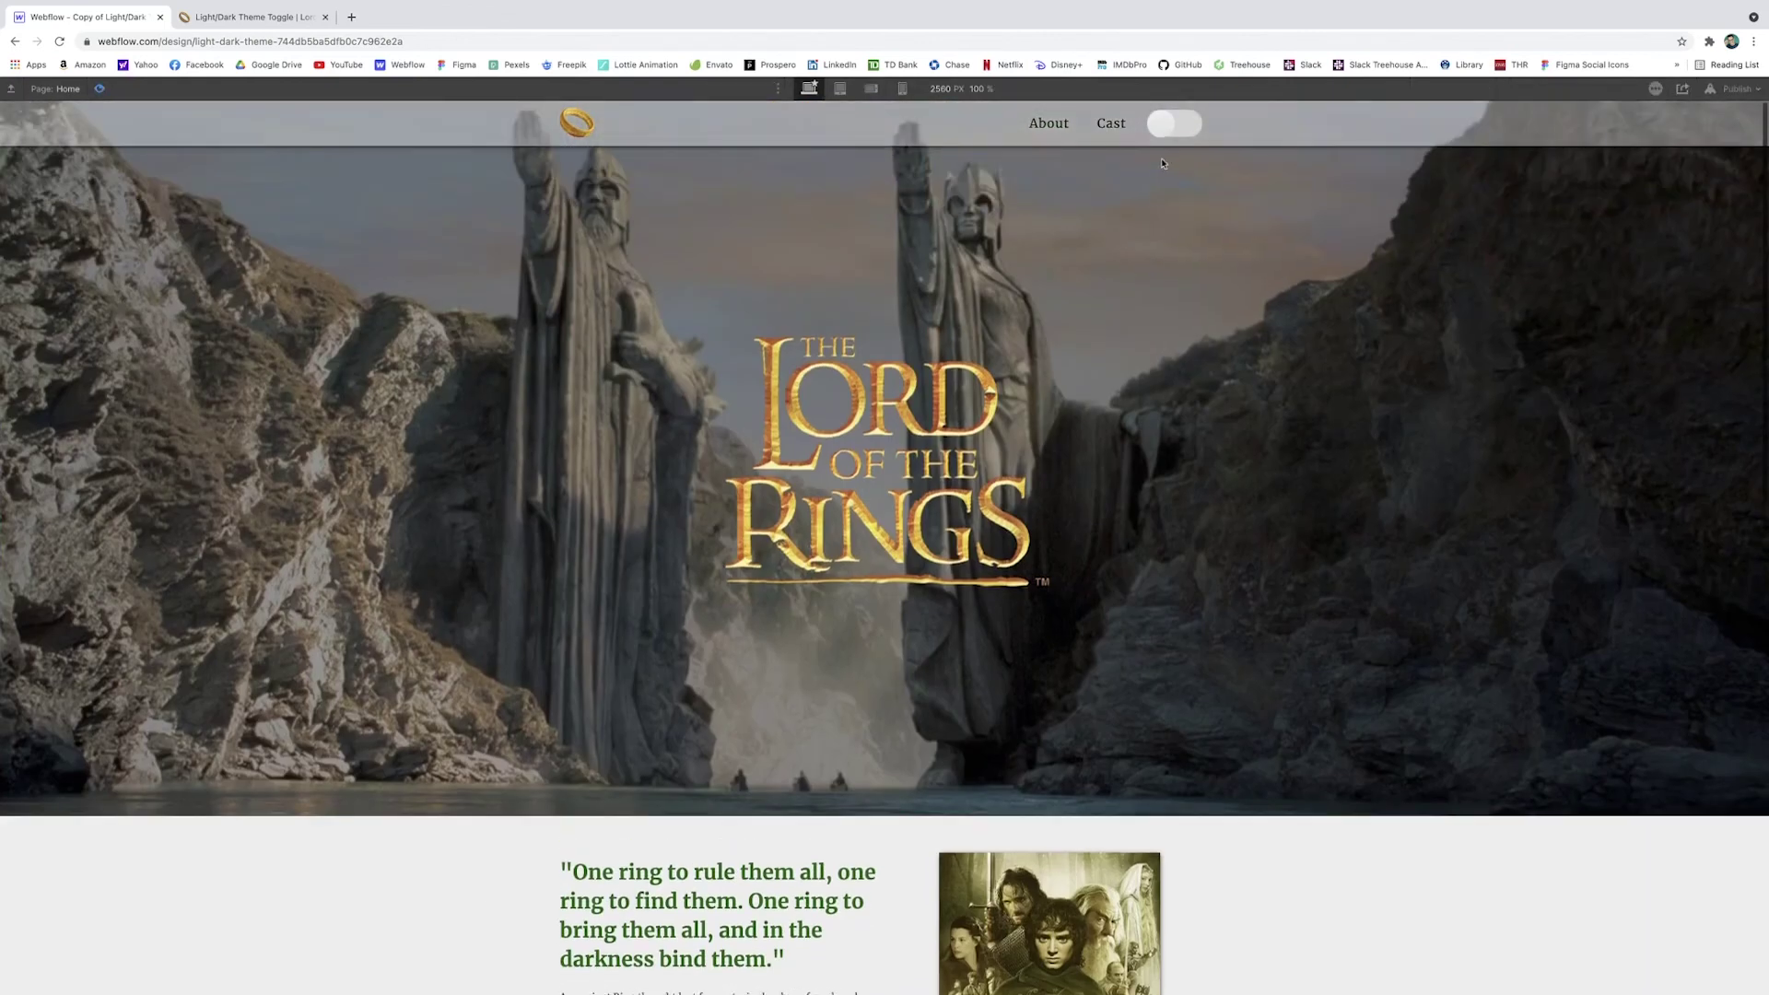
Toggle the preview between the dark Mordor and light river themes, scrolling to check both, ending dark
click(1167, 134)
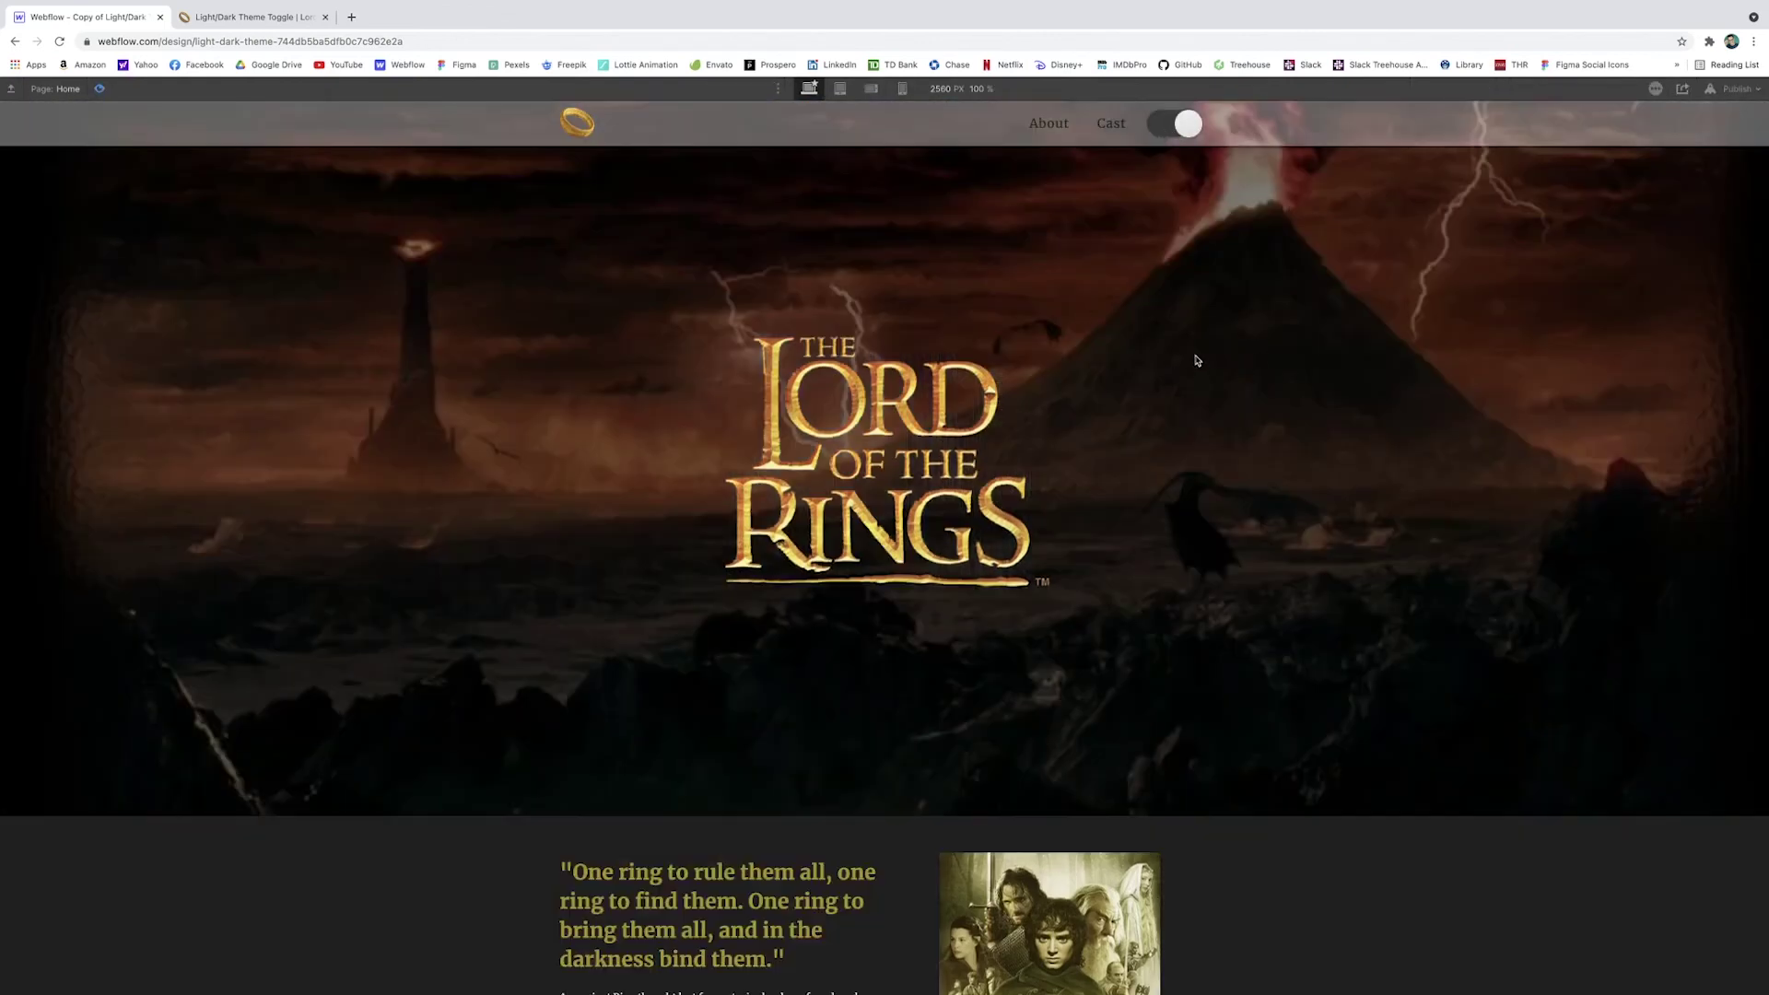
scroll(1250, 341, down, 2)
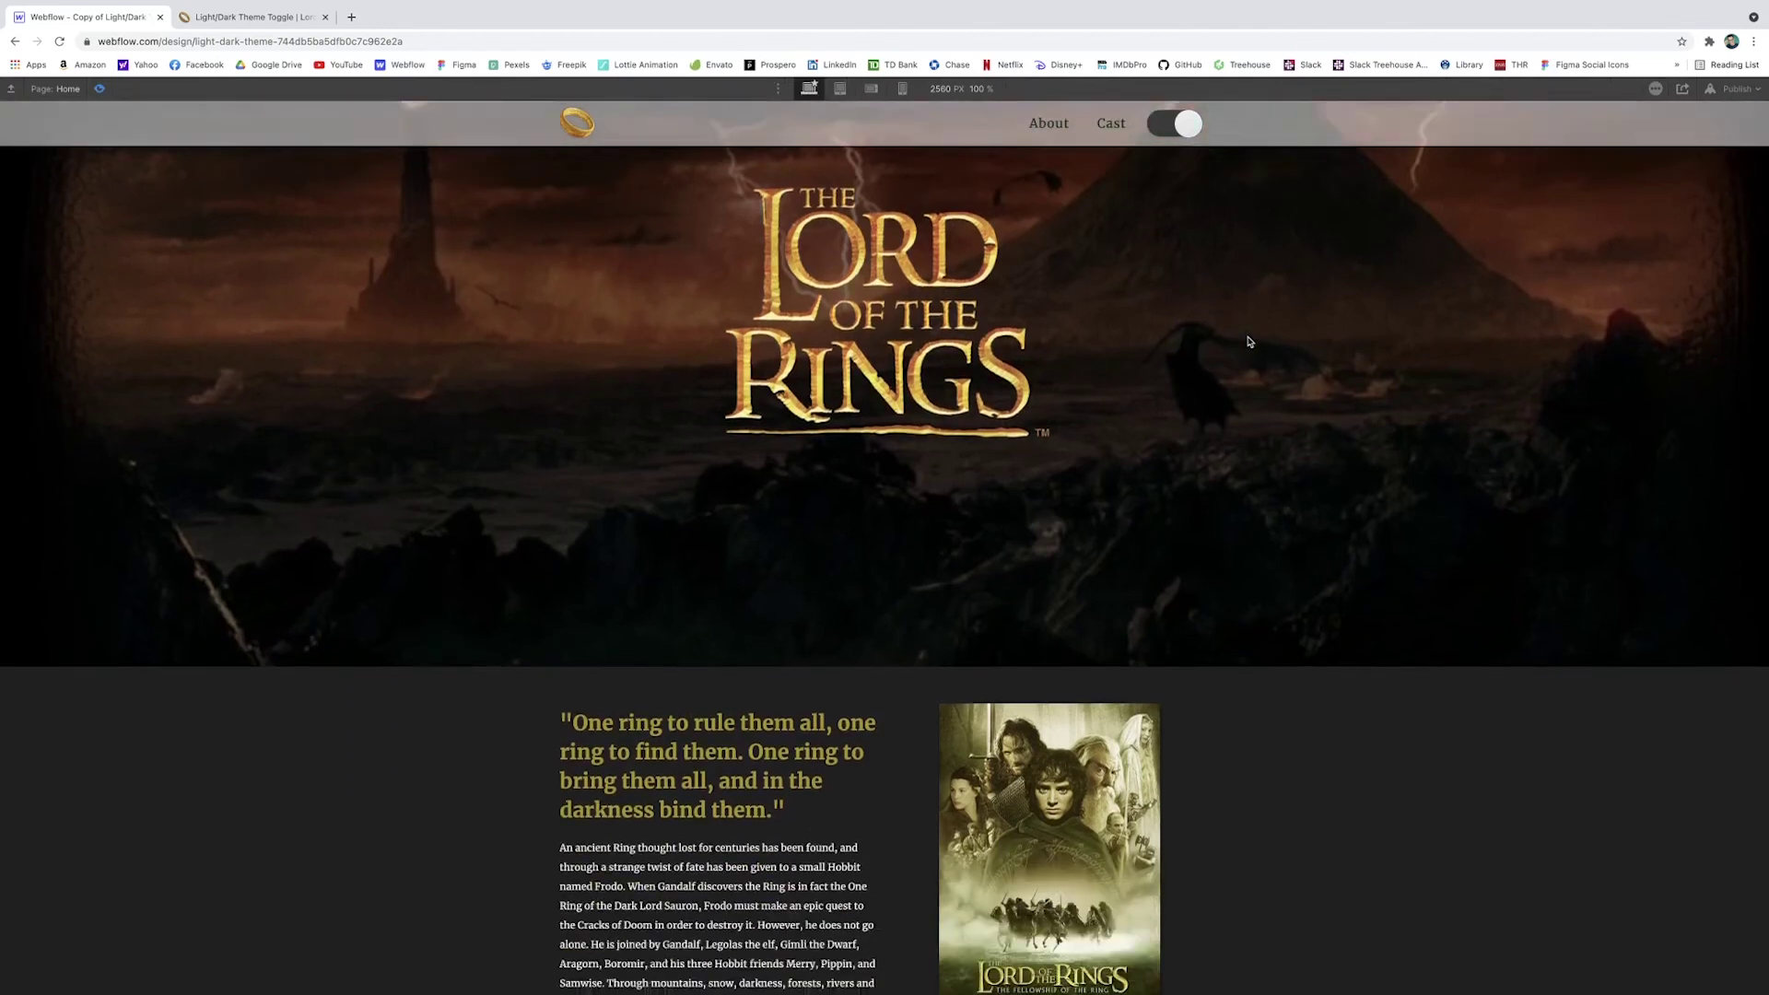
scroll(1249, 342, down, 10)
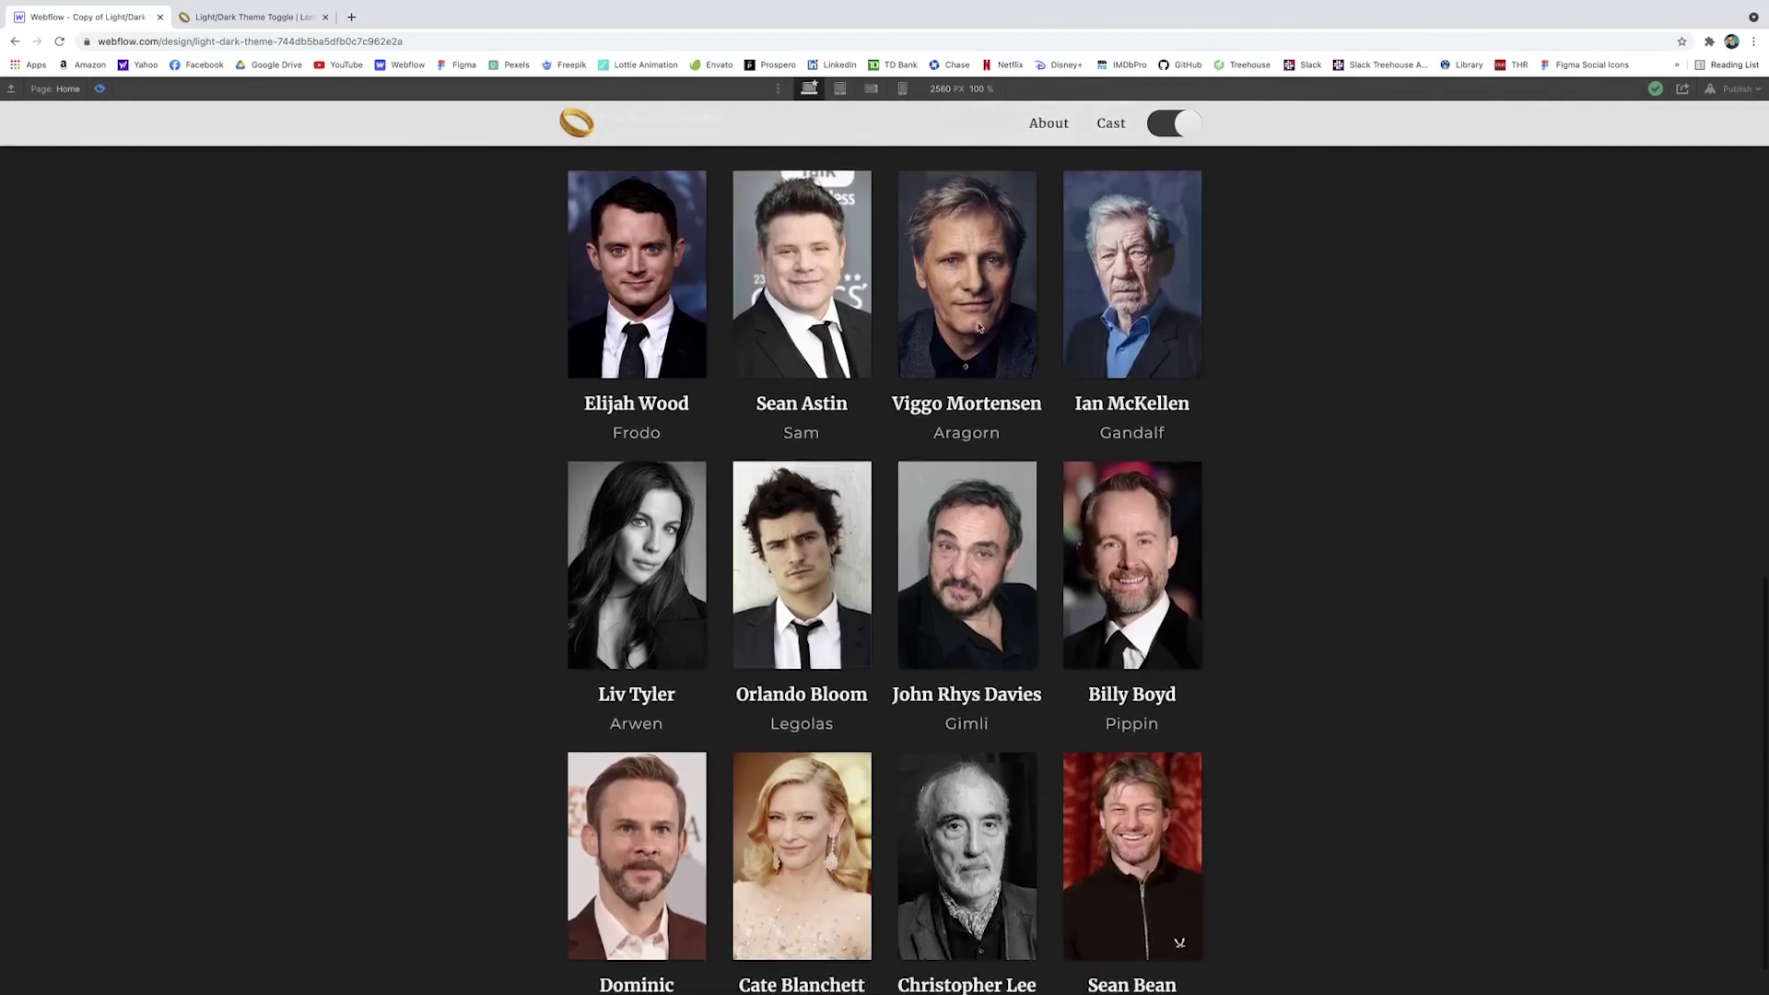
click(1192, 137)
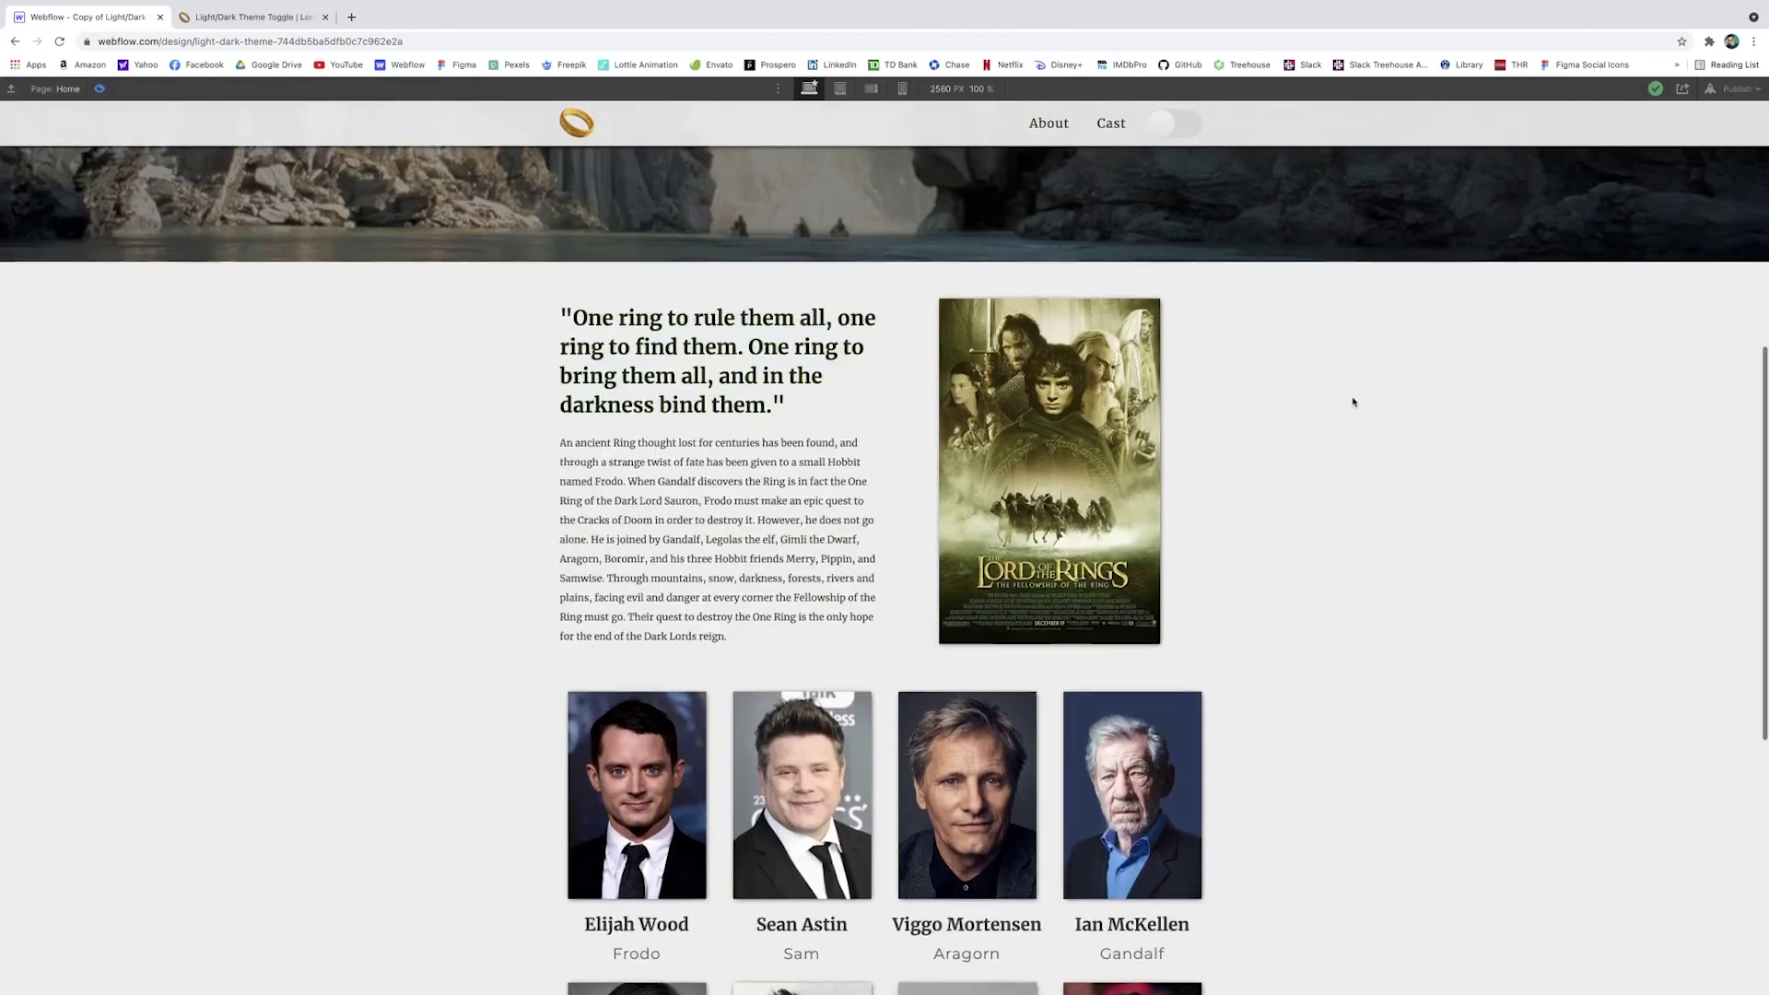
scroll(1348, 396, up, 6)
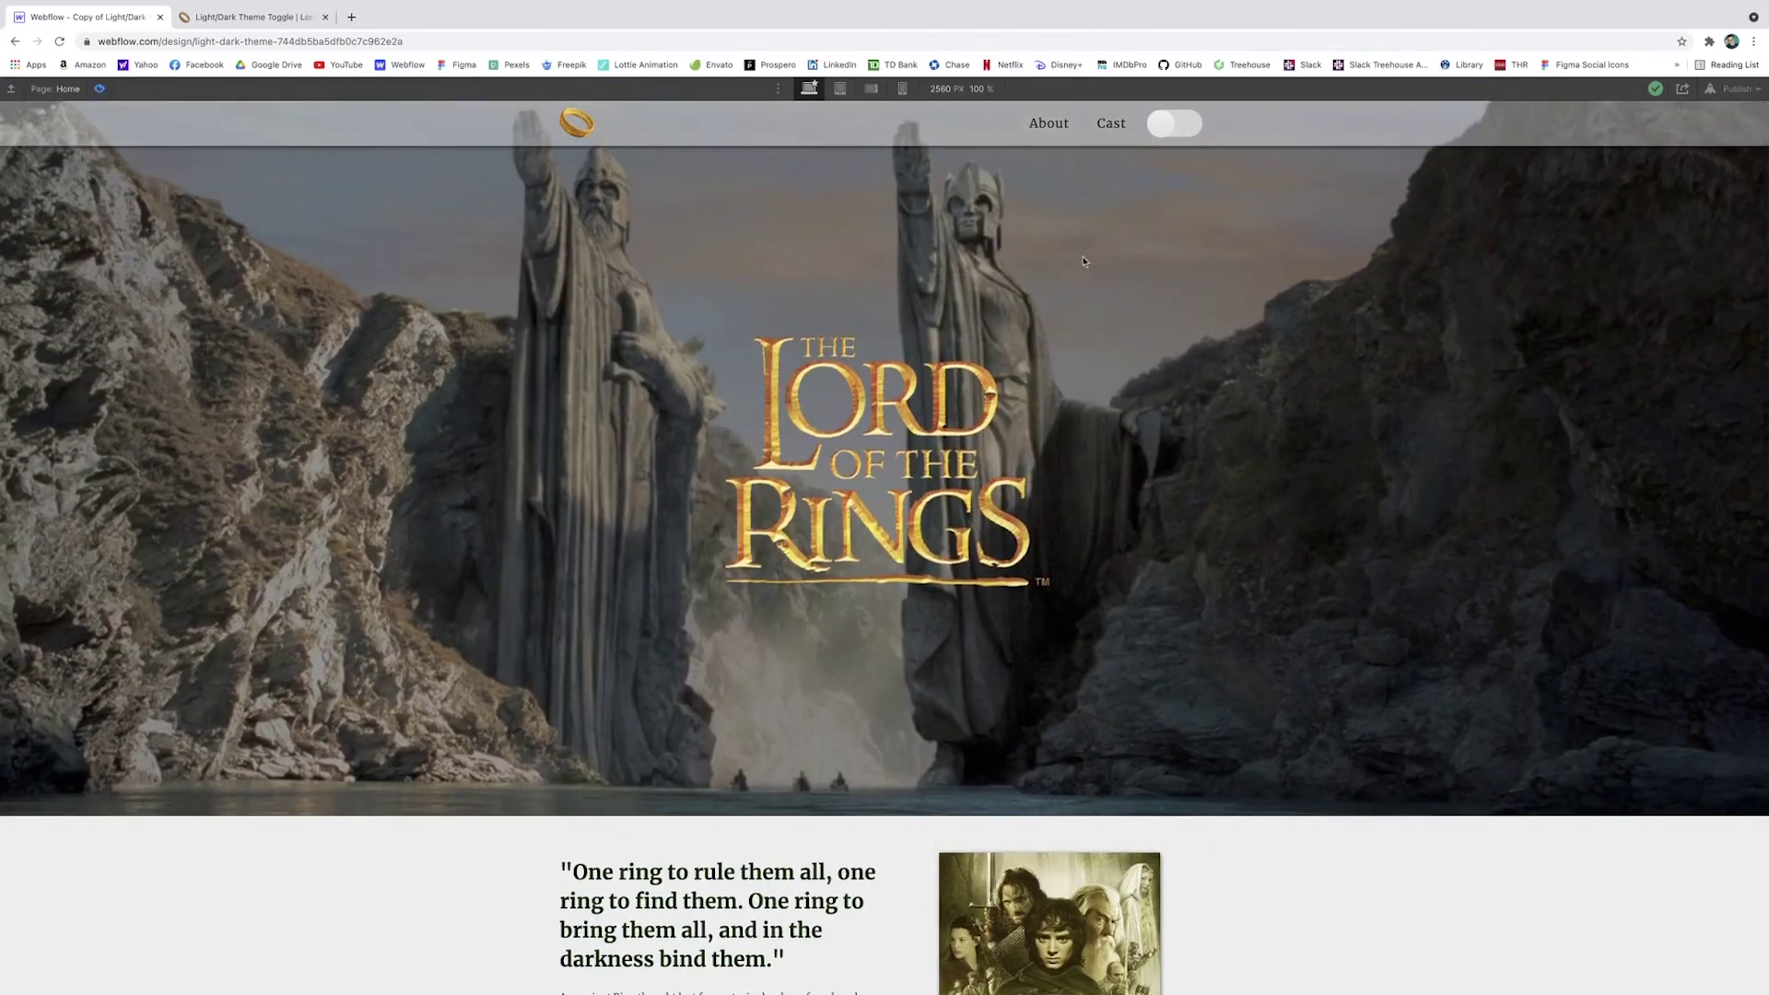
scroll(1266, 332, down, 6)
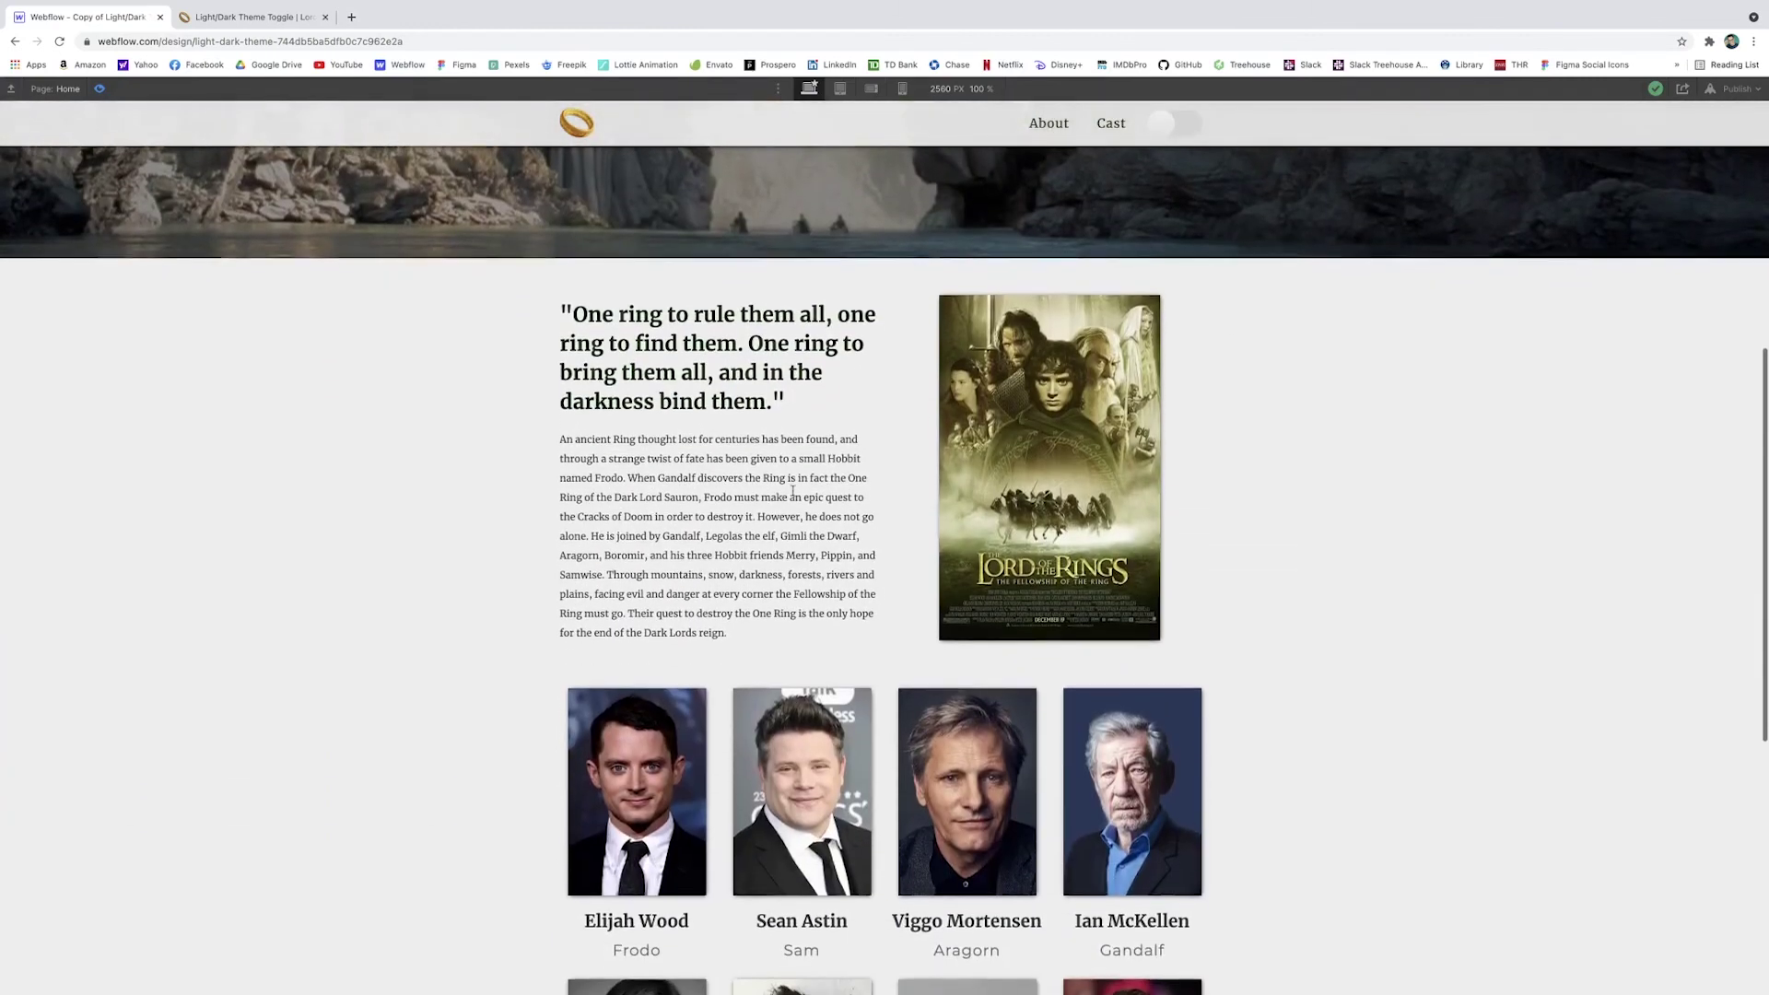
scroll(1293, 559, down, 4)
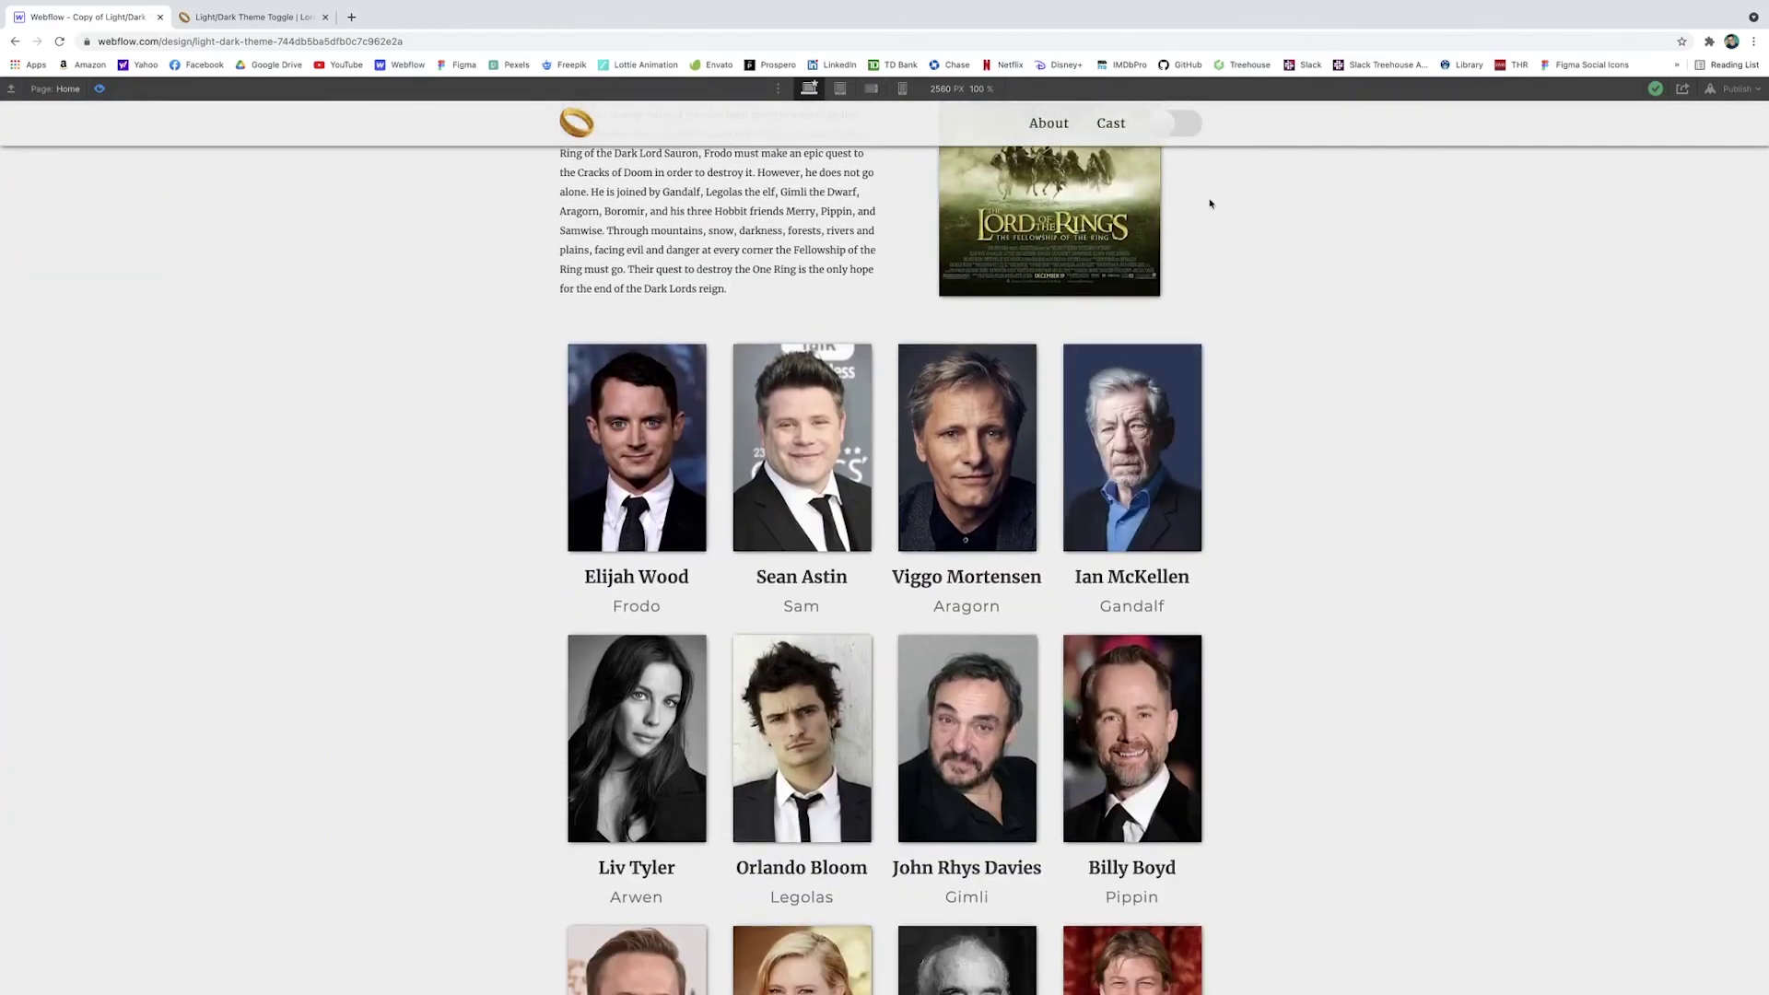
click(1172, 134)
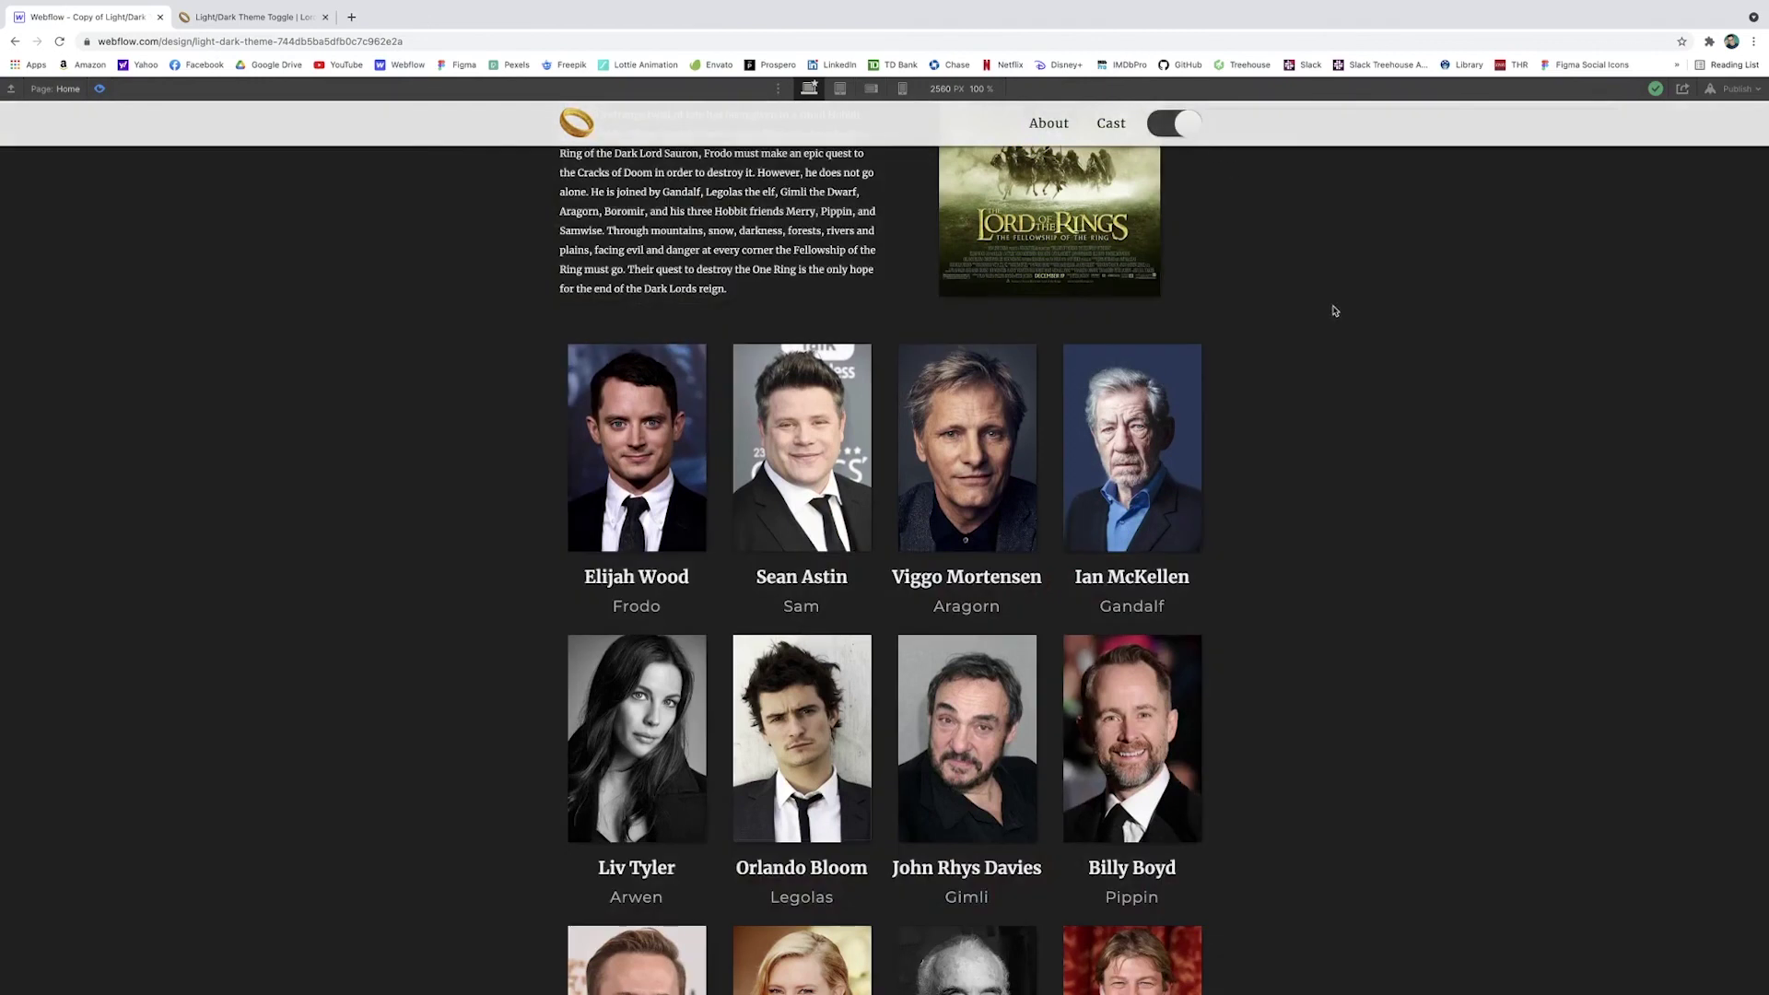
scroll(1331, 310, up, 10)
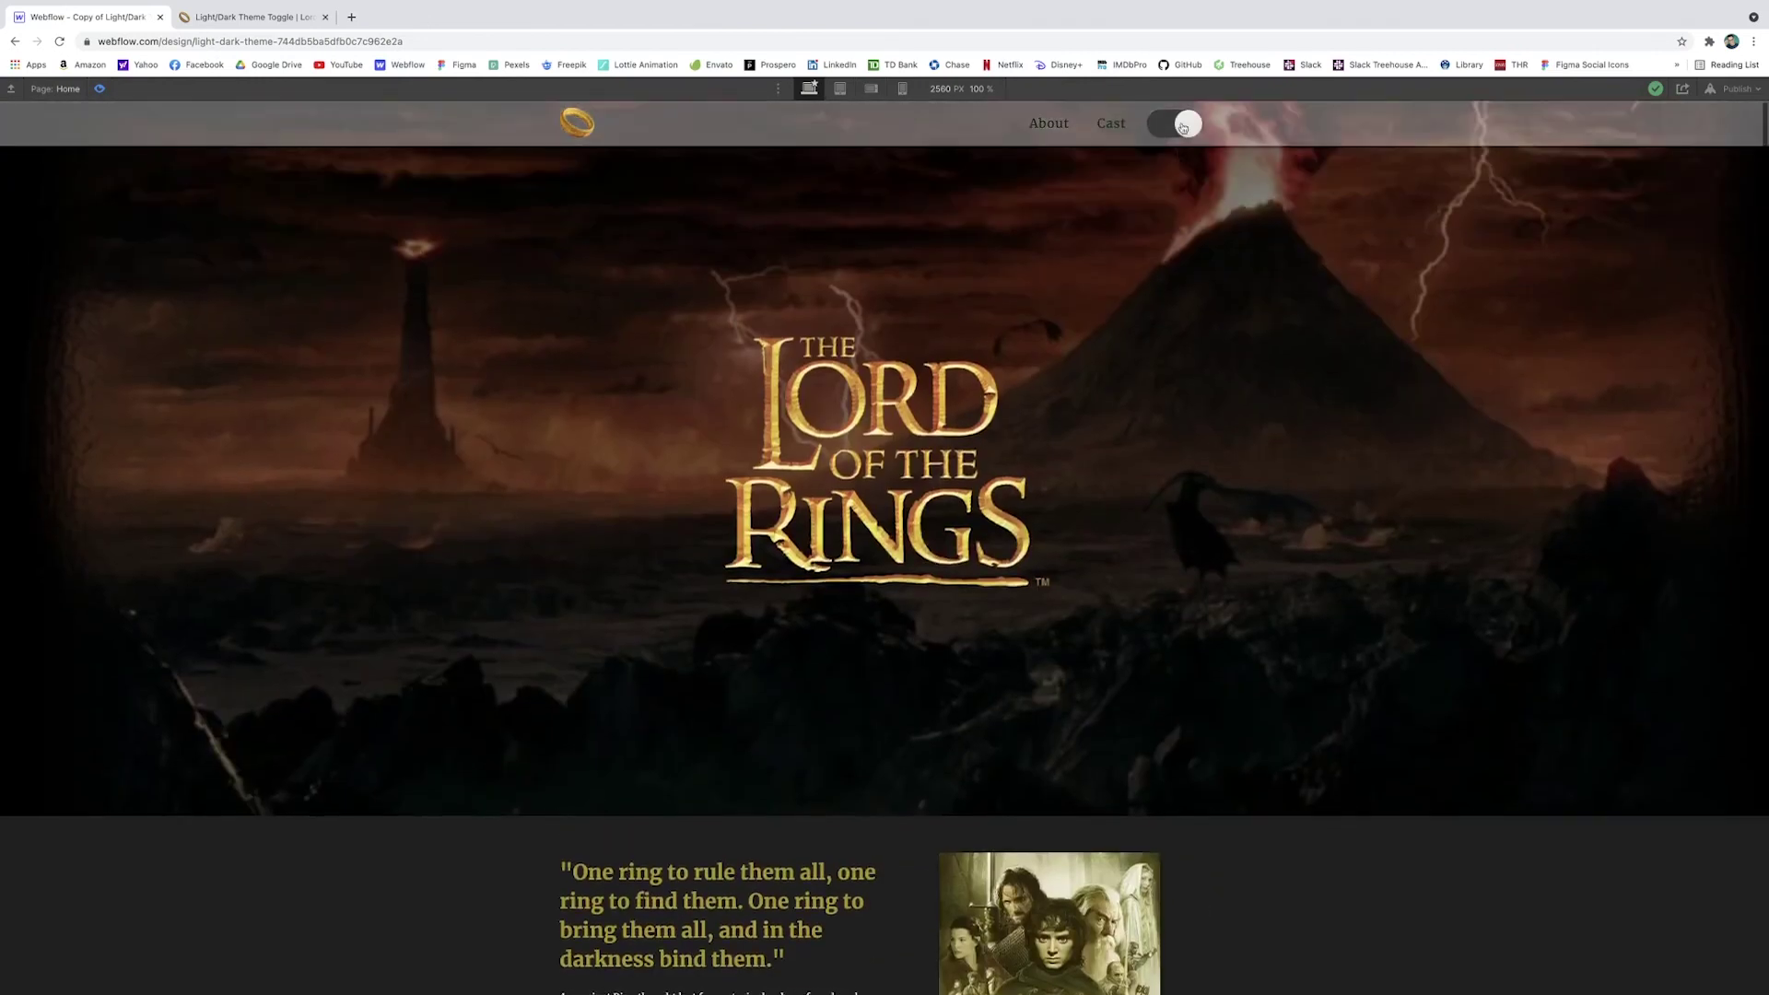
click(1184, 127)
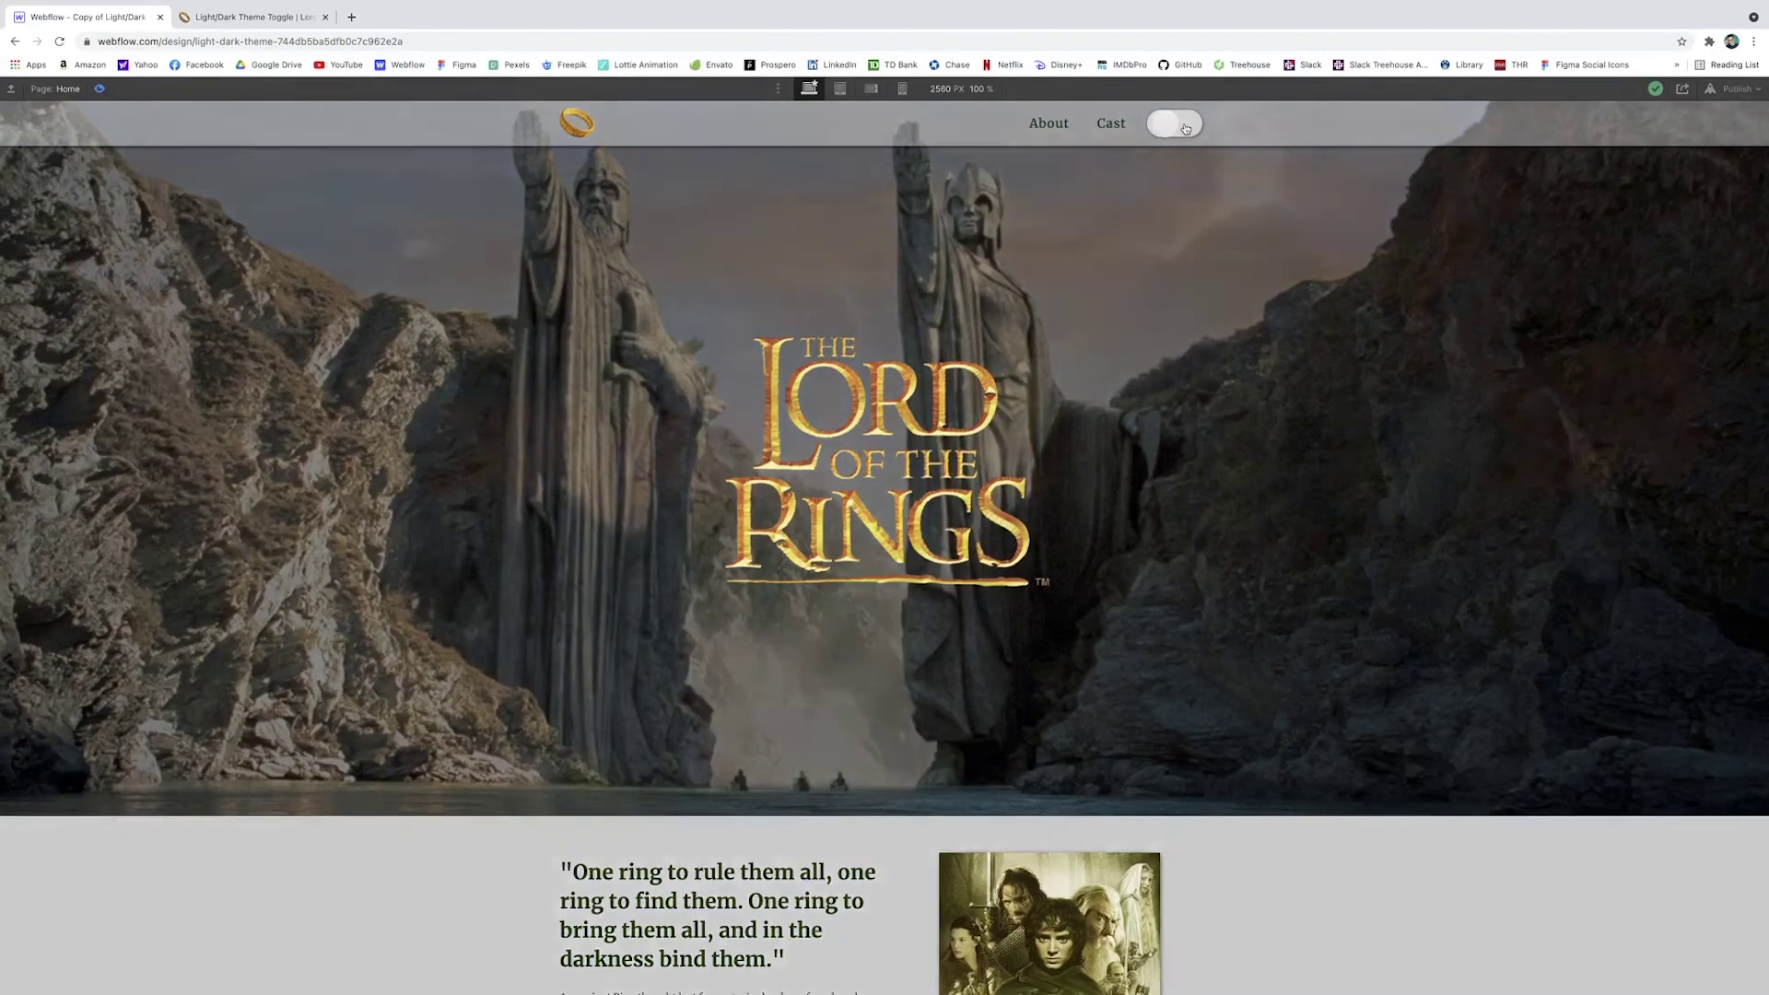
click(1186, 128)
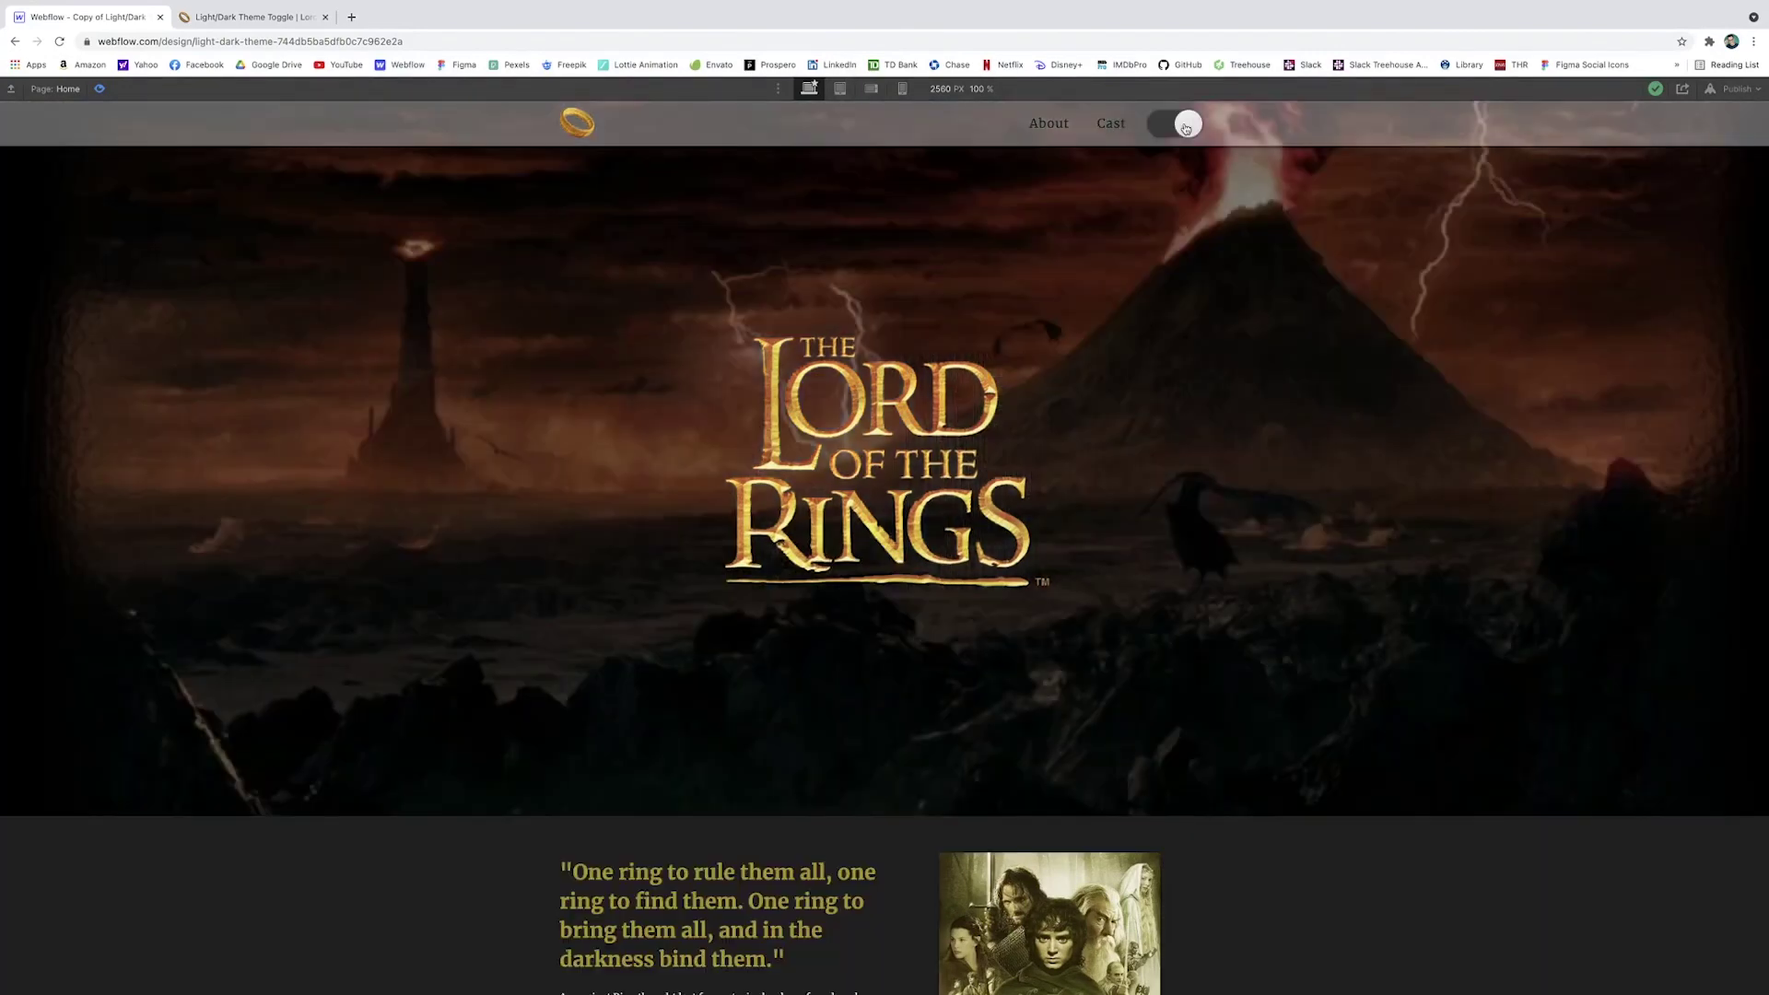